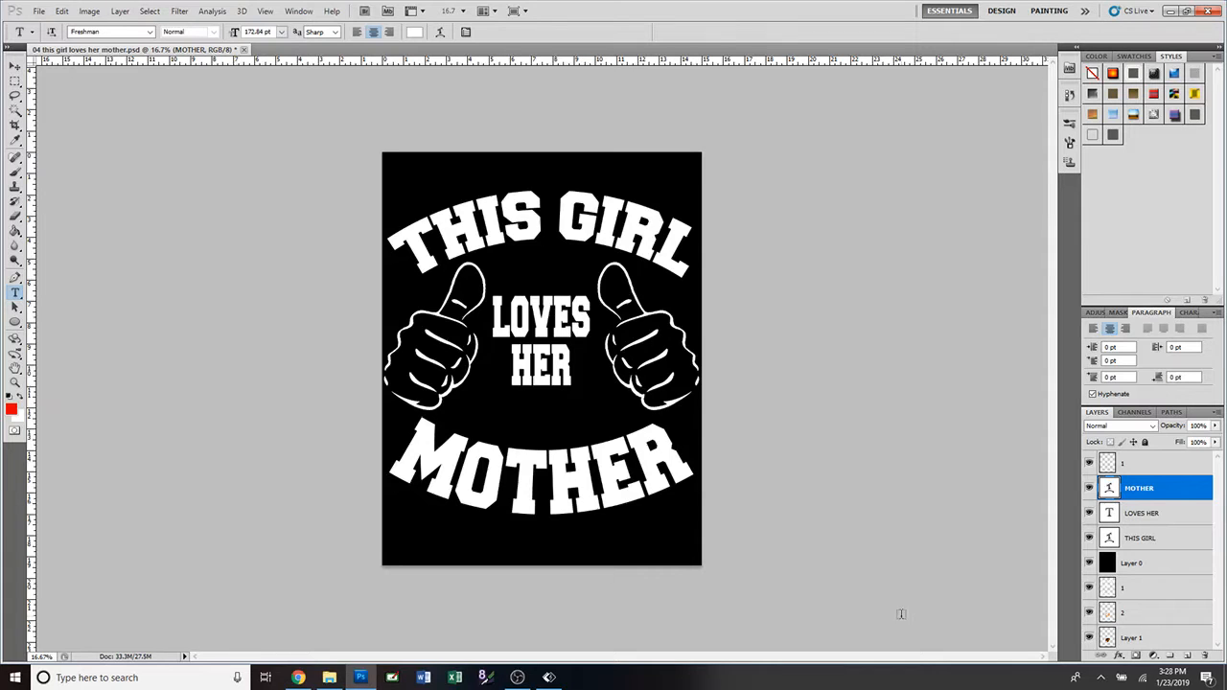
Step: Replace the word GIRL with GUY in the arched THIS GIRL text
{"action": "left_click", "coordinate": [1141, 541]}
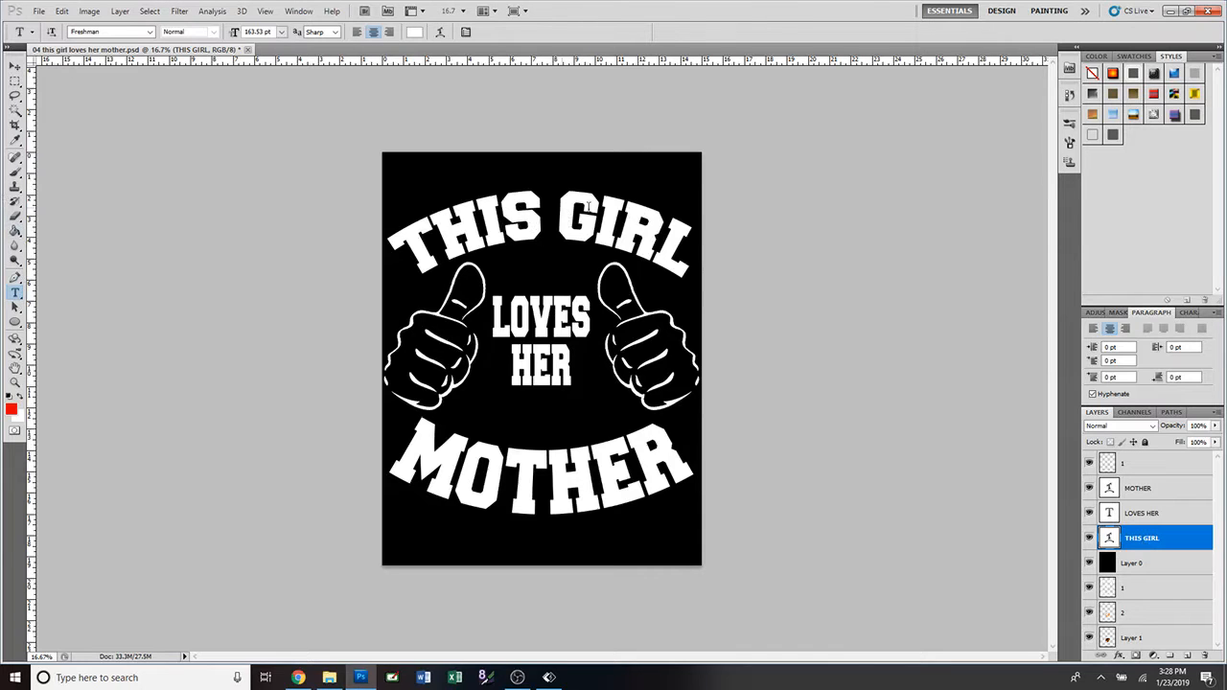
{"action": "double_click", "coordinate": [677, 234]}
{"action": "left_click", "coordinate": [603, 219]}
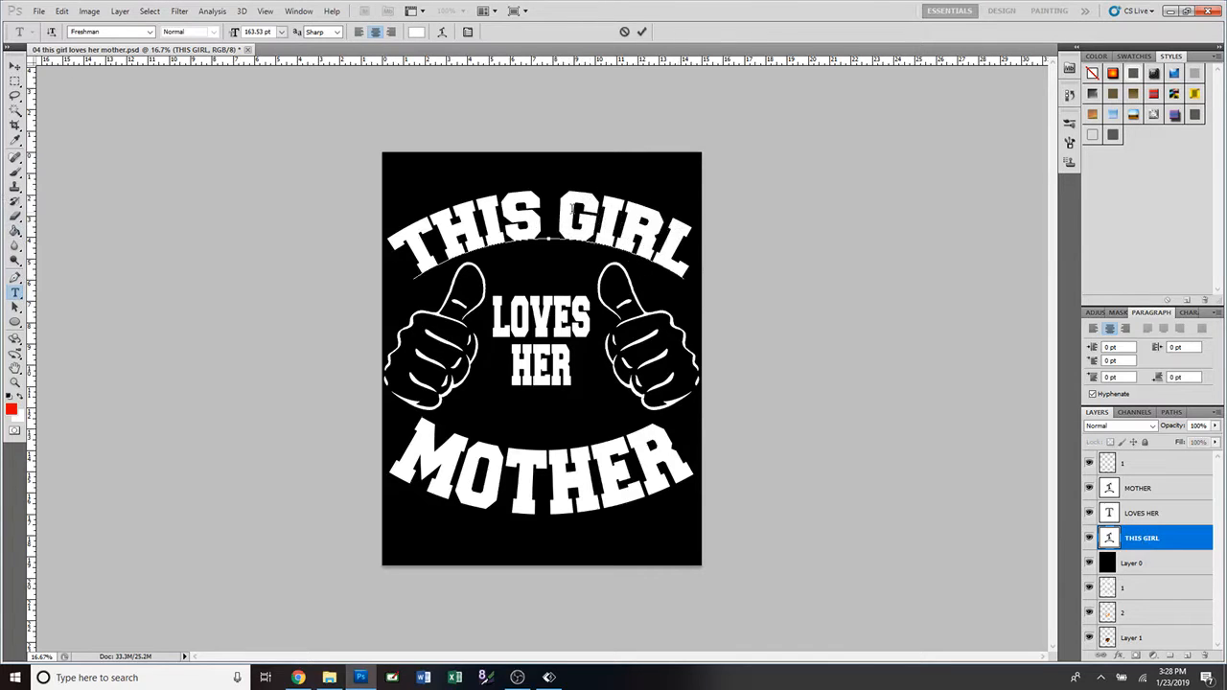
{"action": "left_click_drag", "start_coordinate": [565, 203], "coordinate": [685, 245]}
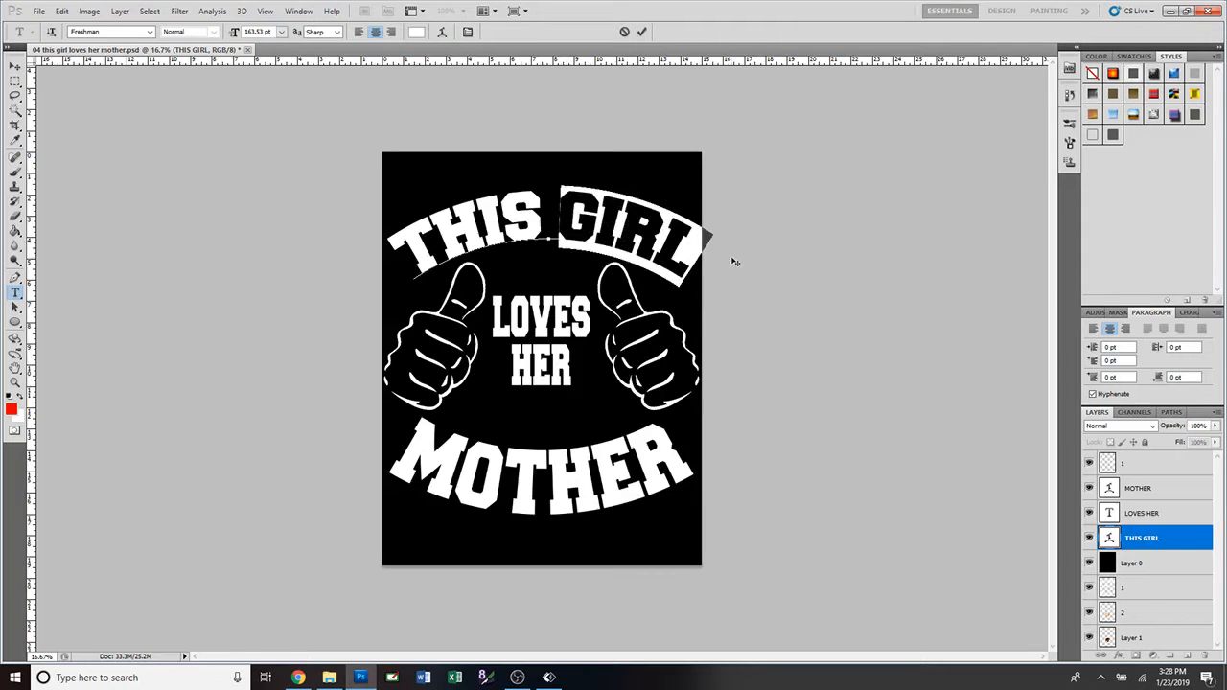
{"action": "type", "text": "GUY"}
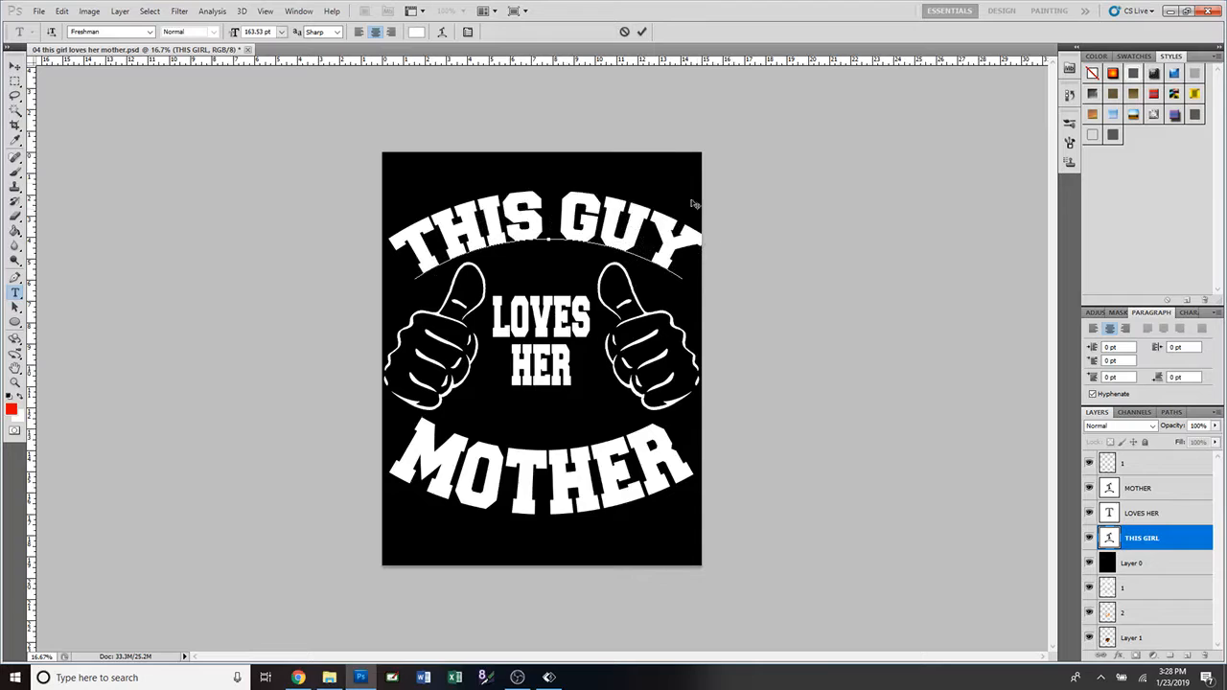
{"action": "left_click", "coordinate": [642, 32]}
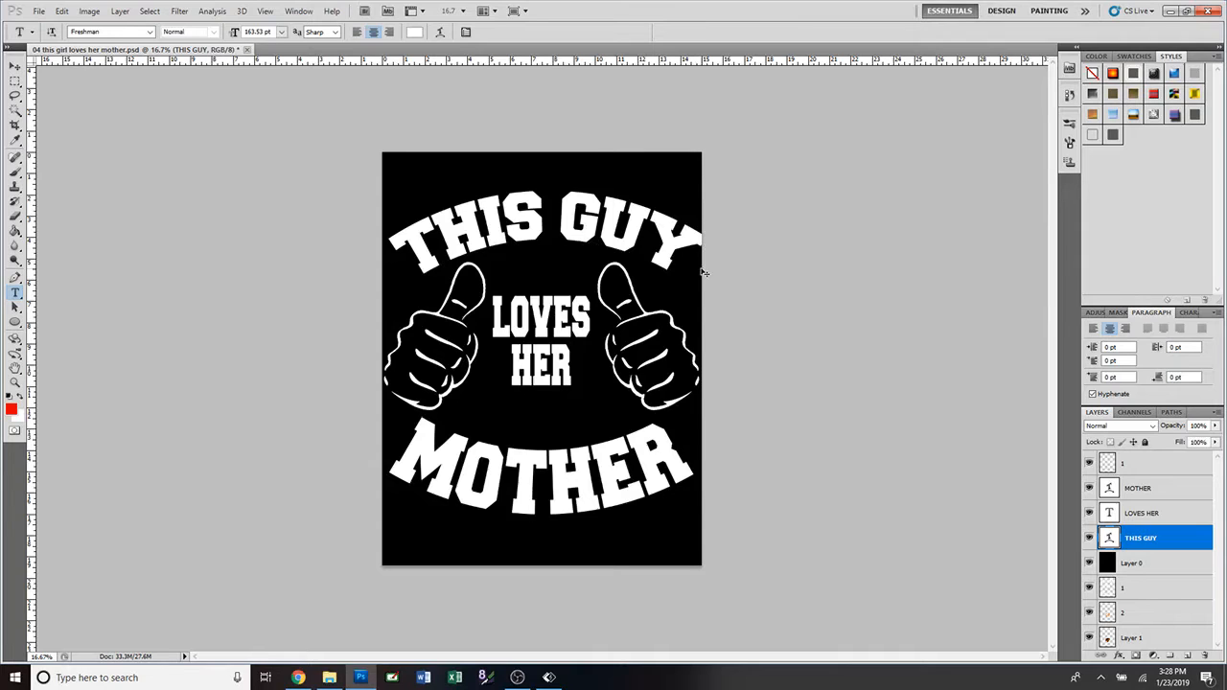
Step: Scale the arched THIS GUY text down proportionally to about 96% so it fits within the canvas width
{"action": "key", "text": "ctrl+t"}
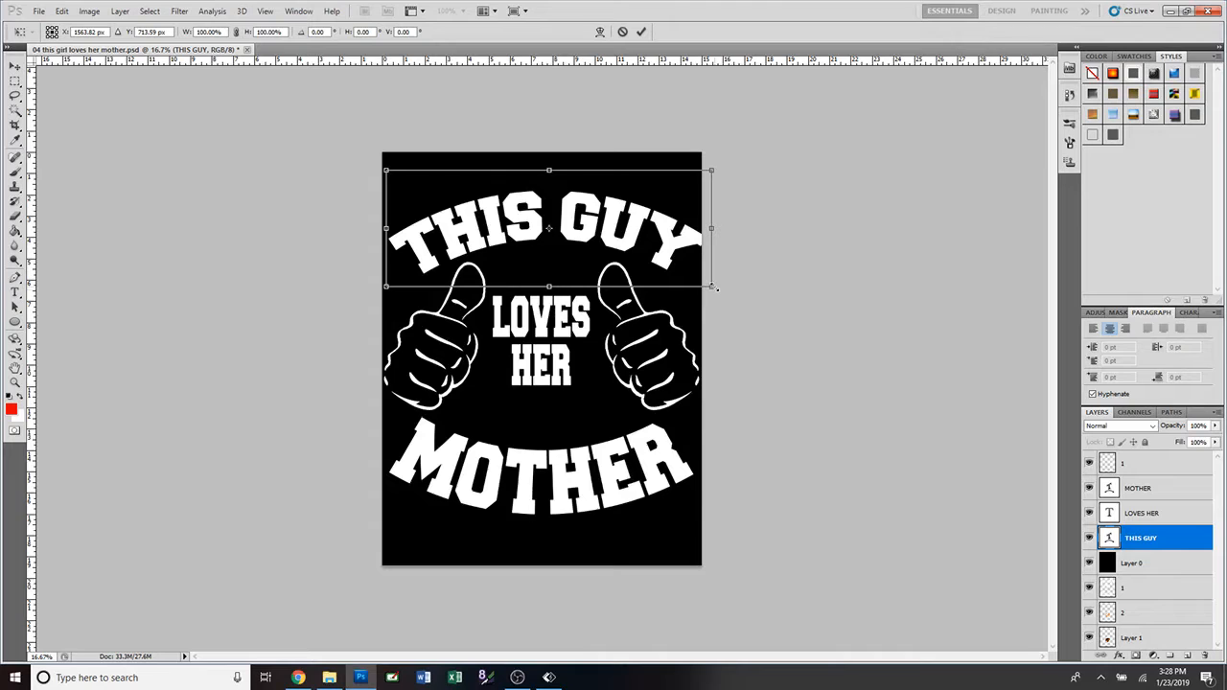
{"action": "left_click_drag", "start_coordinate": [714, 287], "coordinate": [699, 282]}
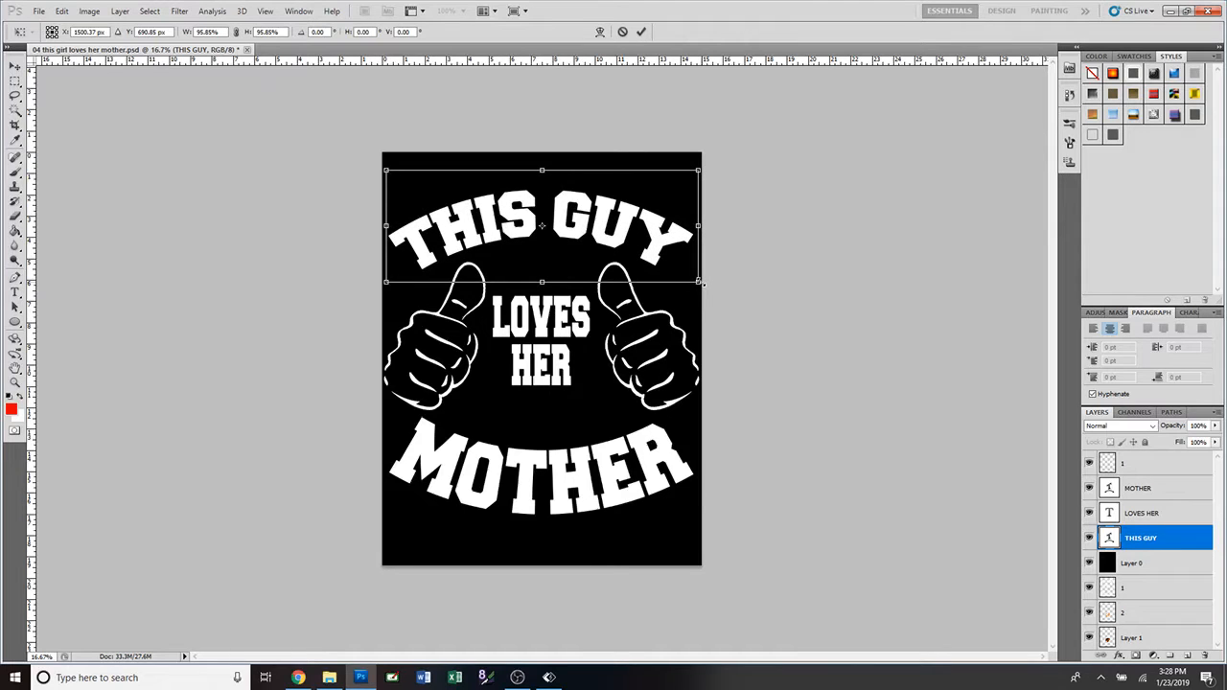
{"action": "left_click", "coordinate": [641, 32]}
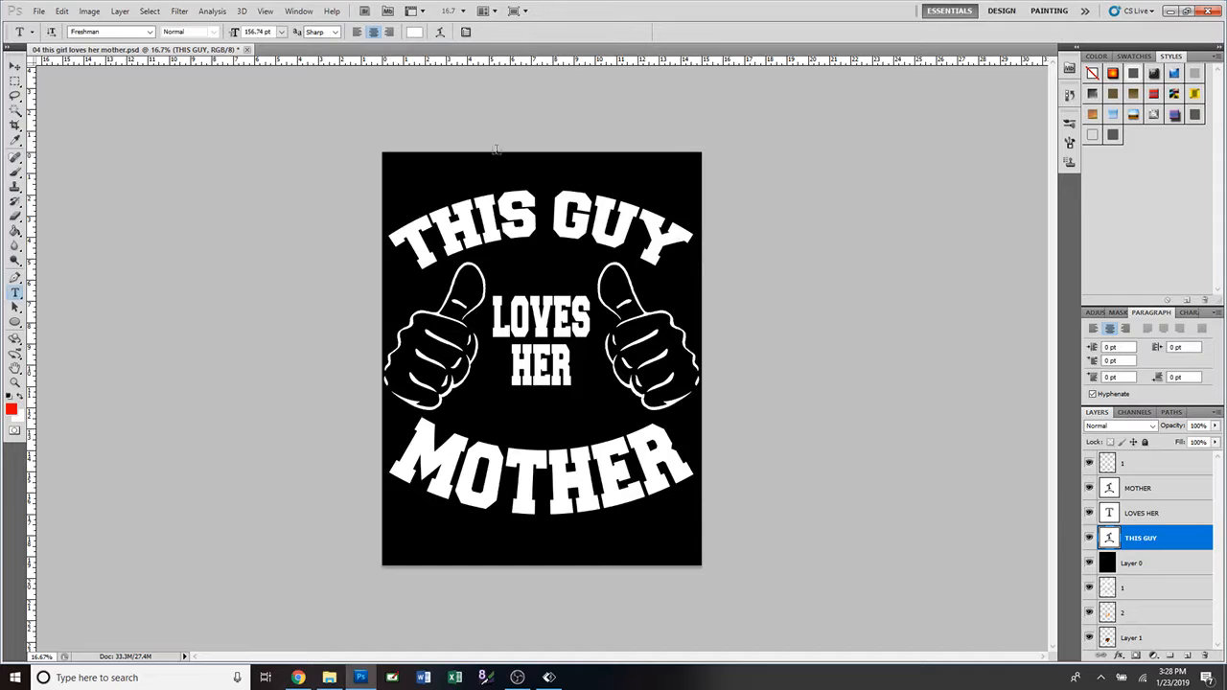
Step: Set the image resolution to 300 pixels/inch, keeping proportions constrained and resampling on
{"action": "left_click", "coordinate": [89, 11]}
{"action": "left_click", "coordinate": [102, 103]}
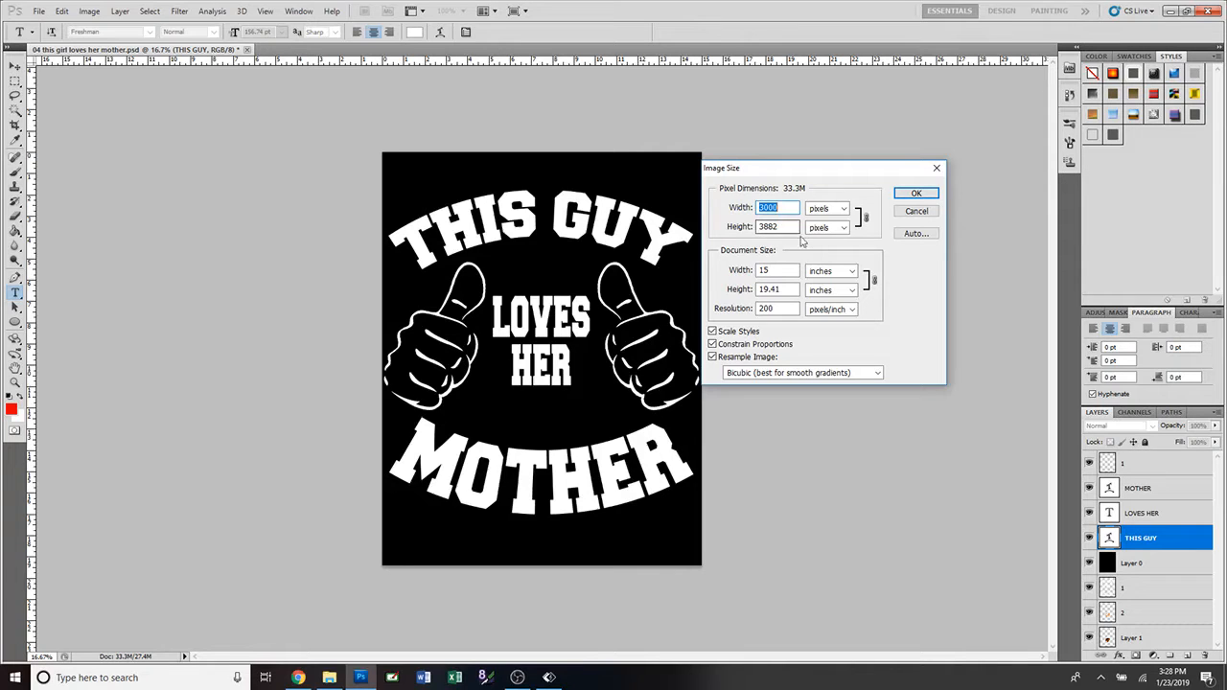
{"action": "double_click", "coordinate": [772, 309]}
{"action": "type", "text": "300"}
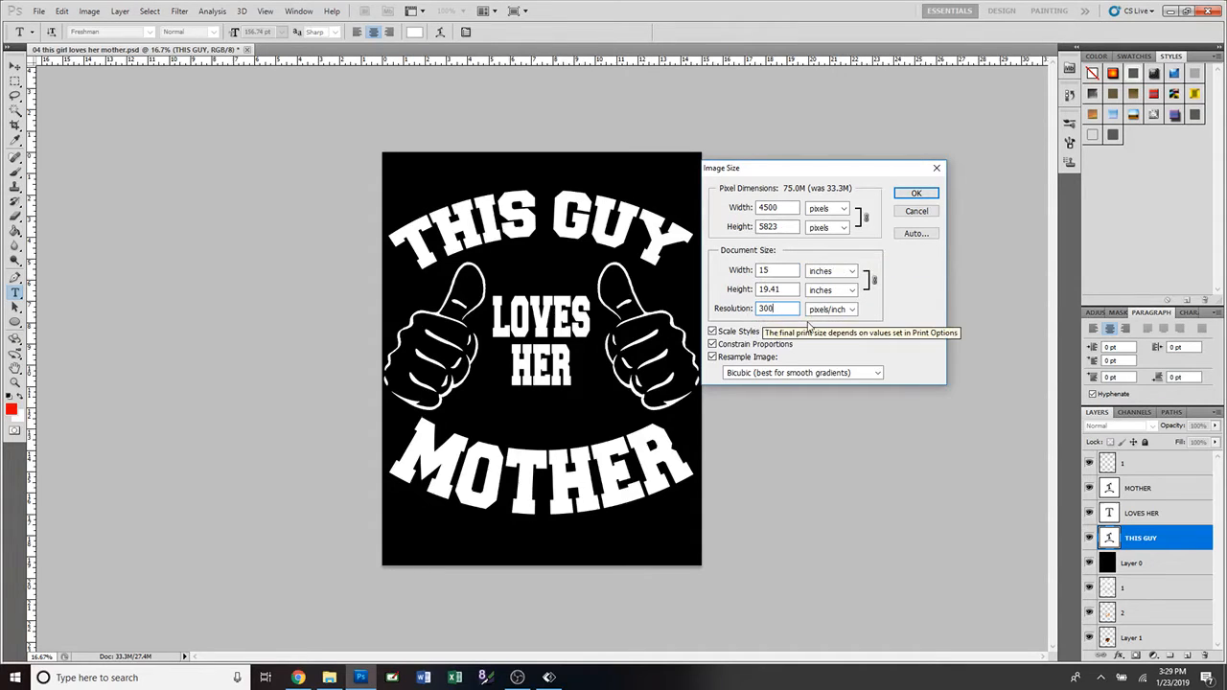
{"action": "left_click", "coordinate": [916, 194]}
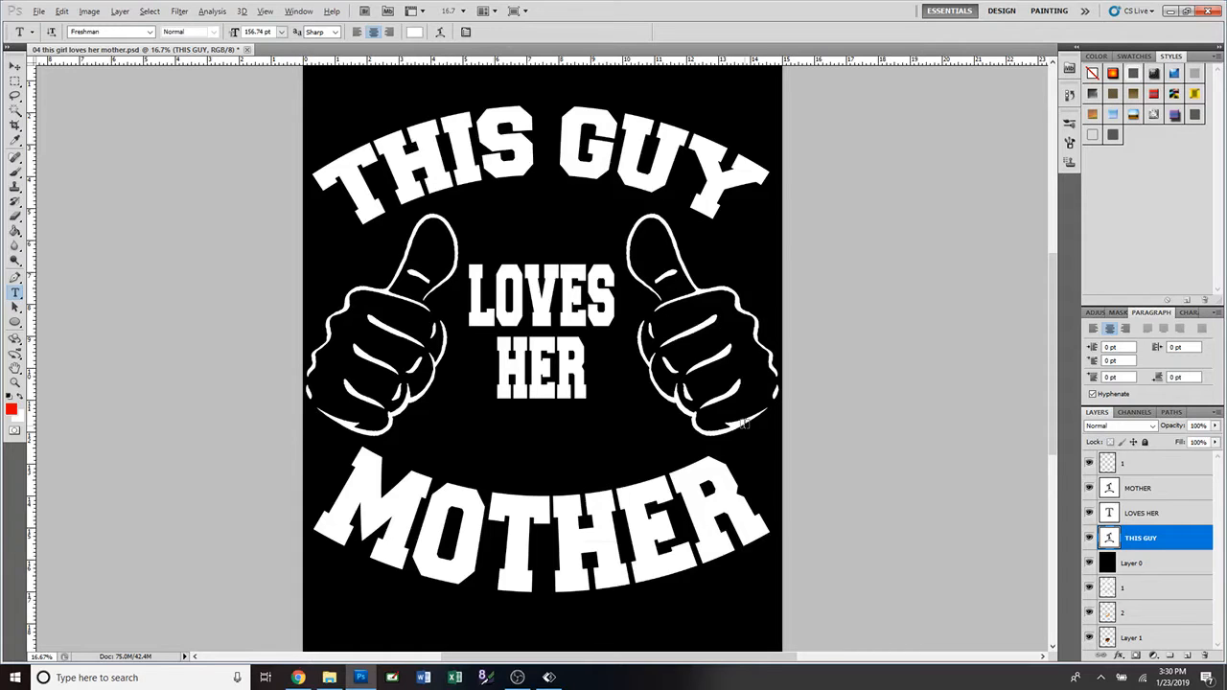
Step: Examine the resized artwork at several zoom levels, ending with the whole canvas in view
{"action": "scroll", "coordinate": [744, 423], "scroll_direction": "down", "scroll_amount": 1}
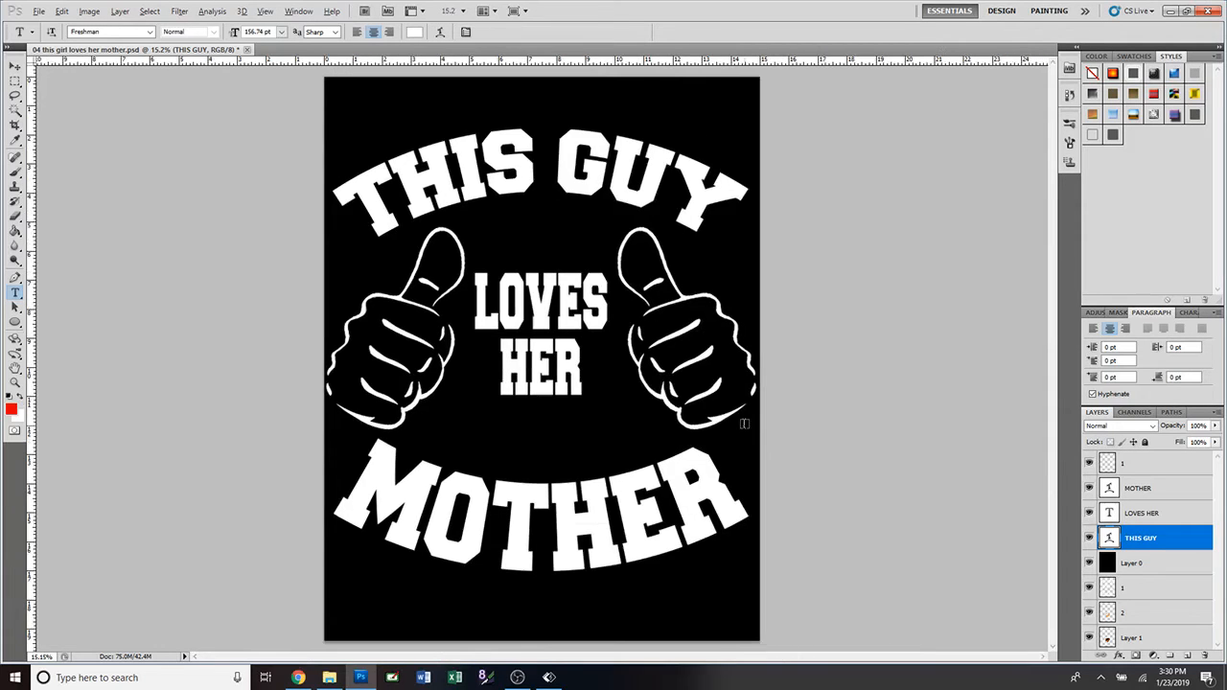
{"action": "scroll", "coordinate": [744, 422], "scroll_direction": "down", "scroll_amount": 1}
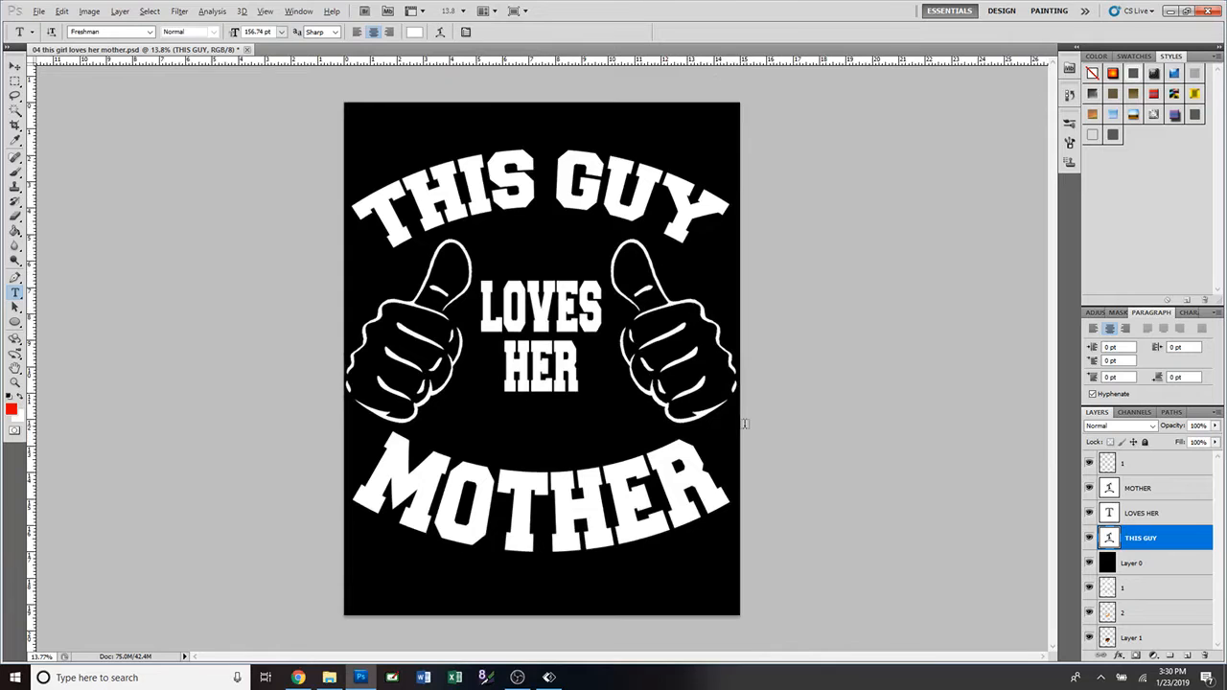
{"action": "scroll", "coordinate": [744, 423], "scroll_direction": "down", "scroll_amount": 1}
{"action": "scroll", "coordinate": [744, 422], "scroll_direction": "up", "scroll_amount": 2}
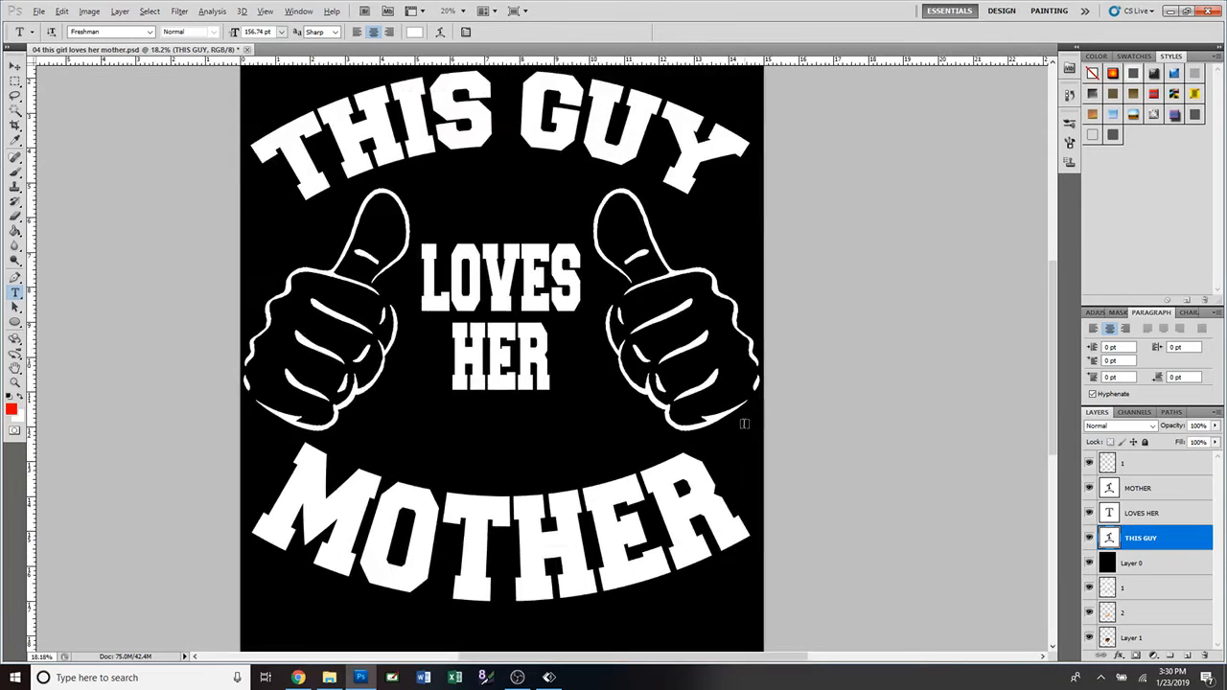
{"action": "scroll", "coordinate": [744, 423], "scroll_direction": "down", "scroll_amount": 3}
{"action": "scroll", "coordinate": [744, 422], "scroll_direction": "up", "scroll_amount": 3}
{"action": "scroll", "coordinate": [744, 423], "scroll_direction": "up", "scroll_amount": 2}
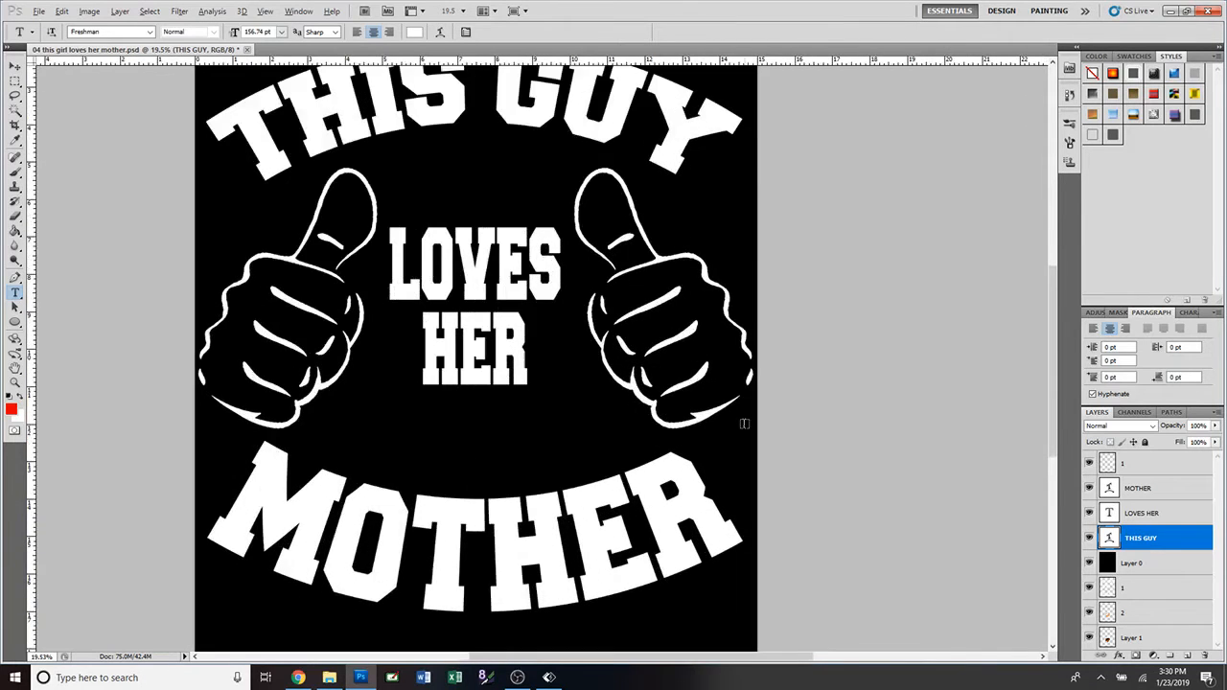
{"action": "scroll", "coordinate": [744, 422], "scroll_direction": "down", "scroll_amount": 2}
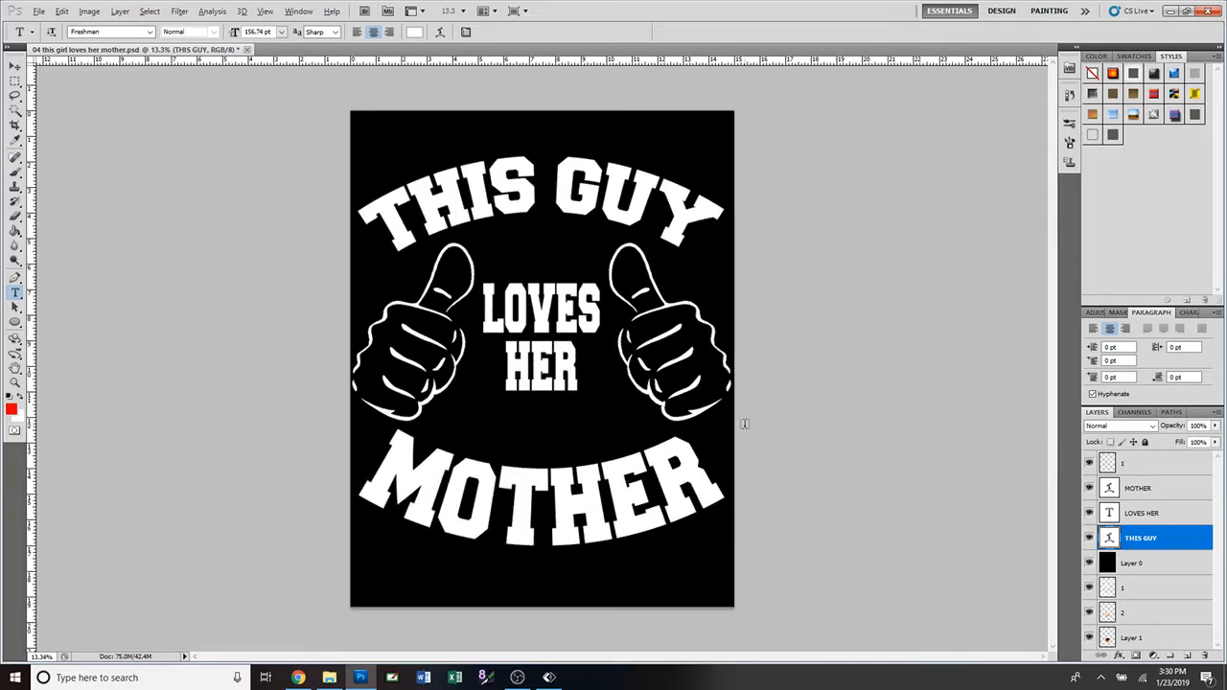
{"action": "scroll", "coordinate": [744, 423], "scroll_direction": "up", "scroll_amount": 1}
{"action": "key", "text": "alt"}
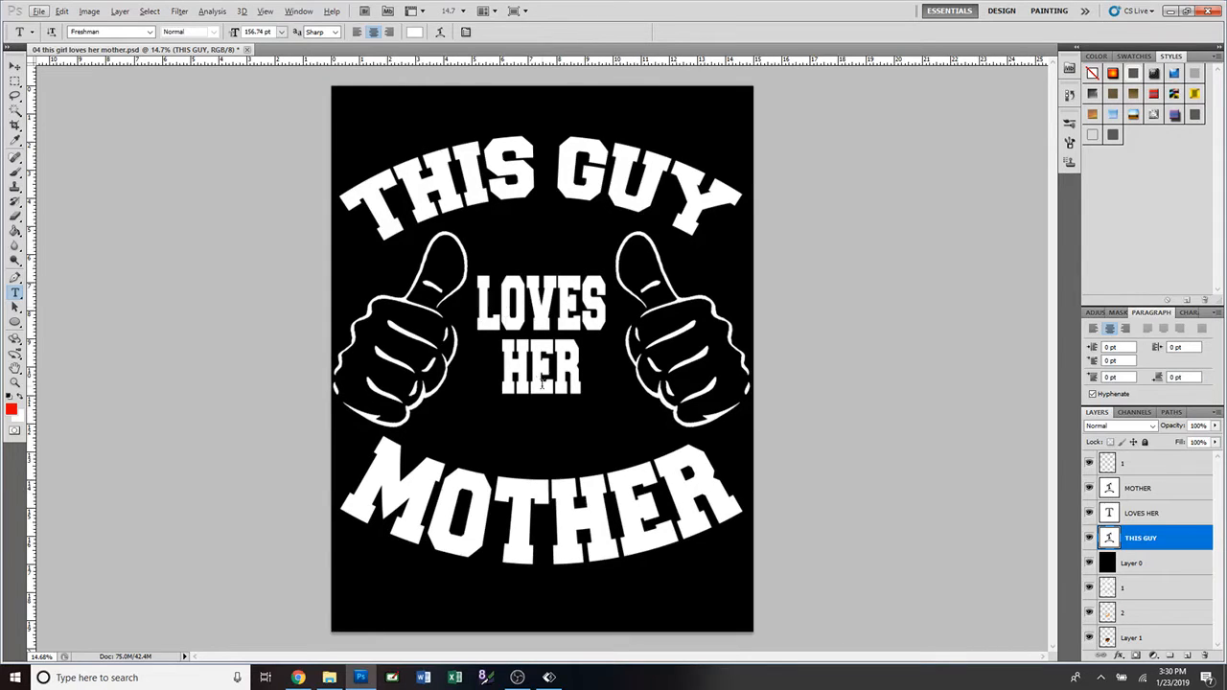
Step: Replace the word HER with HIS in the LOVES HER text between the thumbs
{"action": "left_click", "coordinate": [1136, 519]}
{"action": "left_click", "coordinate": [1136, 519]}
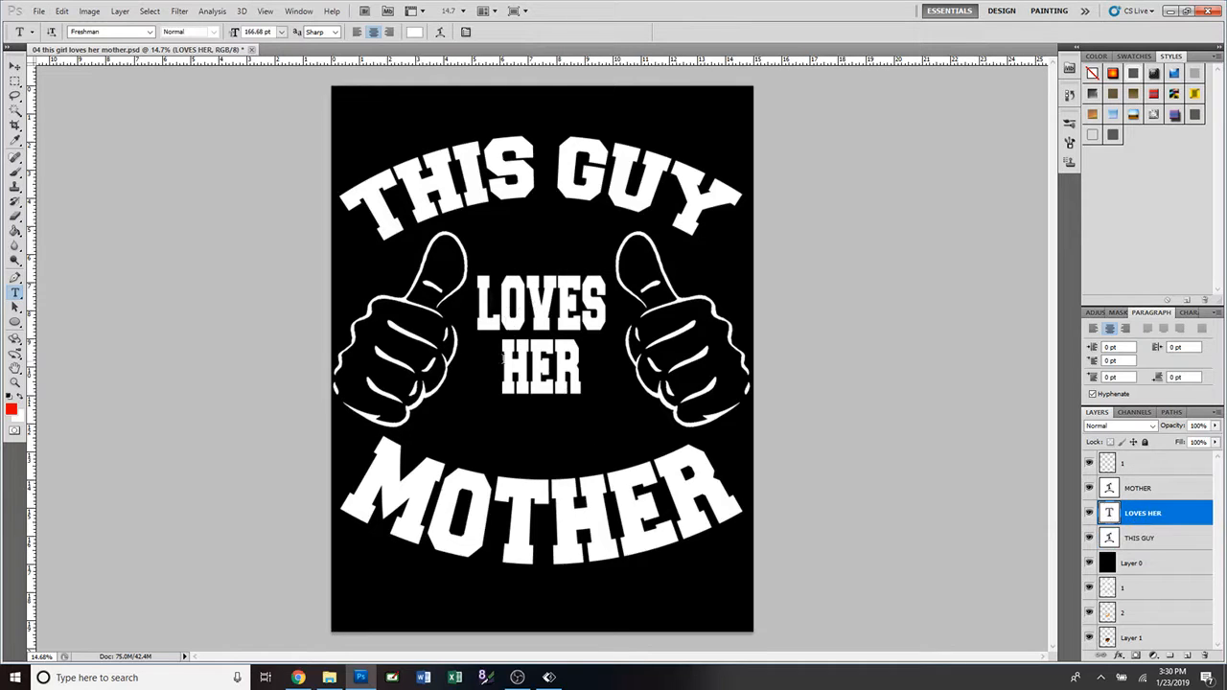
{"action": "left_click_drag", "start_coordinate": [503, 356], "coordinate": [590, 368]}
{"action": "type", "text": "HIS"}
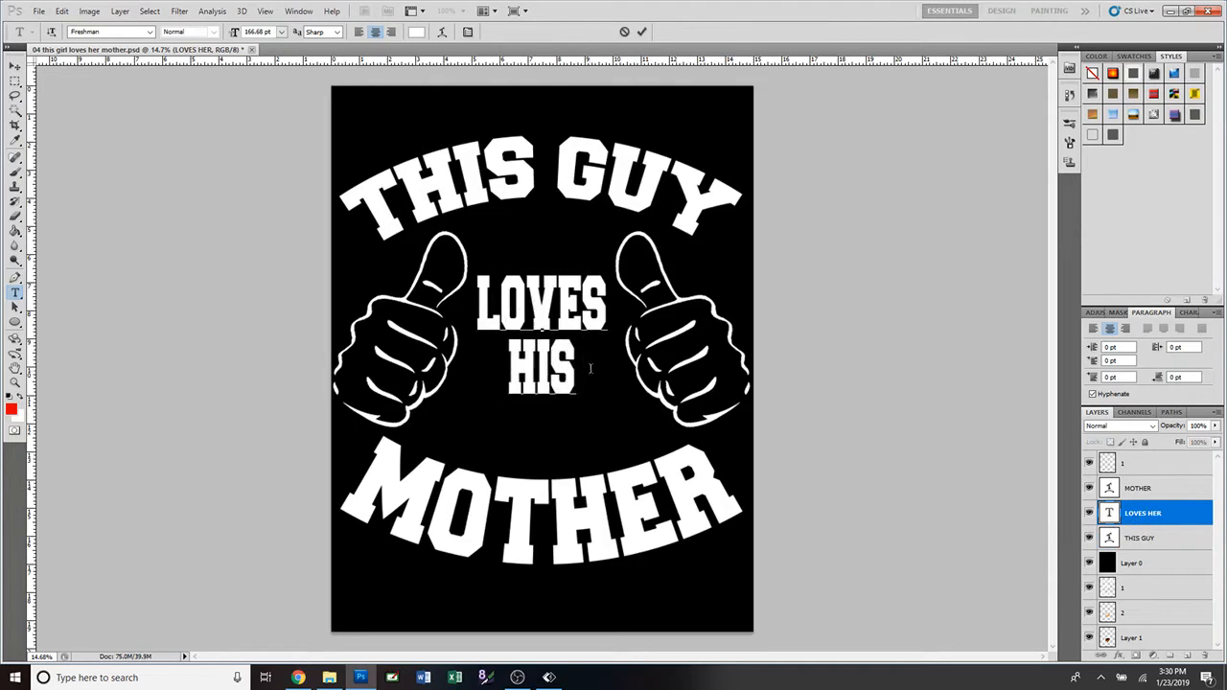
{"action": "left_click", "coordinate": [641, 31]}
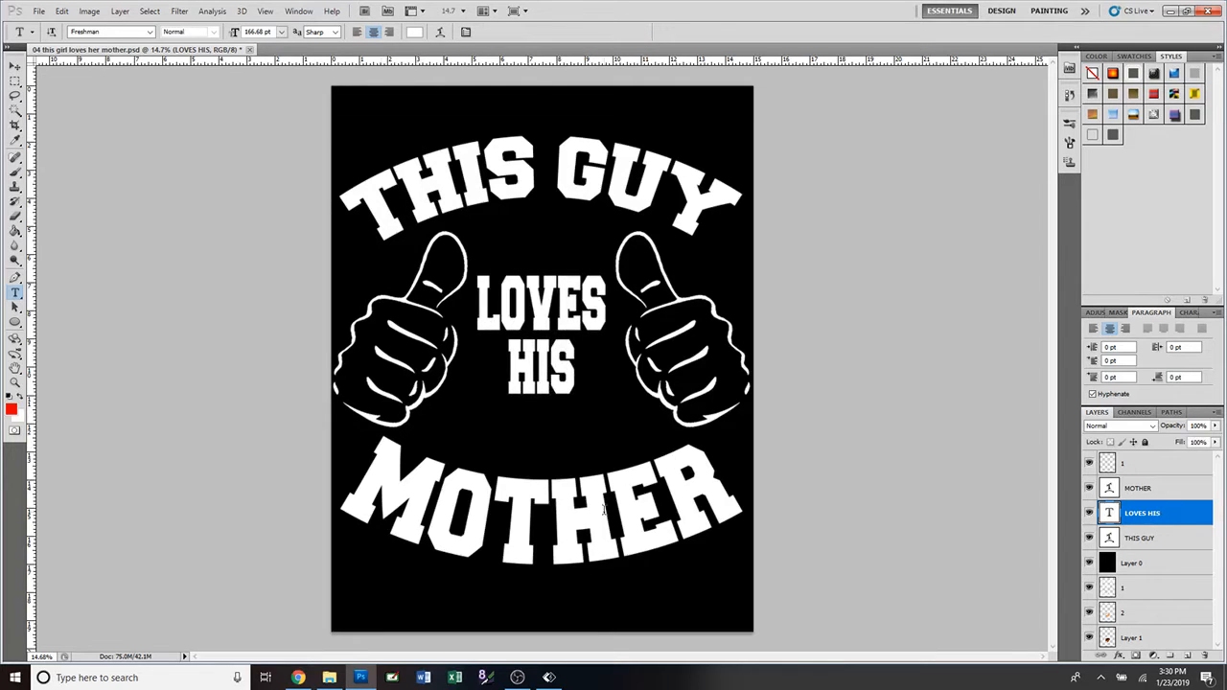
Step: Replace the arched word MOTHER below the hands with WIFE
{"action": "left_click", "coordinate": [1138, 491]}
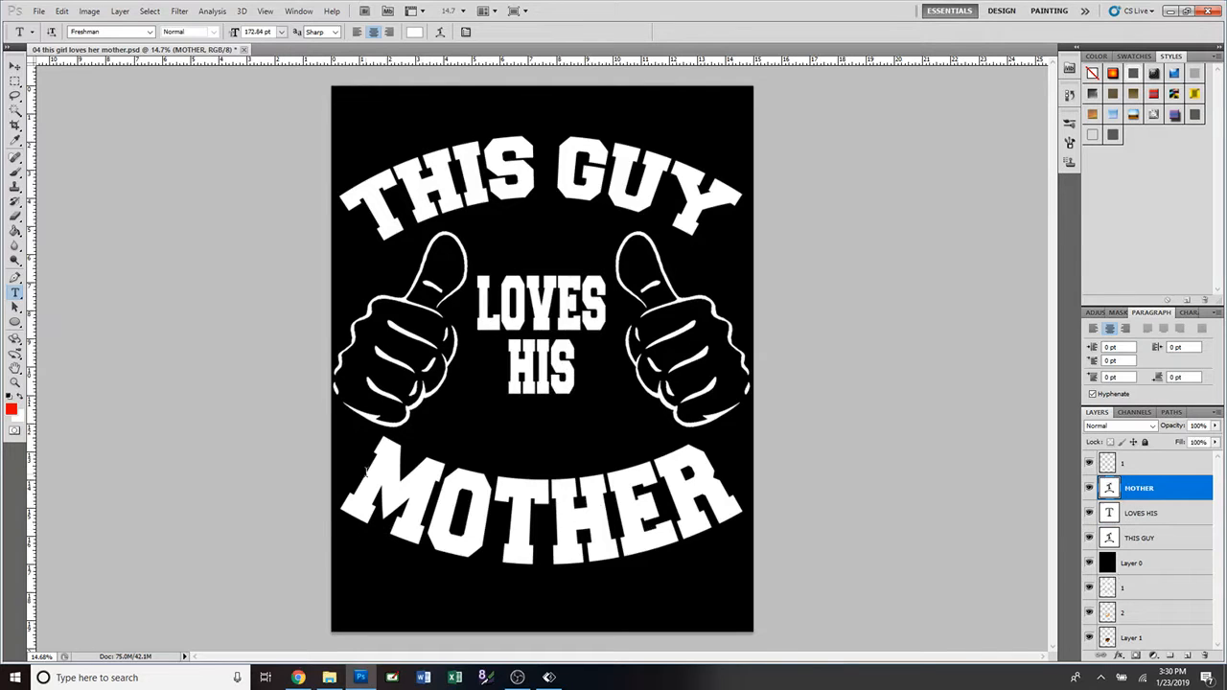
{"action": "left_click_drag", "start_coordinate": [366, 470], "coordinate": [719, 484]}
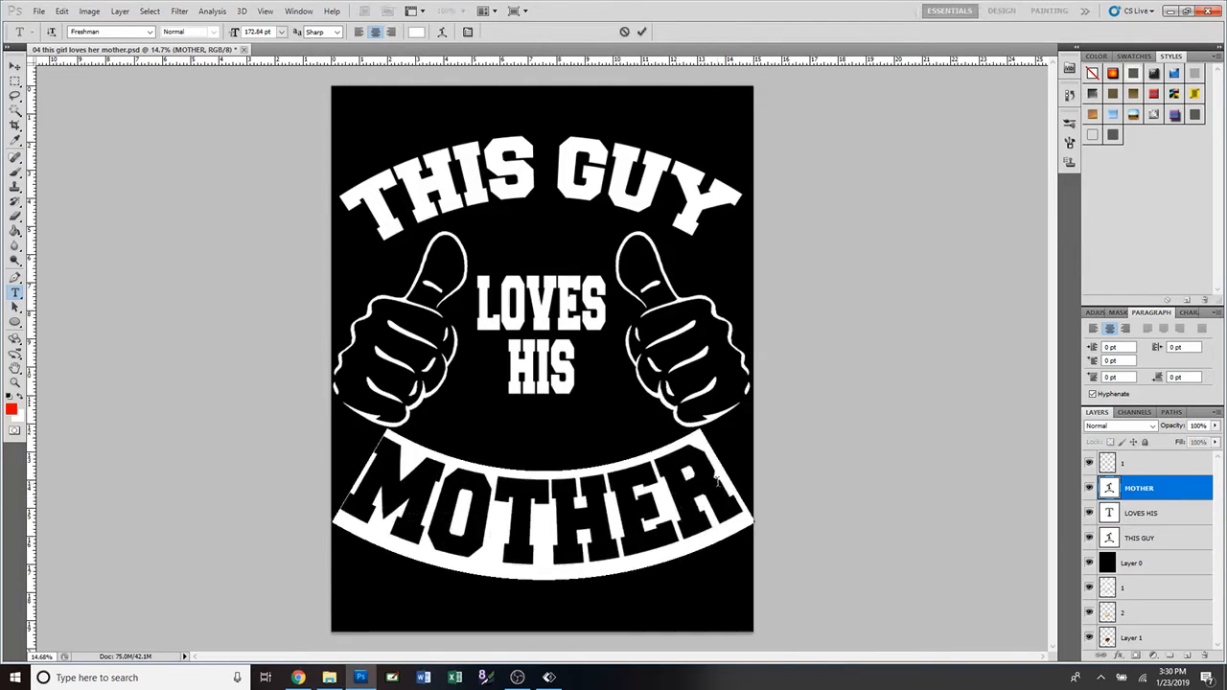
{"action": "type", "text": "WIFE"}
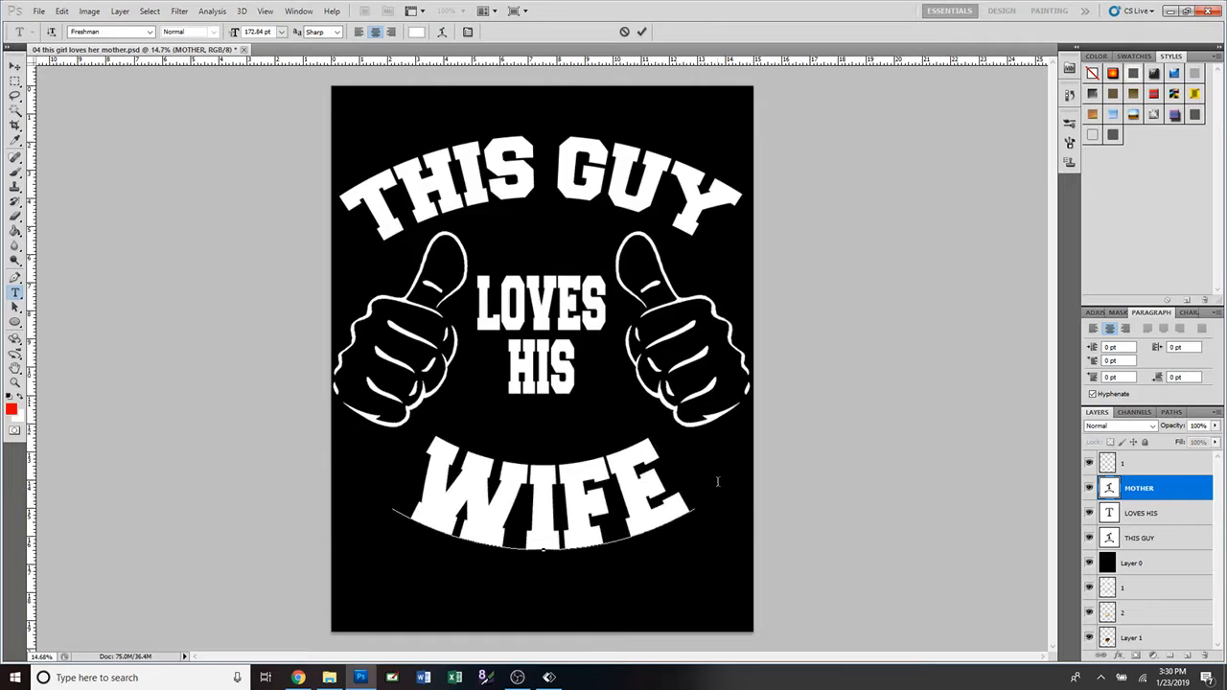
{"action": "left_click", "coordinate": [642, 33]}
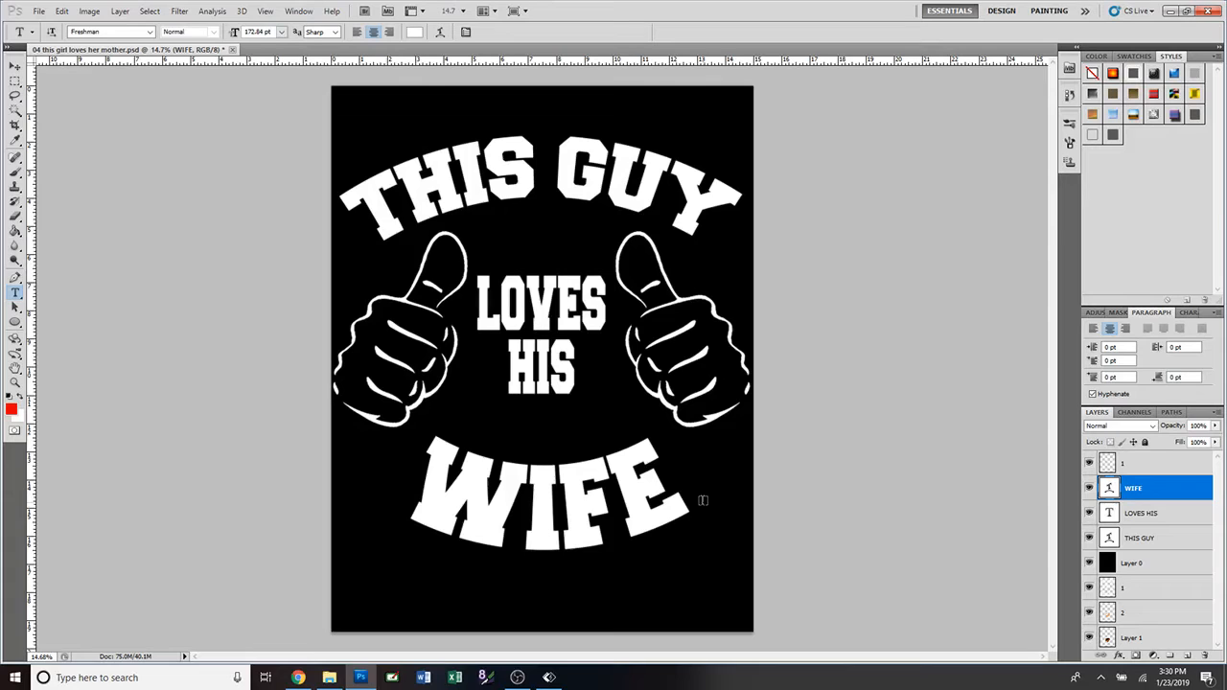
Step: Stretch the WIFE text to about 127% width and 101% height, centring it below the hands
{"action": "key", "text": "ctrl+t"}
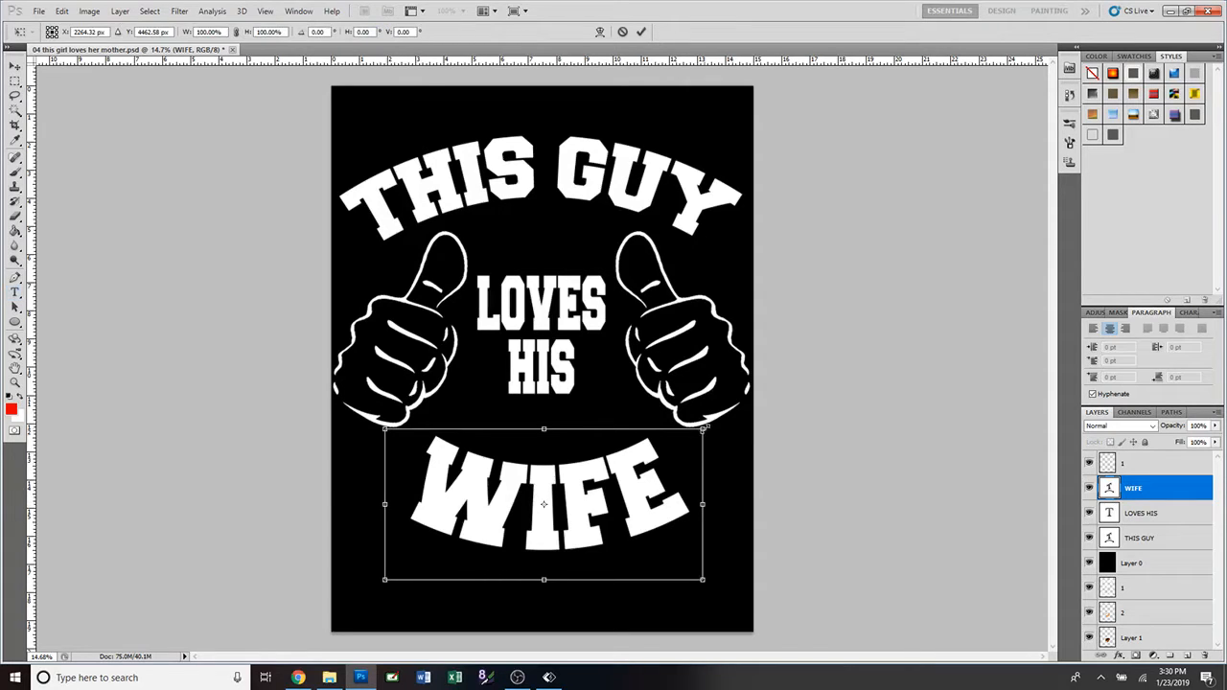
{"action": "left_click_drag", "start_coordinate": [704, 429], "coordinate": [745, 407]}
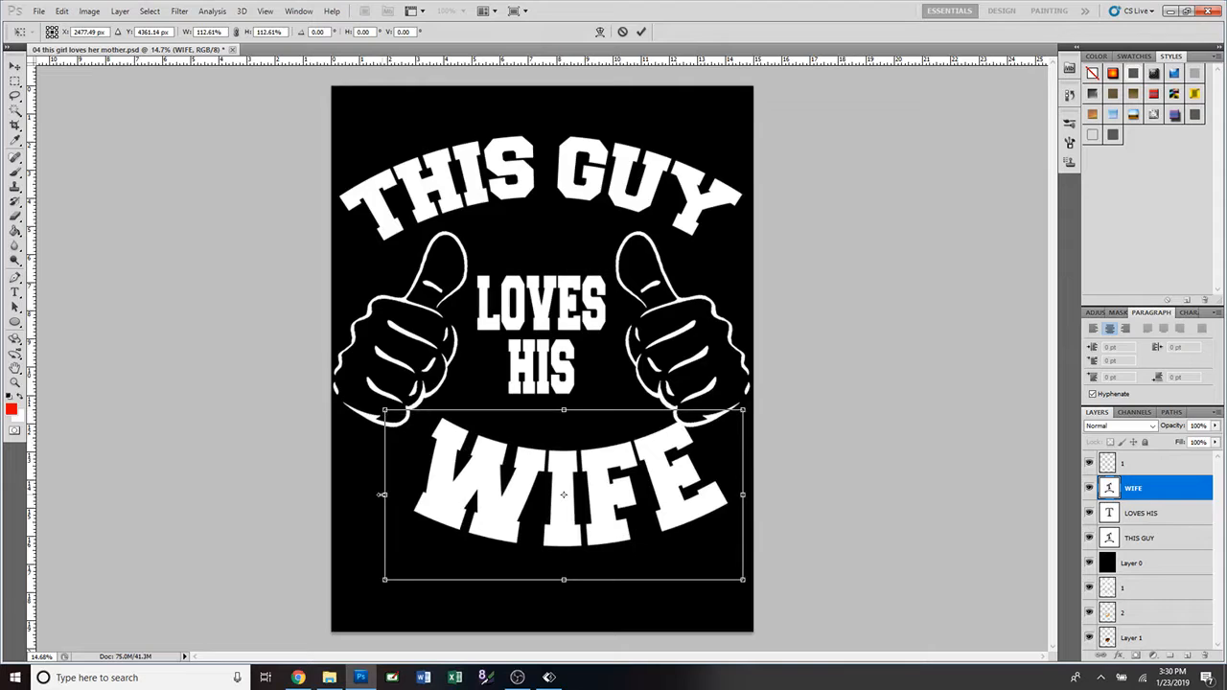
{"action": "left_click_drag", "start_coordinate": [382, 495], "coordinate": [340, 496]}
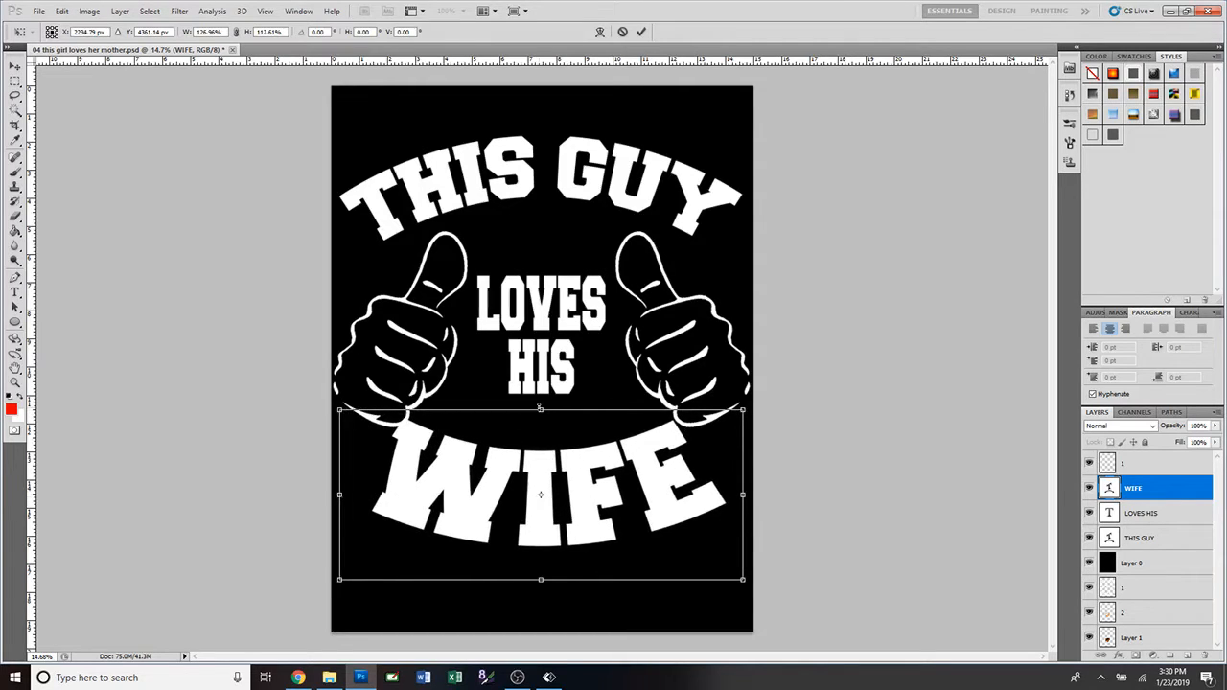
{"action": "left_click_drag", "start_coordinate": [539, 409], "coordinate": [540, 428]}
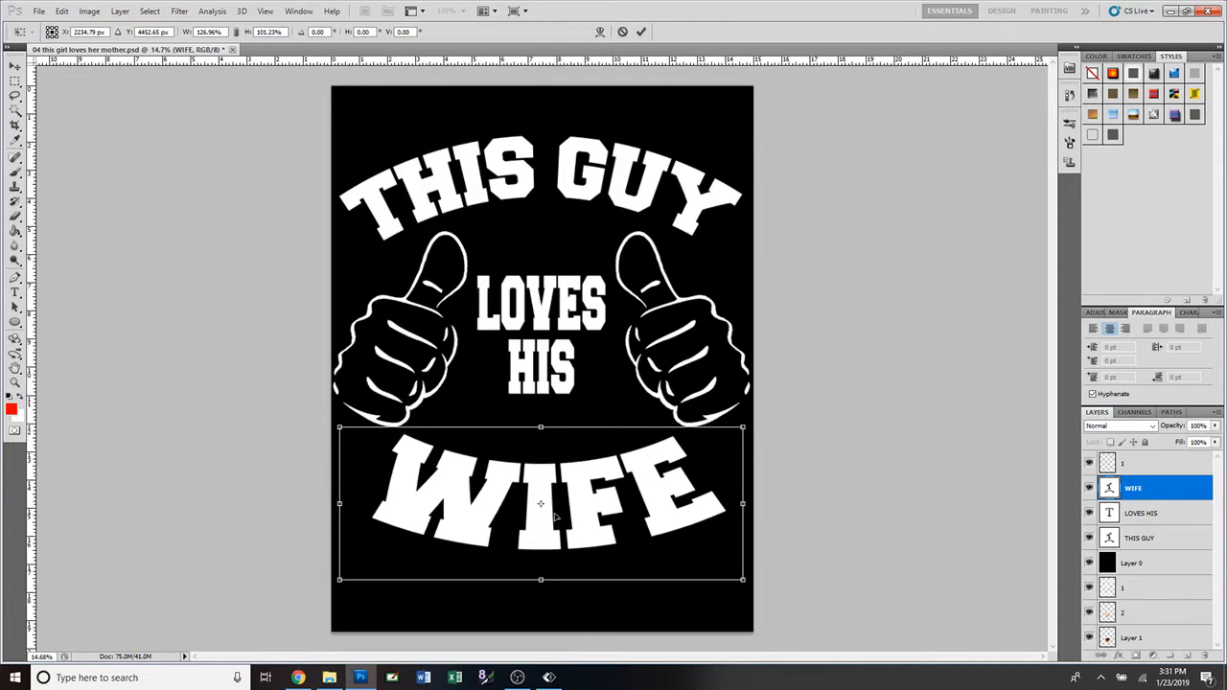
{"action": "left_click_drag", "start_coordinate": [556, 517], "coordinate": [554, 517]}
{"action": "left_click", "coordinate": [641, 32]}
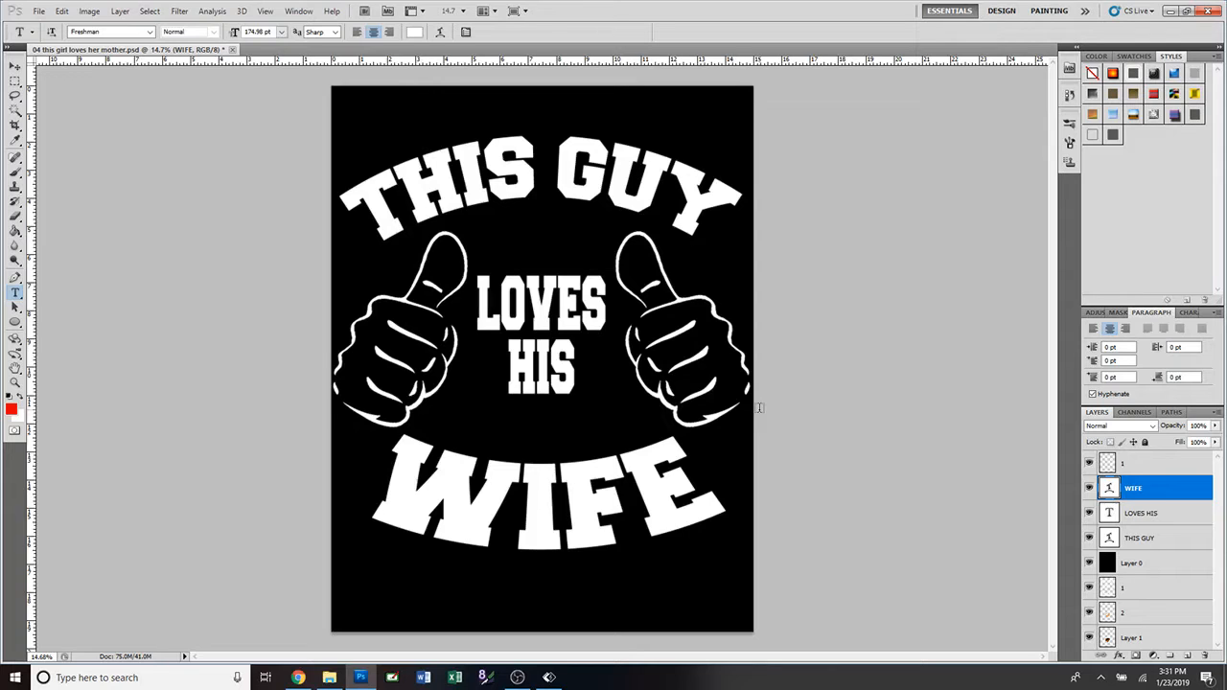
Step: Hide the black background Layer 0 and the three layers beneath it: 1, 2 and Layer 1
{"action": "left_click", "coordinate": [1090, 564]}
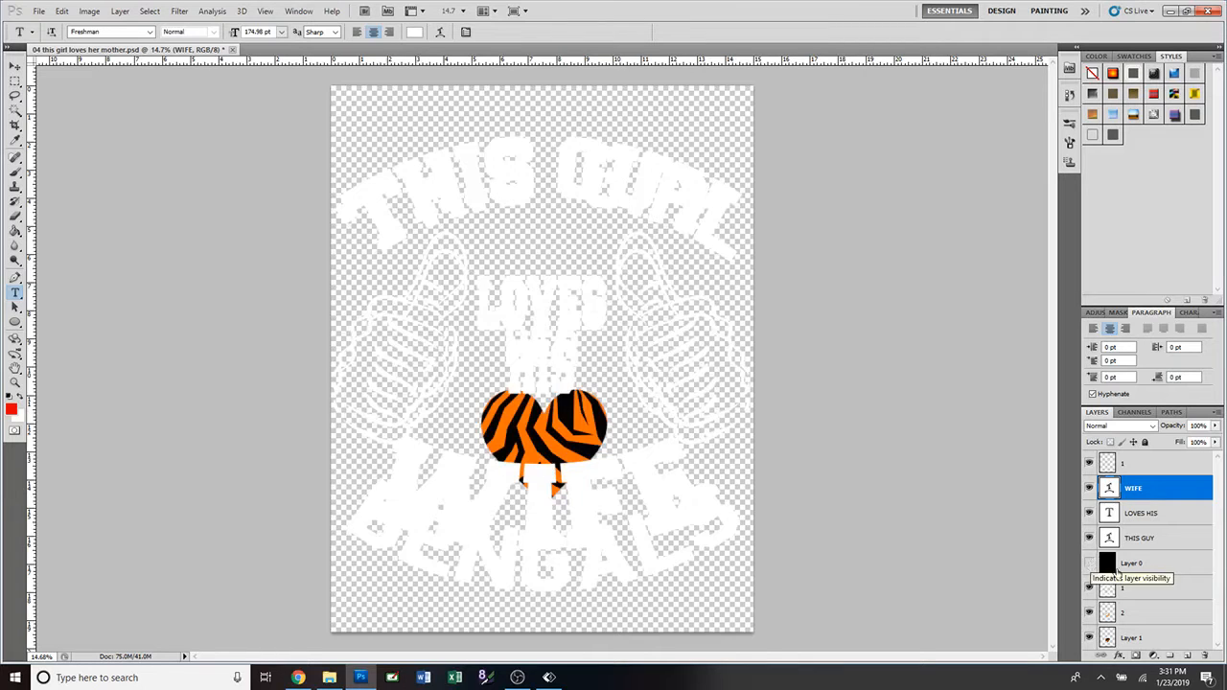
{"action": "left_click", "coordinate": [1090, 589]}
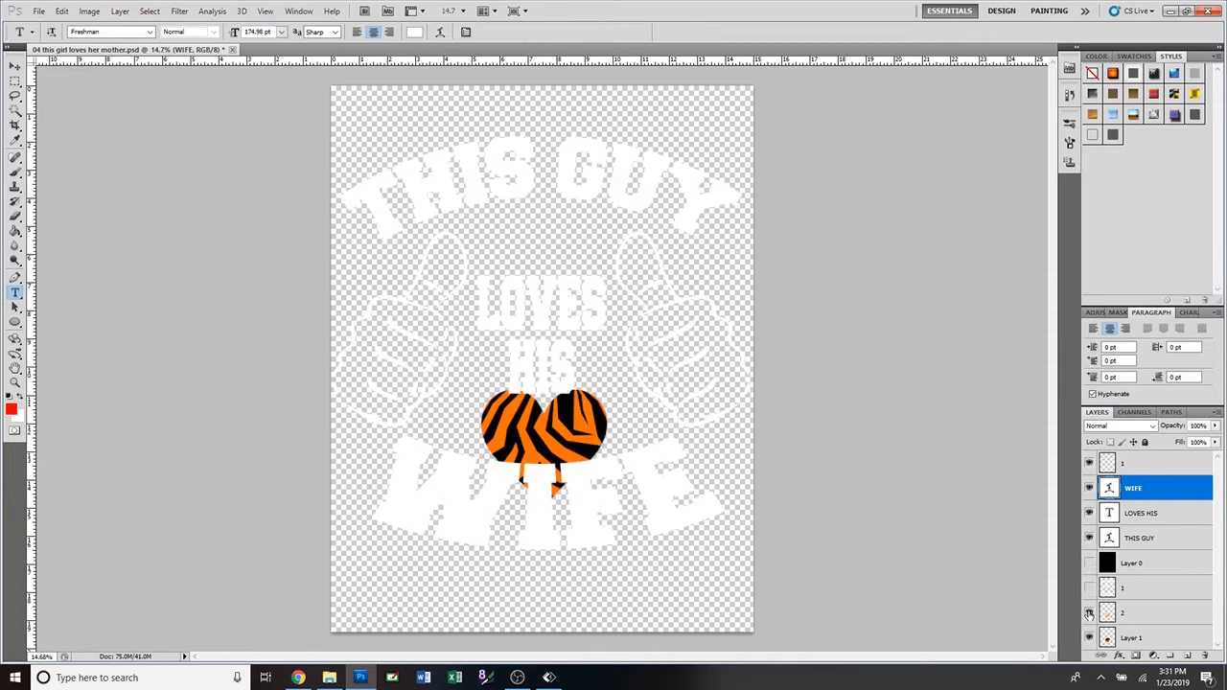
{"action": "left_click", "coordinate": [1090, 612]}
{"action": "left_click", "coordinate": [1089, 638]}
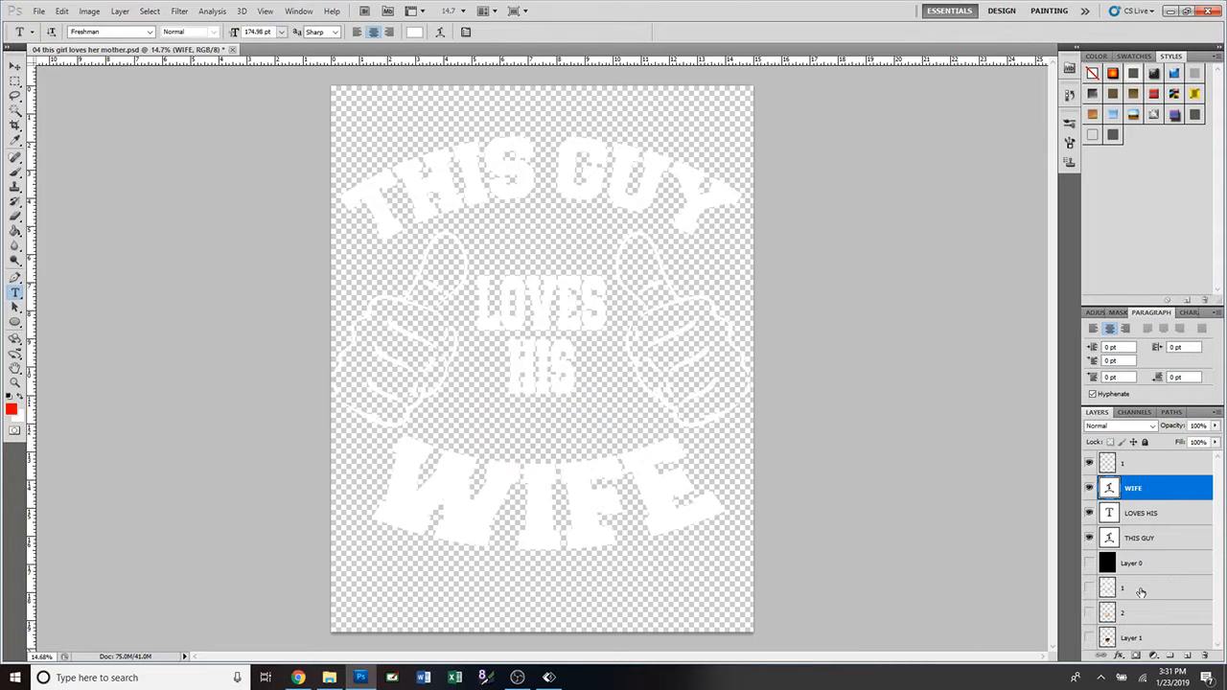
Step: Toggle the black background Layer 0 to compare the design with and without it, leaving it shown
{"action": "left_click", "coordinate": [1090, 564]}
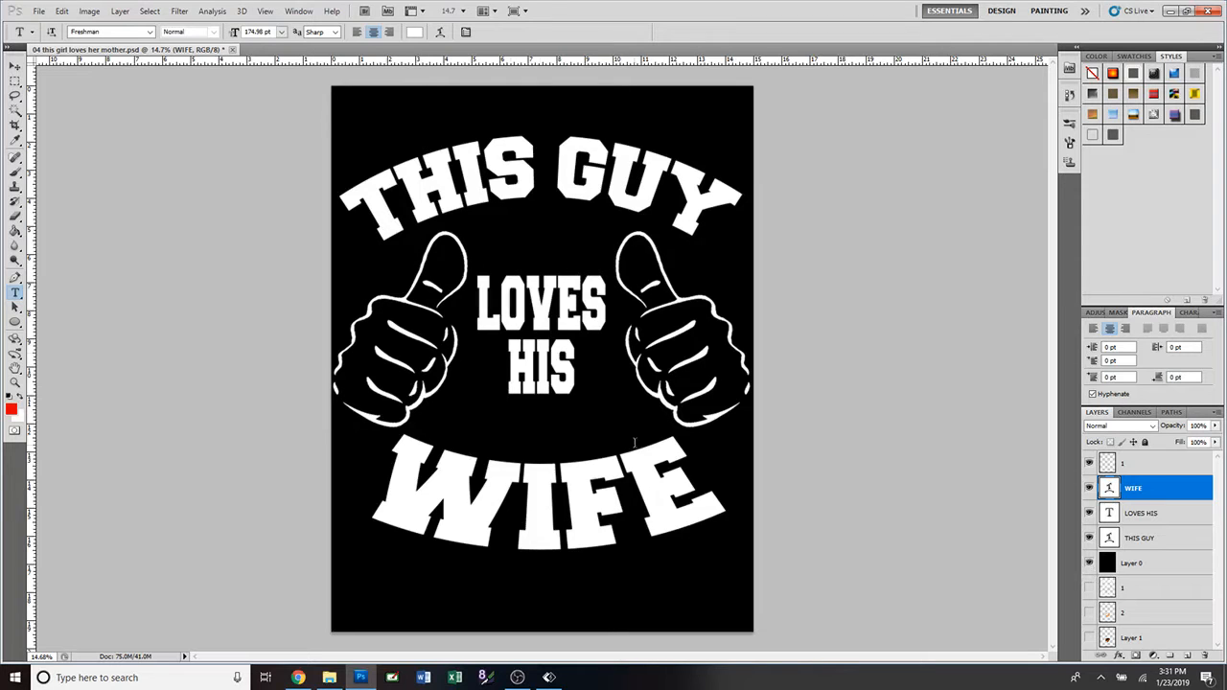
{"action": "left_click", "coordinate": [1089, 566]}
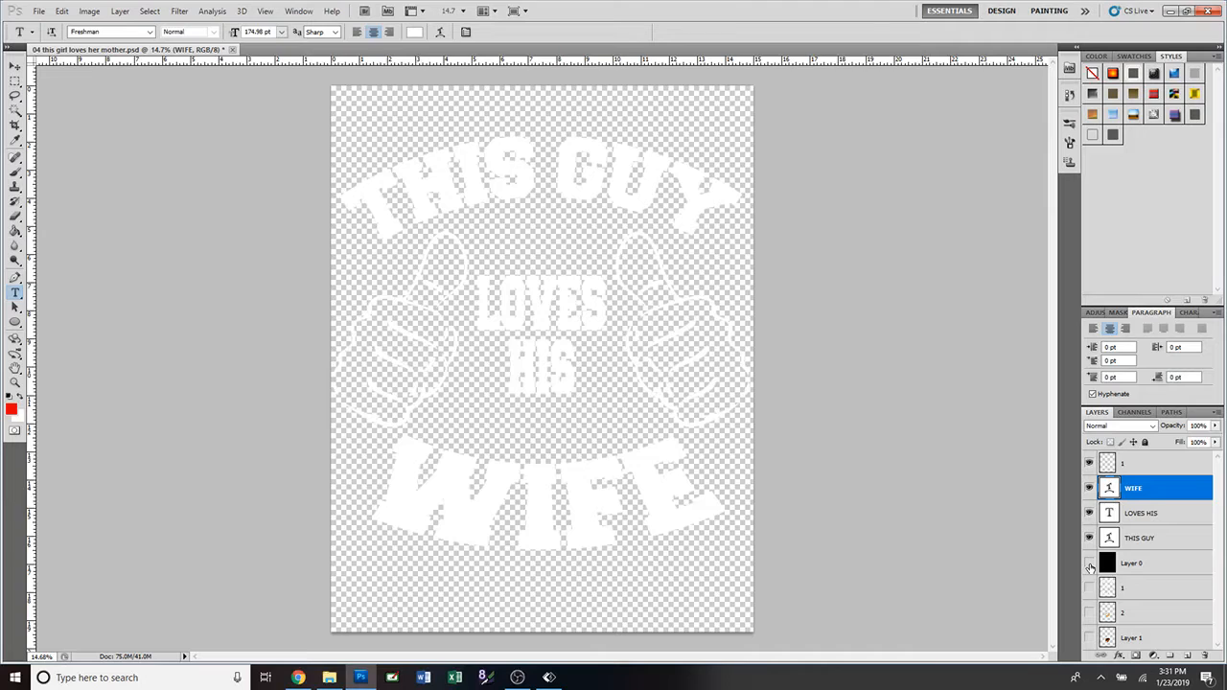
{"action": "left_click", "coordinate": [1089, 564]}
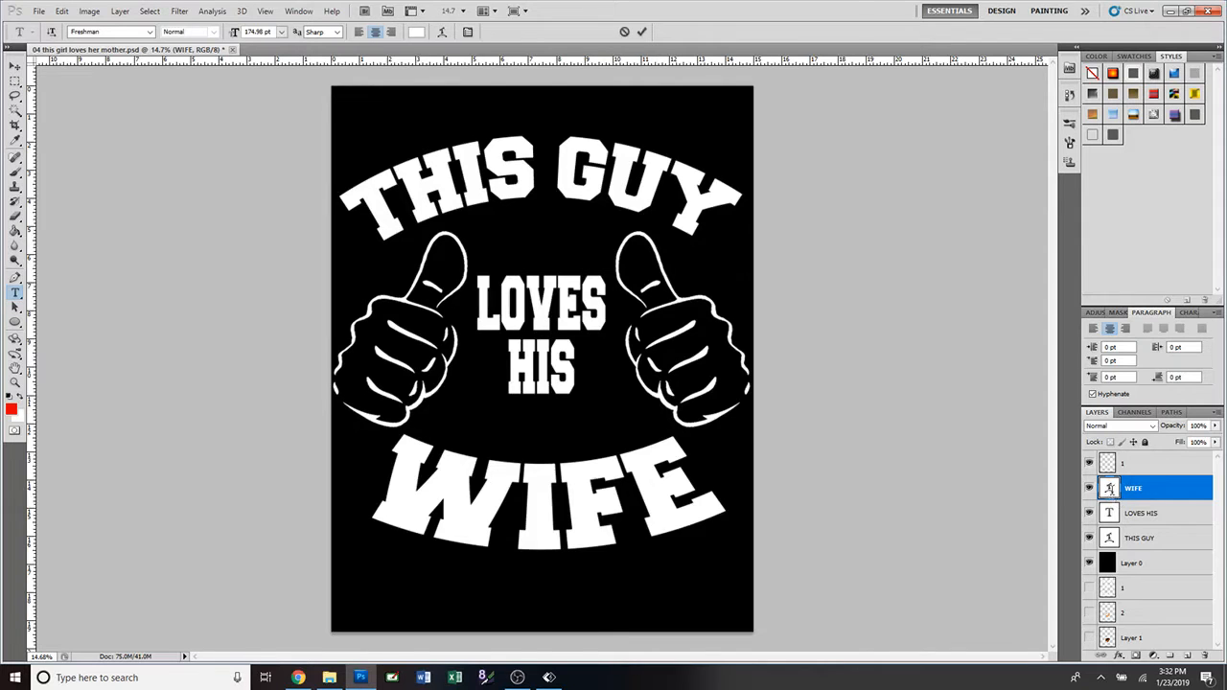
Step: Hide the arched WIFE layer and add a new unwarped WIFE text line below the thumbs-up hands
{"action": "double_click", "coordinate": [1109, 490]}
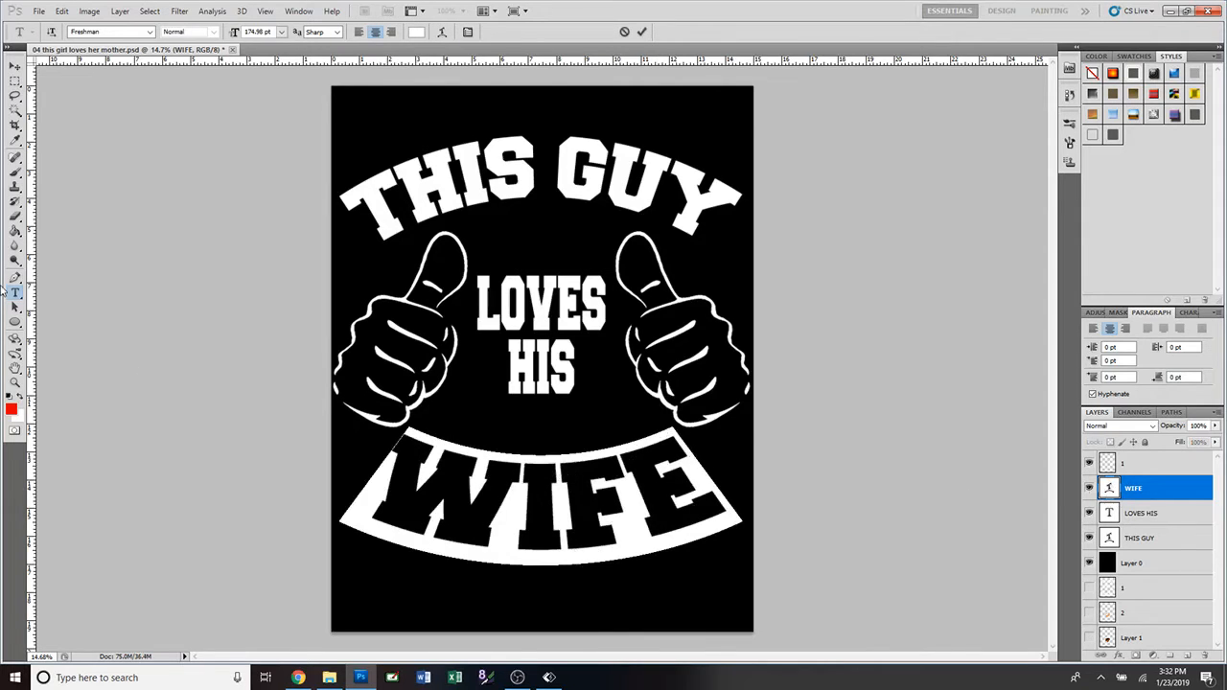
{"action": "left_click", "coordinate": [642, 31]}
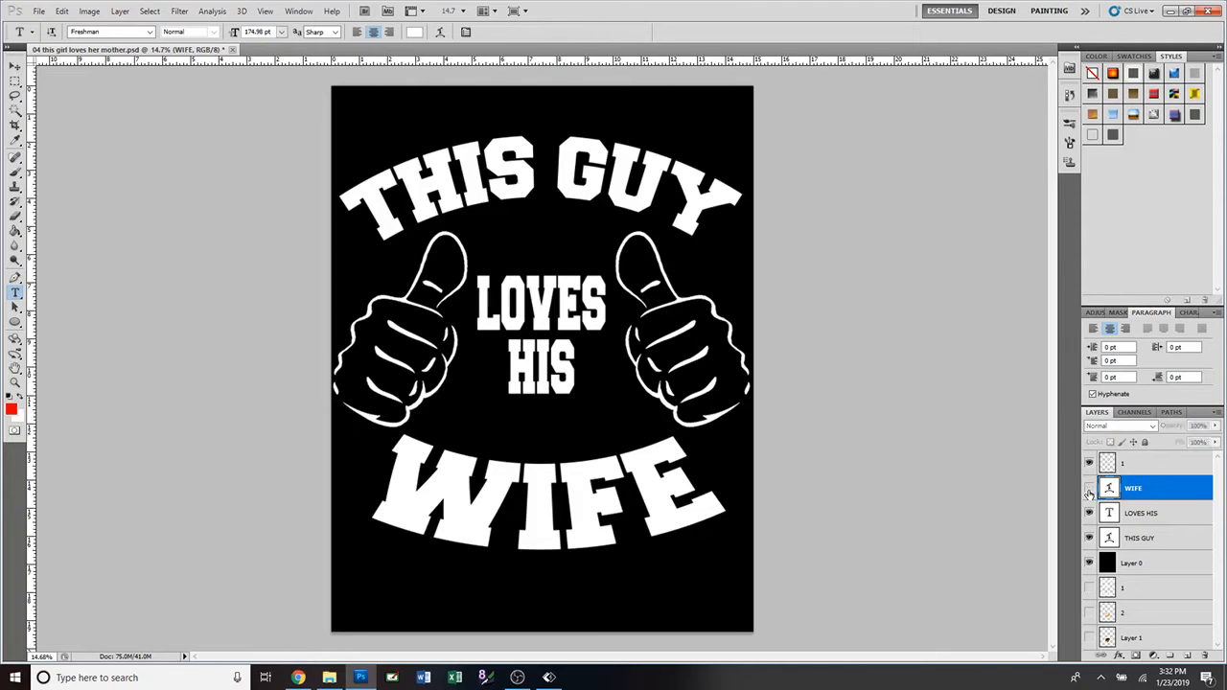
{"action": "left_click", "coordinate": [1089, 488]}
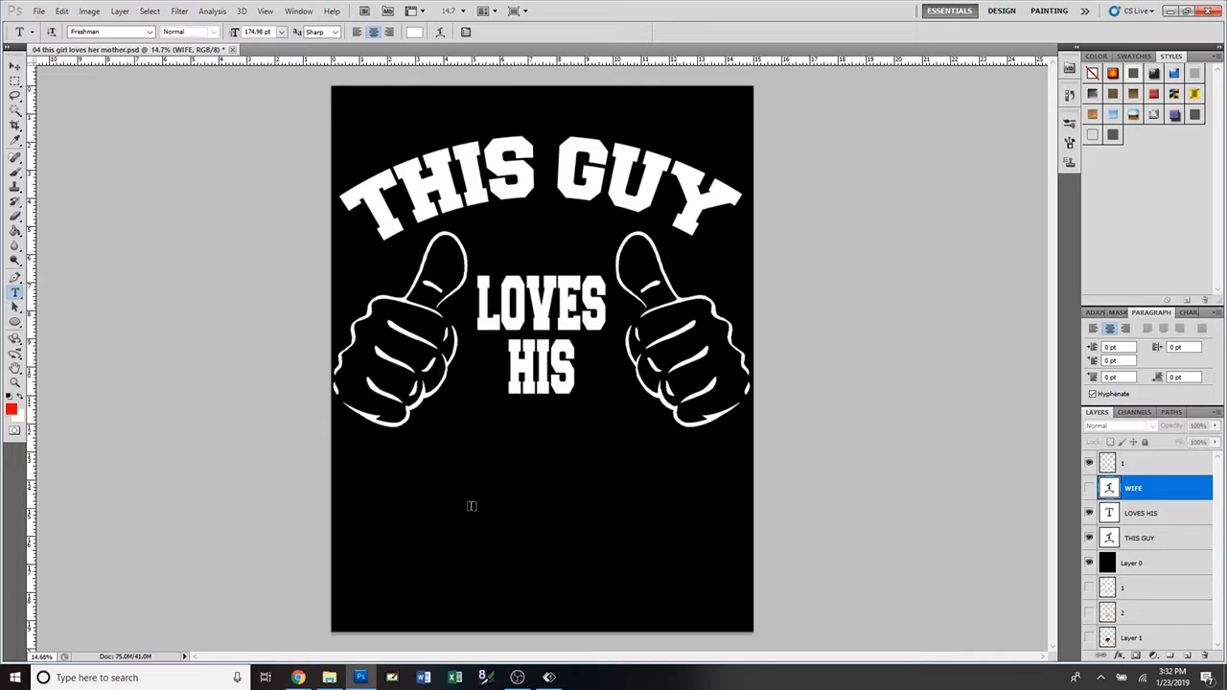
{"action": "left_click", "coordinate": [472, 506]}
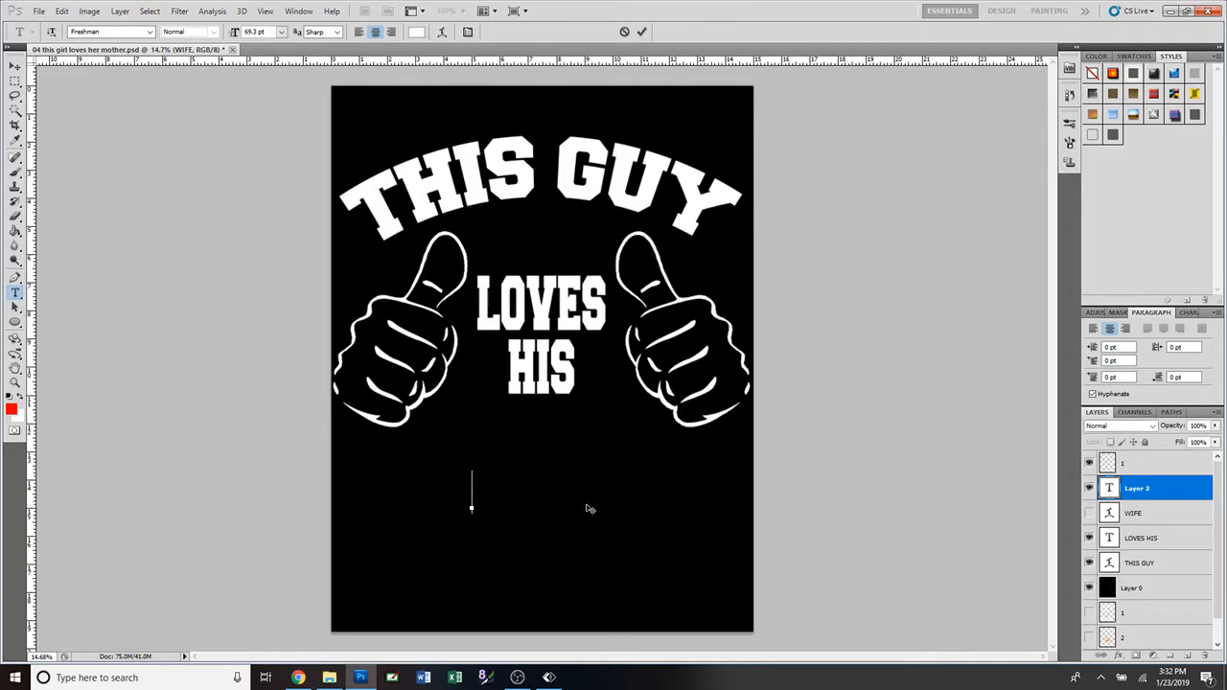
{"action": "type", "text": "WIFE"}
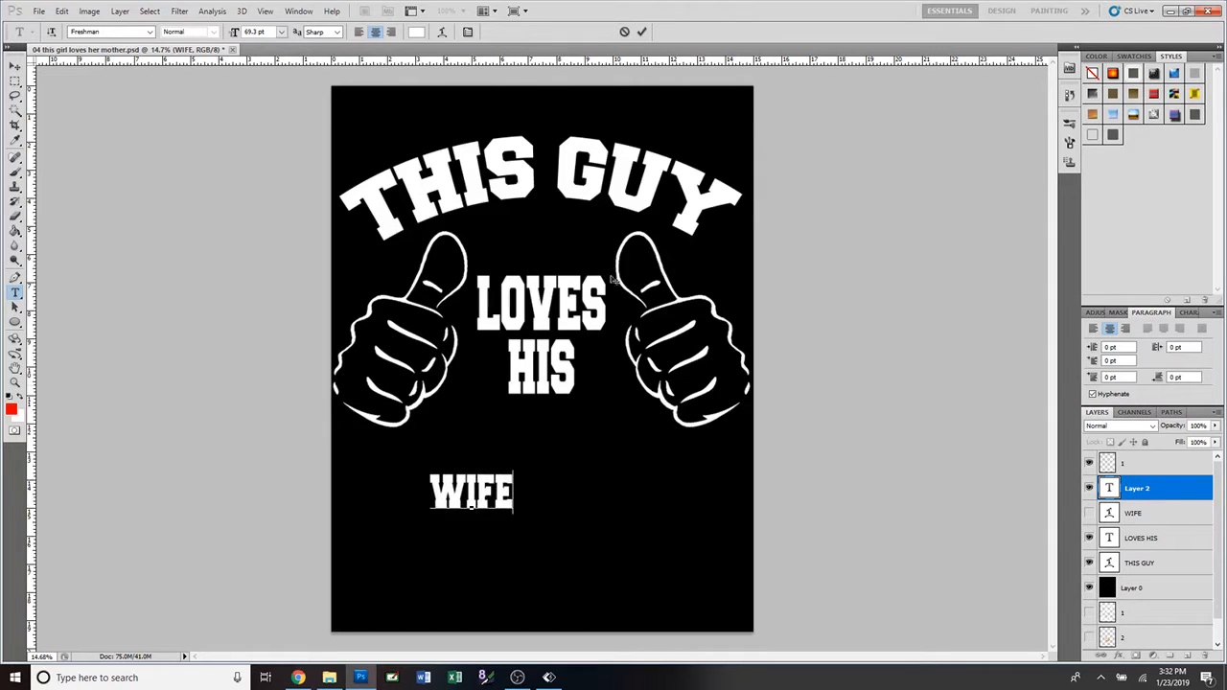
{"action": "left_click", "coordinate": [642, 33]}
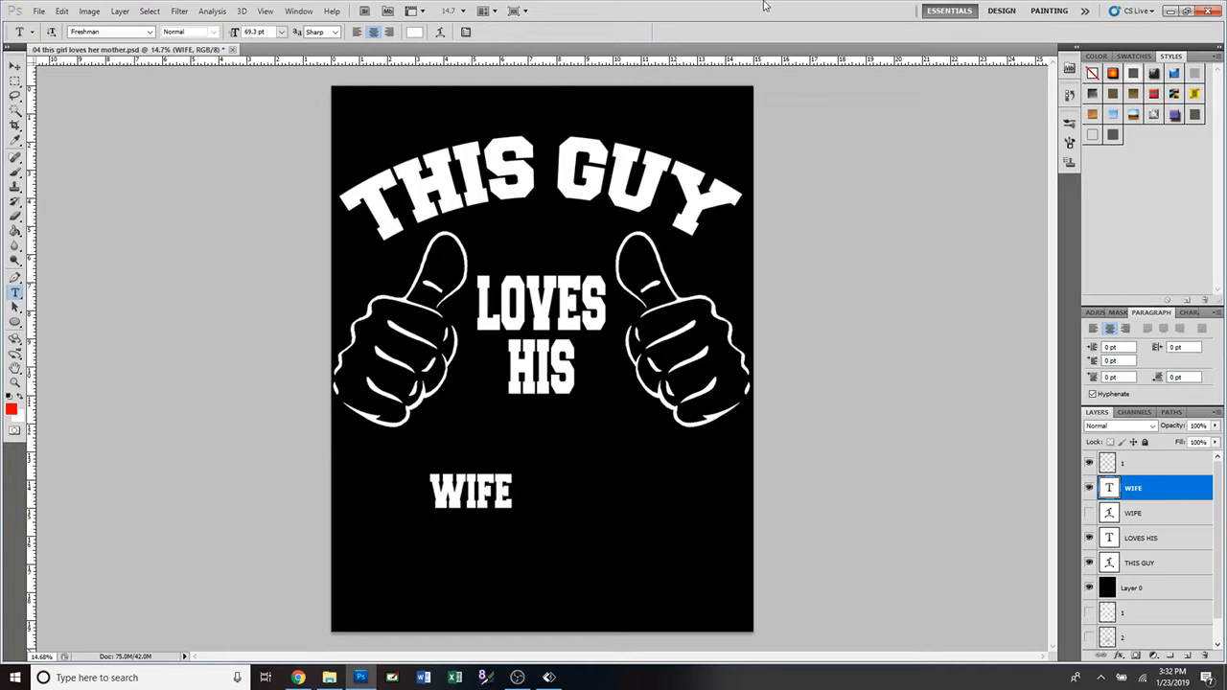
Step: Scale the new WIFE text to about 470% width and 277% height, centring it below the hands
{"action": "key", "text": "ctrl+t"}
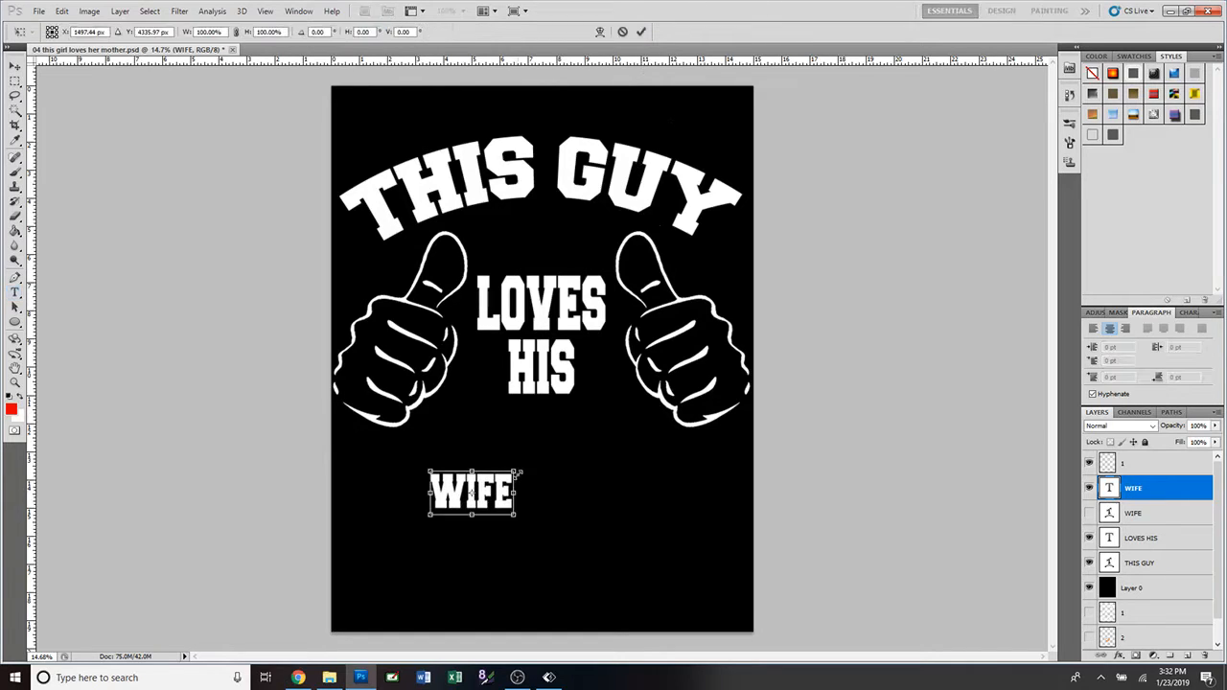
{"action": "left_click_drag", "start_coordinate": [516, 471], "coordinate": [697, 376]}
{"action": "left_click_drag", "start_coordinate": [588, 469], "coordinate": [567, 521]}
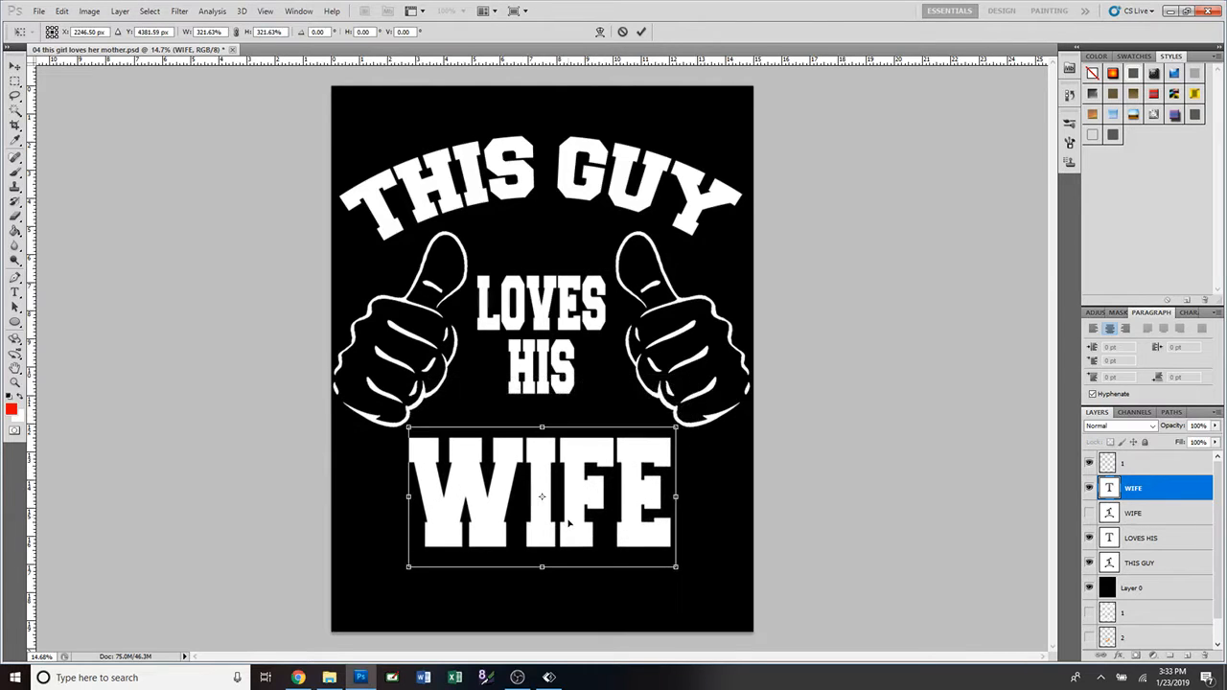
{"action": "left_click_drag", "start_coordinate": [676, 498], "coordinate": [731, 498]}
{"action": "left_click_drag", "start_coordinate": [408, 497], "coordinate": [341, 496]}
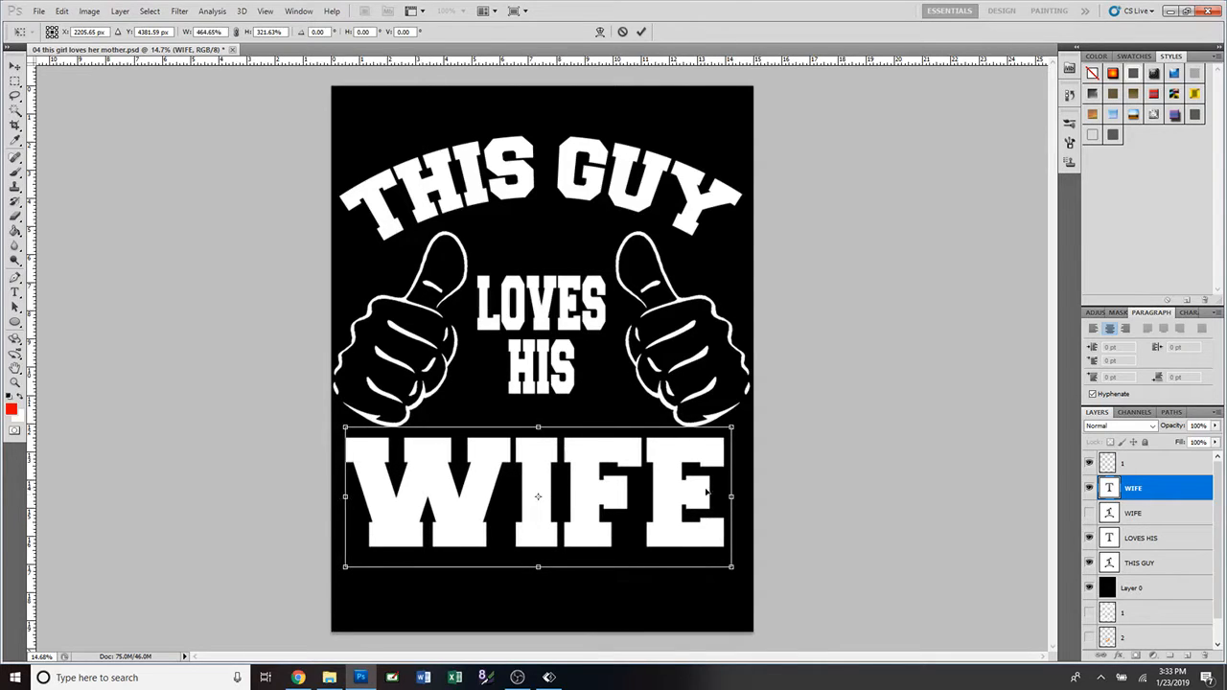
{"action": "left_click_drag", "start_coordinate": [732, 497], "coordinate": [735, 495]}
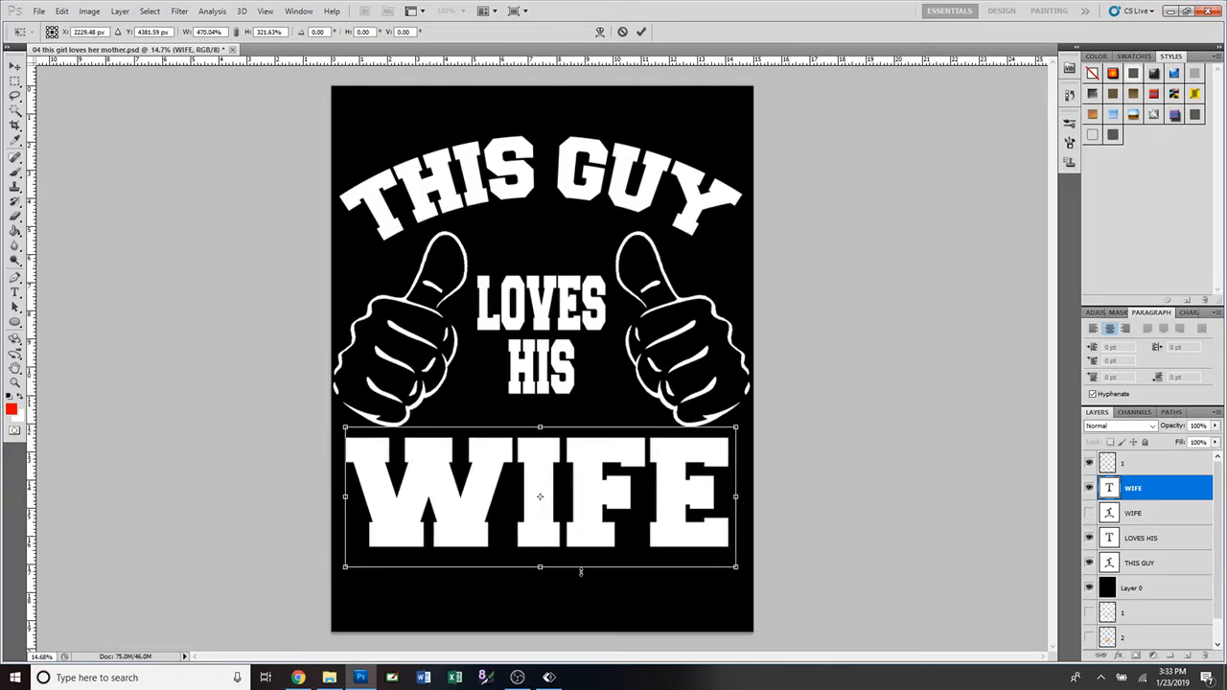
{"action": "left_click_drag", "start_coordinate": [539, 566], "coordinate": [540, 548]}
{"action": "left_click_drag", "start_coordinate": [542, 482], "coordinate": [543, 489]}
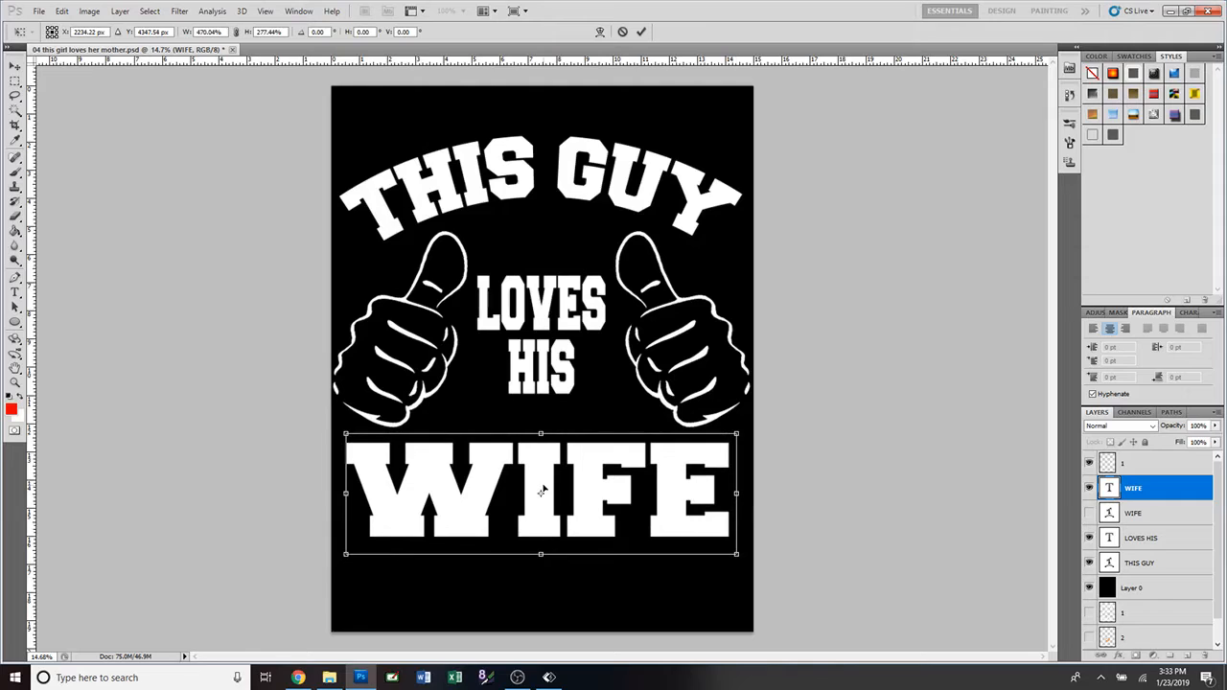
{"action": "left_click", "coordinate": [642, 32]}
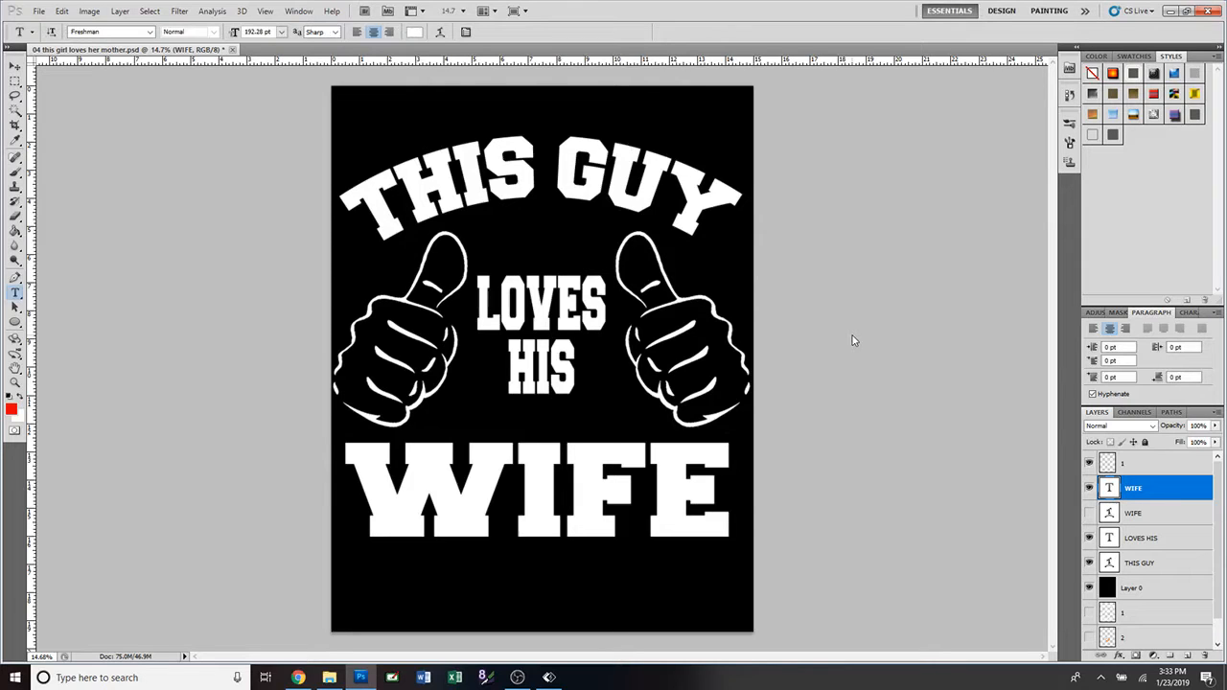
Step: Hide the straight WIFE layer and briefly show the arched WIFE layer for comparison, leaving both hidden
{"action": "left_click", "coordinate": [1089, 489]}
{"action": "left_click", "coordinate": [1089, 514]}
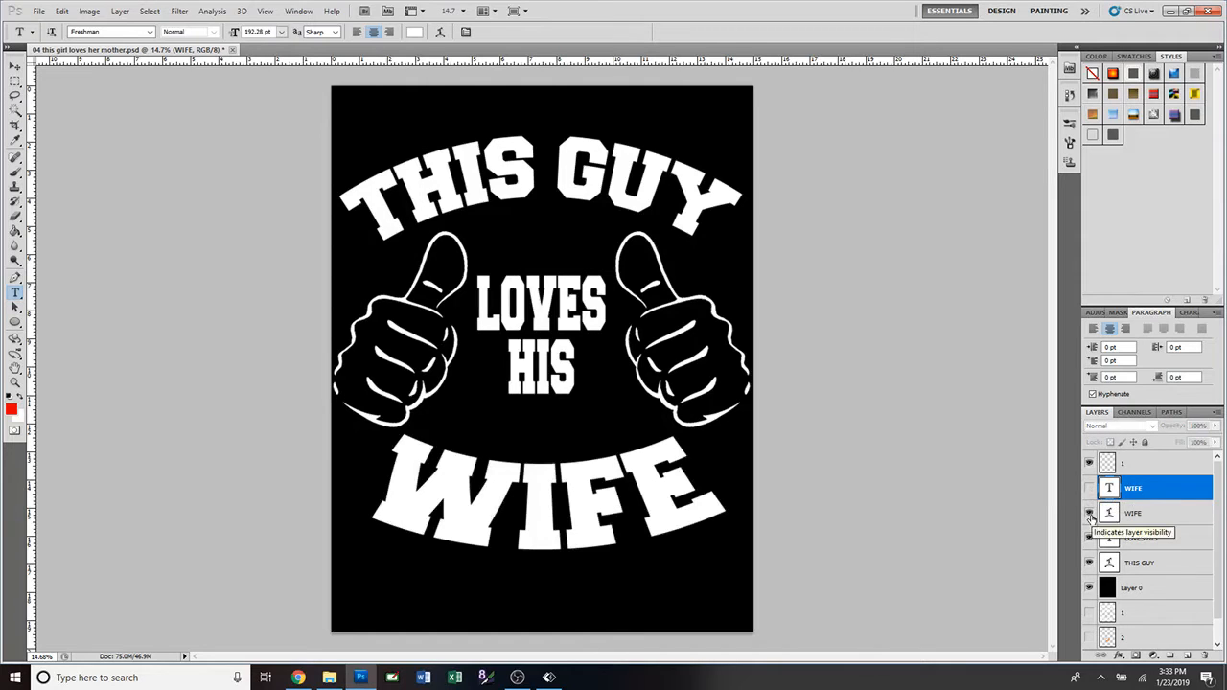
{"action": "left_click", "coordinate": [1089, 514]}
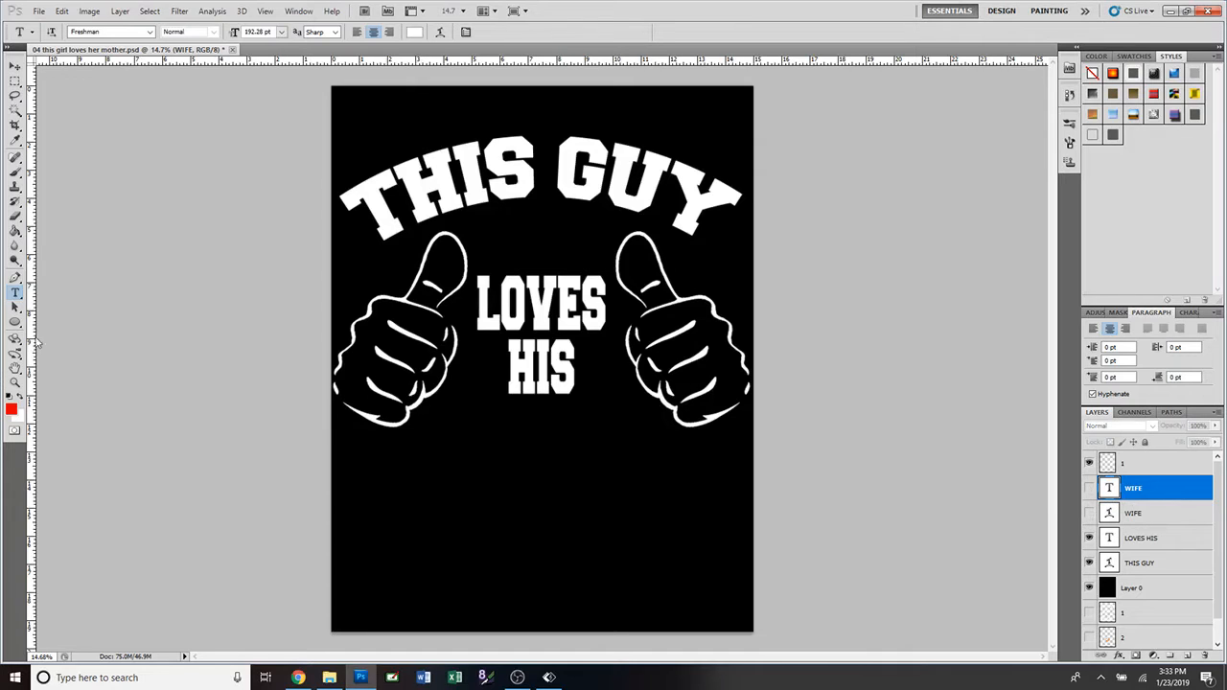
Step: Apply an Arc Lower warp with a +50% horizontal bend to the hidden enlarged WIFE text layer
{"action": "left_click", "coordinate": [13, 293]}
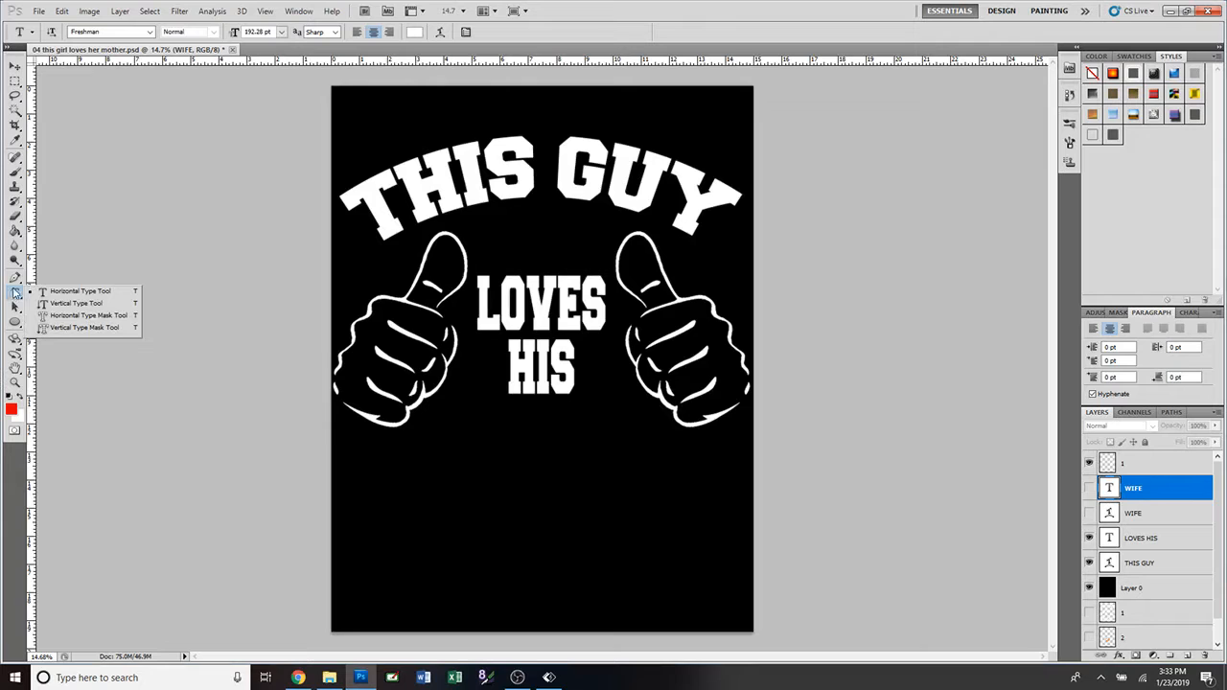
{"action": "left_click", "coordinate": [441, 34]}
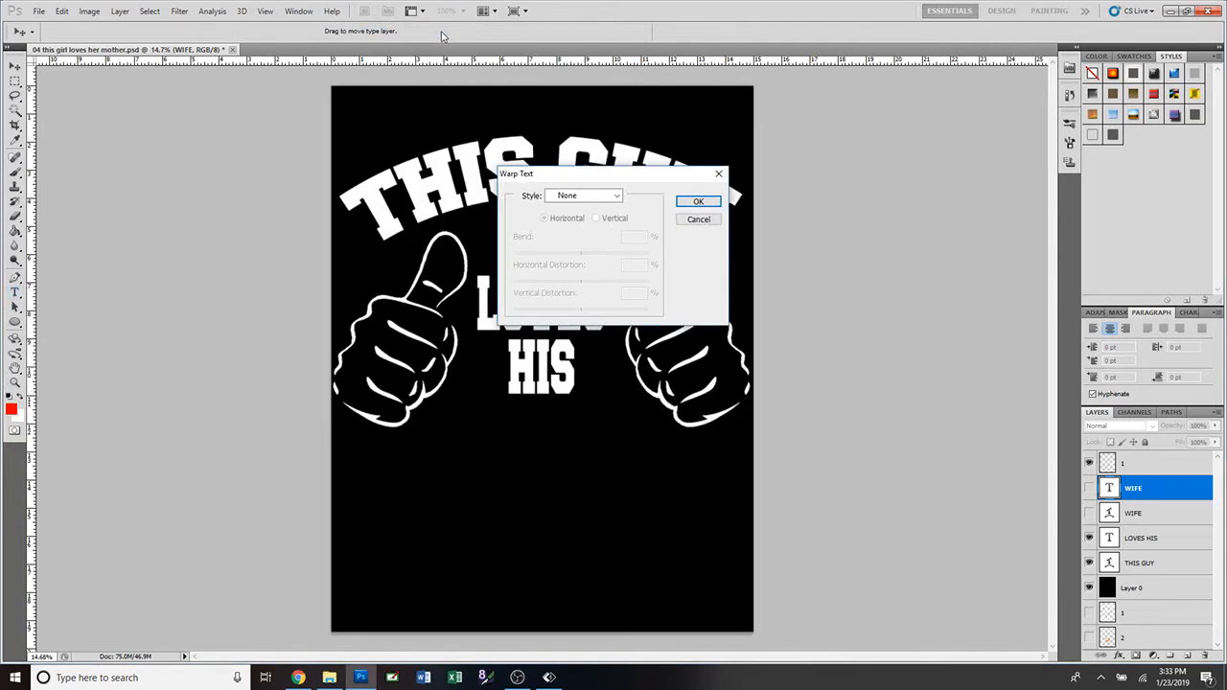
{"action": "left_click", "coordinate": [618, 197]}
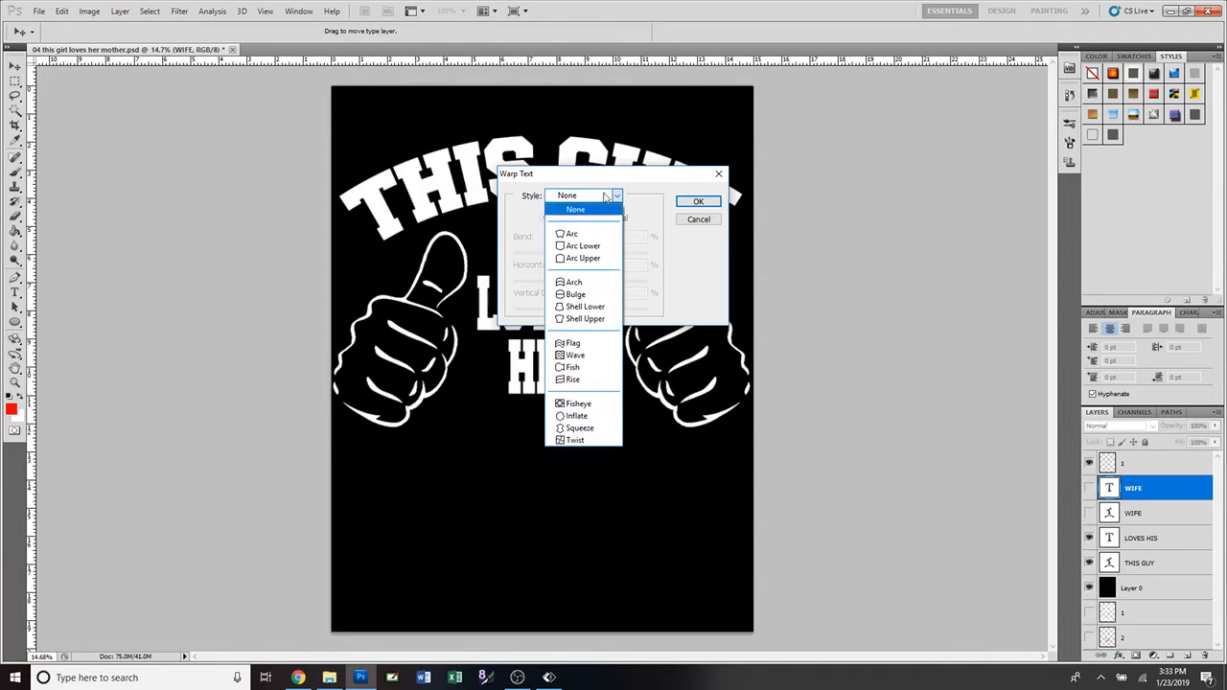
{"action": "left_click", "coordinate": [592, 250]}
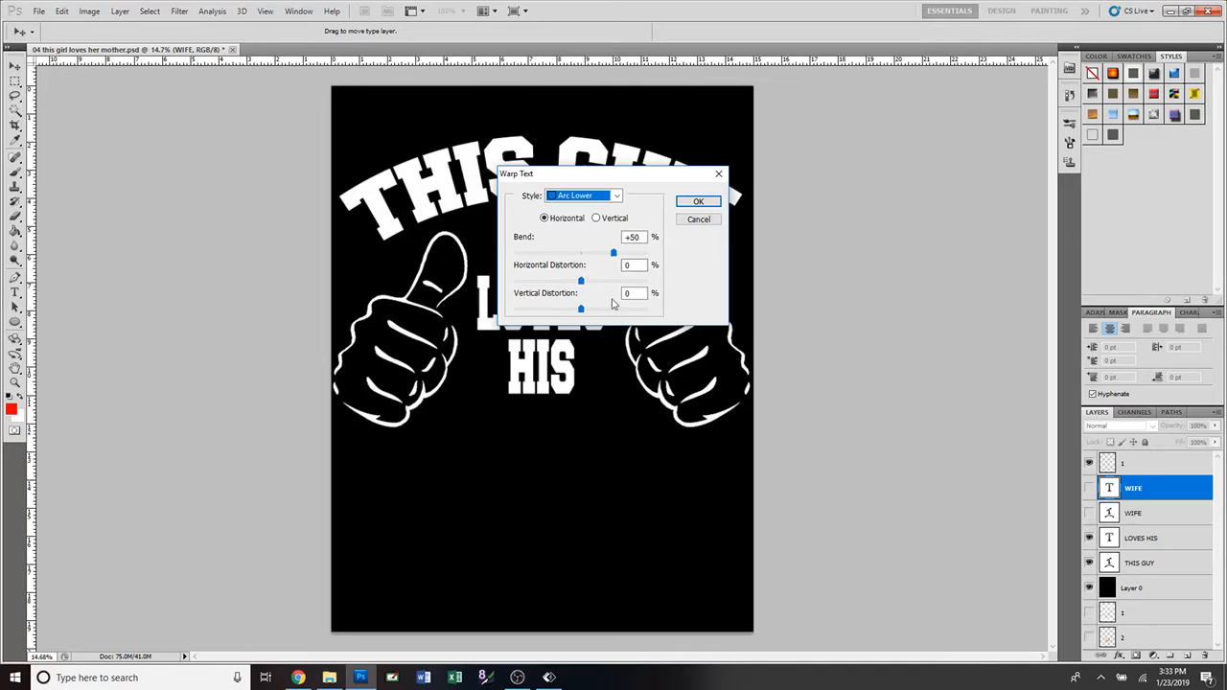
{"action": "left_click", "coordinate": [698, 202]}
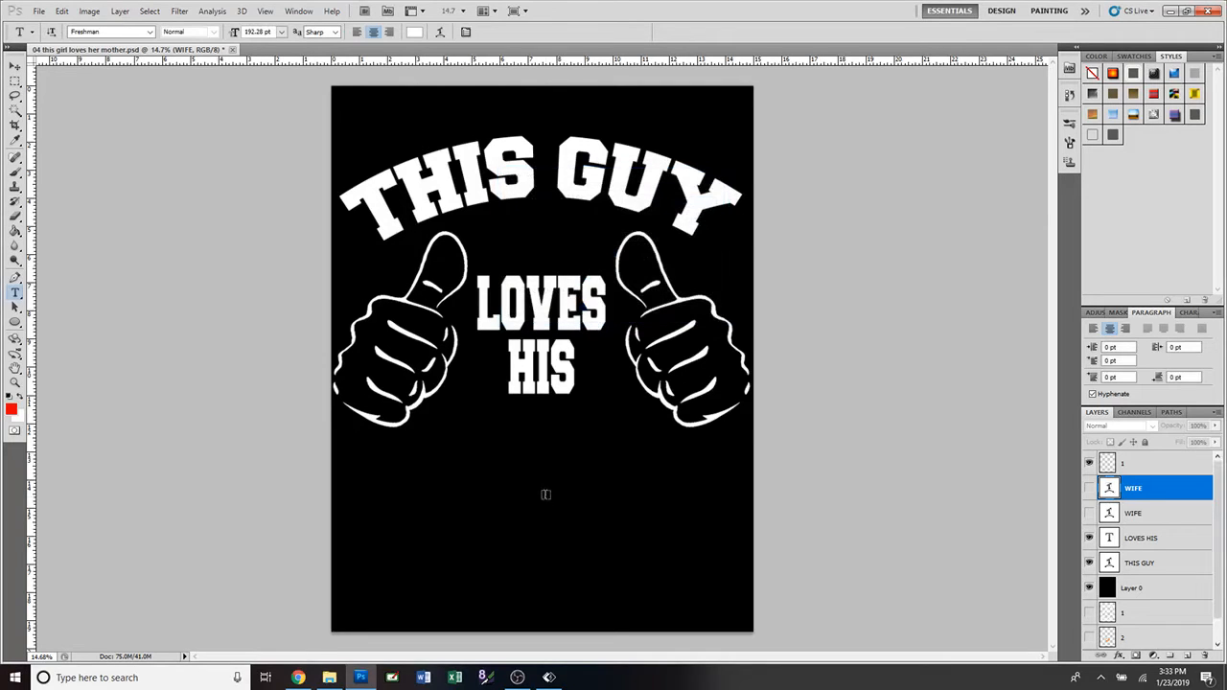
Step: Add another WIFE text line centred below HIS and rename its layer WIFE Lower Arch
{"action": "left_click", "coordinate": [539, 501]}
{"action": "type", "text": "WIFE"}
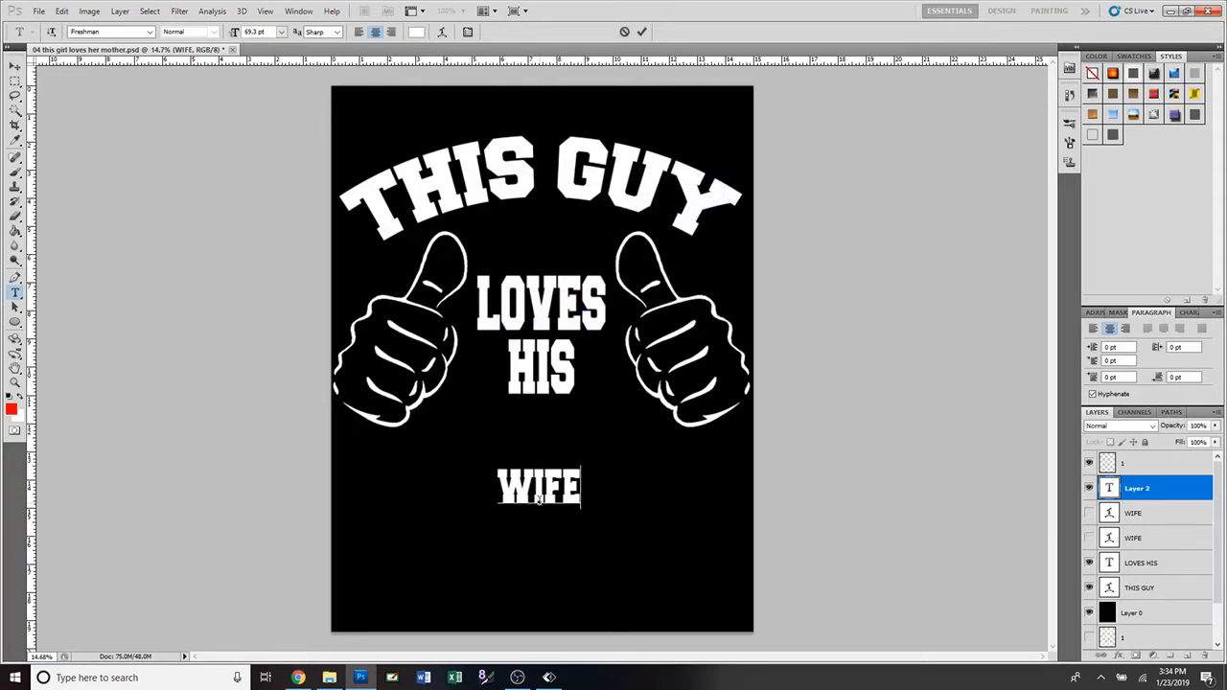
{"action": "left_click", "coordinate": [642, 33]}
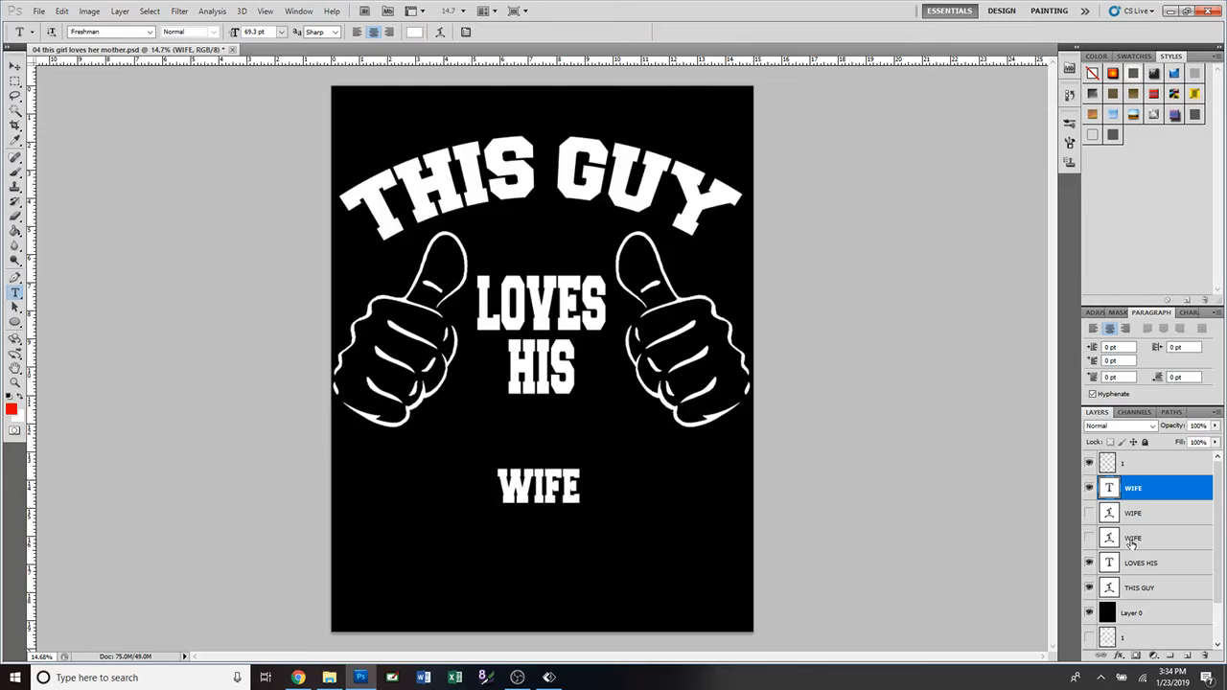
{"action": "double_click", "coordinate": [1132, 490]}
{"action": "left_click", "coordinate": [1148, 489]}
{"action": "type", "text": "IOwer Arch"}
Step: Rename the hidden WIFE layer directly beneath WIFE Lower Arch as WIFE Straight
{"action": "left_click", "coordinate": [1139, 514]}
{"action": "double_click", "coordinate": [1139, 514]}
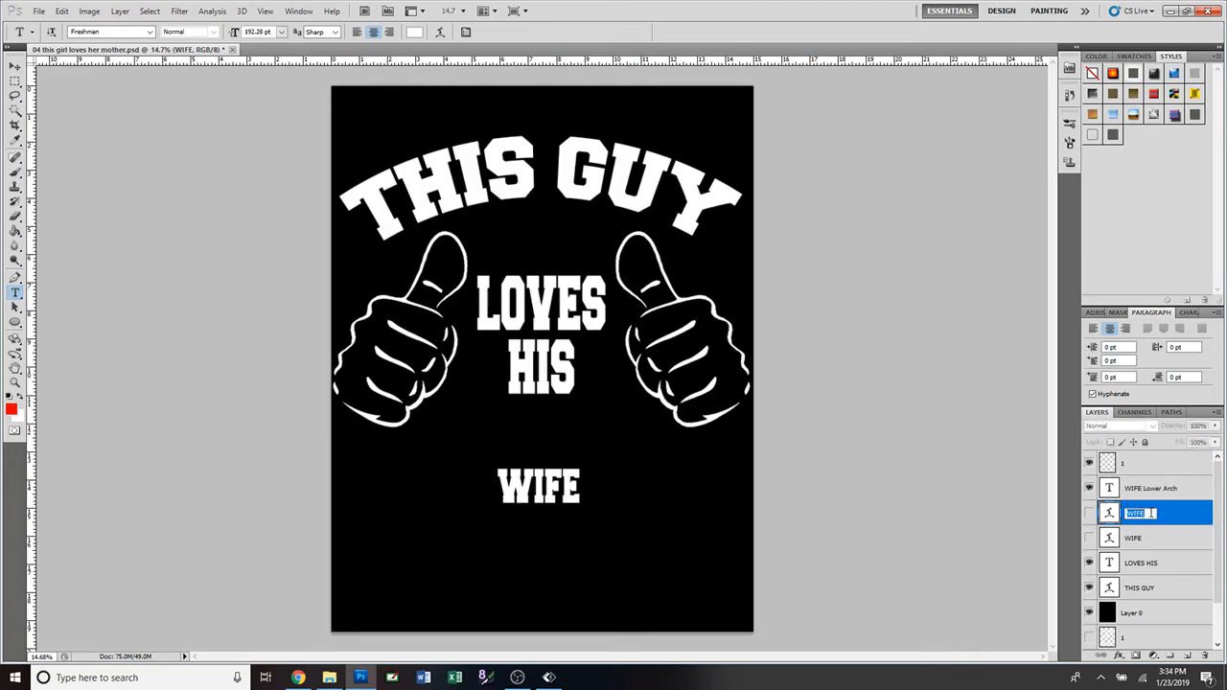
{"action": "left_click", "coordinate": [1153, 513]}
{"action": "type", "text": "Straight"}
{"action": "key", "text": "Return"}
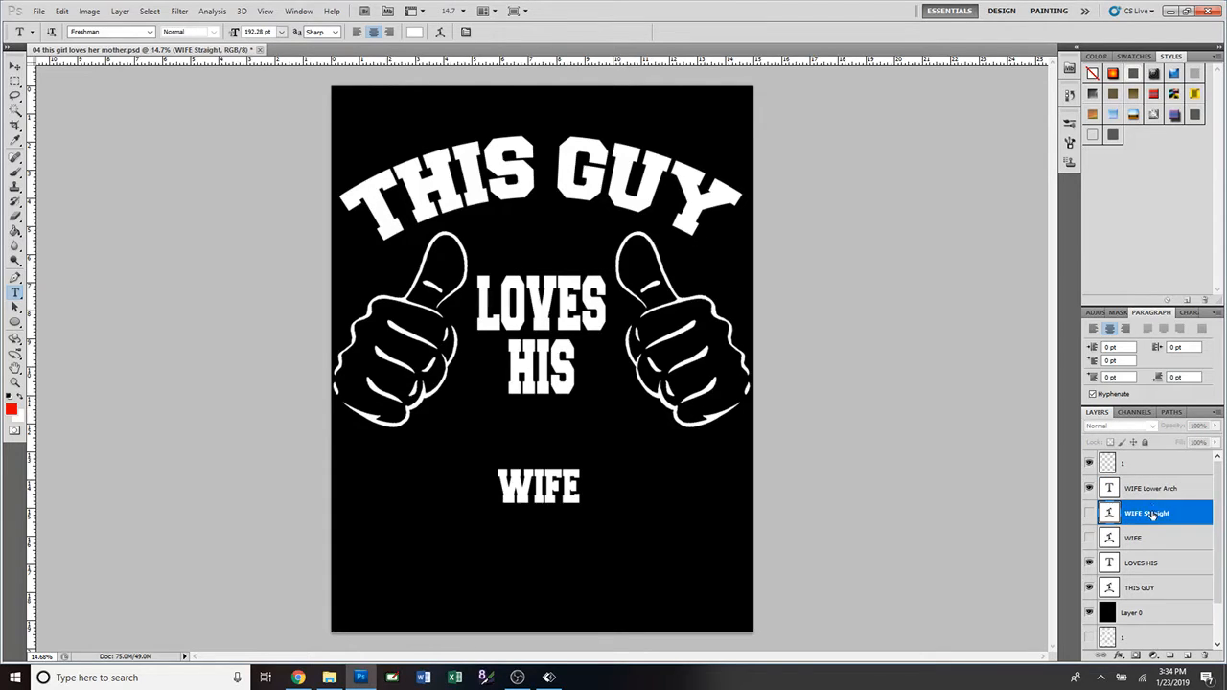
Step: Rename the remaining hidden WIFE layer above LOVES HIS as WIFE Original
{"action": "left_click", "coordinate": [1142, 543]}
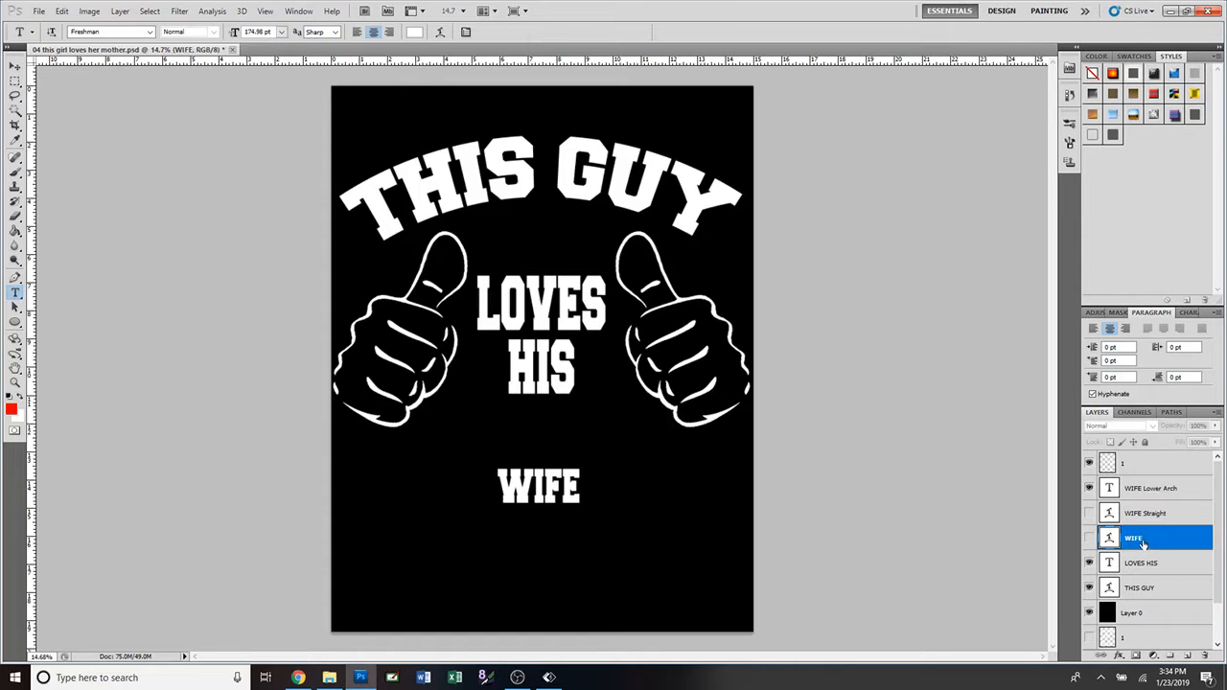
{"action": "double_click", "coordinate": [1143, 543]}
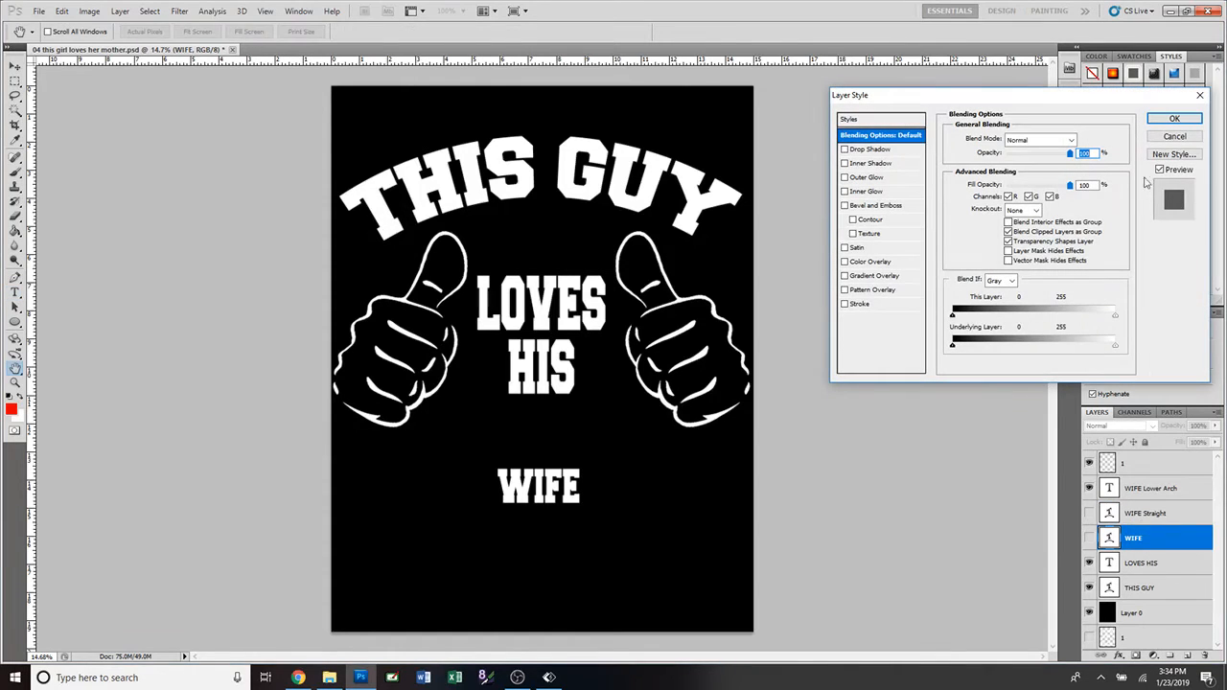
{"action": "left_click", "coordinate": [1175, 137]}
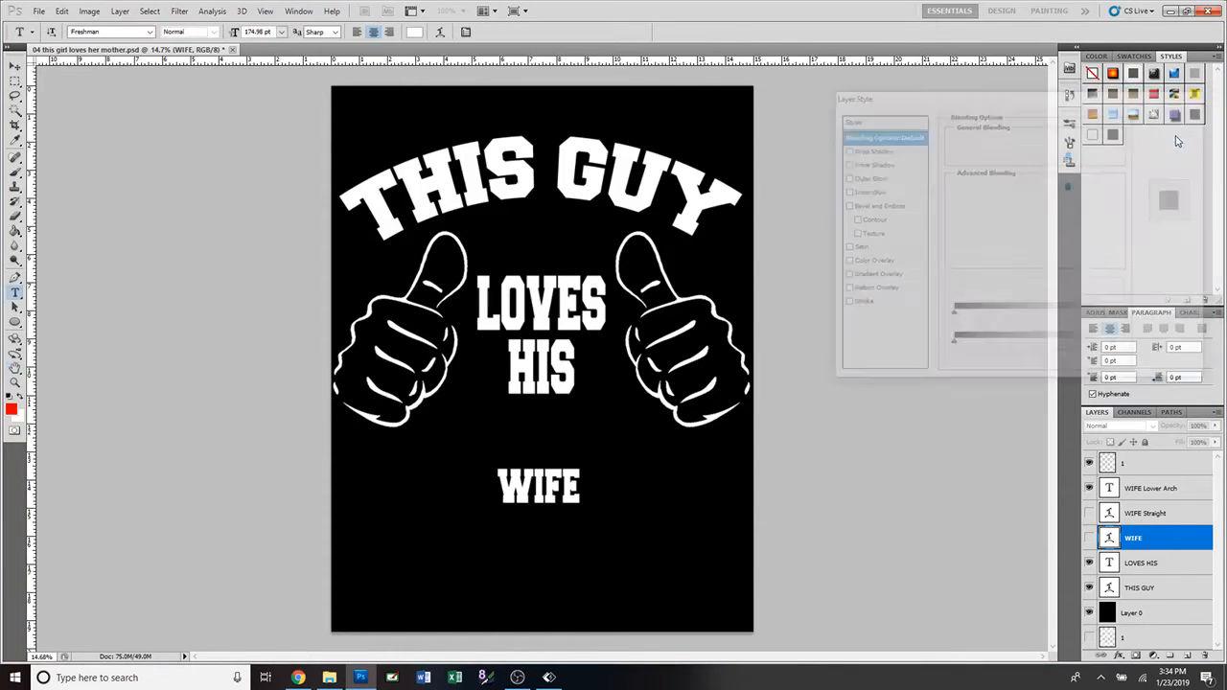
{"action": "double_click", "coordinate": [1133, 539]}
{"action": "left_click", "coordinate": [1152, 539]}
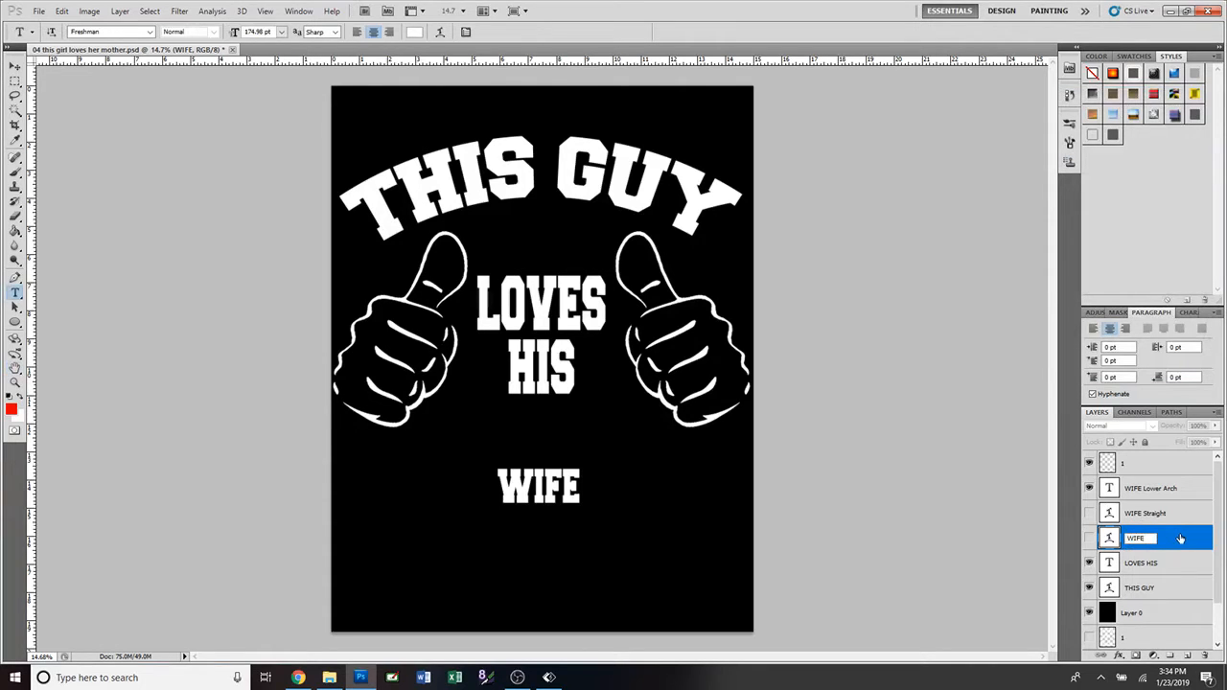
{"action": "type", "text": "Ol"}
{"action": "type", "text": "iginal"}
{"action": "key", "text": "Return"}
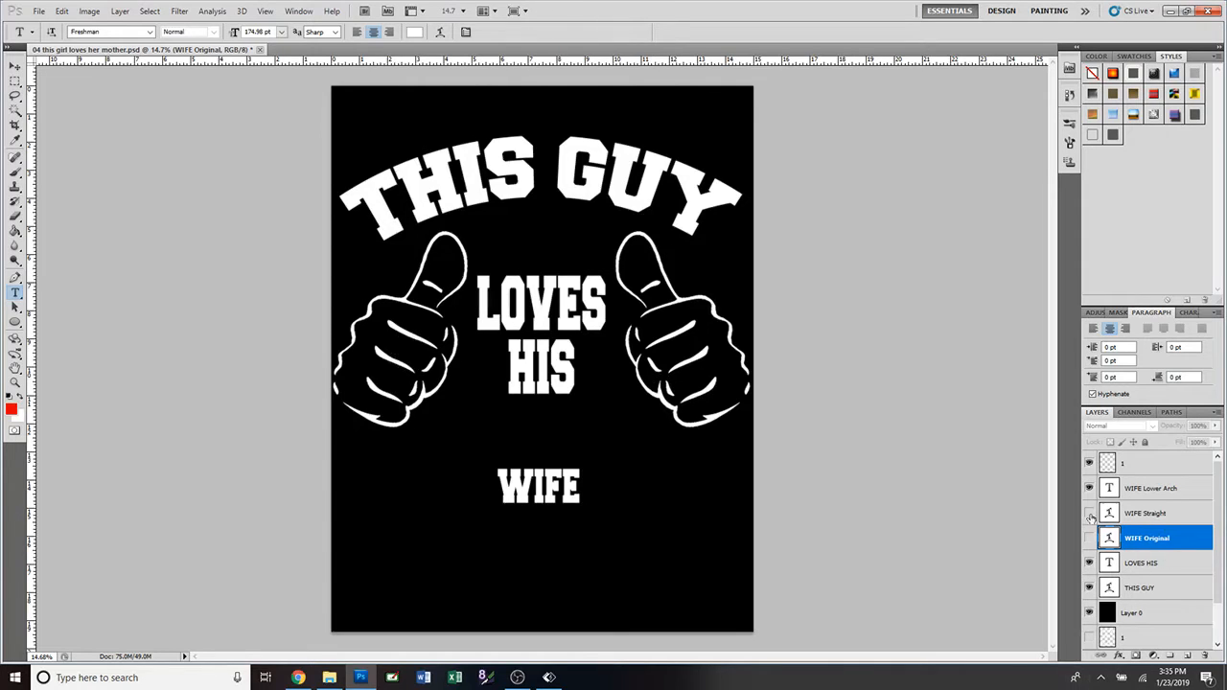
Step: Warp the WIFE Lower Arch text with the Arc Lower style at a +50% horizontal bend
{"action": "left_click", "coordinate": [1110, 488]}
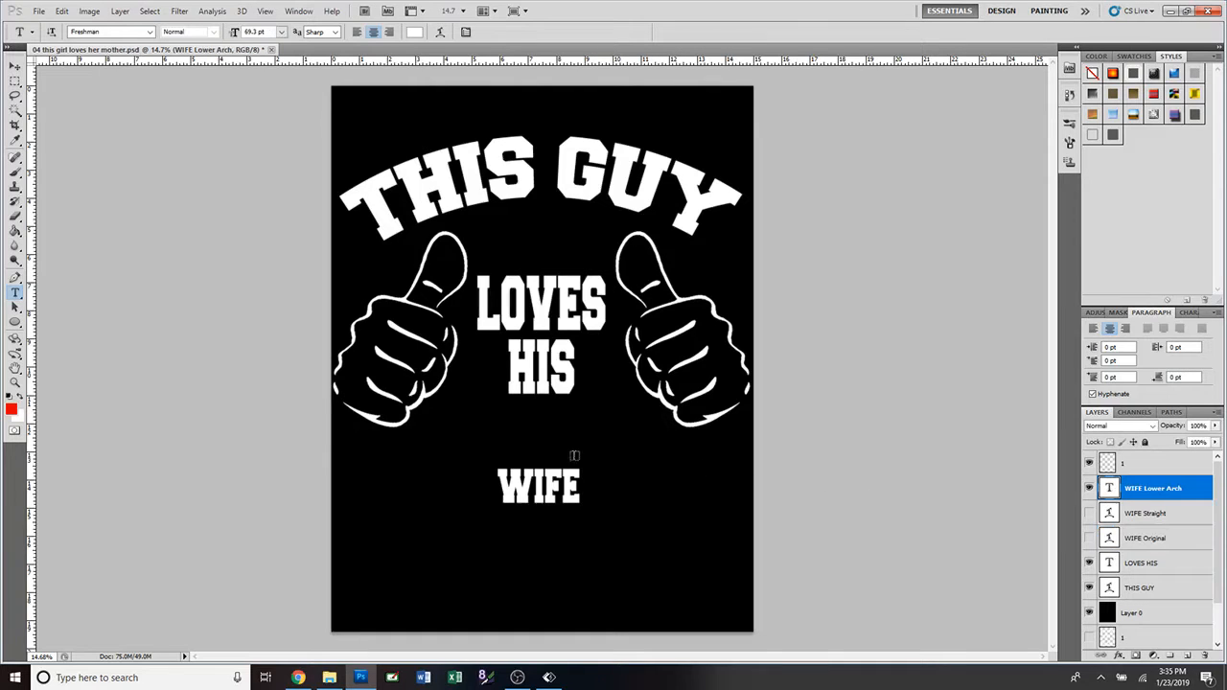
{"action": "left_click_drag", "start_coordinate": [499, 476], "coordinate": [582, 485]}
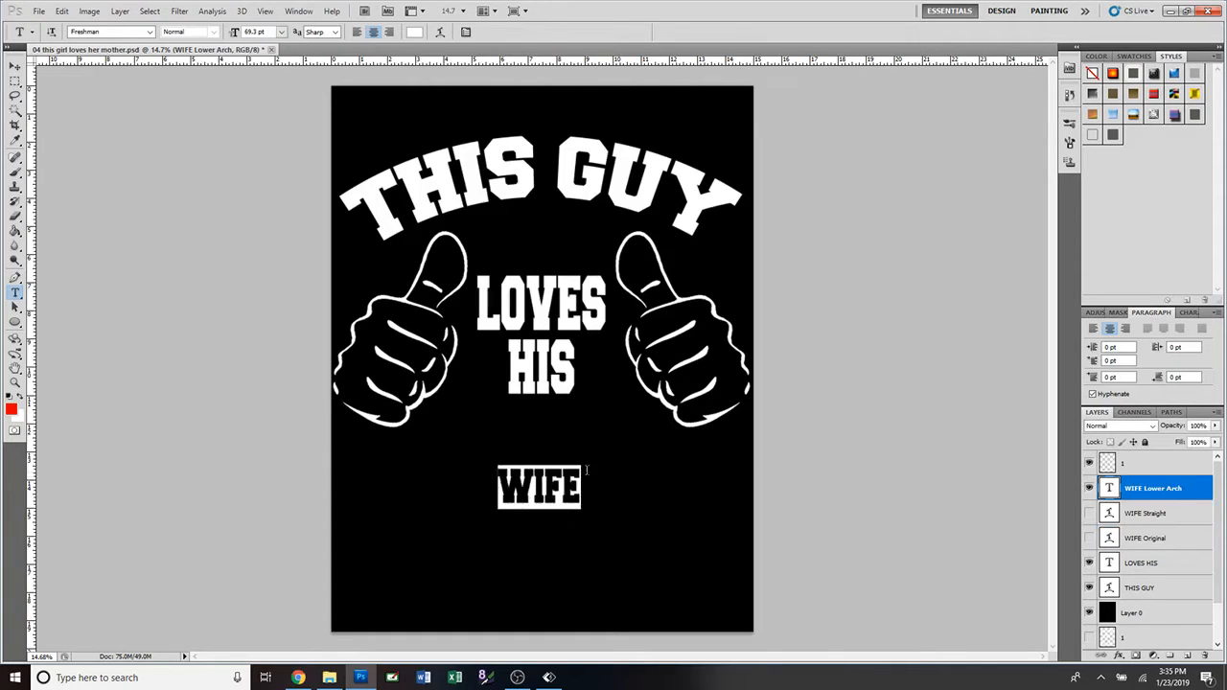
{"action": "left_click", "coordinate": [442, 32]}
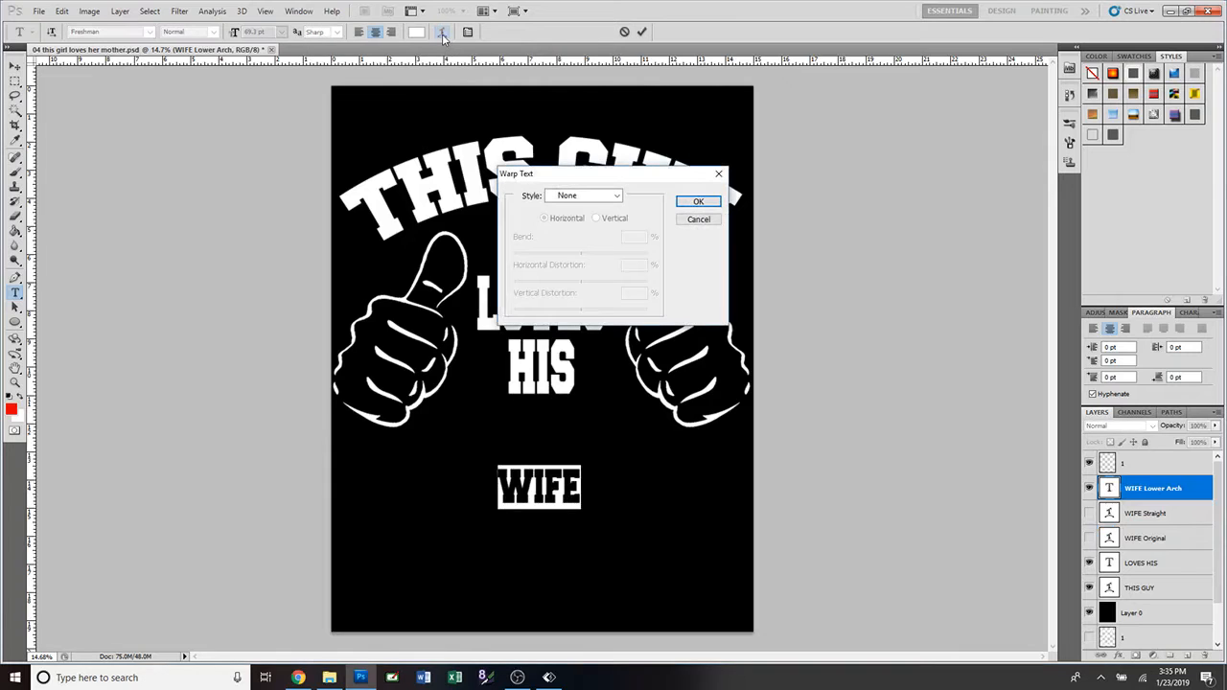
{"action": "left_click", "coordinate": [617, 197]}
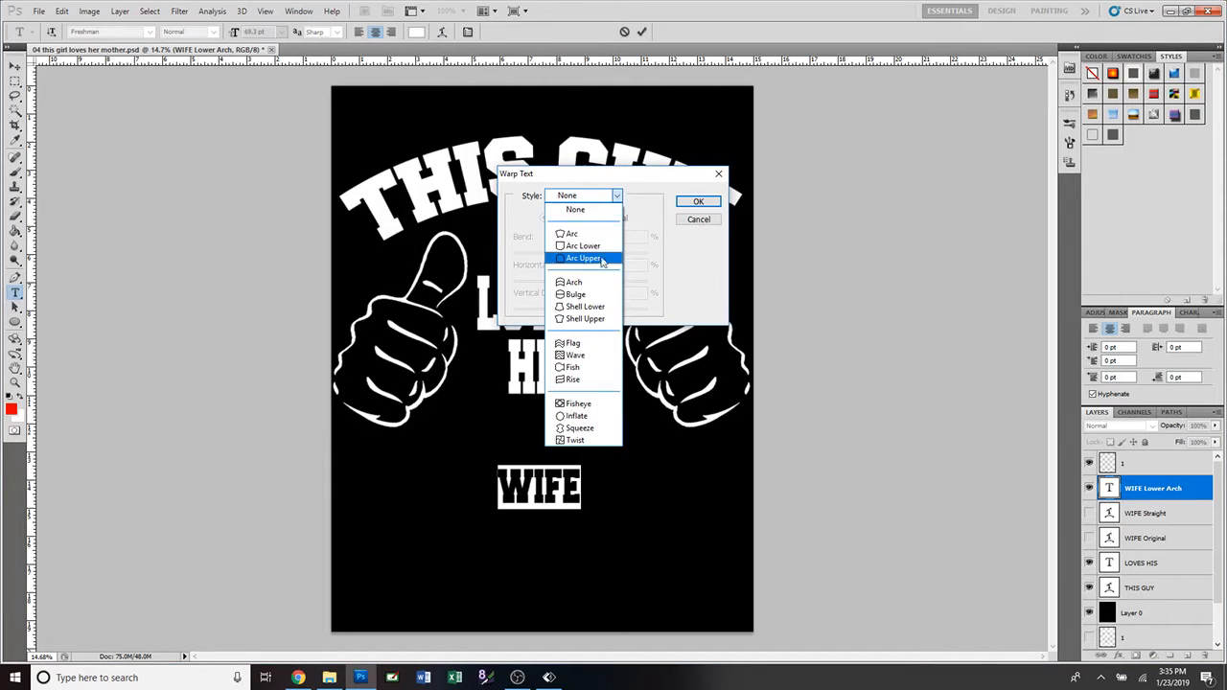
{"action": "left_click", "coordinate": [587, 246]}
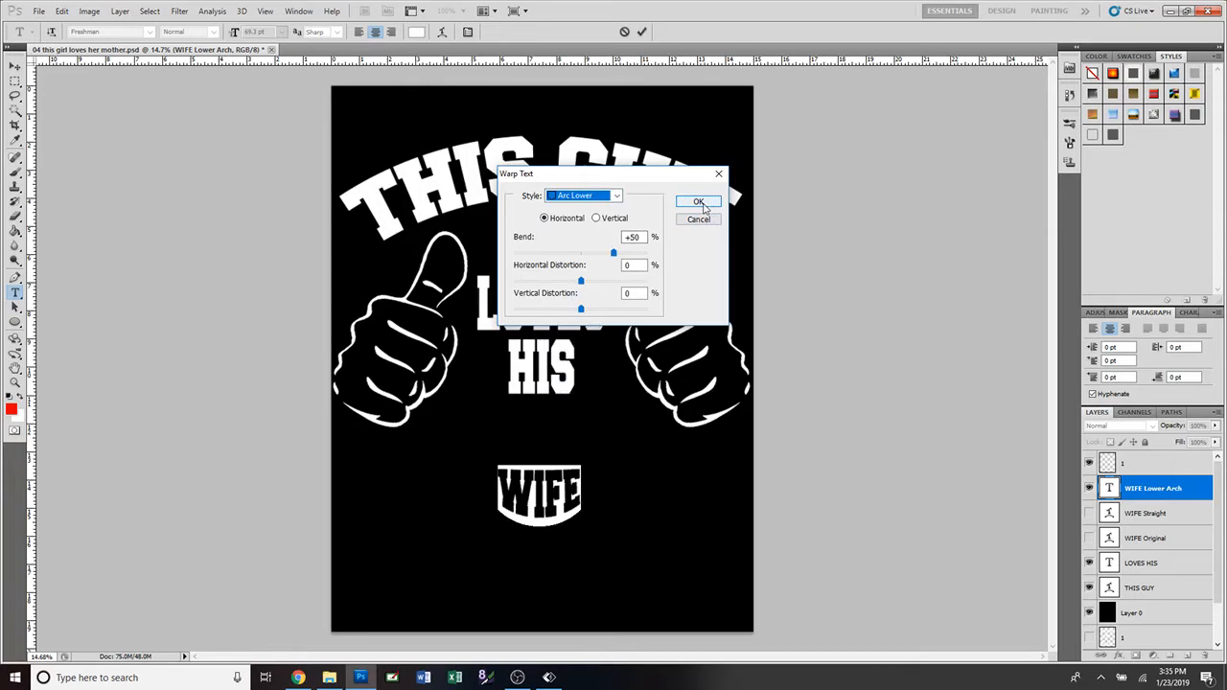
{"action": "left_click", "coordinate": [699, 203]}
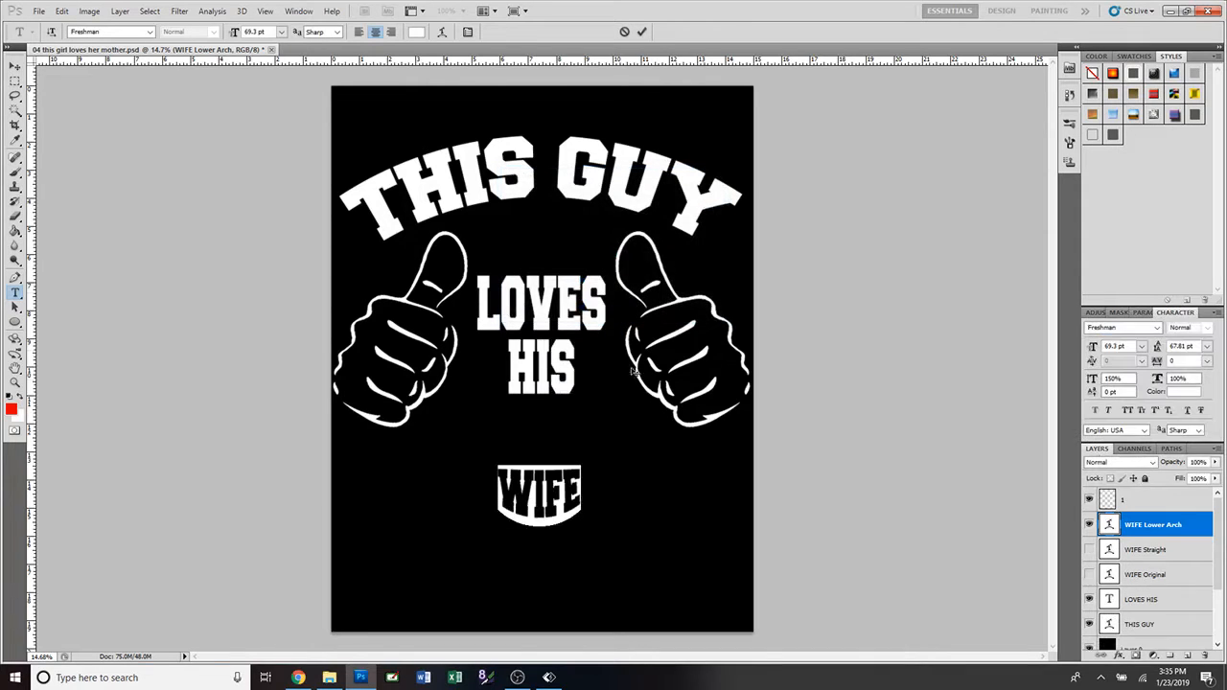
{"action": "left_click", "coordinate": [641, 32]}
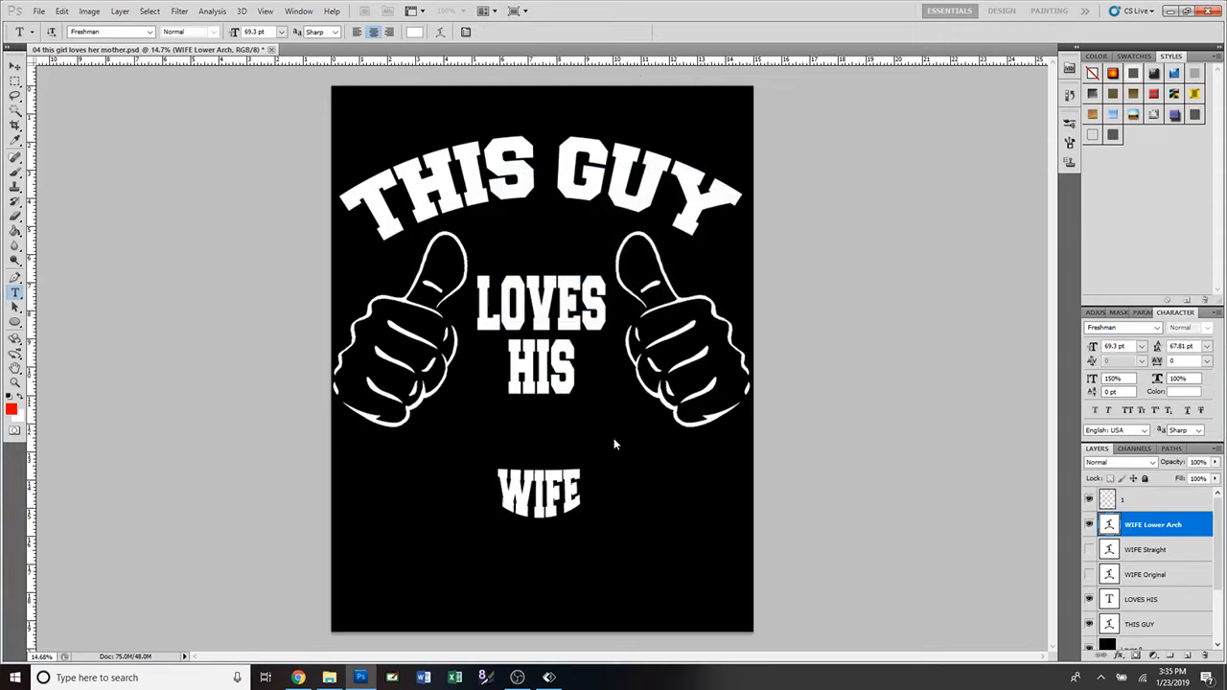
Step: Scale the WIFE Lower Arch text to about 394% width and 217% height and centre it below HIS and the thumbs
{"action": "key", "text": "ctrl+t"}
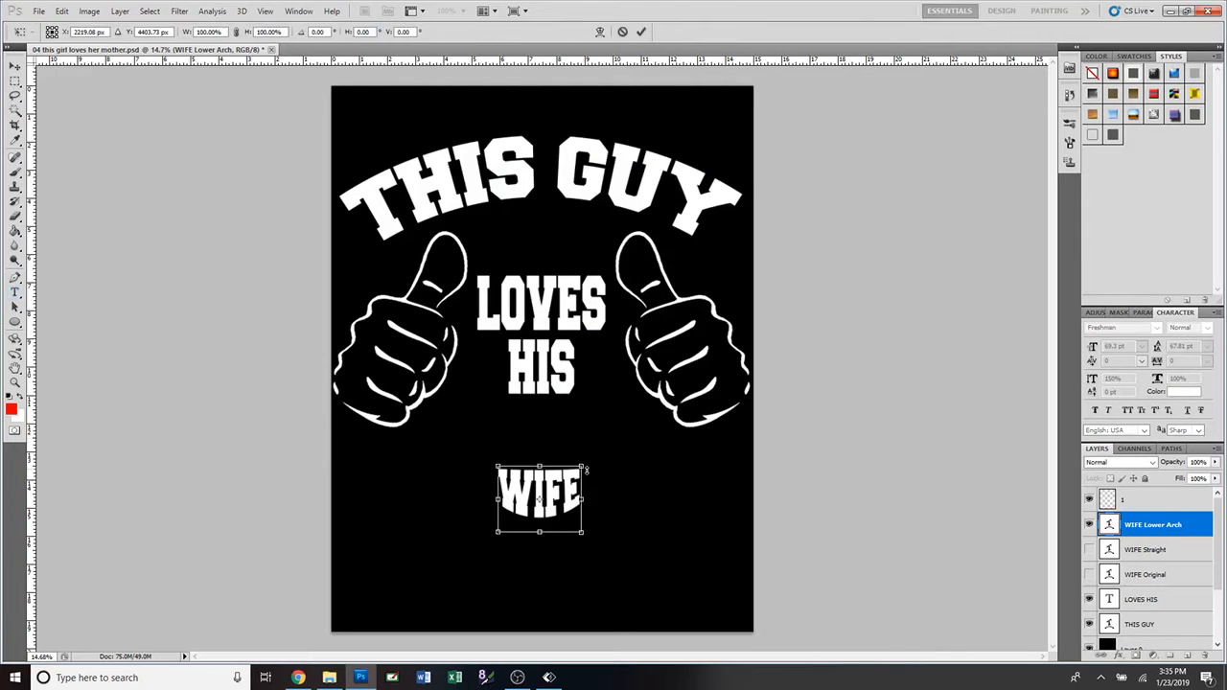
{"action": "left_click_drag", "start_coordinate": [583, 465], "coordinate": [715, 359]}
{"action": "left_click_drag", "start_coordinate": [497, 360], "coordinate": [438, 314]}
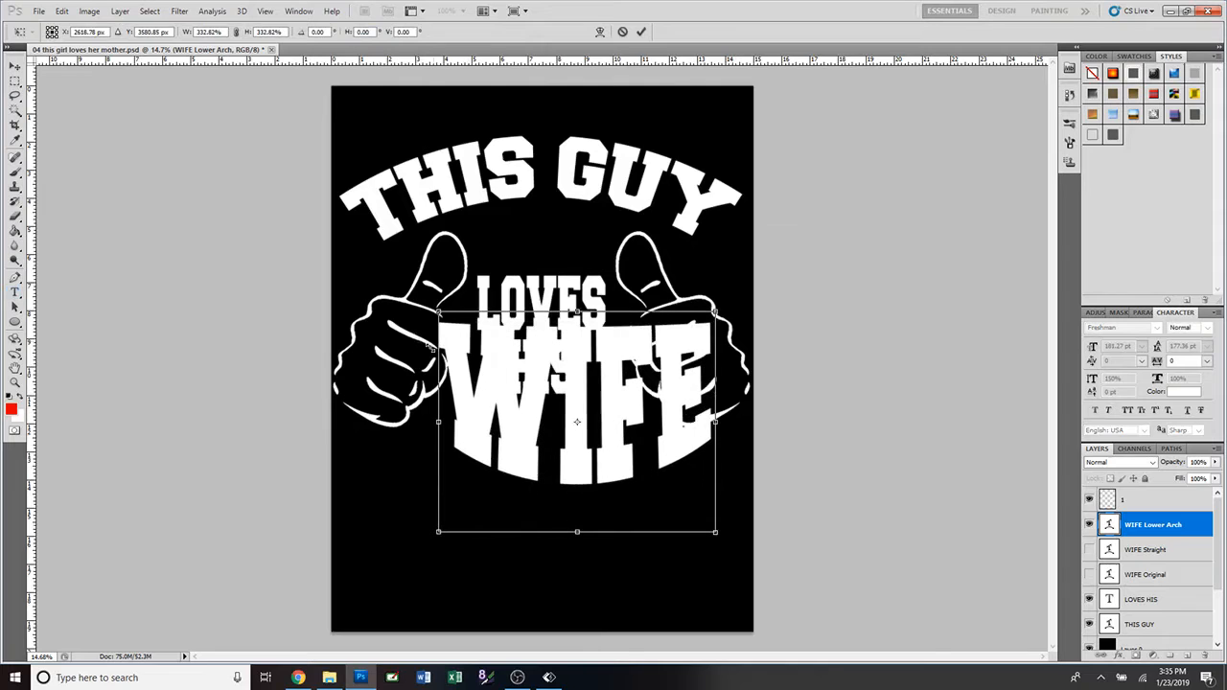
{"action": "mouse_move", "coordinate": [550, 538]}
{"action": "left_mouse_down"}
{"action": "mouse_move", "coordinate": [524, 637]}
{"action": "mouse_move", "coordinate": [551, 590]}
{"action": "mouse_move", "coordinate": [548, 529]}
{"action": "left_mouse_up"}
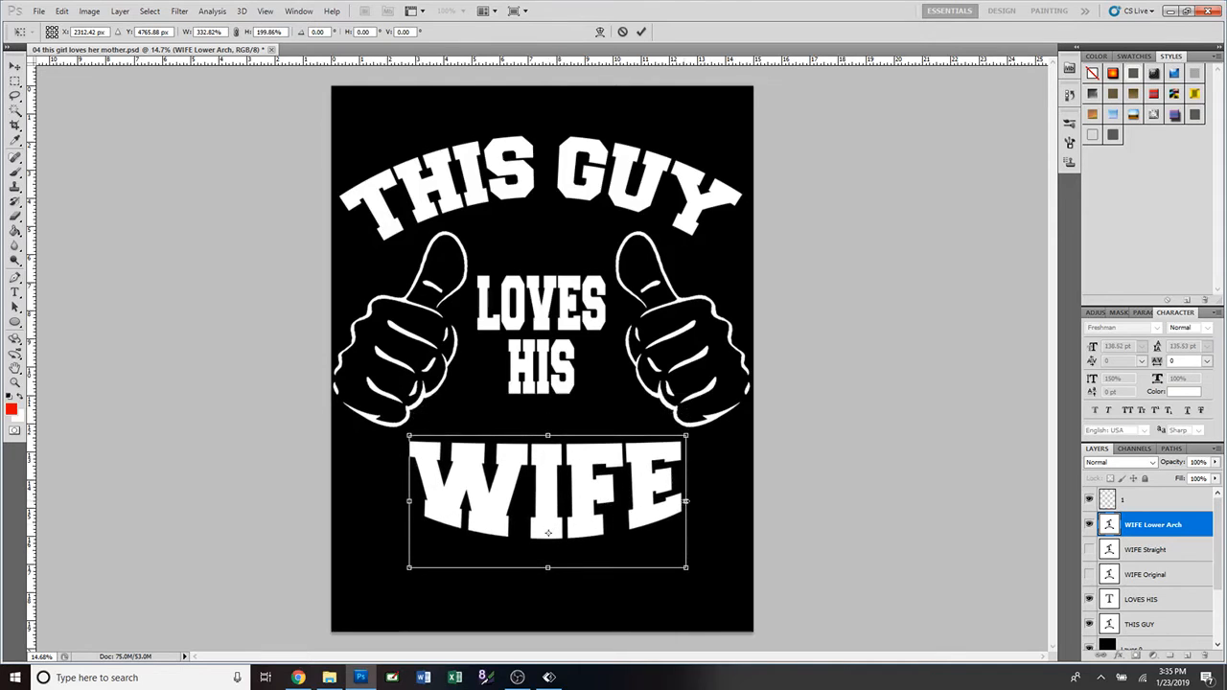
{"action": "left_click_drag", "start_coordinate": [686, 501], "coordinate": [705, 500]}
{"action": "left_click_drag", "start_coordinate": [408, 500], "coordinate": [382, 500]}
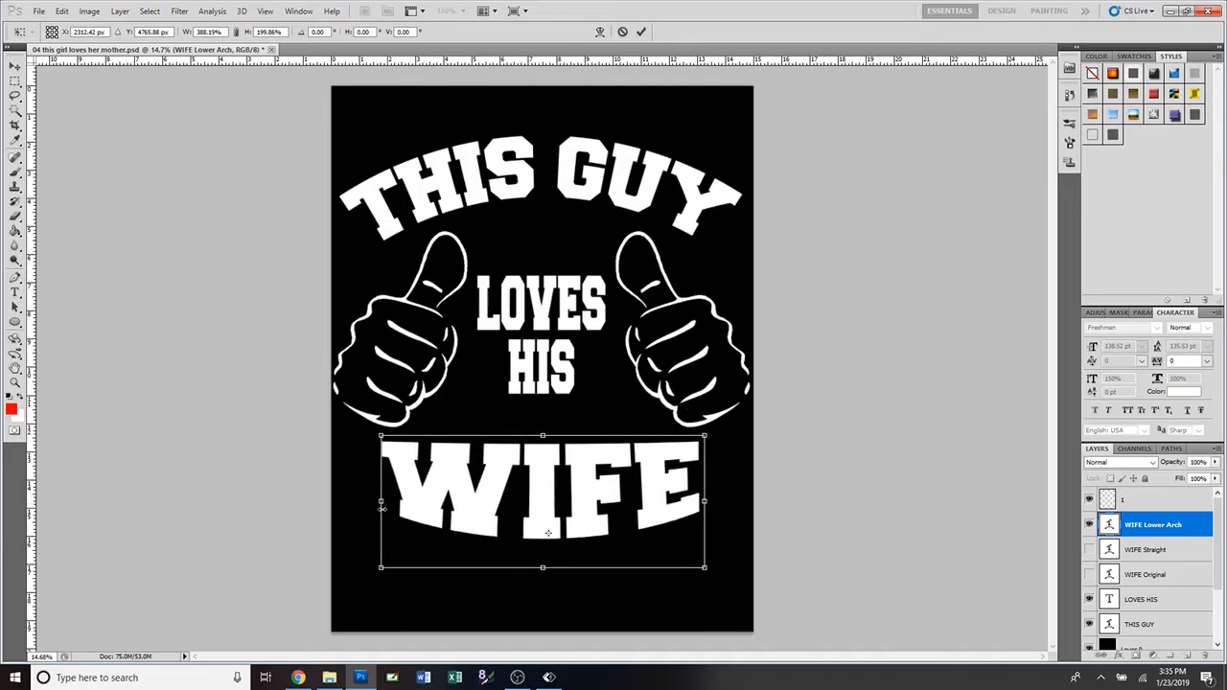
{"action": "left_click_drag", "start_coordinate": [542, 567], "coordinate": [542, 577]}
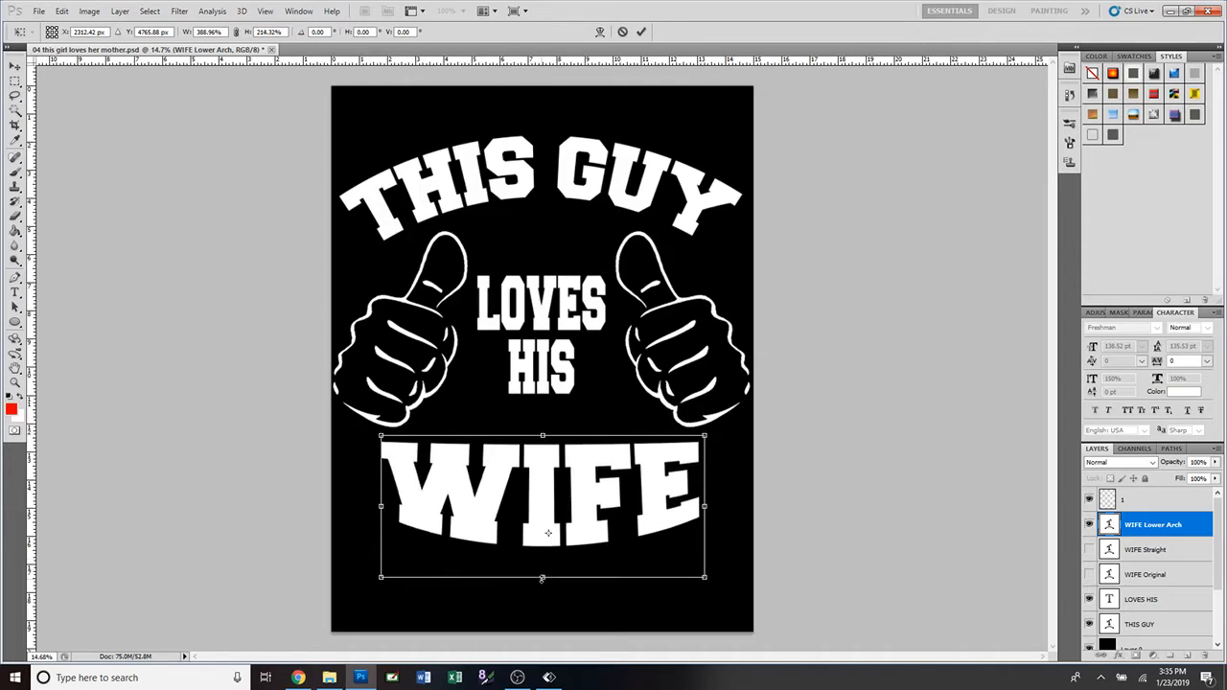
{"action": "left_click_drag", "start_coordinate": [704, 435], "coordinate": [708, 433]}
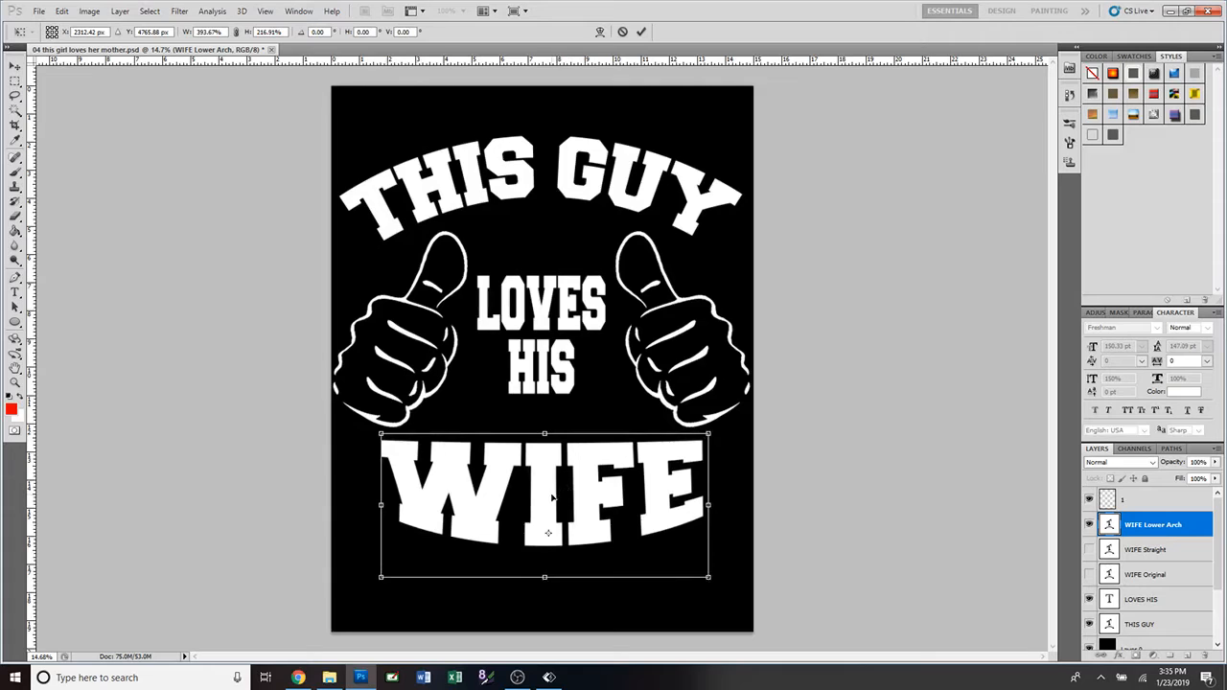
{"action": "left_click_drag", "start_coordinate": [551, 499], "coordinate": [549, 498]}
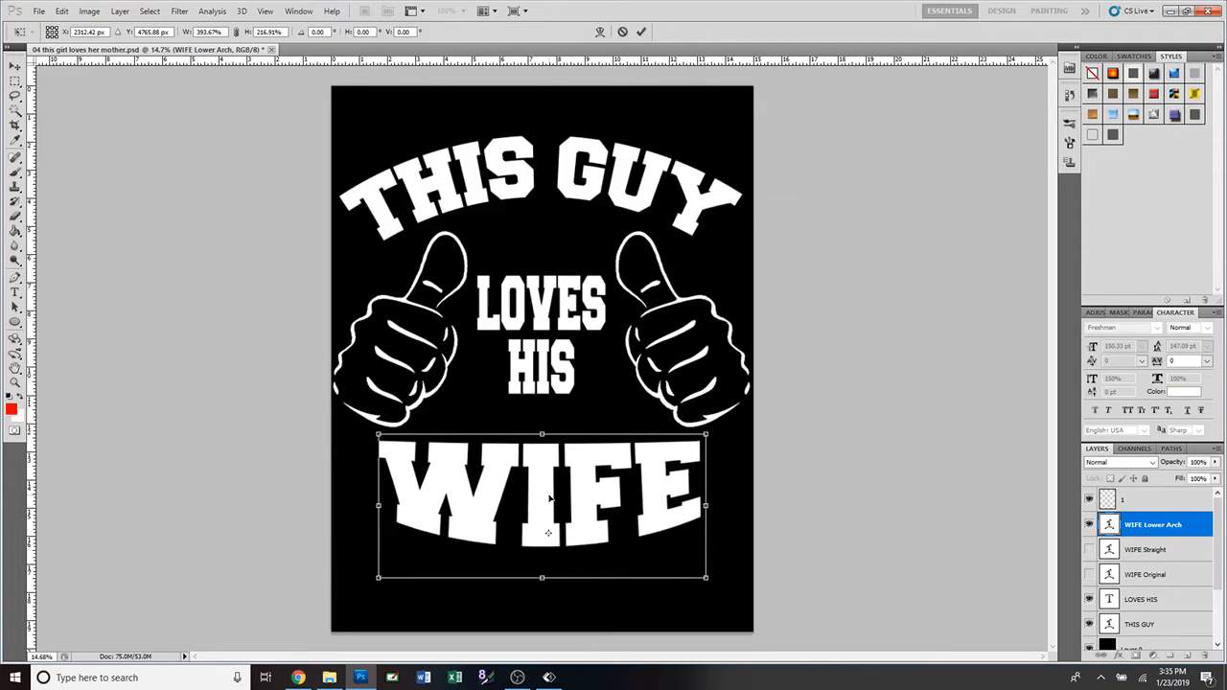
Step: Switch the WIFE Lower Arch transform to warp mode and shift the text slightly downward
{"action": "left_click", "coordinate": [601, 32]}
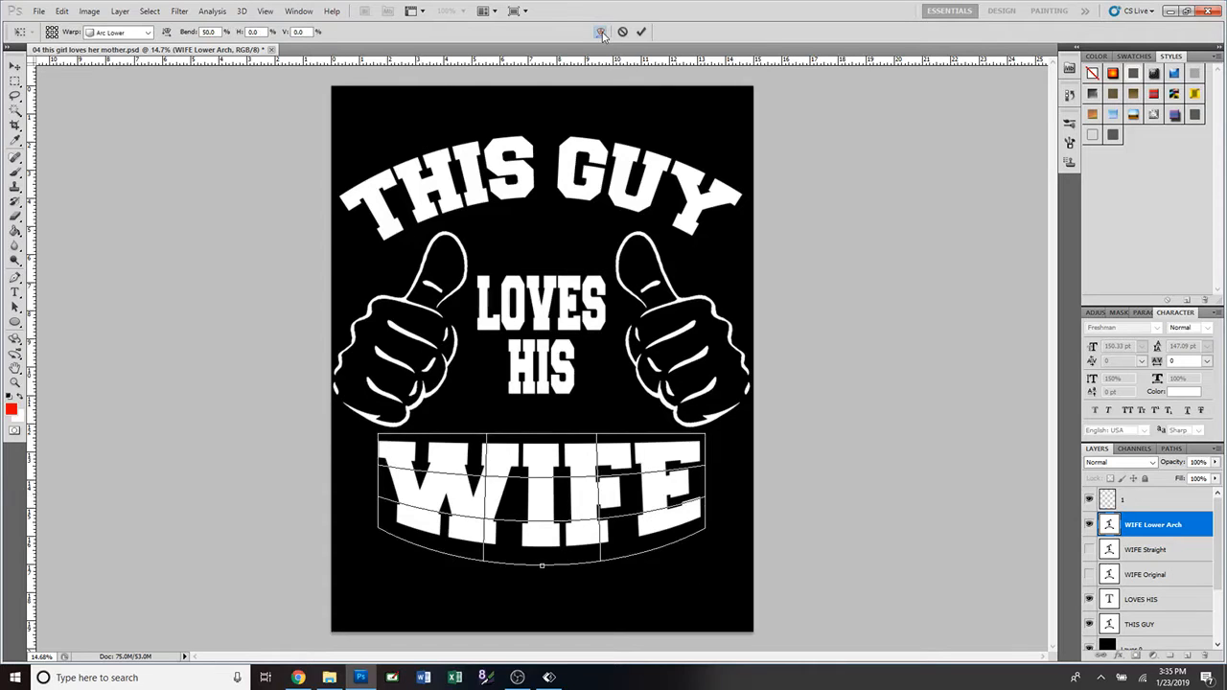
{"action": "left_click", "coordinate": [601, 32]}
{"action": "left_click", "coordinate": [602, 33]}
{"action": "left_click_drag", "start_coordinate": [528, 479], "coordinate": [529, 487]}
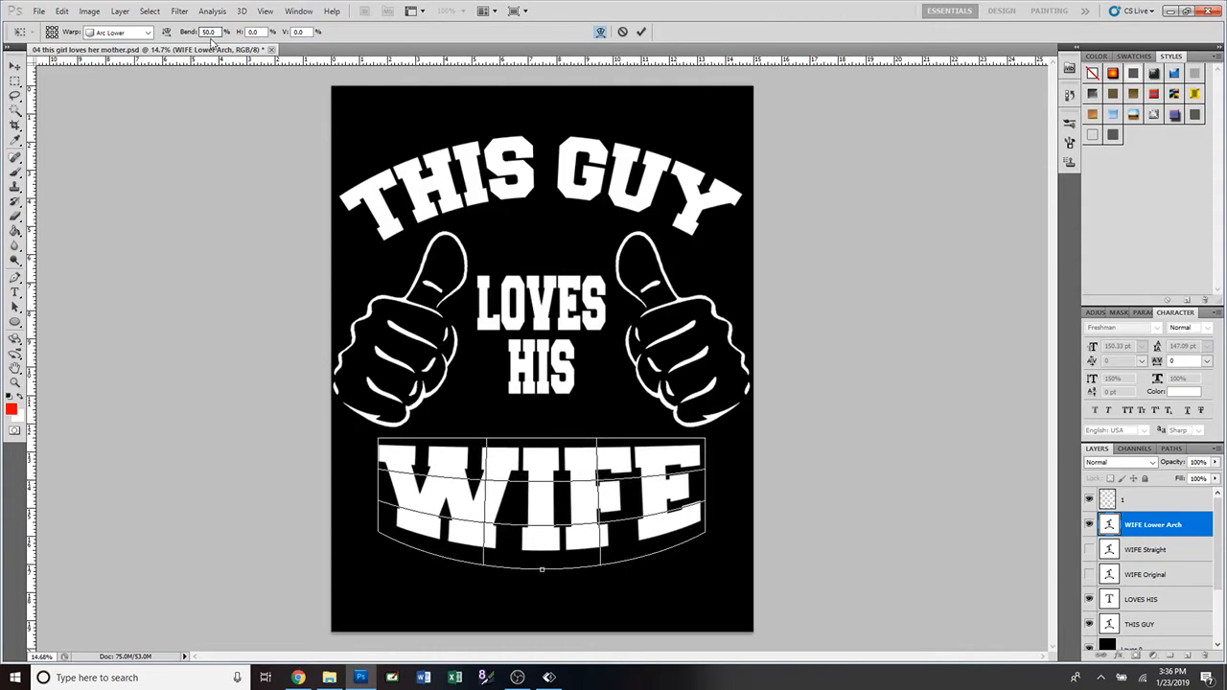
Step: Try Arc Lower bend values of 60, 70, 15, 20 and 10% on the WIFE Lower Arch text
{"action": "double_click", "coordinate": [209, 31]}
{"action": "type", "text": "60"}
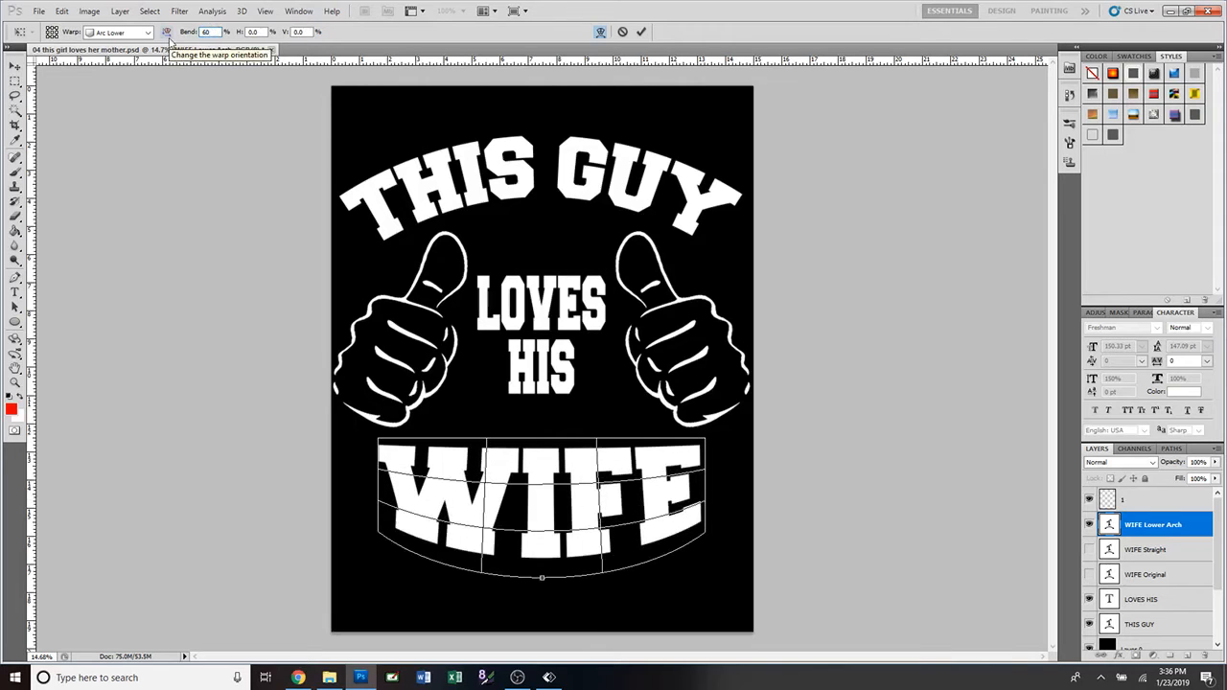
{"action": "double_click", "coordinate": [206, 32]}
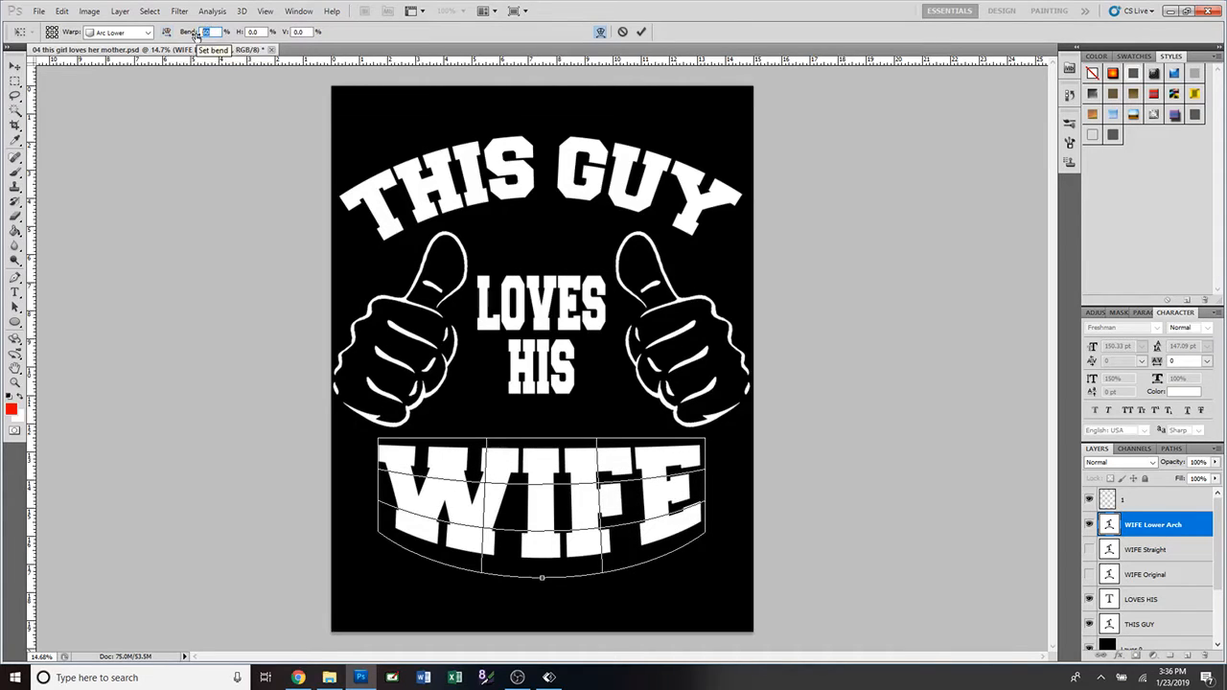
{"action": "type", "text": "70"}
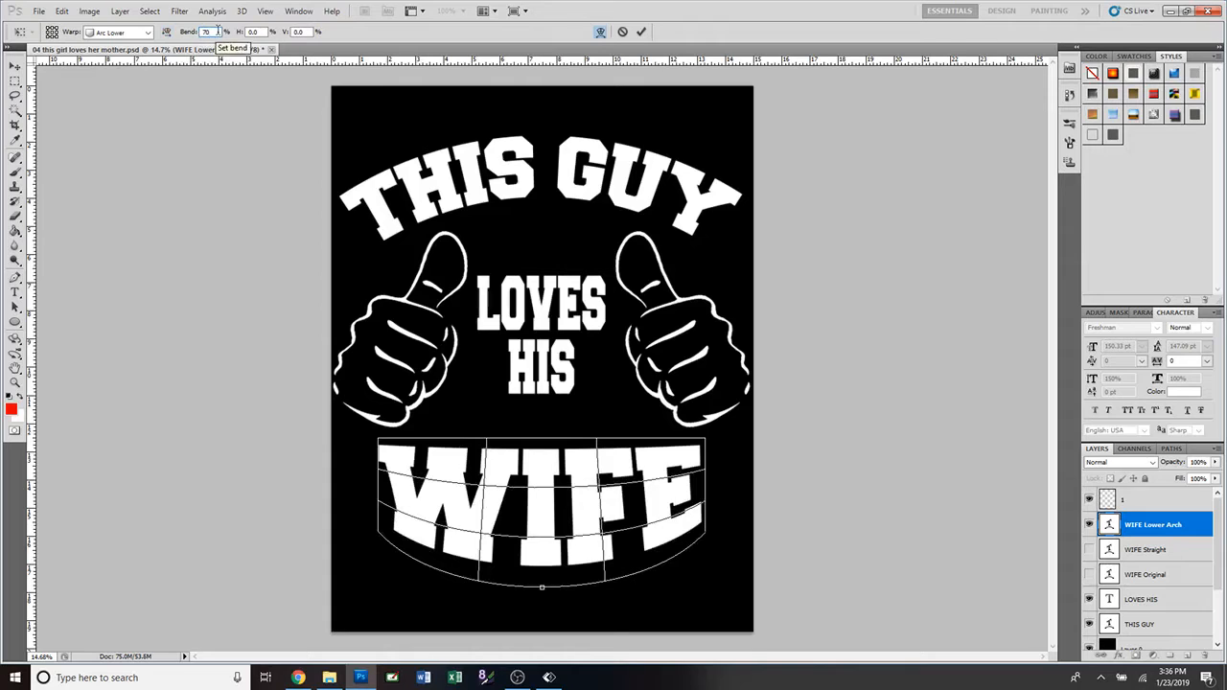
{"action": "double_click", "coordinate": [206, 32]}
{"action": "type", "text": "15"}
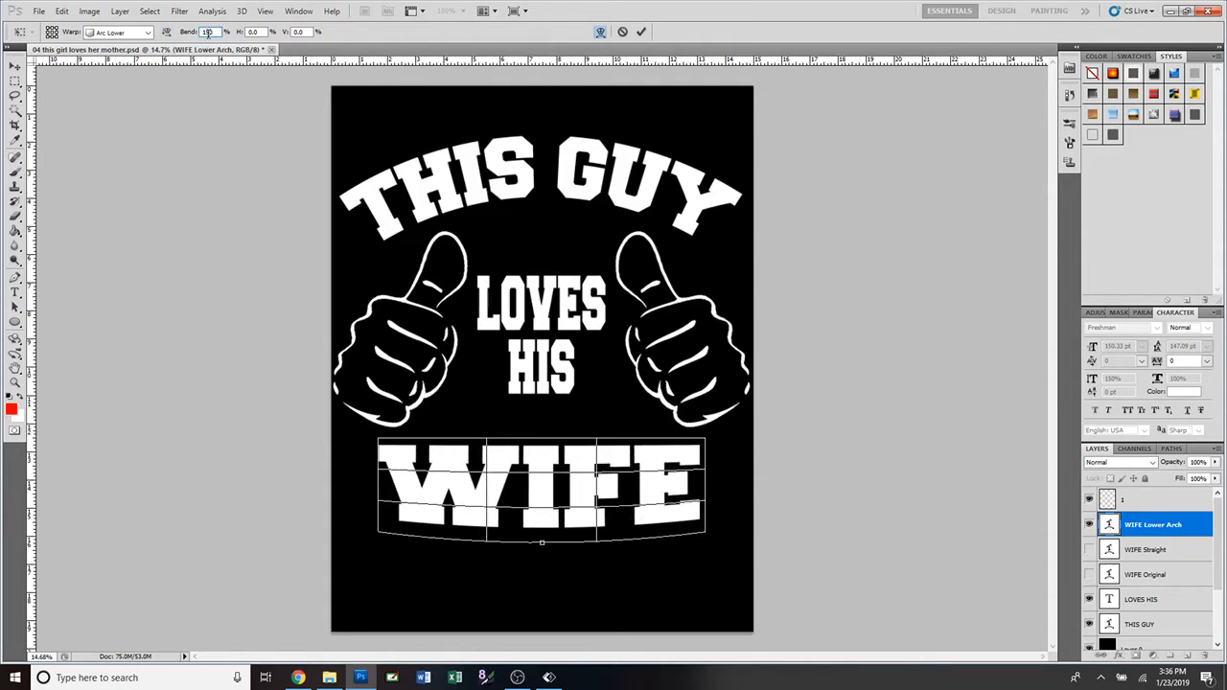
{"action": "left_click_drag", "start_coordinate": [216, 32], "coordinate": [180, 36]}
{"action": "type", "text": "20"}
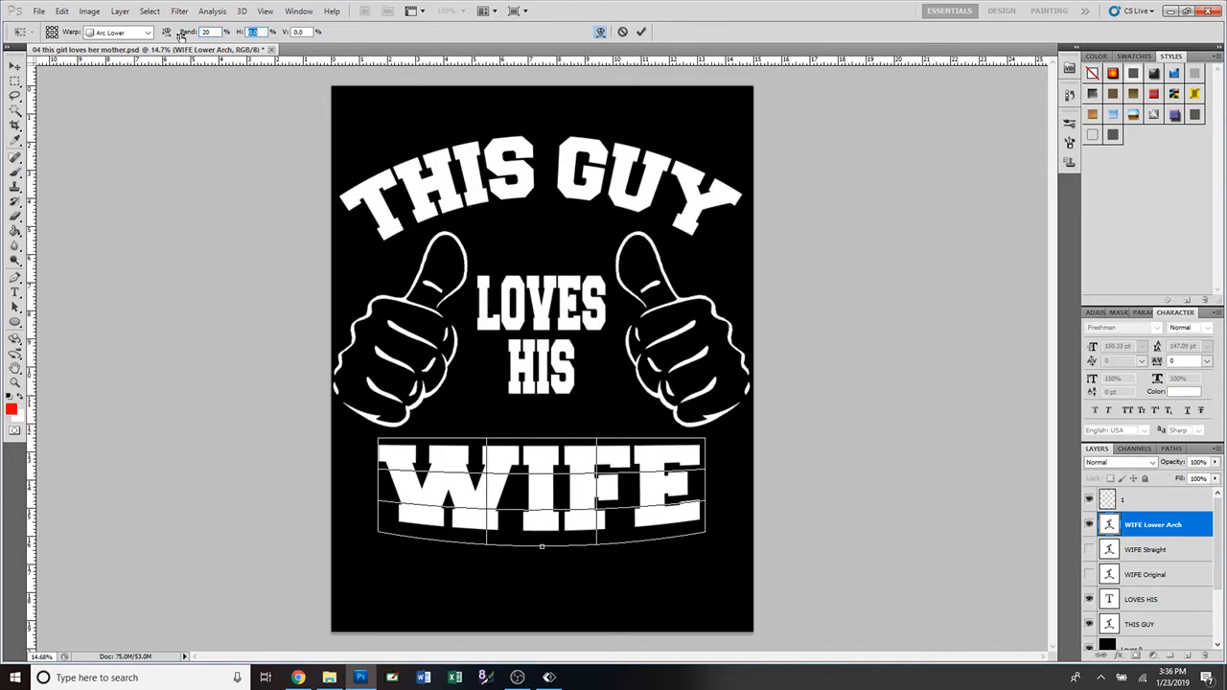
{"action": "left_click_drag", "start_coordinate": [208, 32], "coordinate": [181, 43]}
{"action": "type", "text": "10"}
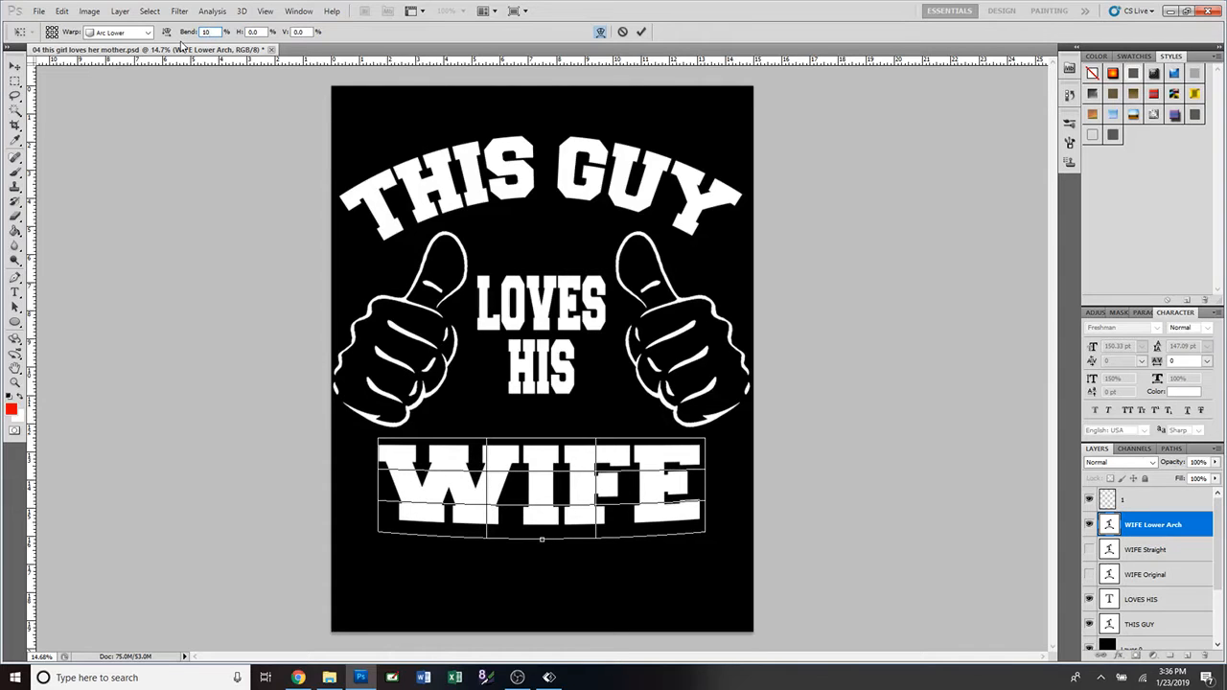
Step: Try the Arch and Flag warp styles on WIFE Lower Arch, return to Arc Lower and apply the transform
{"action": "left_click", "coordinate": [117, 32]}
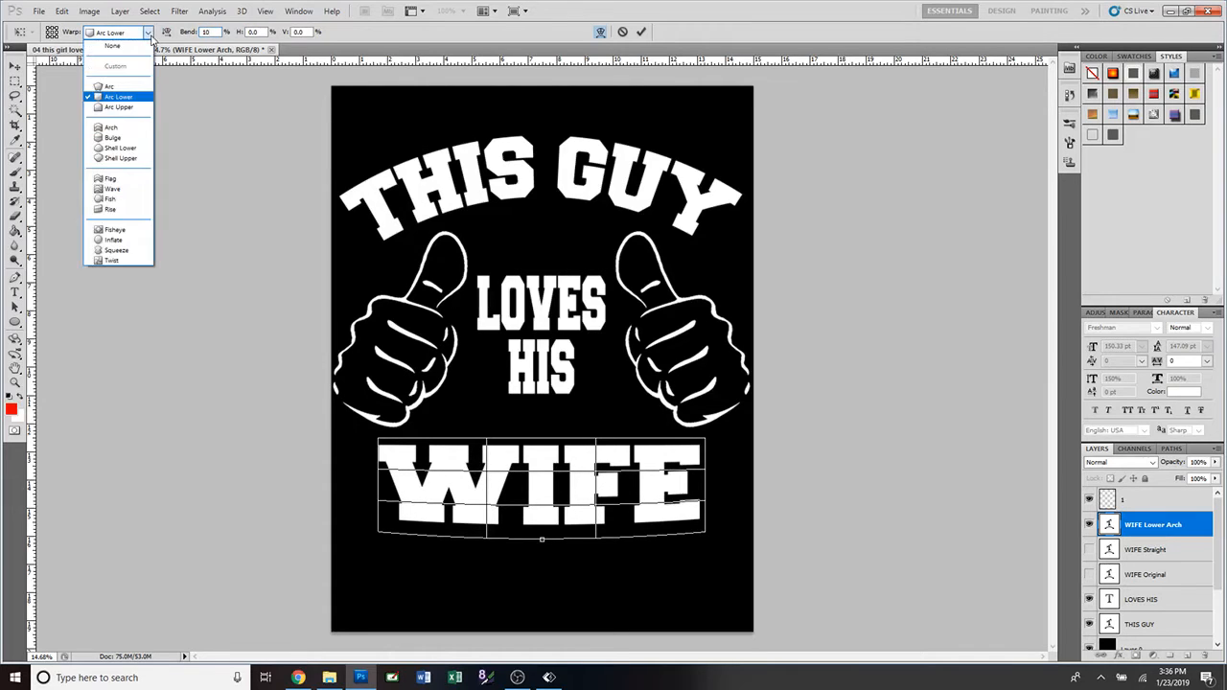
{"action": "left_click", "coordinate": [144, 129]}
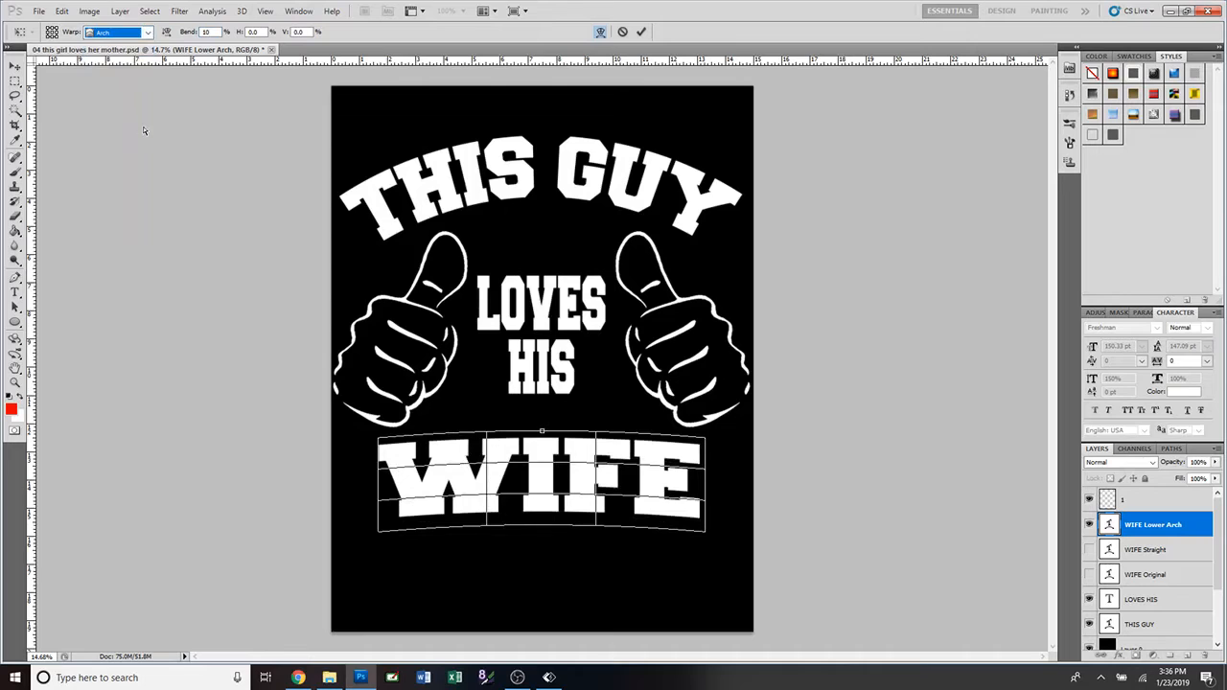
{"action": "left_click", "coordinate": [147, 33]}
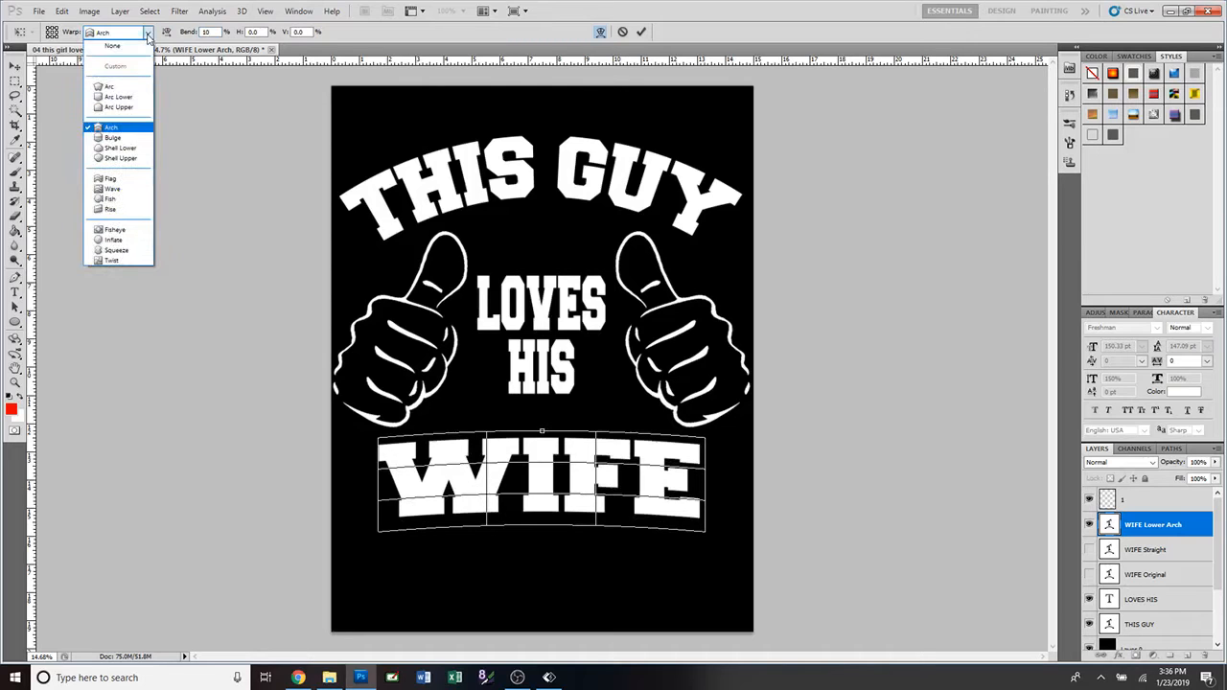
{"action": "left_click", "coordinate": [137, 180]}
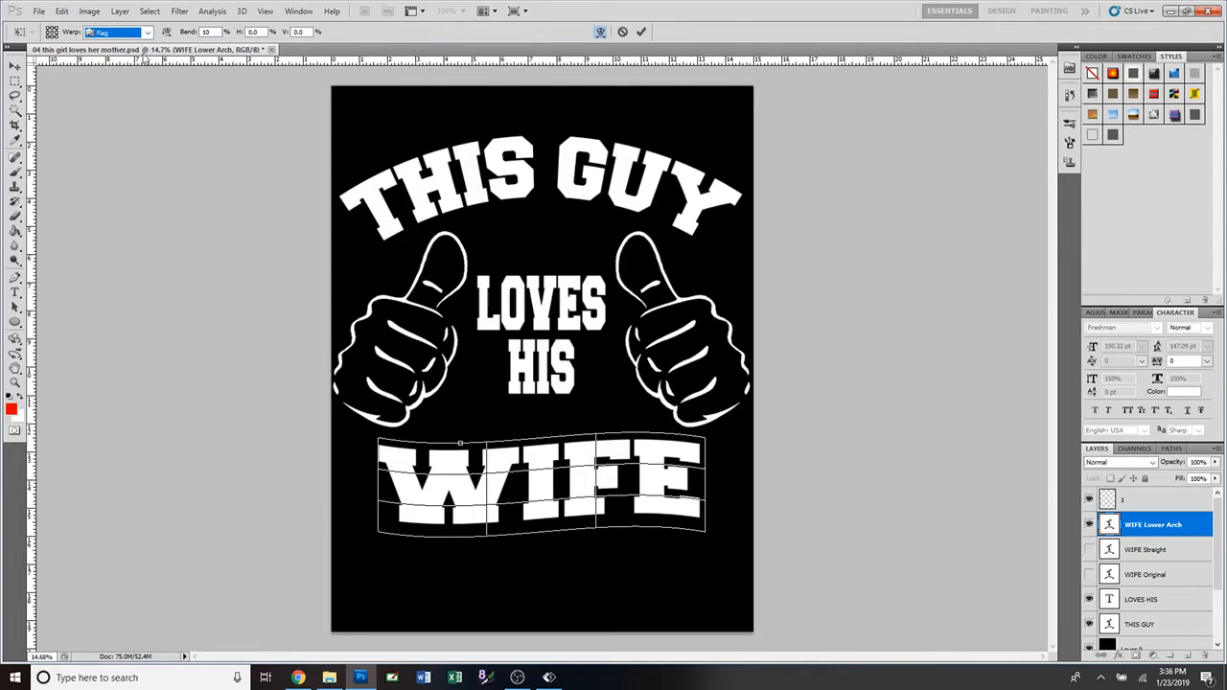
{"action": "left_click", "coordinate": [146, 33]}
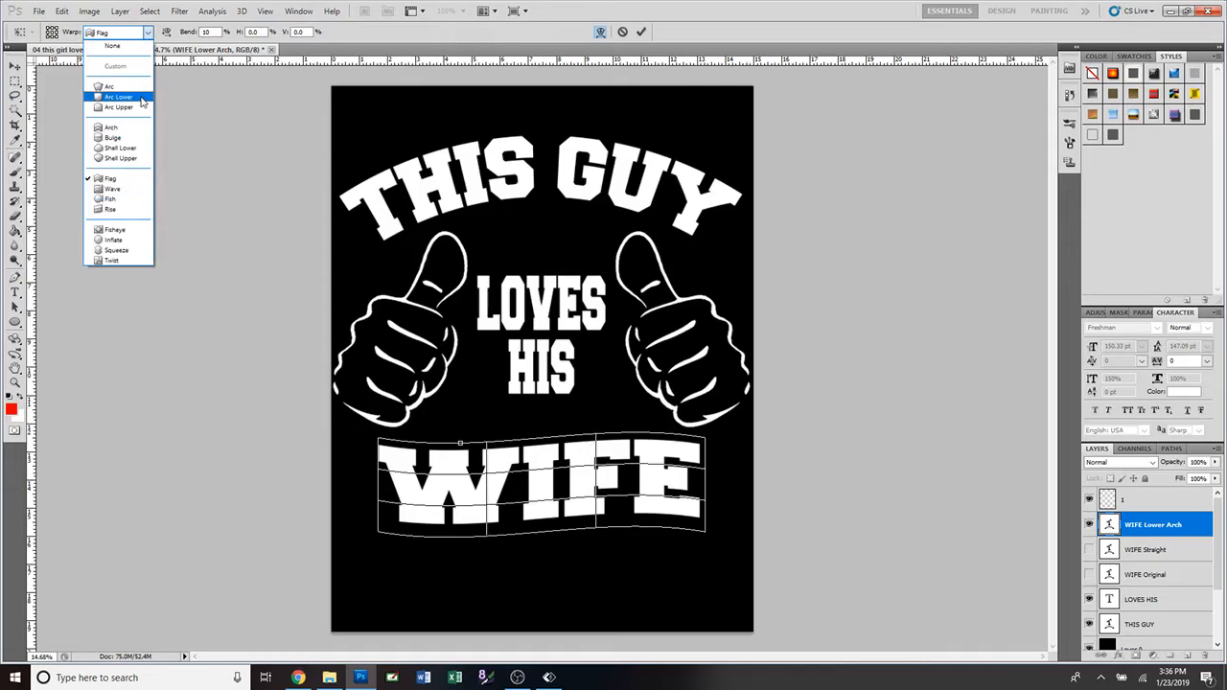
{"action": "left_click", "coordinate": [142, 97]}
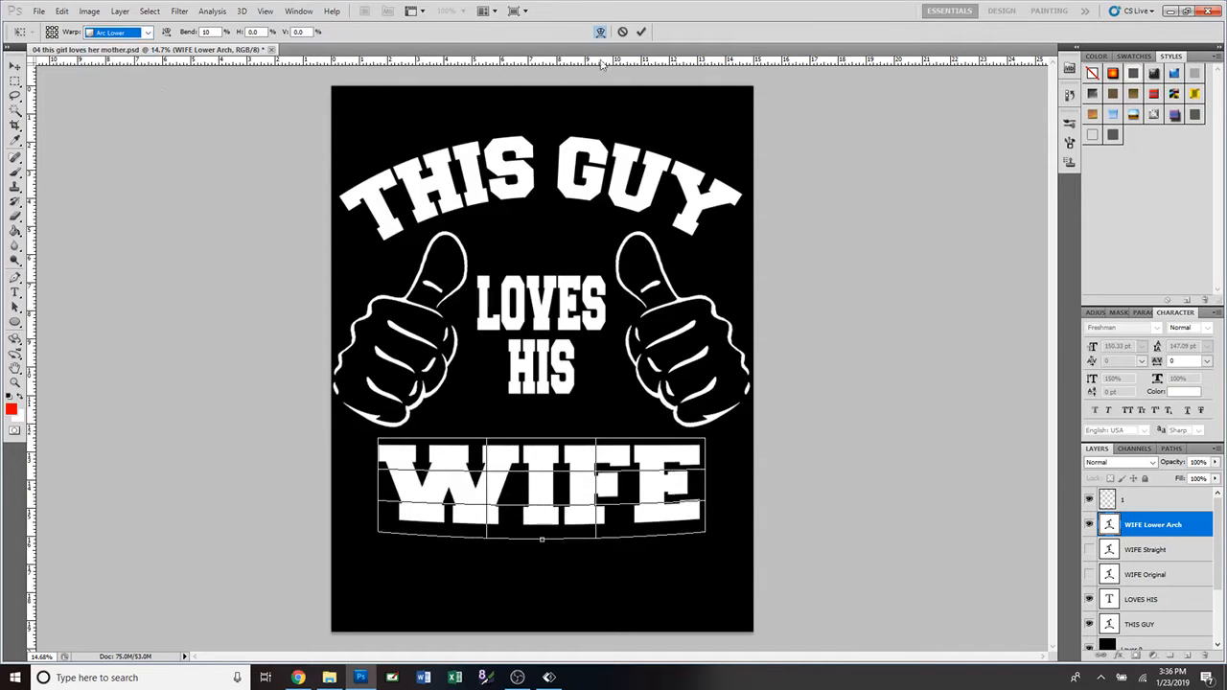
{"action": "left_click", "coordinate": [641, 31]}
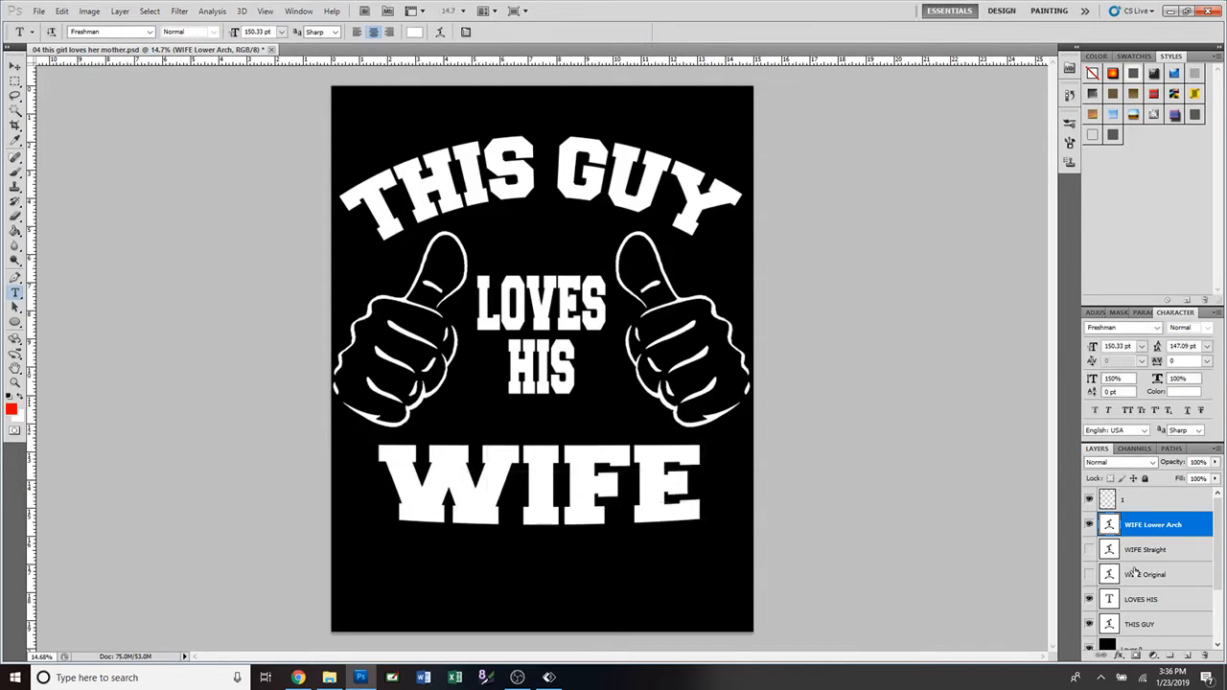
{"action": "double_click", "coordinate": [1108, 526]}
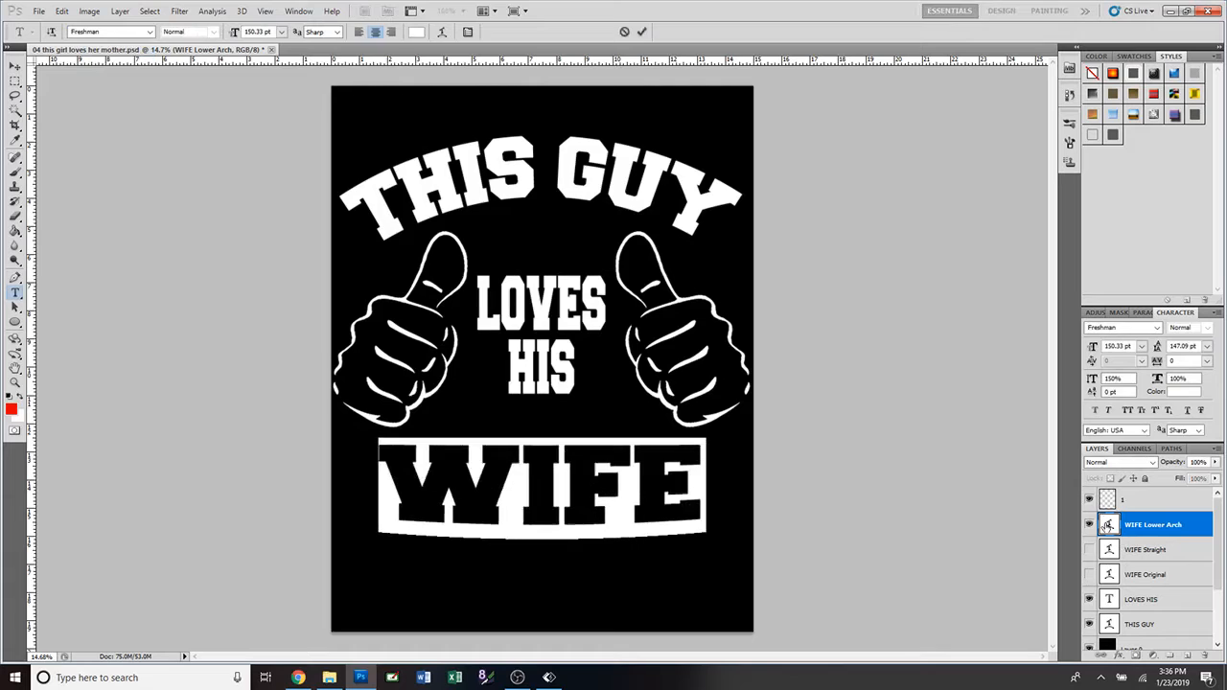
{"action": "left_click", "coordinate": [442, 32]}
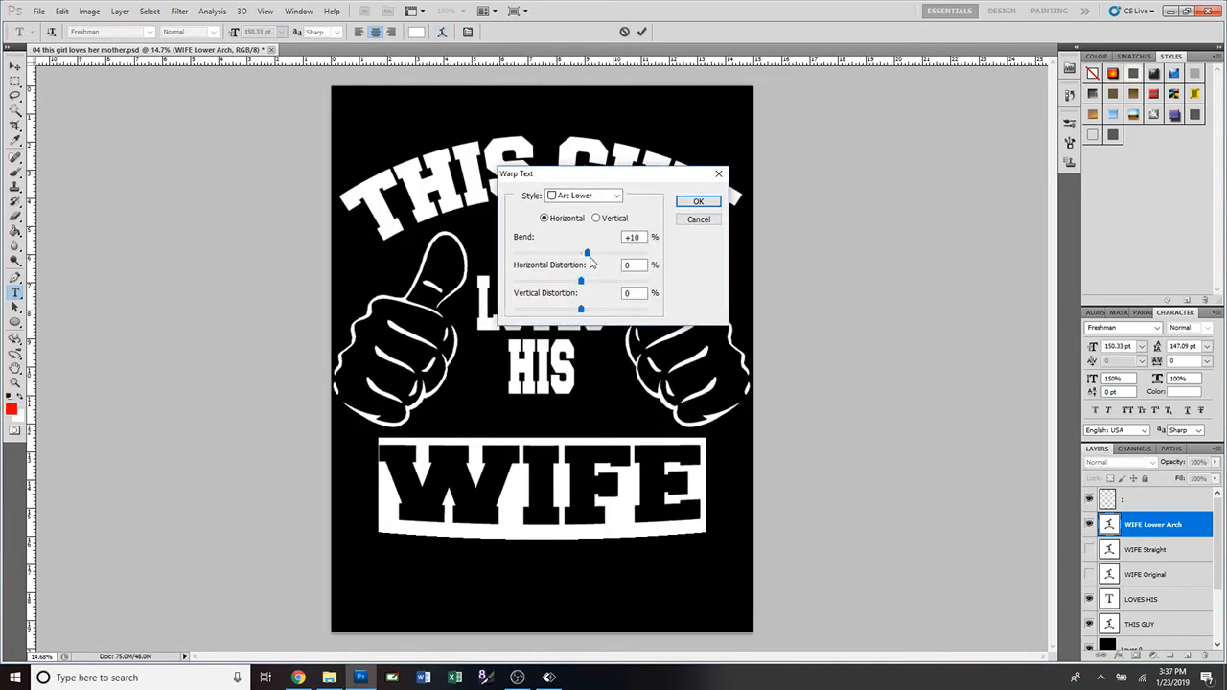
{"action": "left_click_drag", "start_coordinate": [587, 252], "coordinate": [639, 263]}
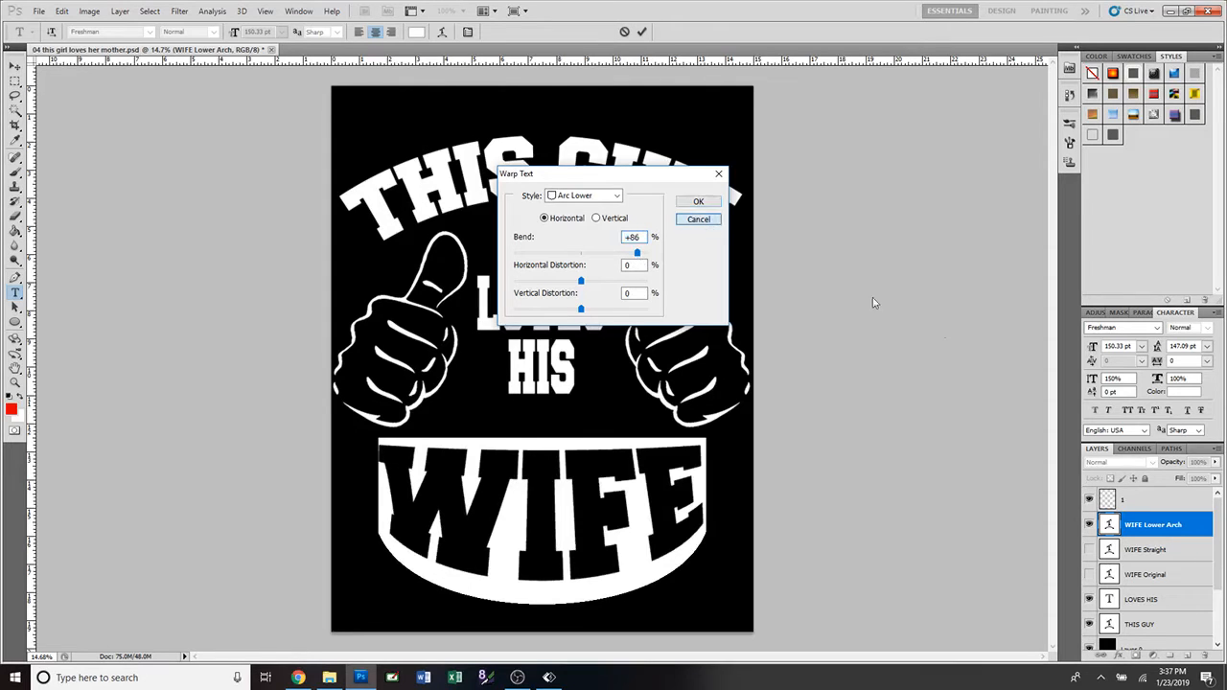
{"action": "left_click", "coordinate": [710, 219]}
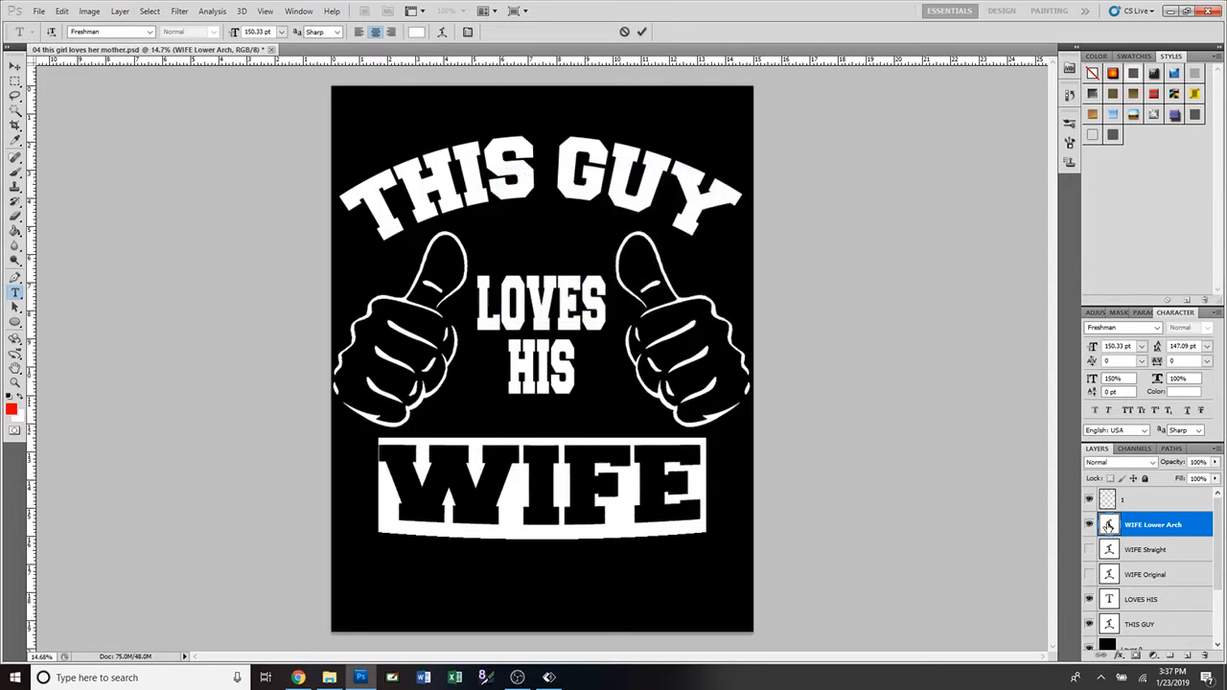
{"action": "left_click", "coordinate": [1109, 529]}
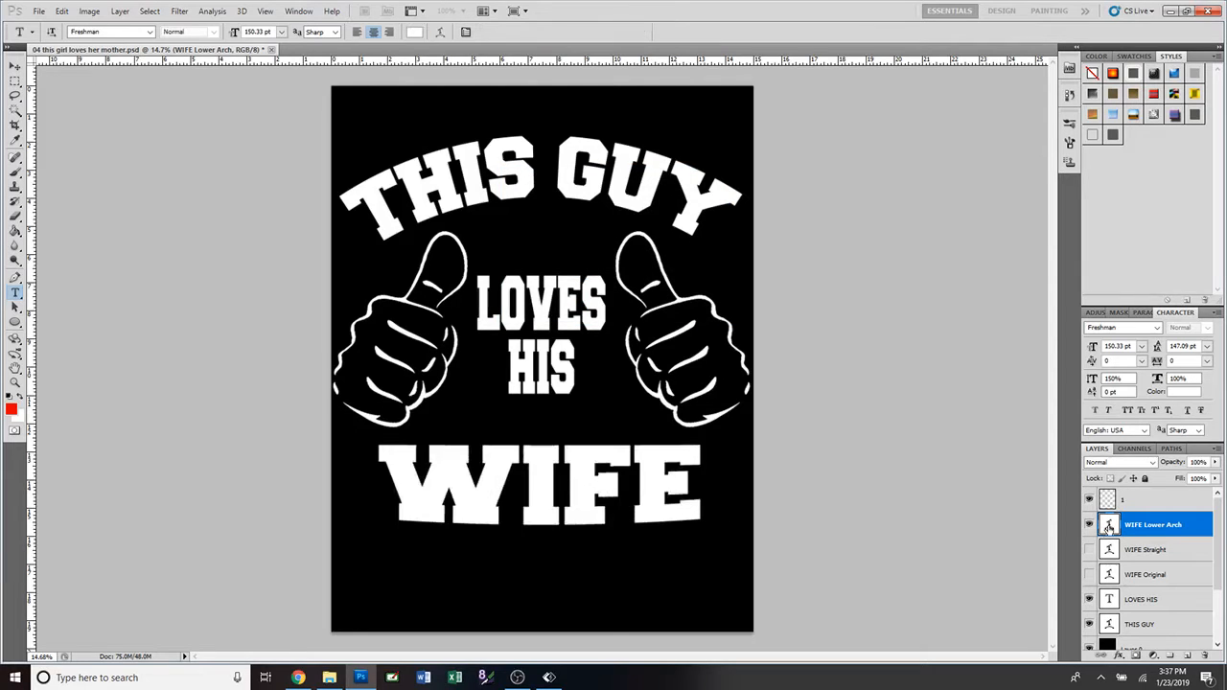
Step: Try 53% and 64% Arc Lower bends on the WIFE Lower Arch text, with horizontal distortion tried at -36% and reset to 0
{"action": "double_click", "coordinate": [1110, 527]}
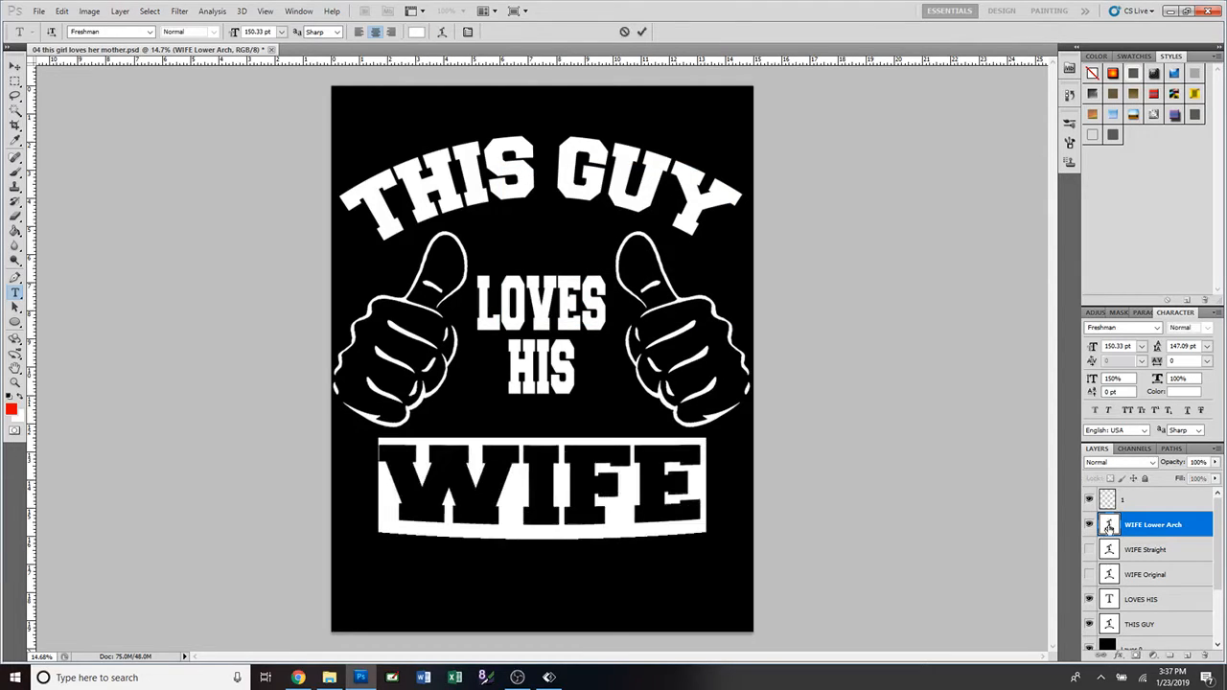
{"action": "left_click", "coordinate": [442, 32]}
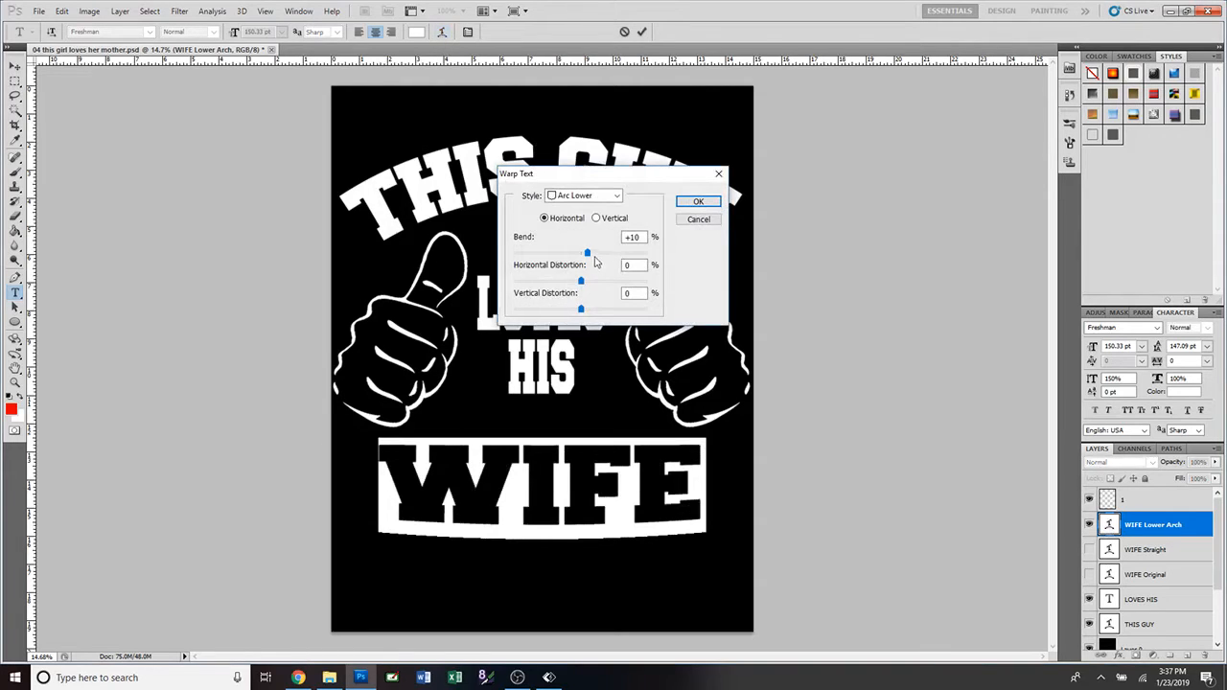
{"action": "left_click_drag", "start_coordinate": [588, 255], "coordinate": [556, 284]}
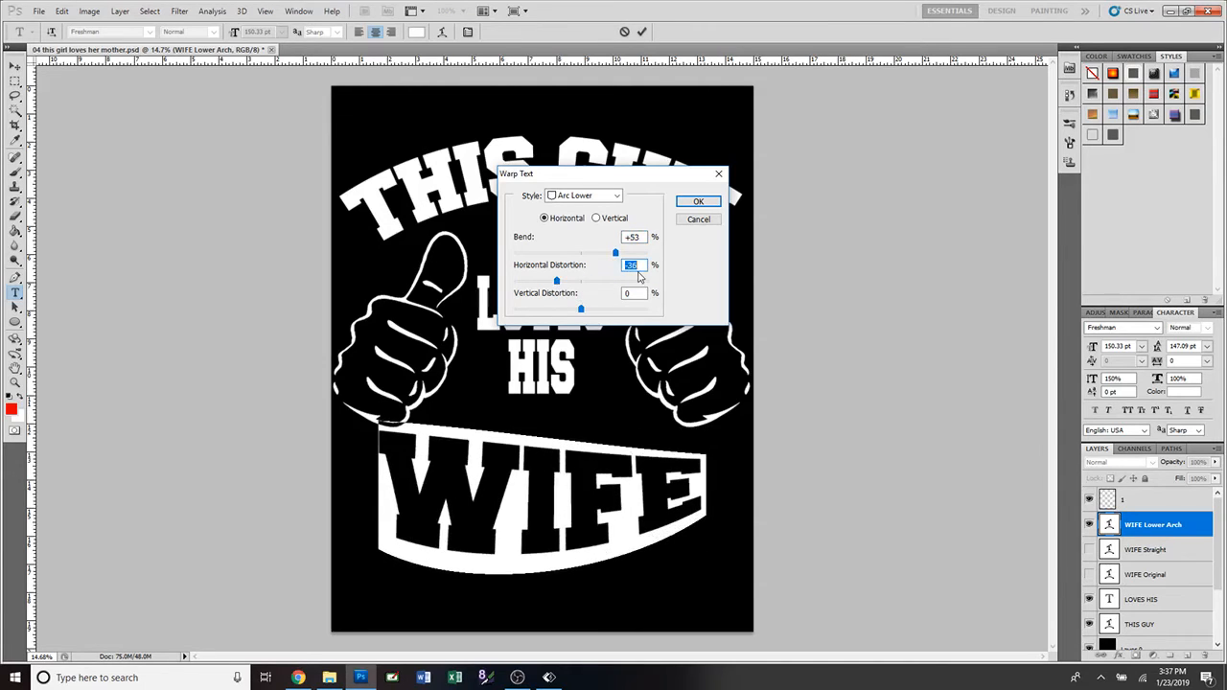
{"action": "type", "text": "0"}
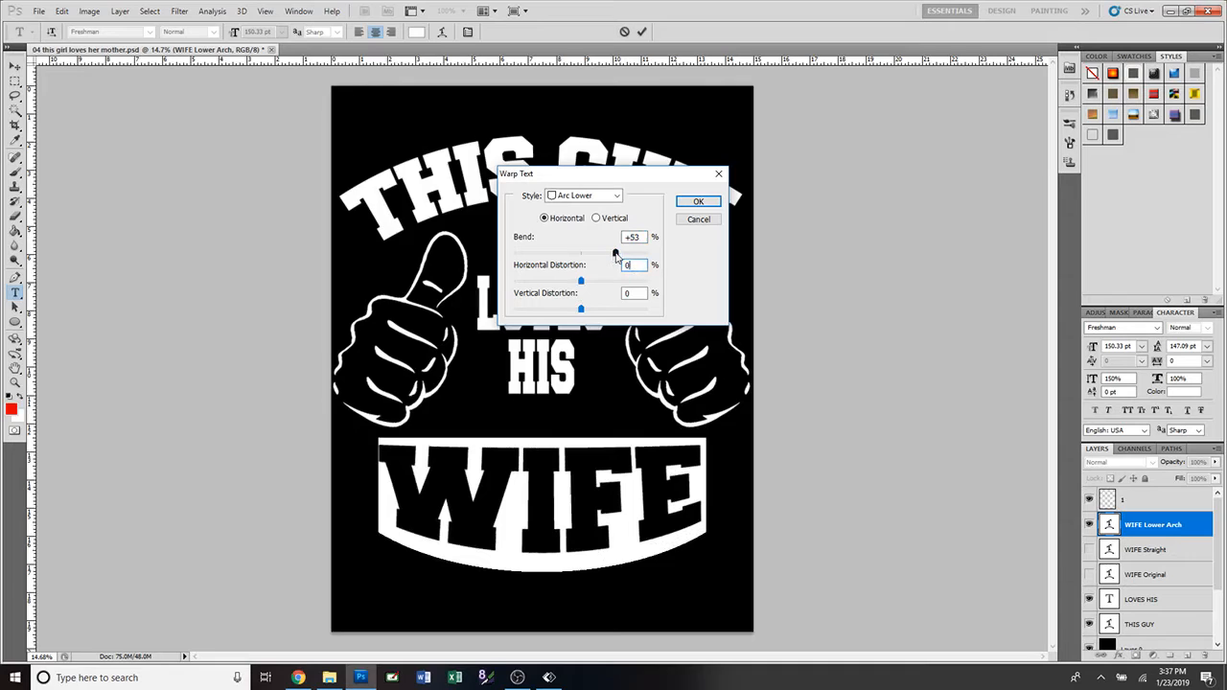
{"action": "left_click_drag", "start_coordinate": [616, 253], "coordinate": [624, 257]}
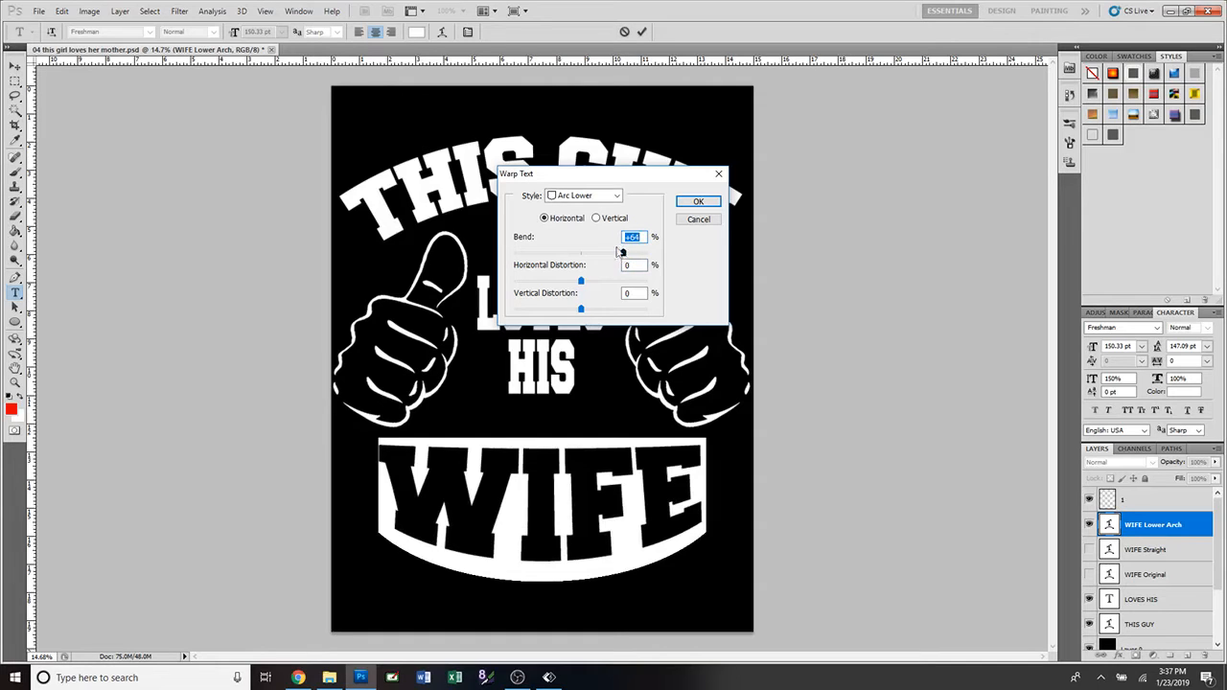
Step: Try the vertical warp orientation on WIFE Lower Arch, return to horizontal, set the bend to 81% and apply it
{"action": "left_click", "coordinate": [596, 218]}
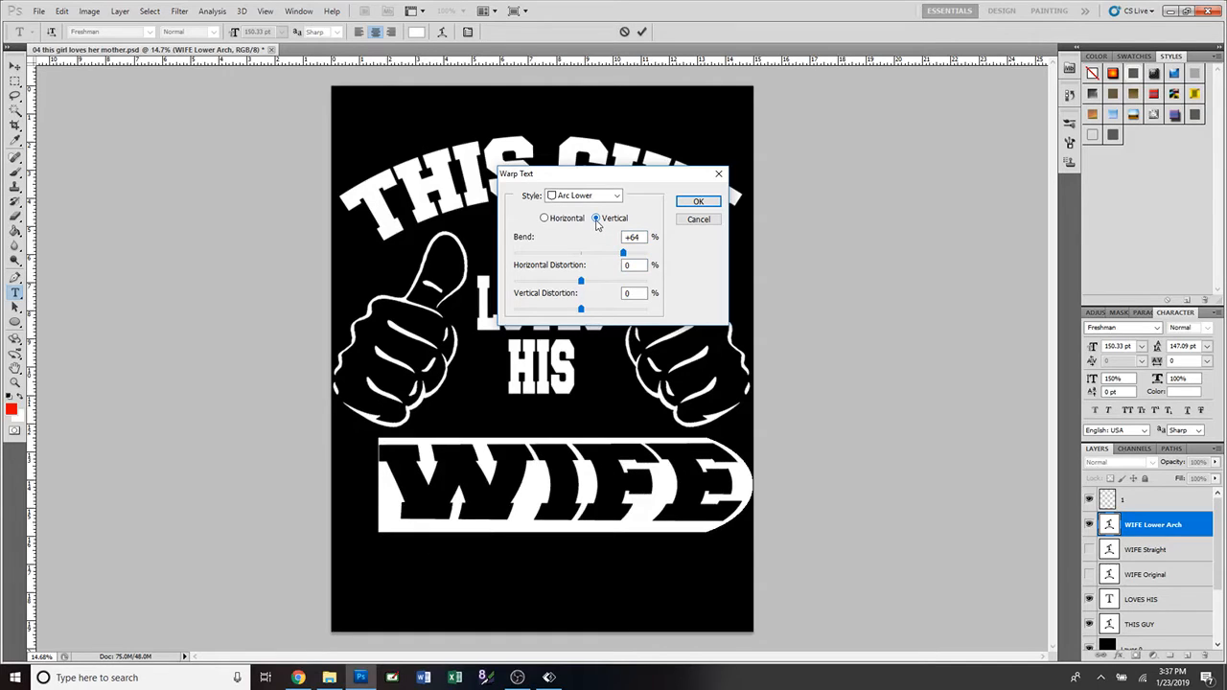
{"action": "left_click", "coordinate": [543, 218]}
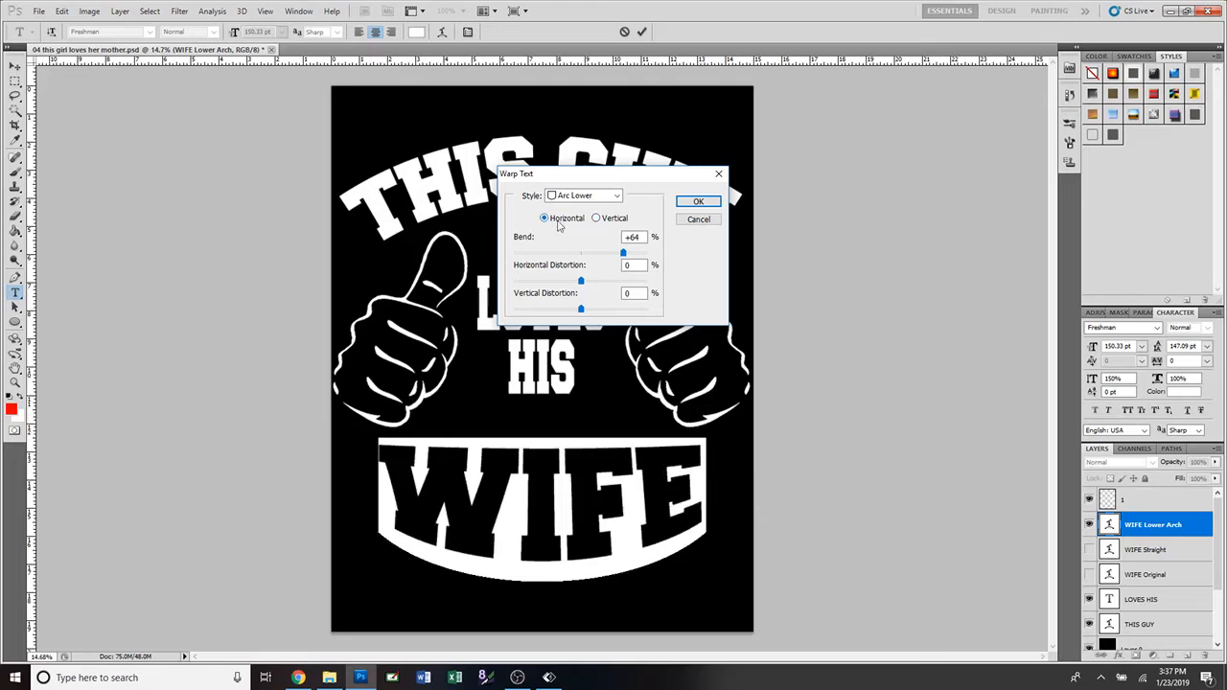
{"action": "left_click_drag", "start_coordinate": [645, 257], "coordinate": [635, 261]}
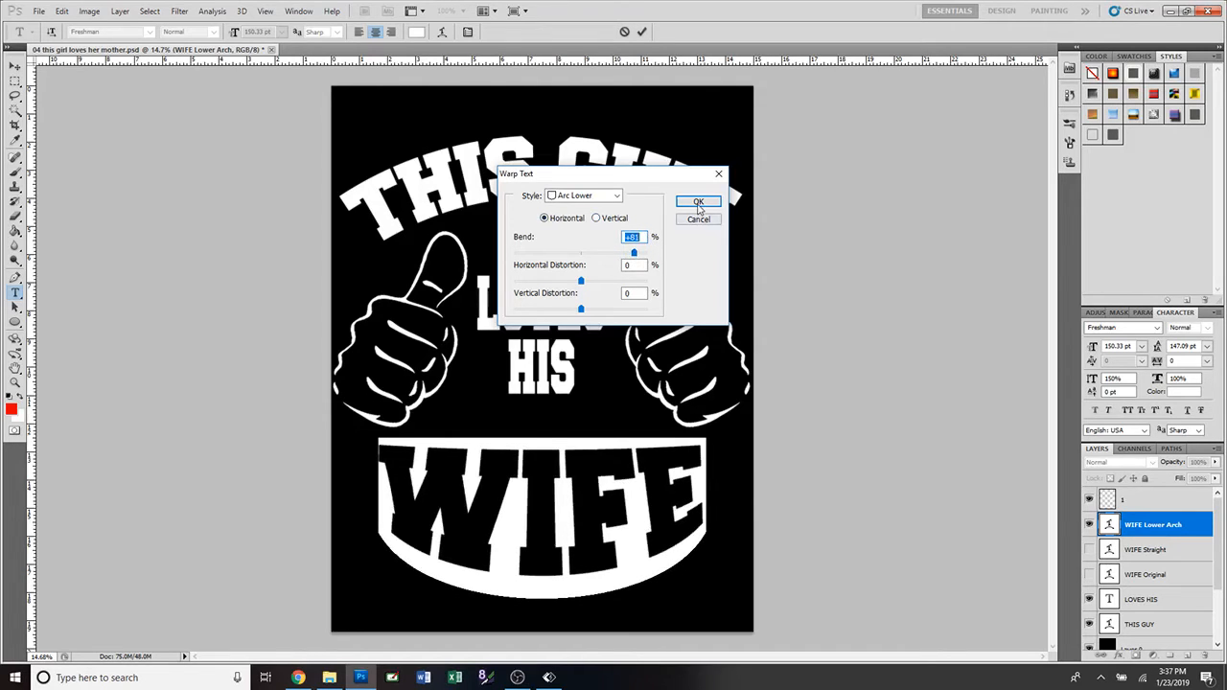
{"action": "left_click", "coordinate": [698, 203]}
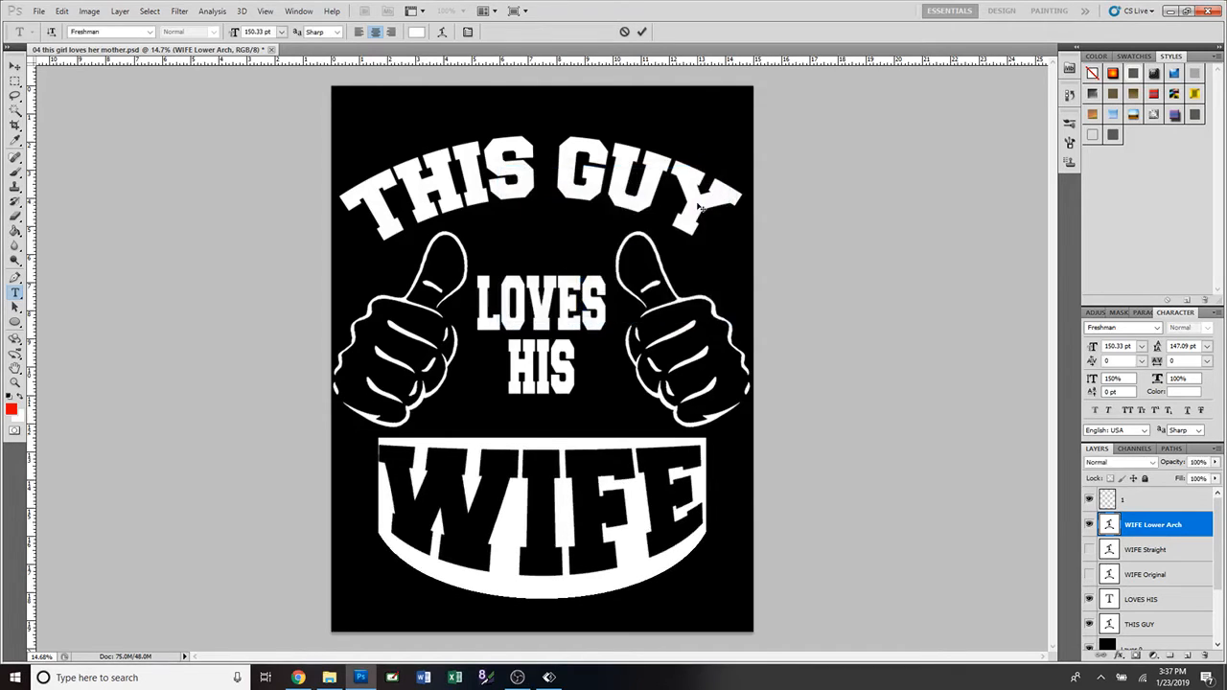
{"action": "left_click", "coordinate": [642, 32]}
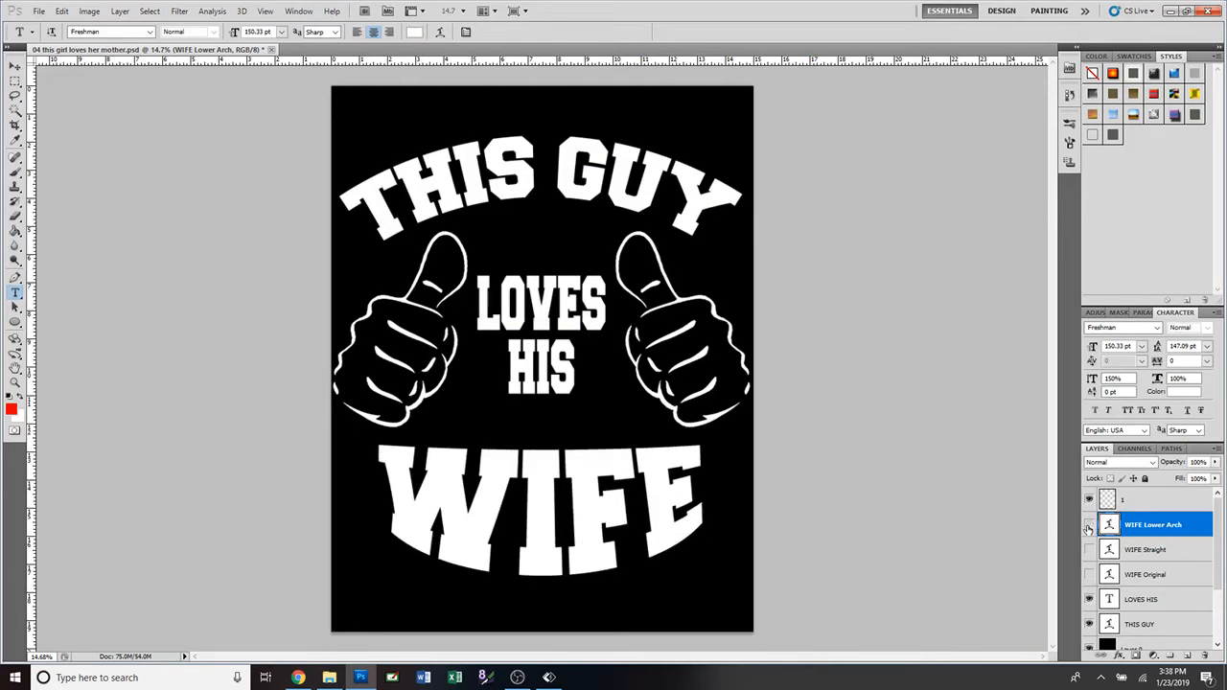
Step: Compare the WIFE Lower Arch, WIFE Straight and WIFE Original versions by showing them one at a time
{"action": "left_click", "coordinate": [1089, 525]}
{"action": "left_click", "coordinate": [1089, 550]}
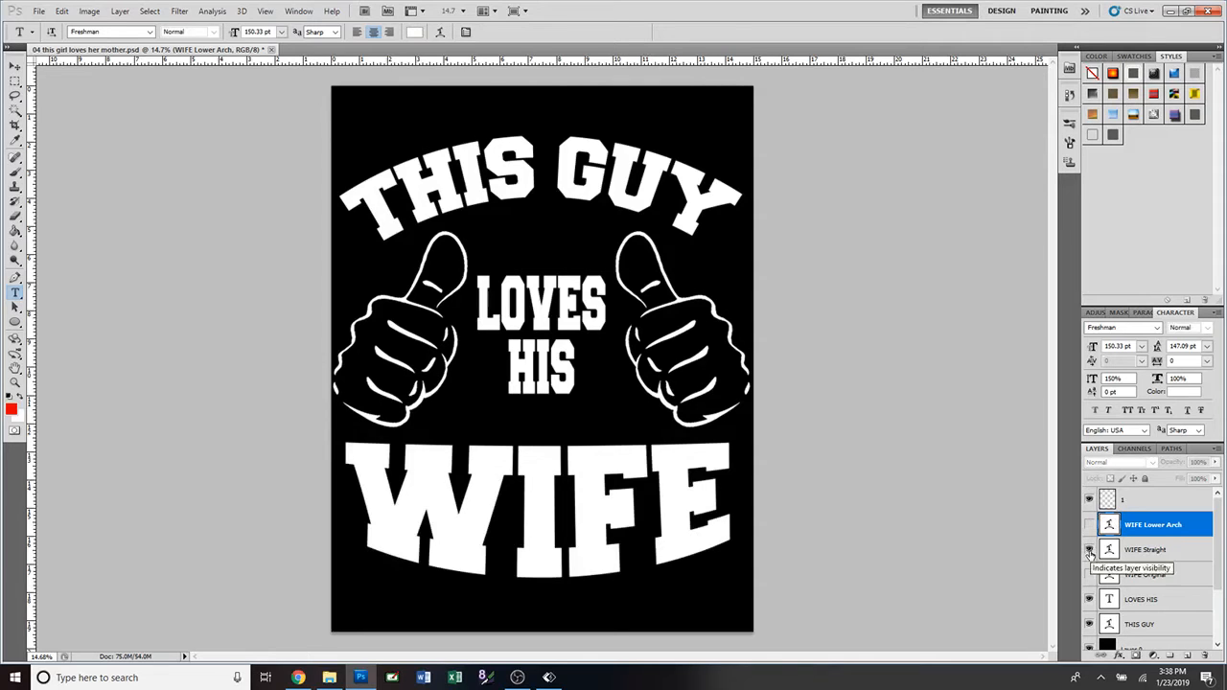
{"action": "left_click", "coordinate": [1089, 550]}
{"action": "left_click", "coordinate": [1090, 575]}
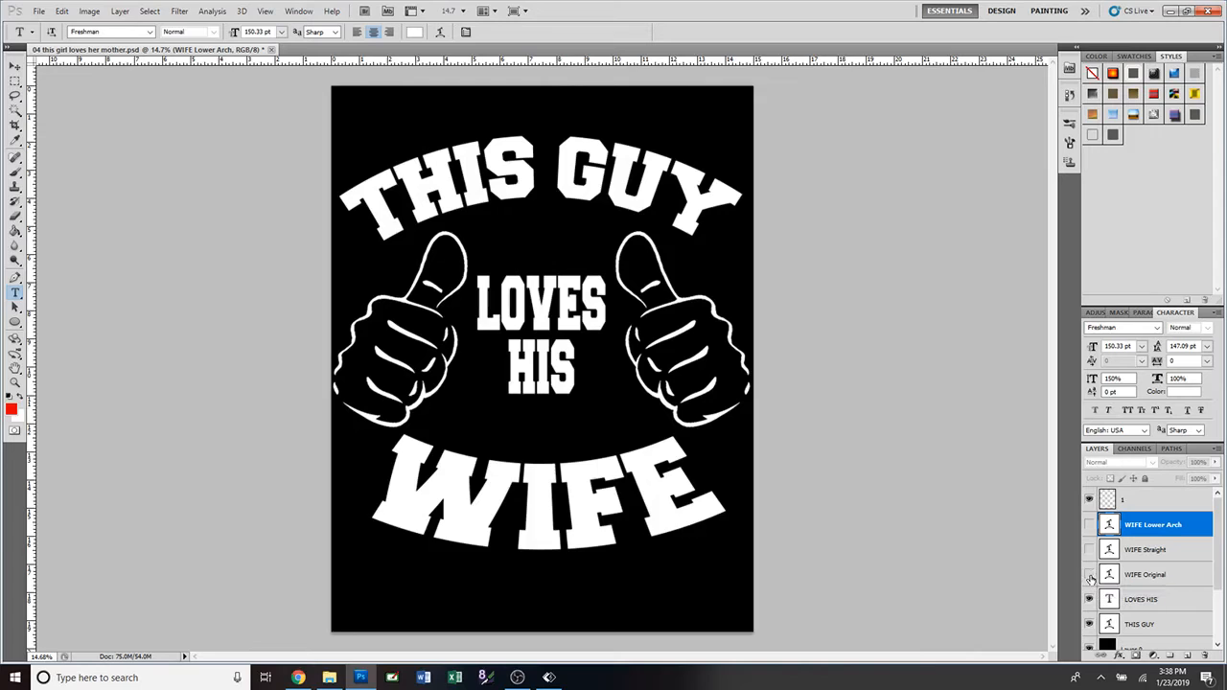
{"action": "left_click", "coordinate": [1089, 575]}
Step: Show the WIFE Straight layer and set its Arc Lower warp bend to 0% so the text is unwarped
{"action": "left_click", "coordinate": [1089, 551]}
{"action": "double_click", "coordinate": [1109, 550]}
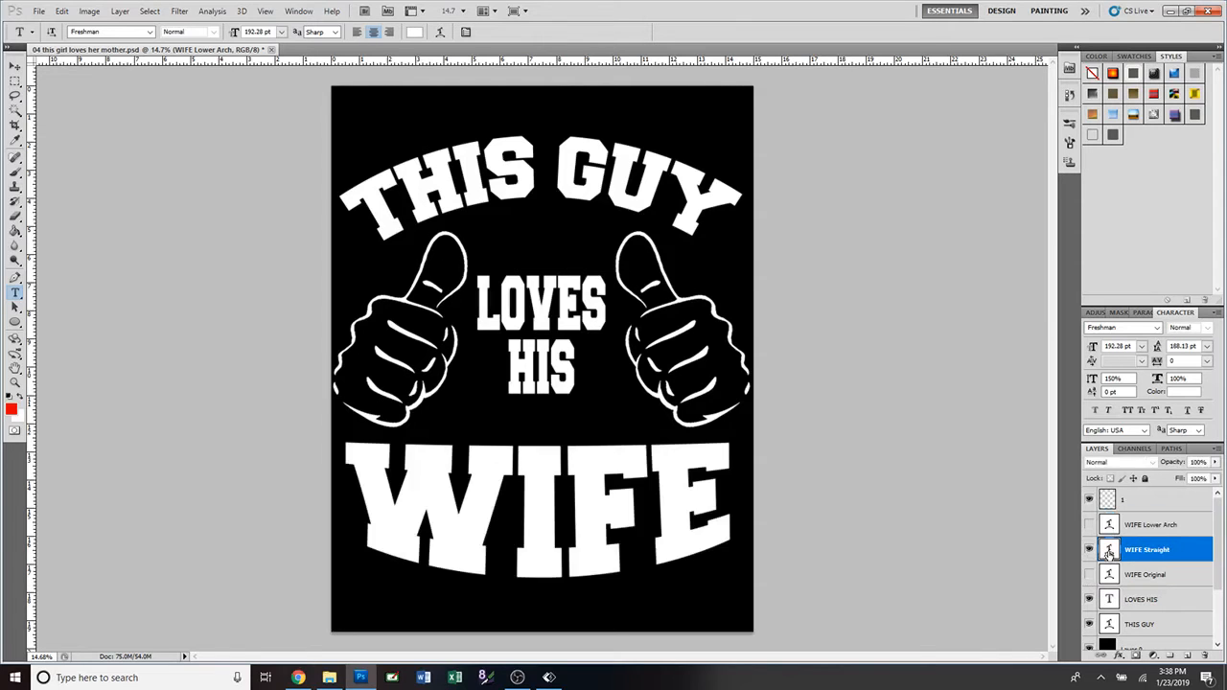
{"action": "left_click", "coordinate": [442, 32]}
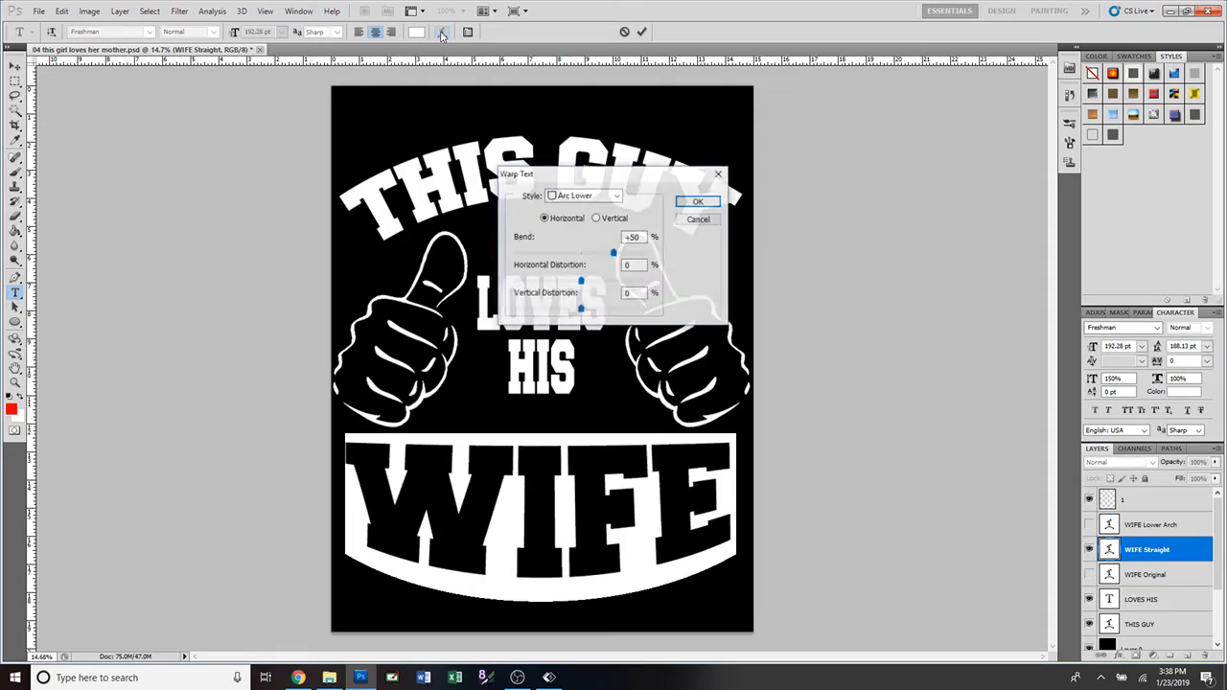
{"action": "left_click", "coordinate": [580, 253]}
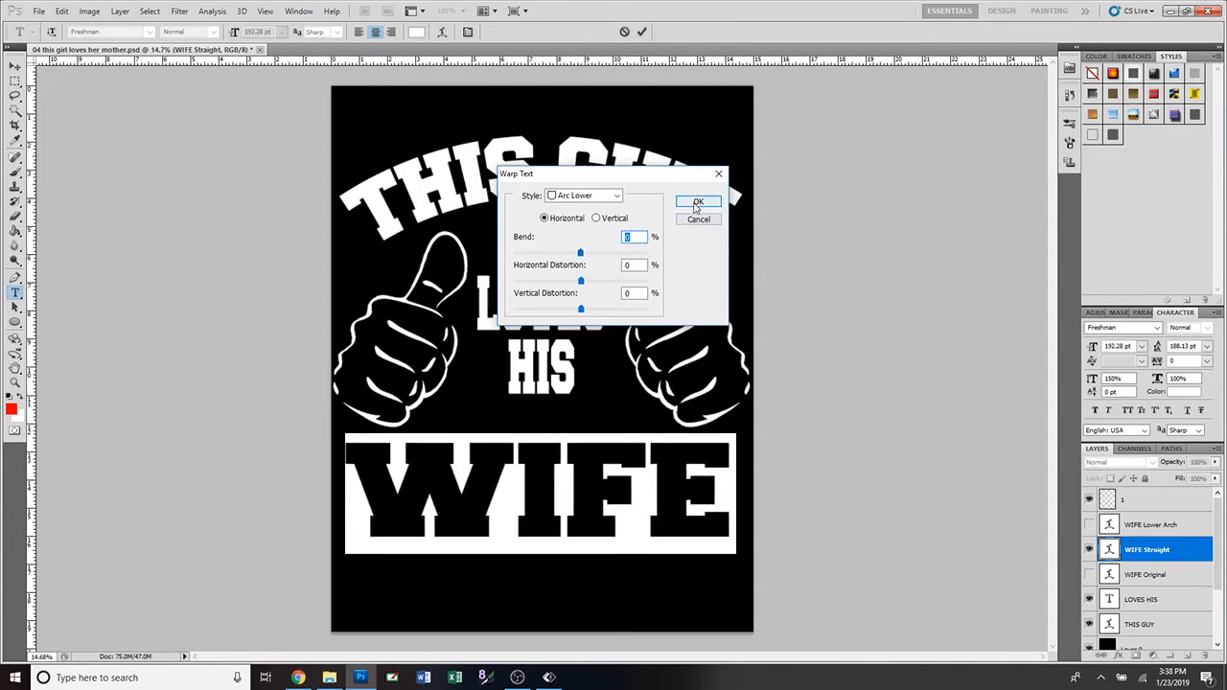
{"action": "left_click", "coordinate": [699, 201]}
{"action": "left_click", "coordinate": [642, 33]}
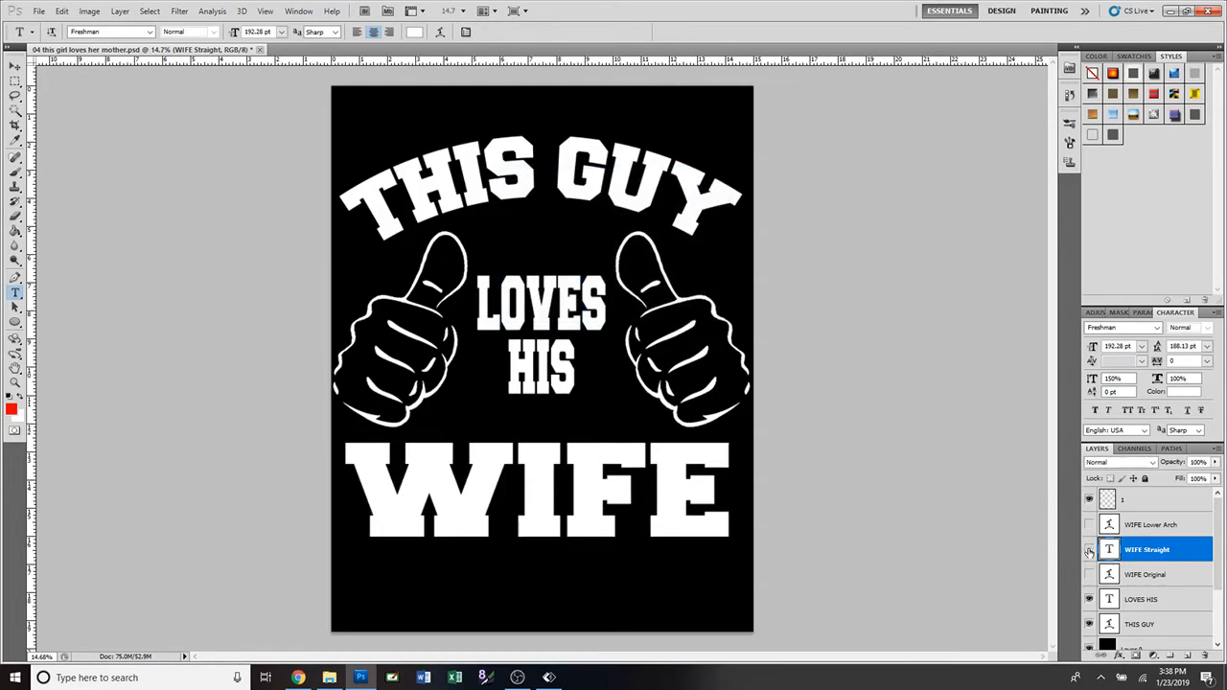
Step: Compare the WIFE versions again by switching their visibility, leaving only WIFE Original shown
{"action": "left_click", "coordinate": [1089, 551]}
{"action": "left_click", "coordinate": [1089, 527]}
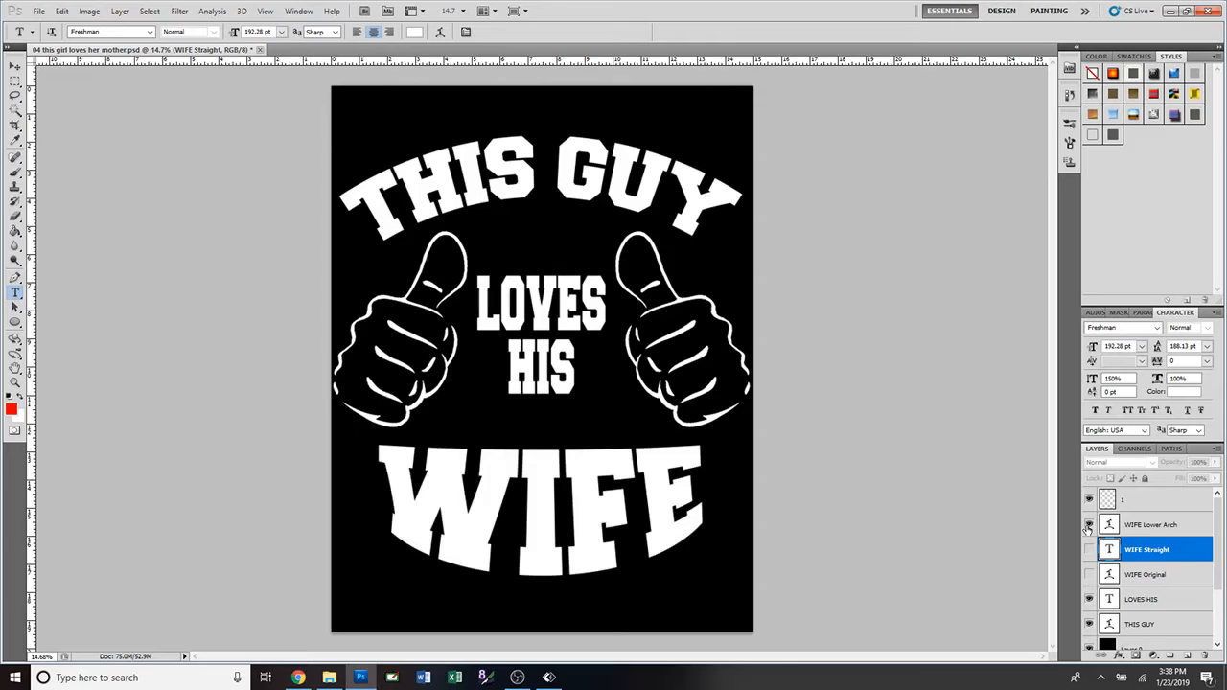
{"action": "left_click", "coordinate": [1090, 526]}
{"action": "left_click", "coordinate": [1089, 551]}
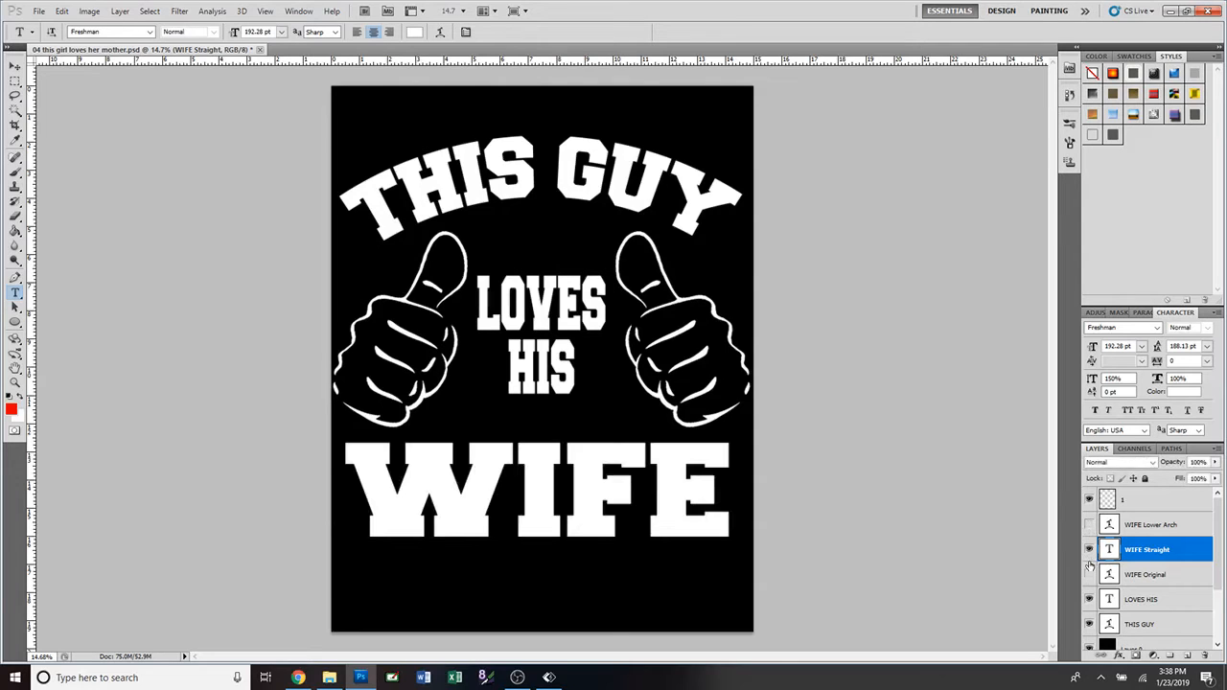
{"action": "left_click", "coordinate": [1090, 572]}
{"action": "left_click", "coordinate": [1089, 550]}
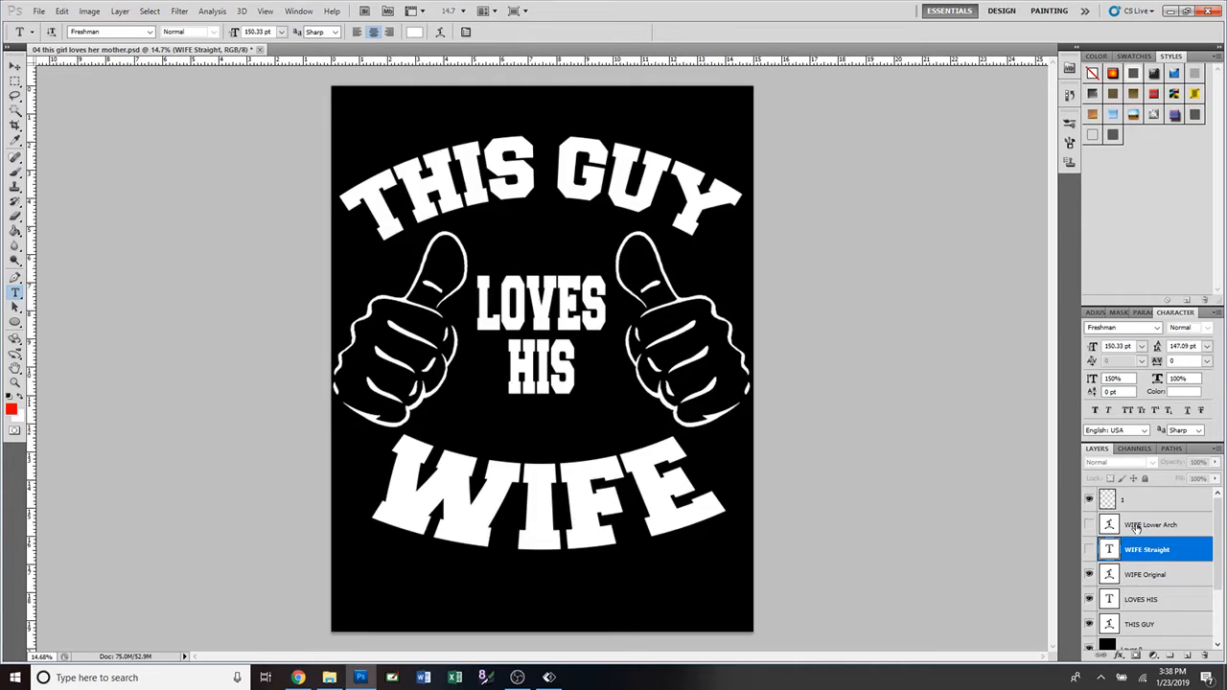
Step: Delete the WIFE Lower Arch and WIFE Straight layers, and briefly hide and reshow the thumbs layer
{"action": "left_click", "coordinate": [1136, 527]}
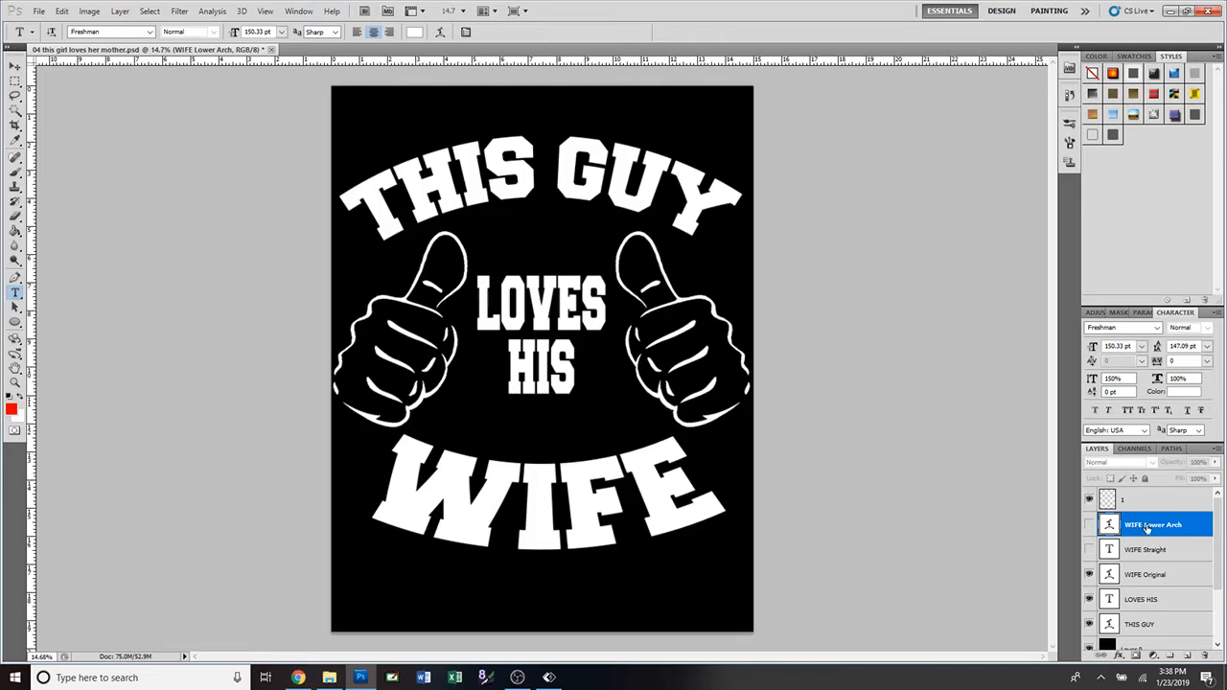
{"action": "key", "text": "Delete"}
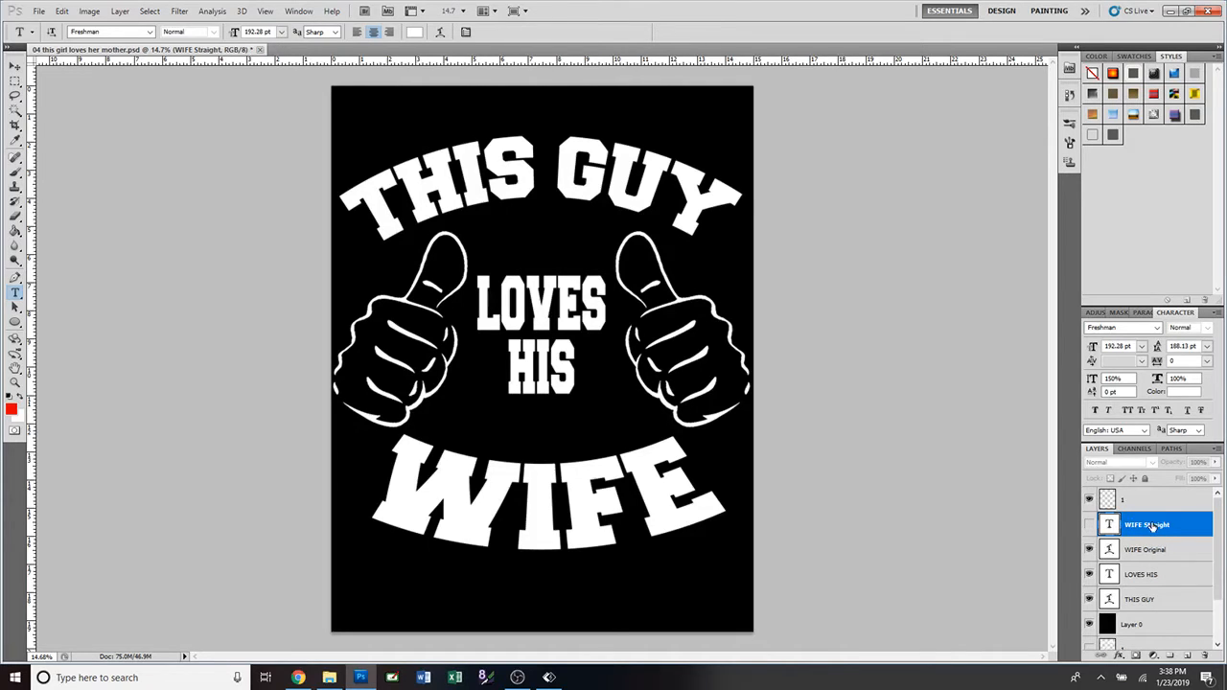
{"action": "key", "text": "Delete"}
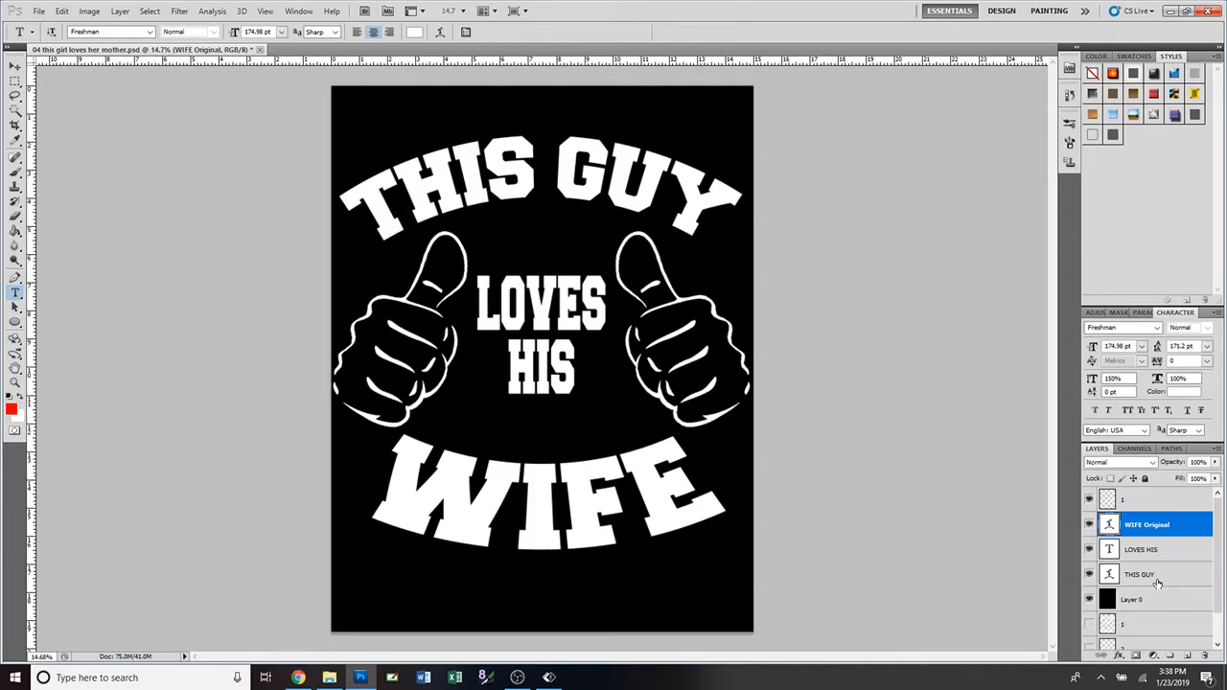
{"action": "left_click", "coordinate": [1090, 499]}
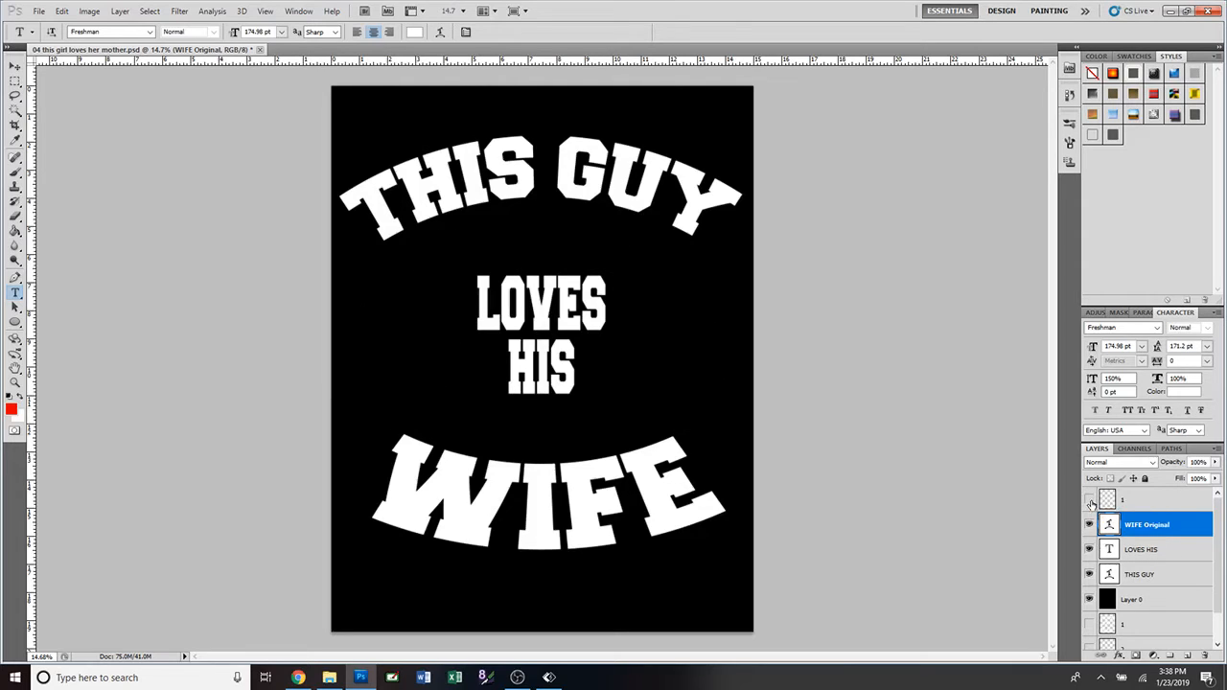
{"action": "left_click", "coordinate": [1090, 499]}
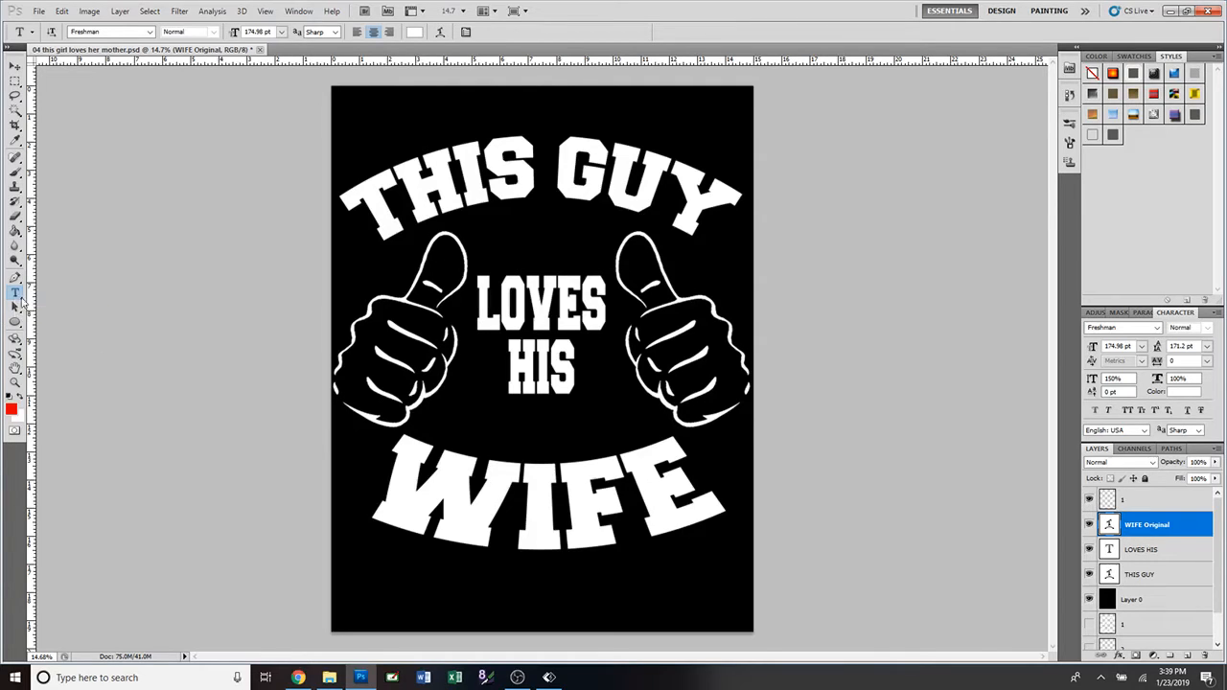
Step: Add the text line "Yes My Wife Bought me This Shirt" below WIFE in the Freshman font at 69.3 pt
{"action": "left_click", "coordinate": [570, 578]}
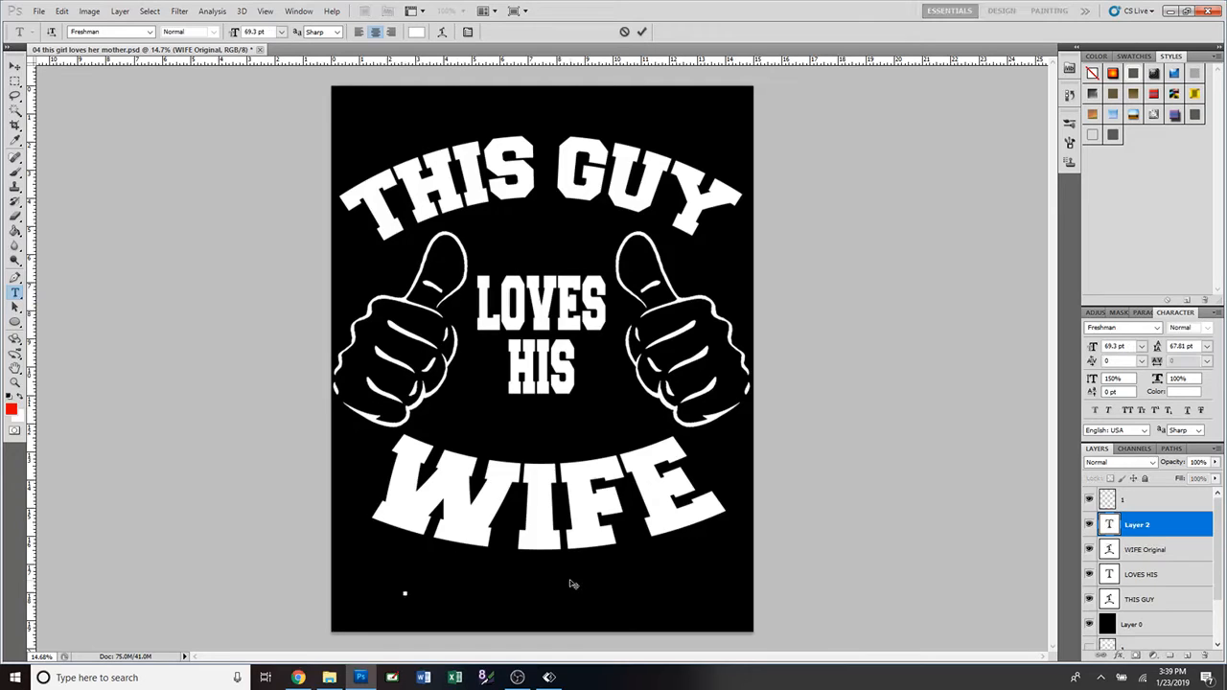
{"action": "type", "text": "Yes"}
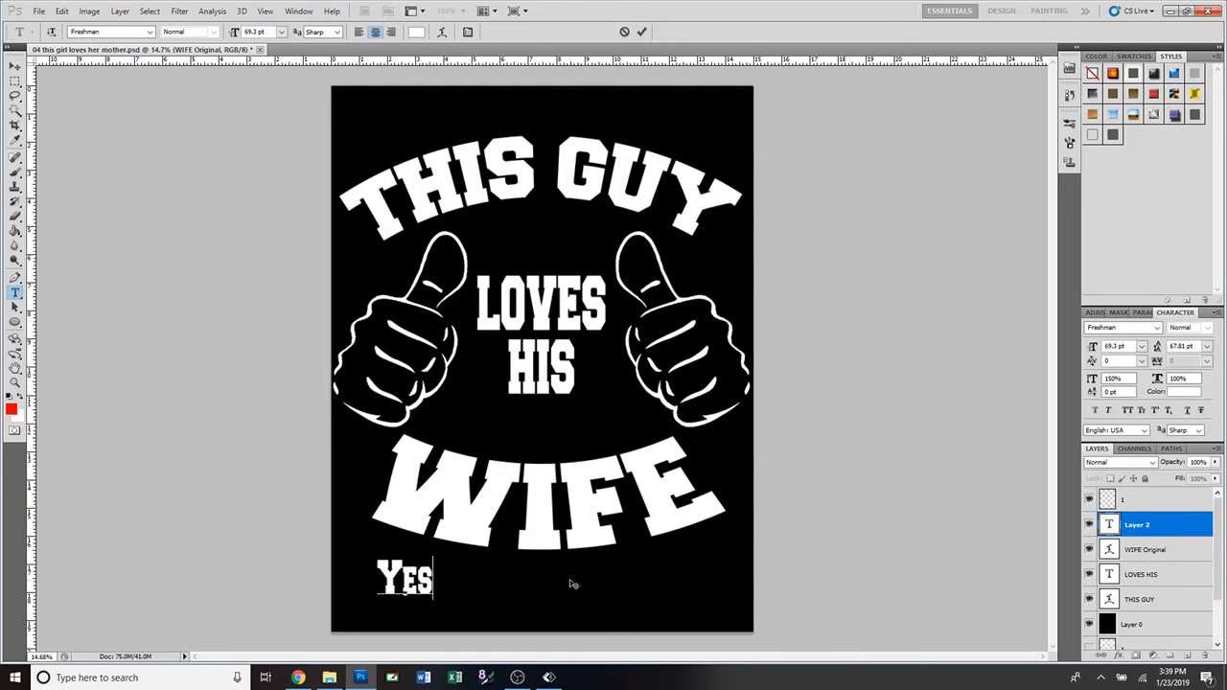
{"action": "type", "text": " My Wif"}
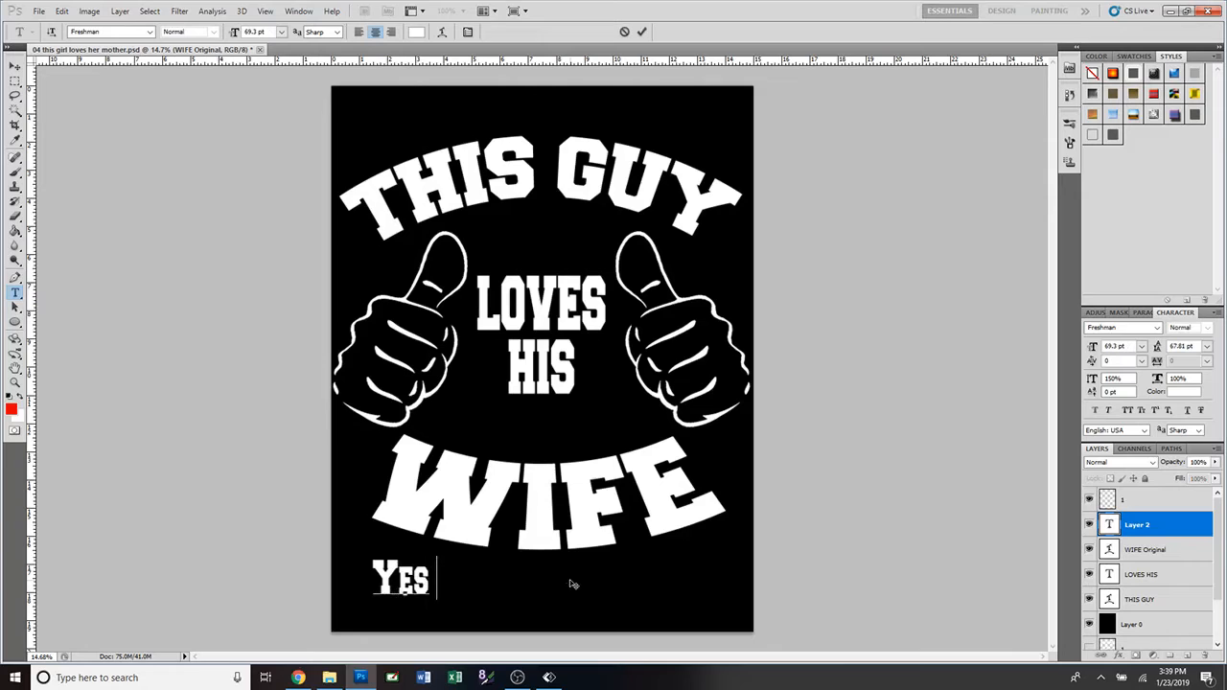
{"action": "type", "text": "e"}
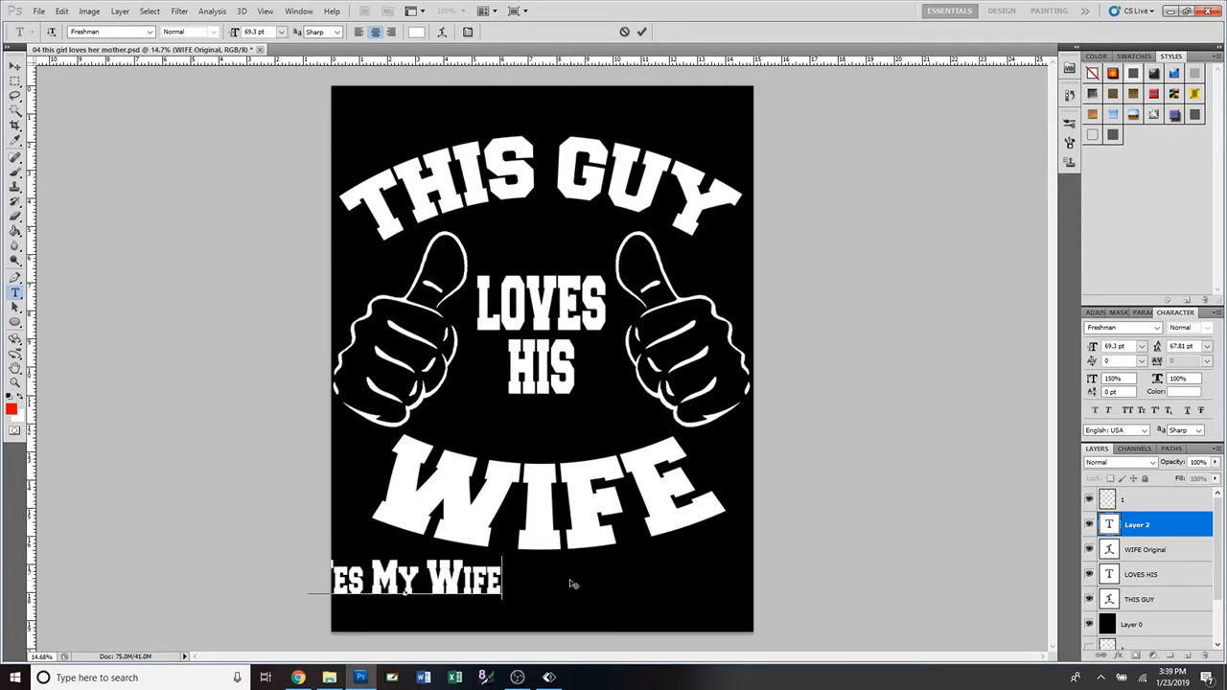
{"action": "type", "text": " Bought me"}
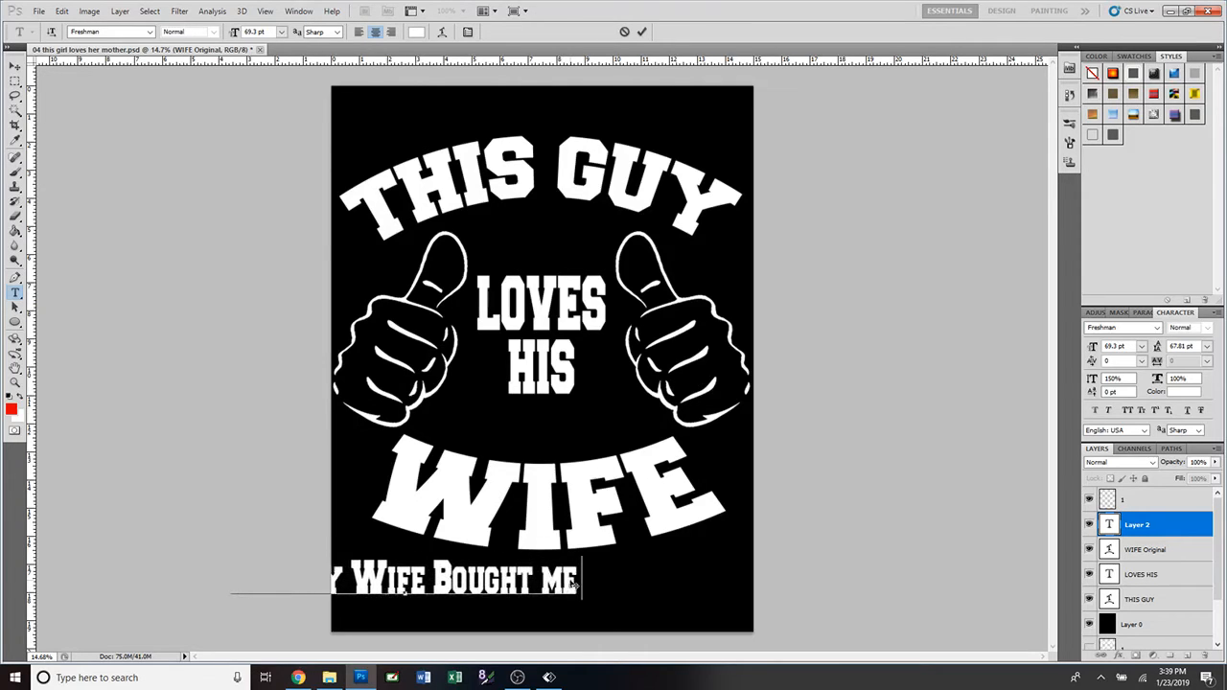
{"action": "type", "text": " This Shirt"}
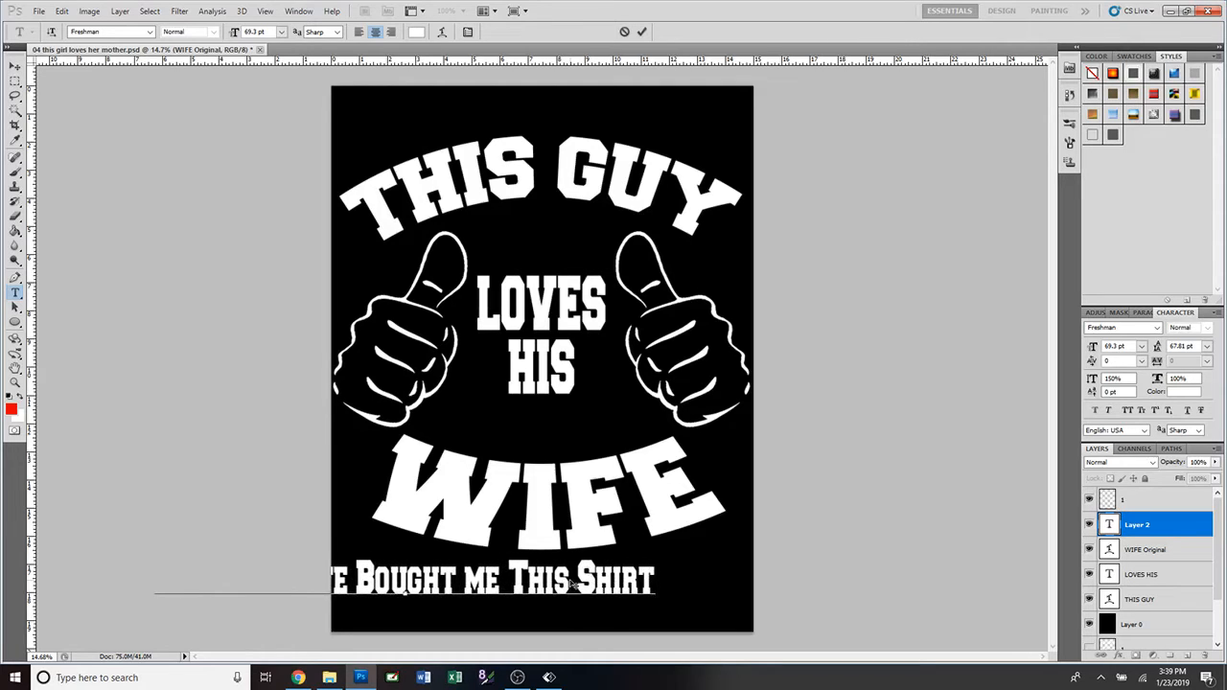
{"action": "left_click", "coordinate": [642, 32]}
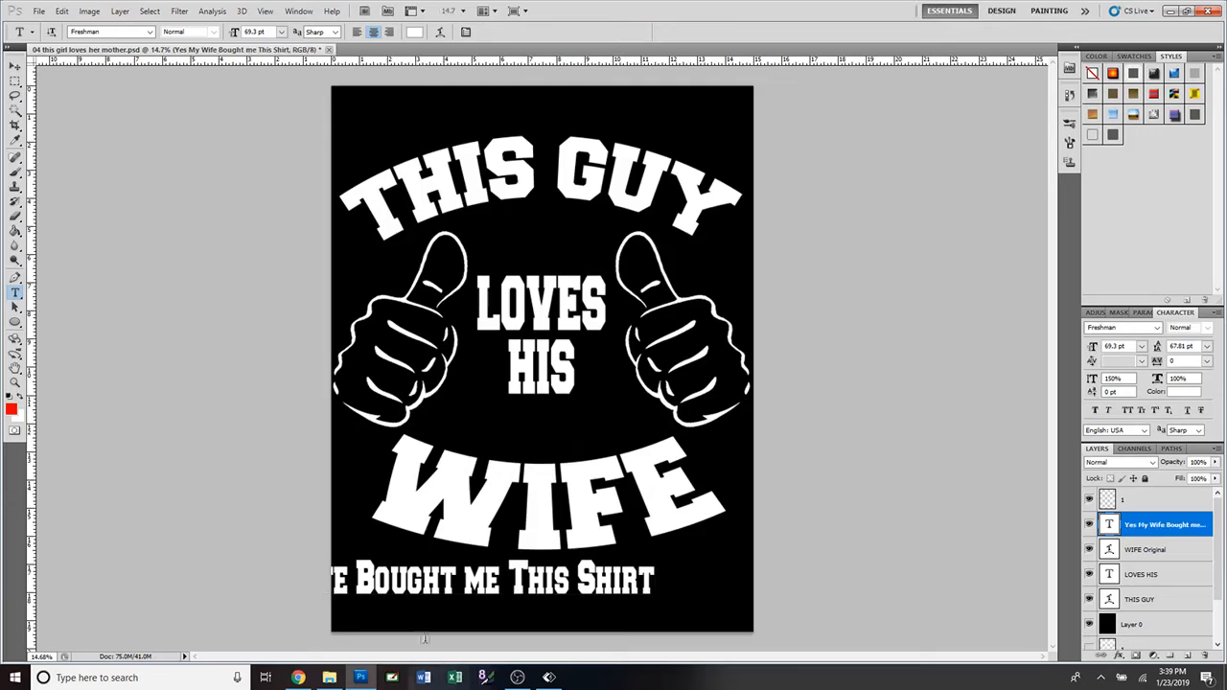
Step: Move the "Yes My Wife Bought me This Shirt" line under WIFE and scale it proportionally to about 79% to fit the canvas width
{"action": "left_click", "coordinate": [15, 65]}
{"action": "left_click_drag", "start_coordinate": [412, 597], "coordinate": [494, 606]}
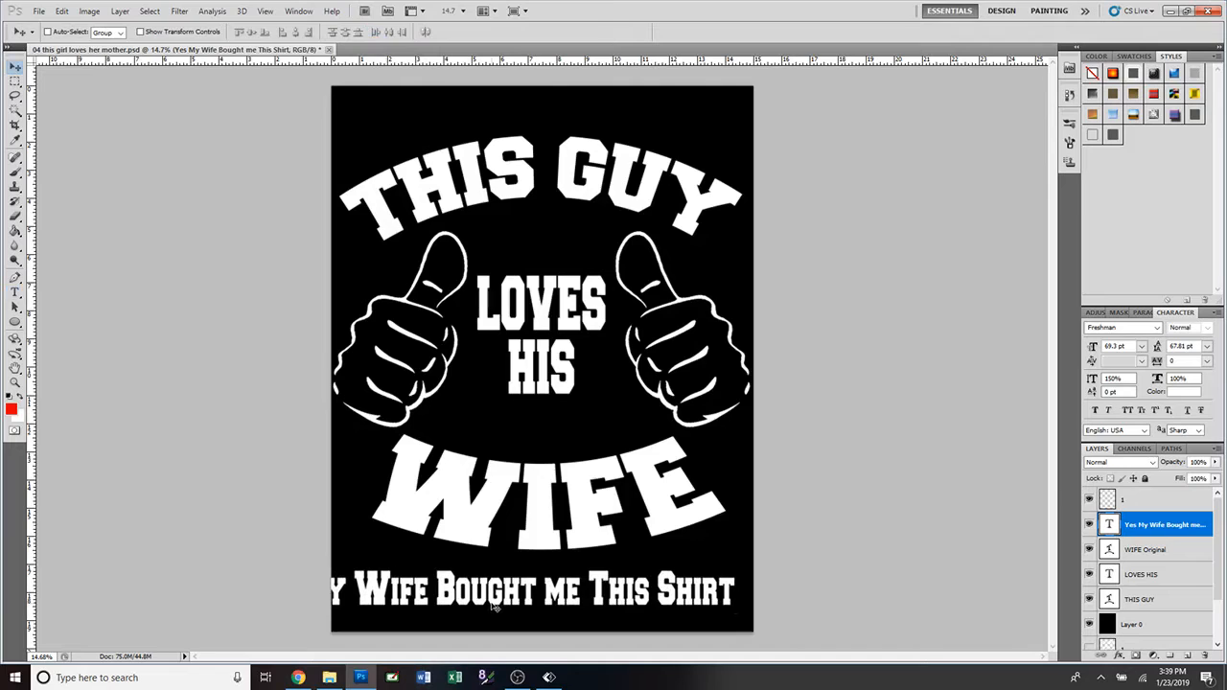
{"action": "key", "text": "ctrl+t"}
{"action": "left_click_drag", "start_coordinate": [236, 569], "coordinate": [339, 576]}
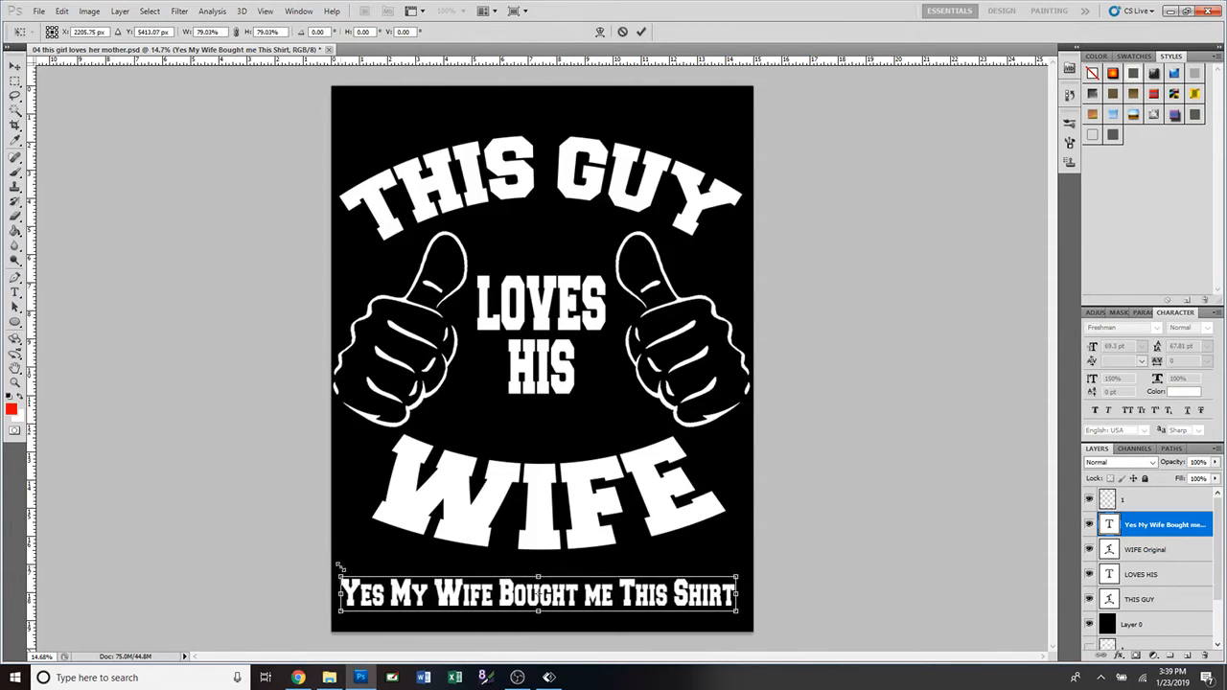
{"action": "left_click", "coordinate": [641, 32]}
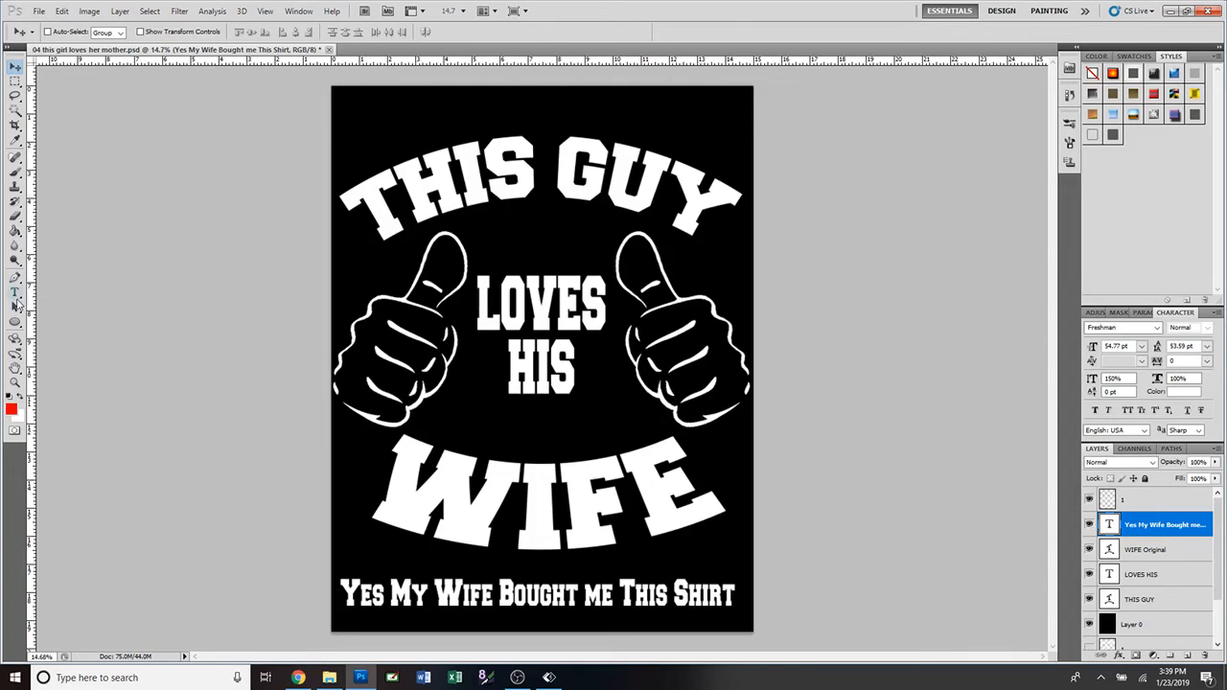
{"action": "left_click", "coordinate": [14, 295]}
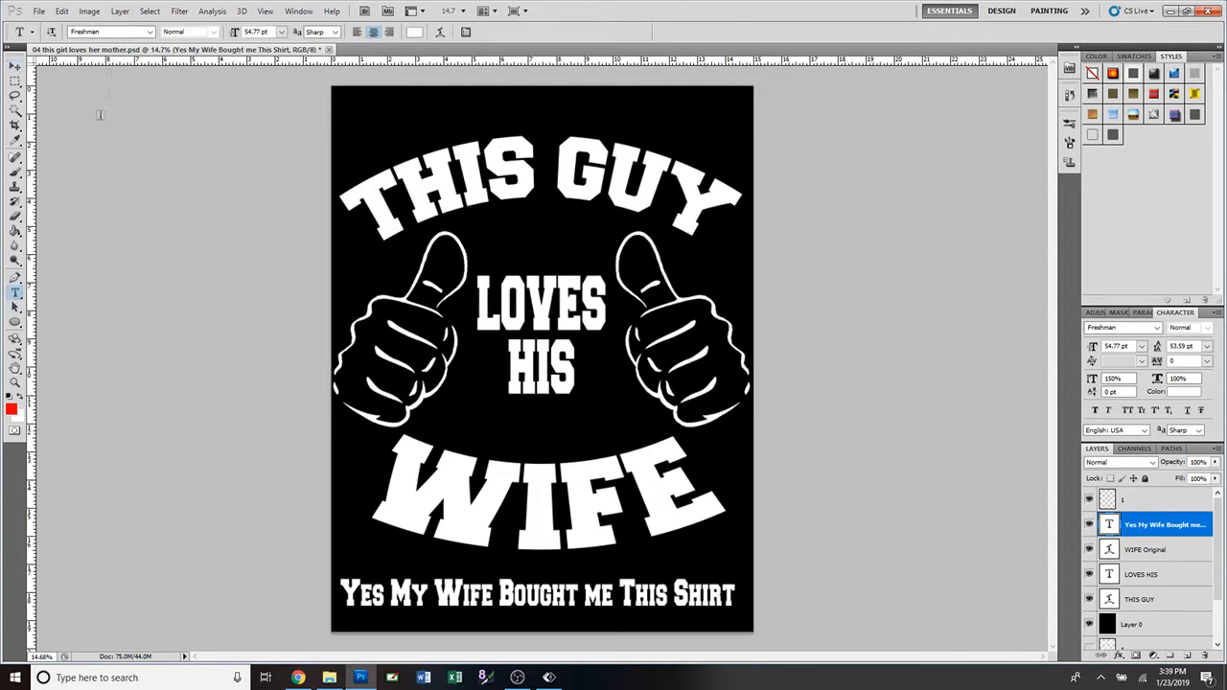
Step: Try various fonts on the "Yes My Wife Bought me This Shirt" line and set it in Copperplate Gothic Light
{"action": "left_click", "coordinate": [141, 33]}
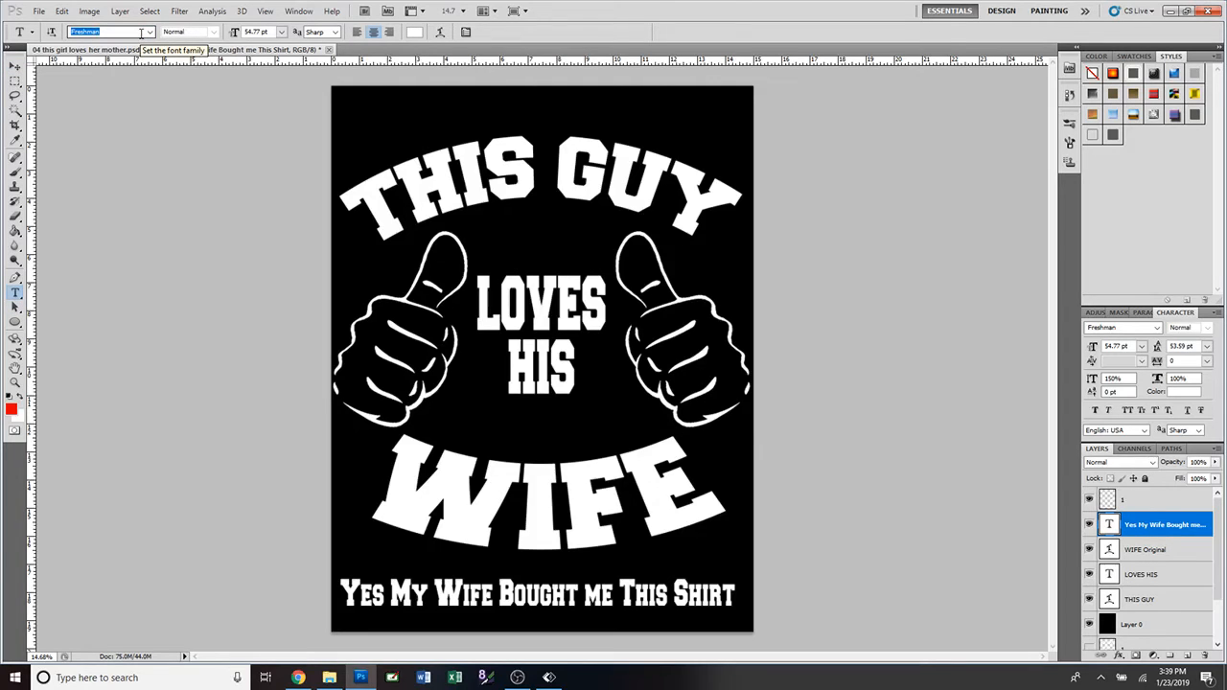
{"action": "key", "text": "Down"}
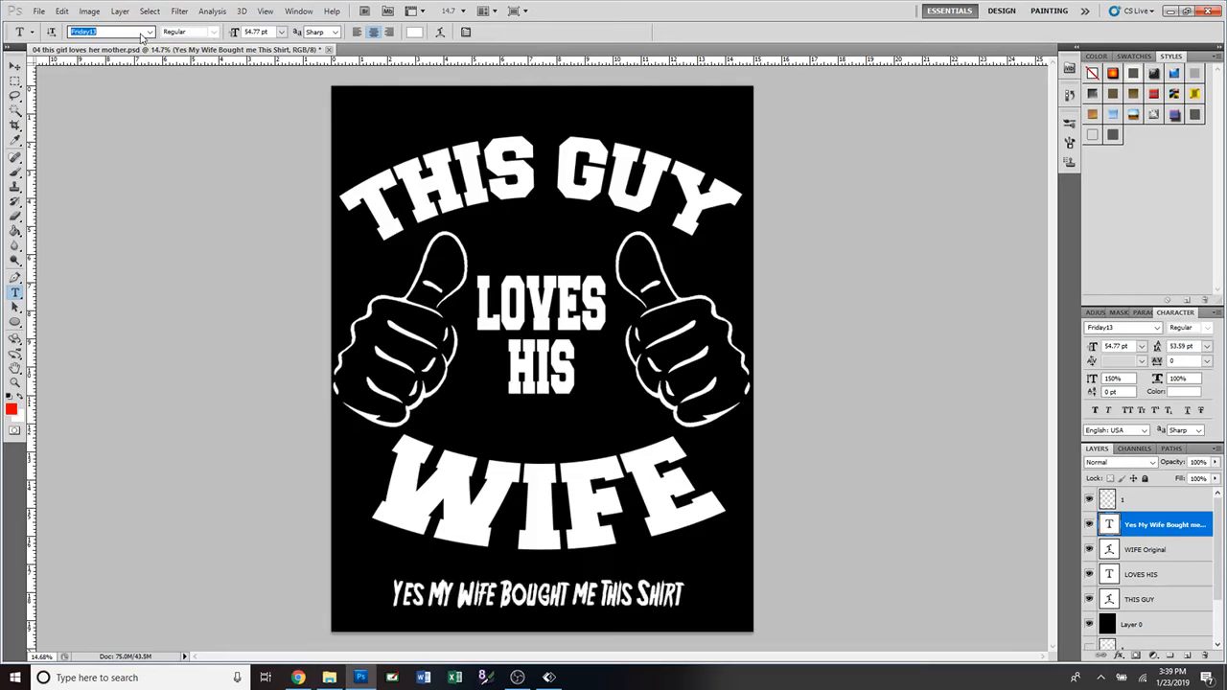
{"action": "key", "text": "Down"}
{"action": "key", "text": "Down"}
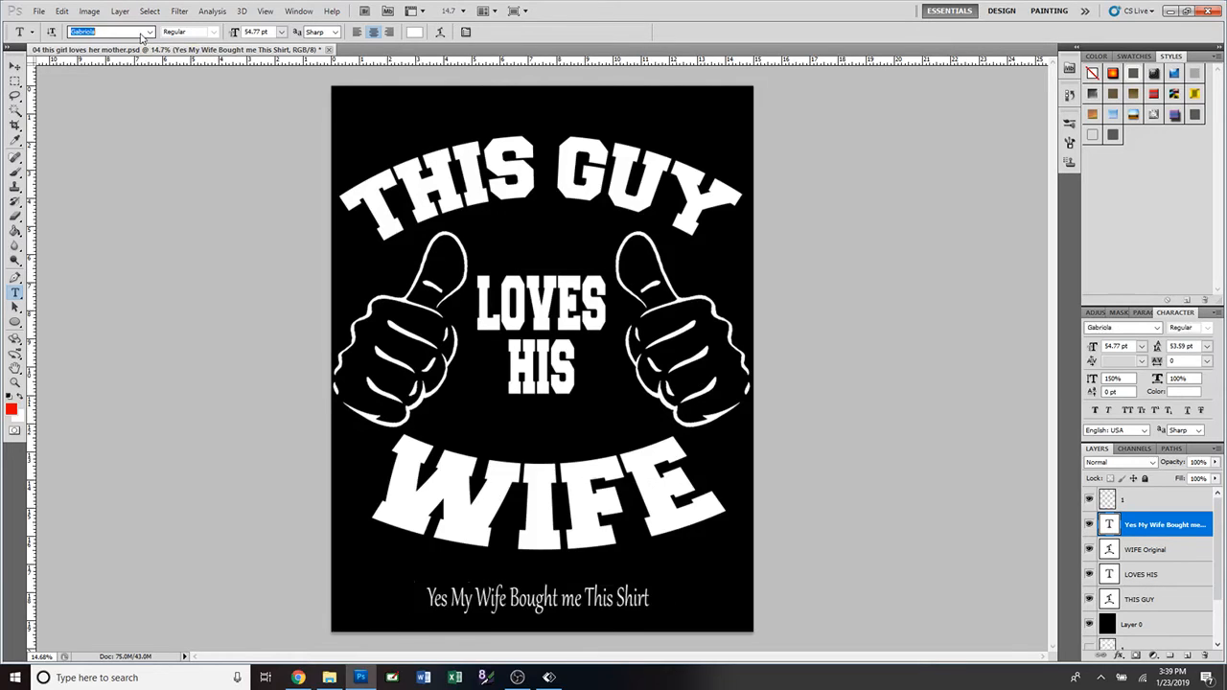
{"action": "key", "text": "Down"}
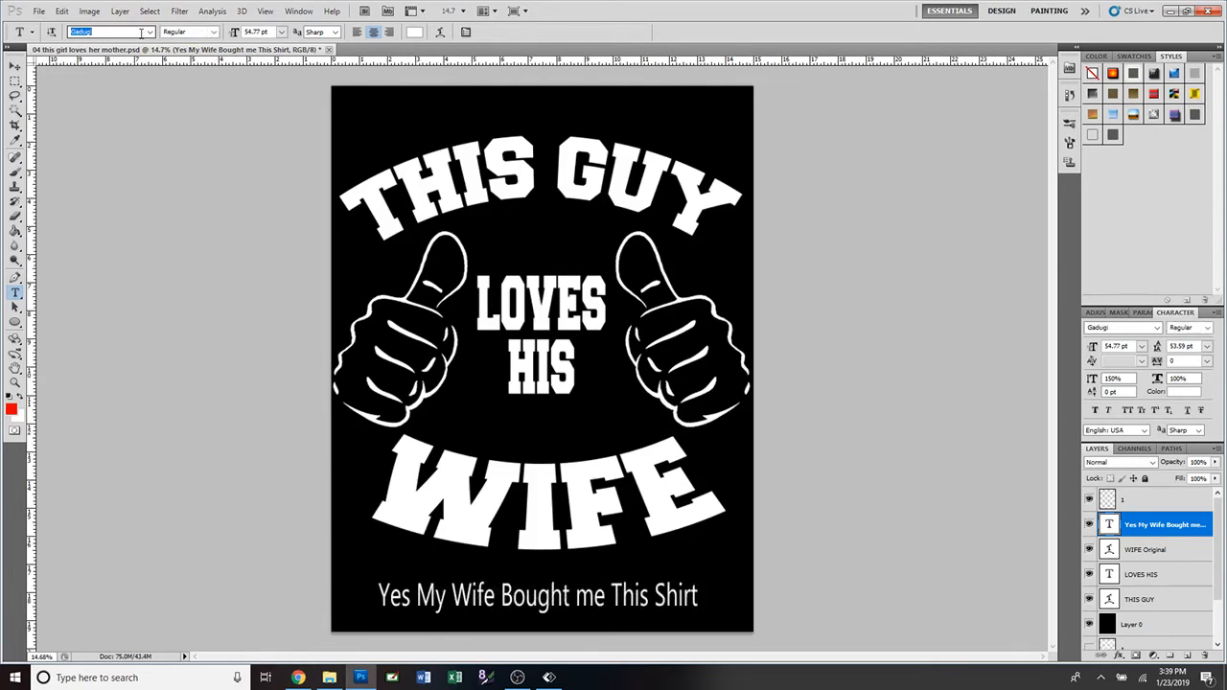
{"action": "key", "text": "Down"}
{"action": "key", "text": "Down"}
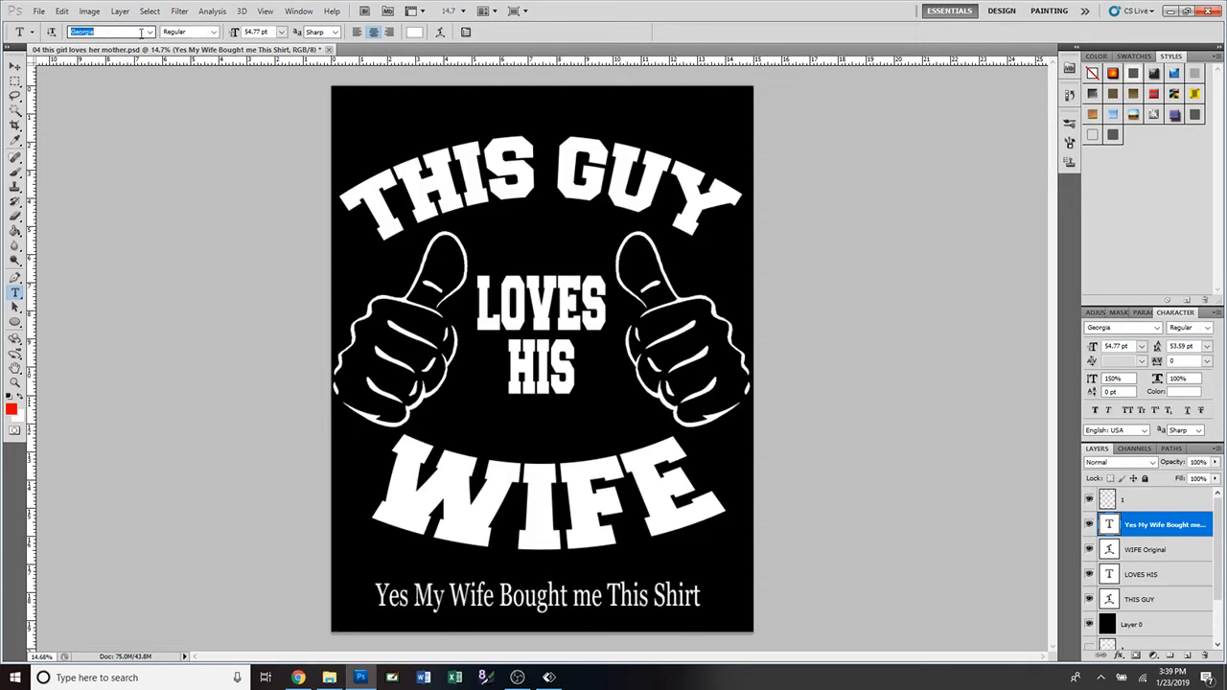
{"action": "key", "text": "Down"}
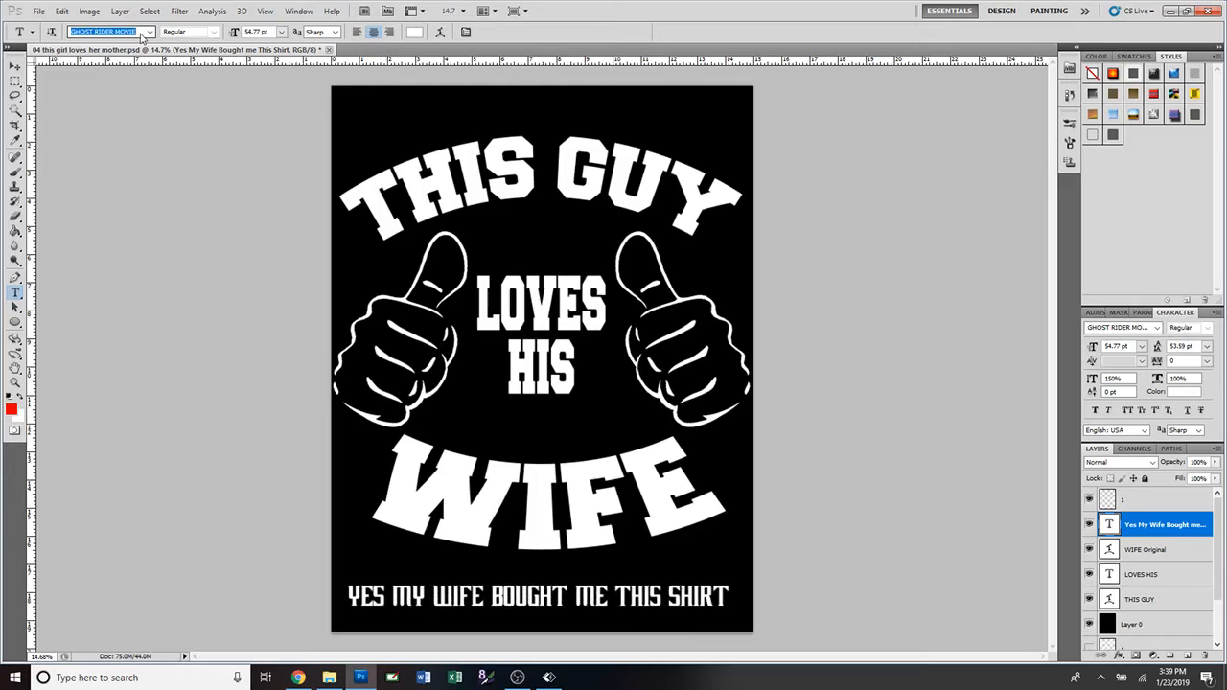
{"action": "key", "text": "Up"}
{"action": "key", "text": "Up"}
{"action": "key", "text": "Up"}
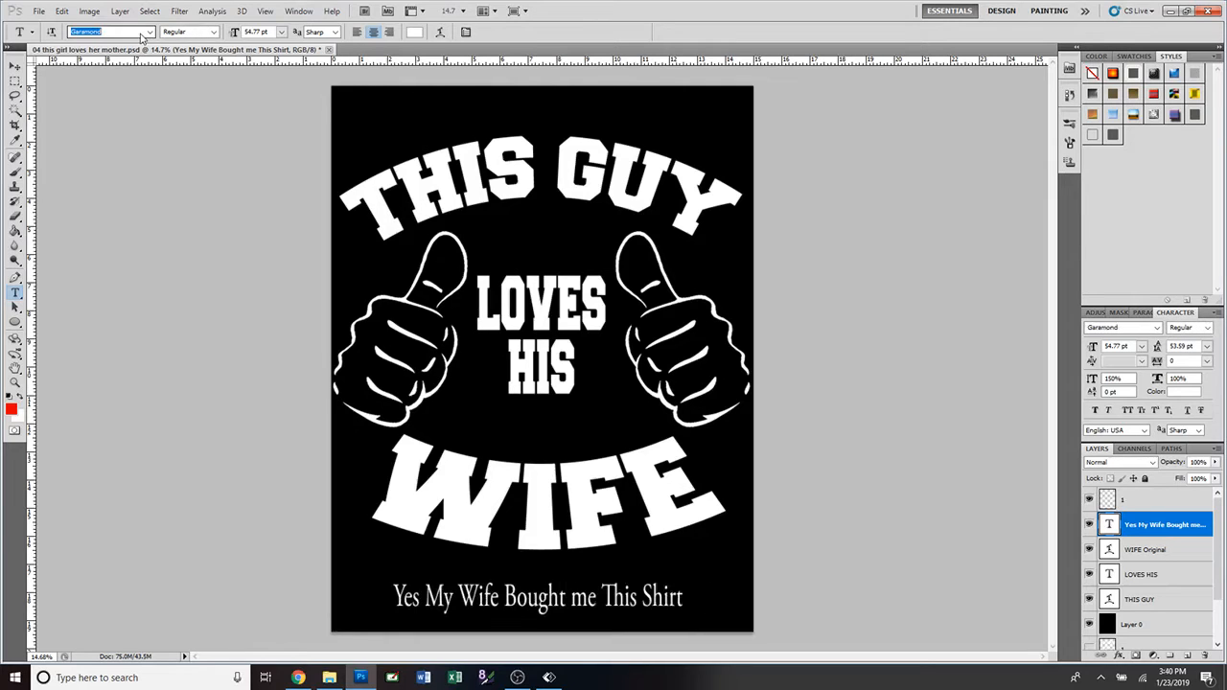
{"action": "key", "text": "Up"}
{"action": "key", "text": "Up"}
{"action": "key", "text": "Up"}
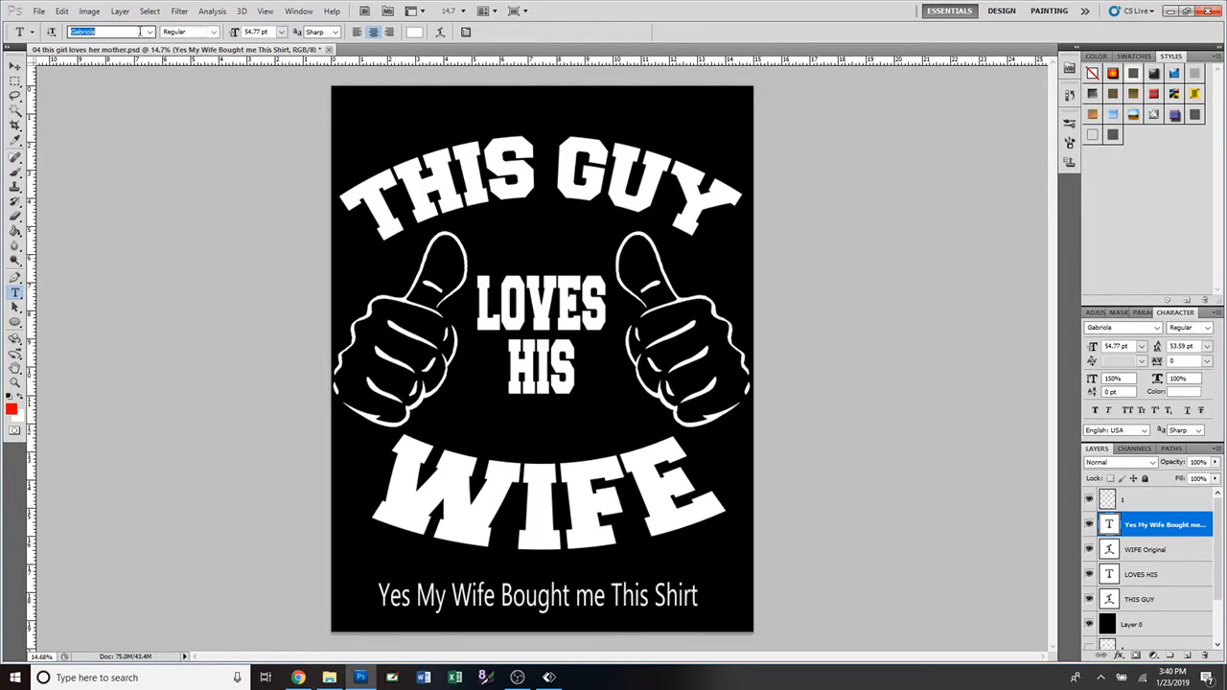
{"action": "key", "text": "Up"}
{"action": "key", "text": "Up"}
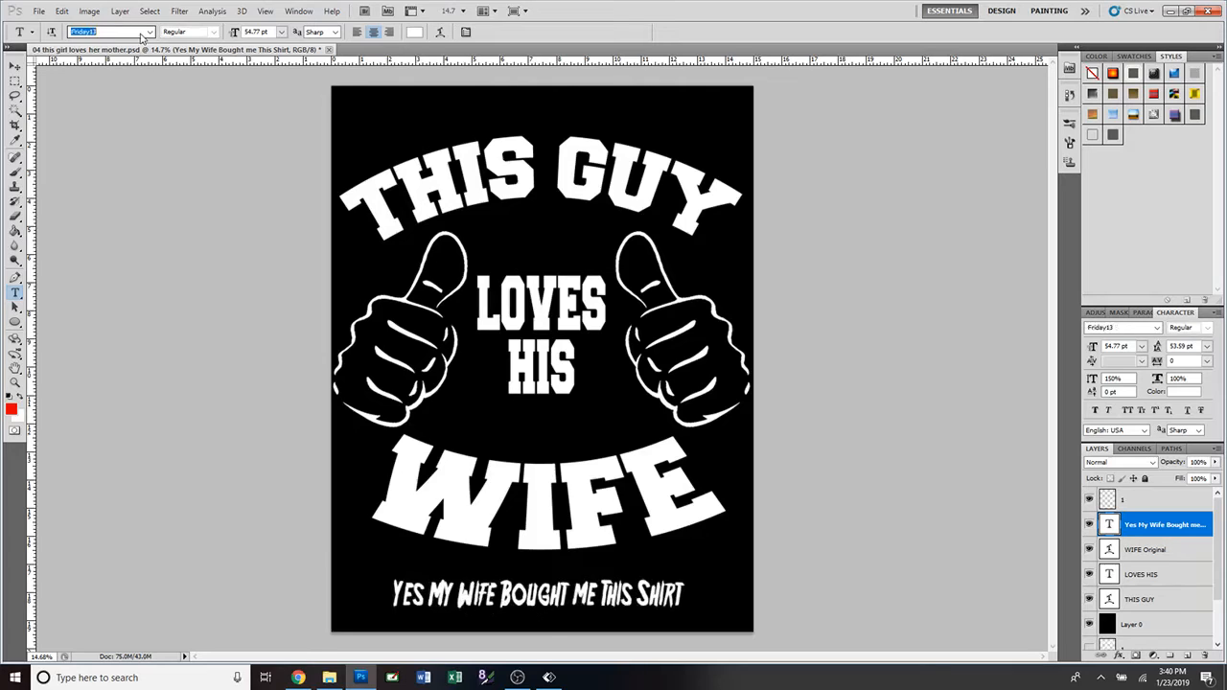
{"action": "key", "text": "Up"}
{"action": "key", "text": "Up"}
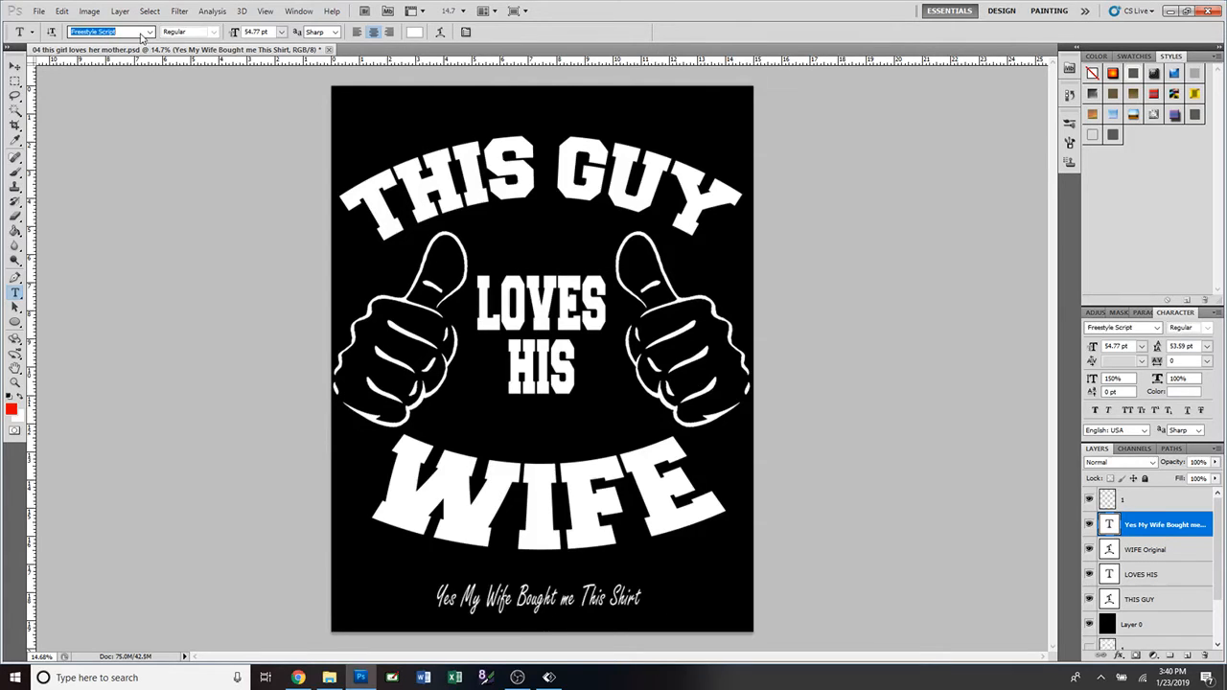
{"action": "key", "text": "Up"}
{"action": "key", "text": "Up"}
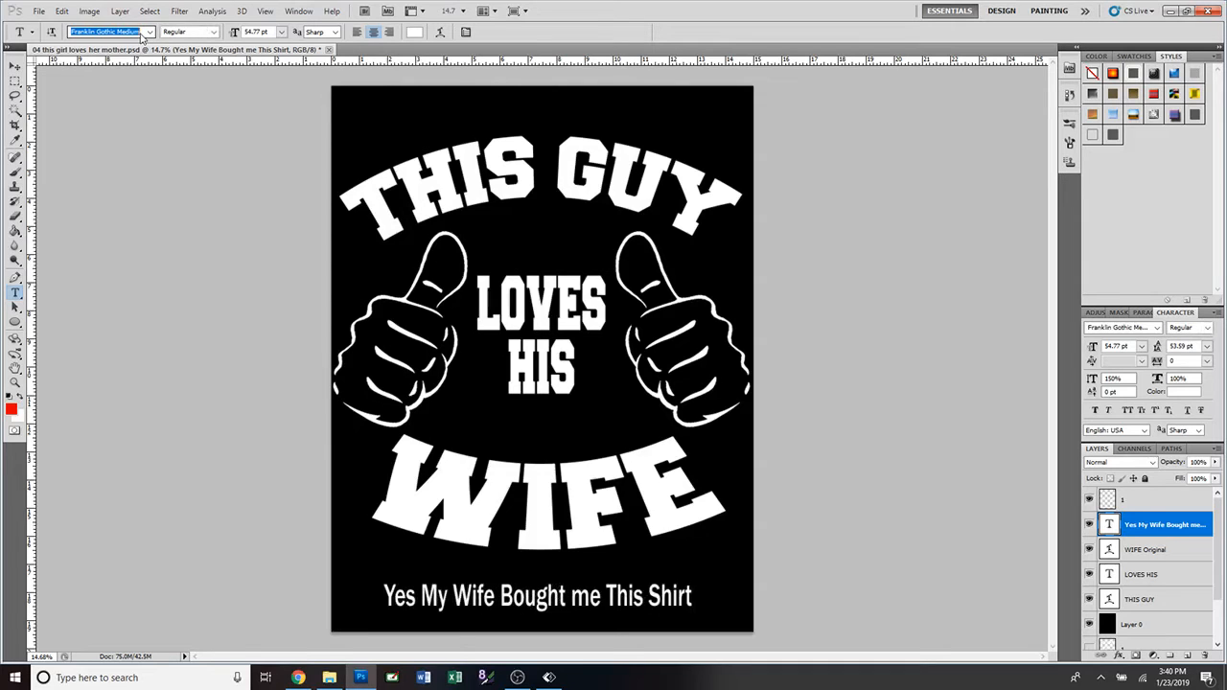
{"action": "key", "text": "Up"}
{"action": "key", "text": "Up"}
{"action": "key", "text": "Up"}
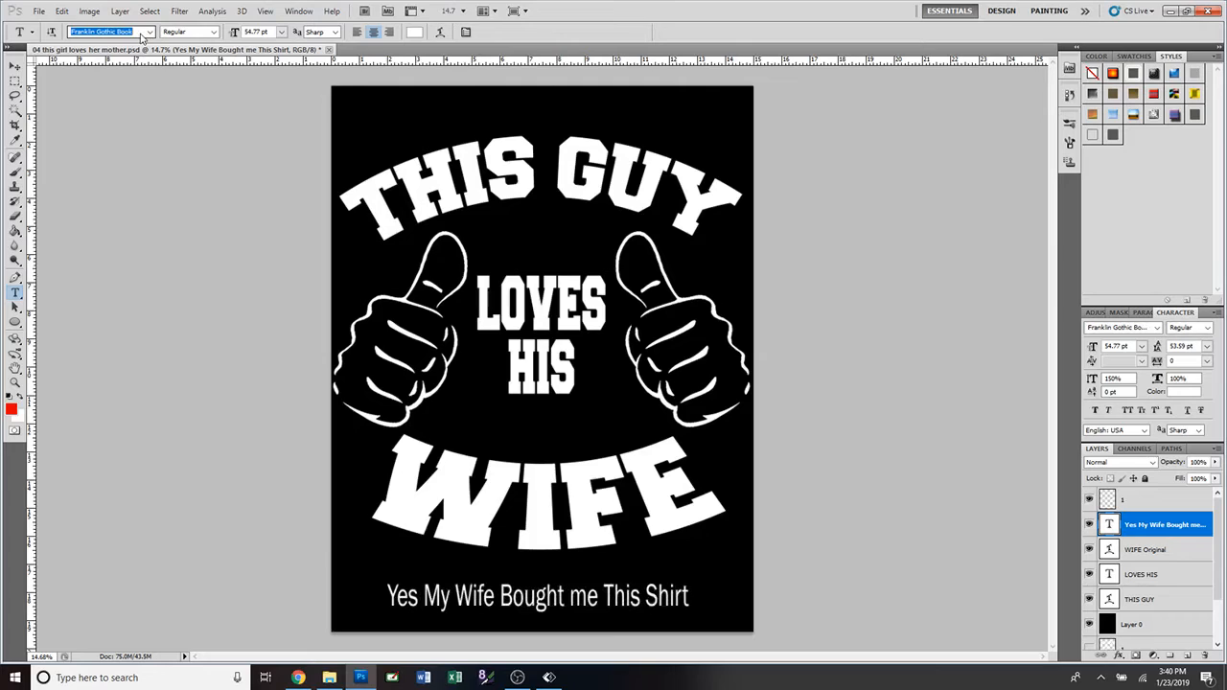
{"action": "key", "text": "Up"}
{"action": "key", "text": "Up"}
{"action": "key", "text": "Up"}
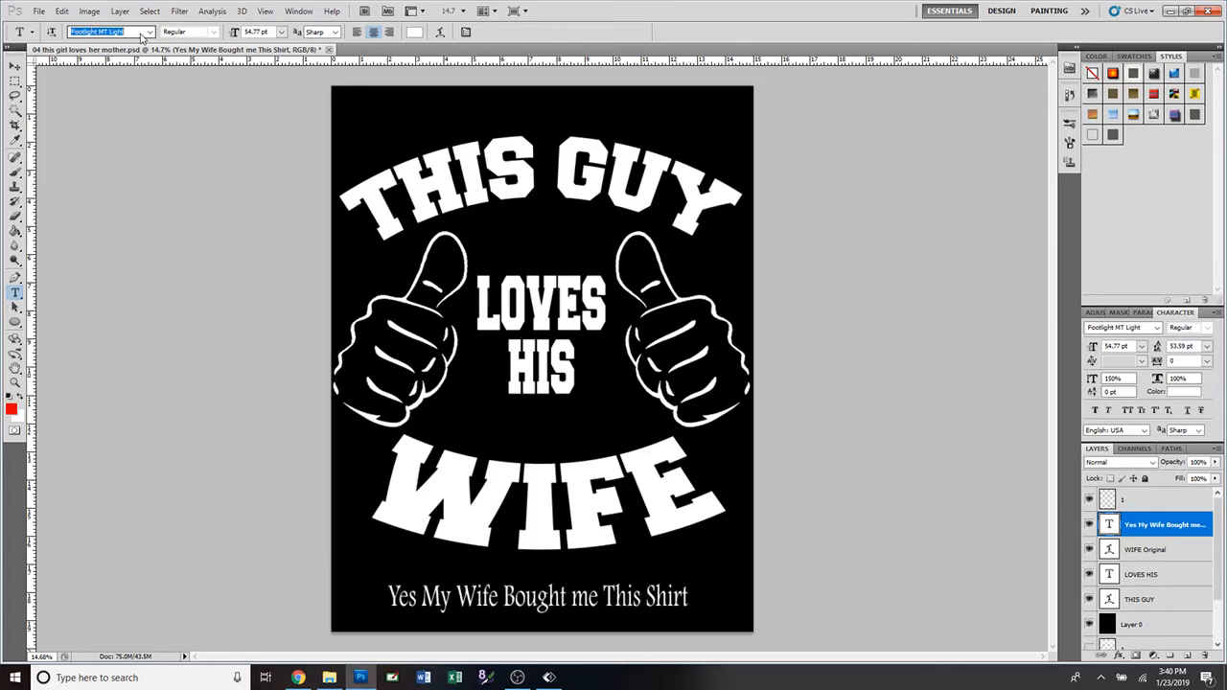
{"action": "key", "text": "Up"}
{"action": "key", "text": "Up"}
{"action": "key", "text": "Up"}
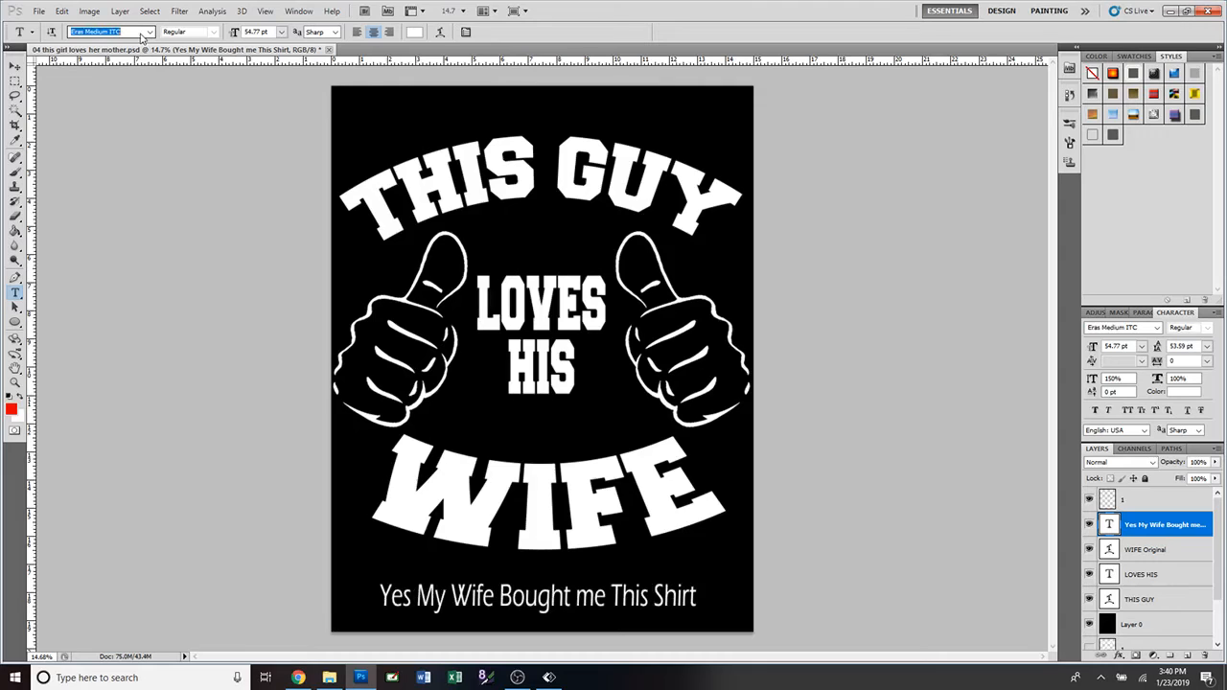
{"action": "key", "text": "Up"}
{"action": "key", "text": "Up"}
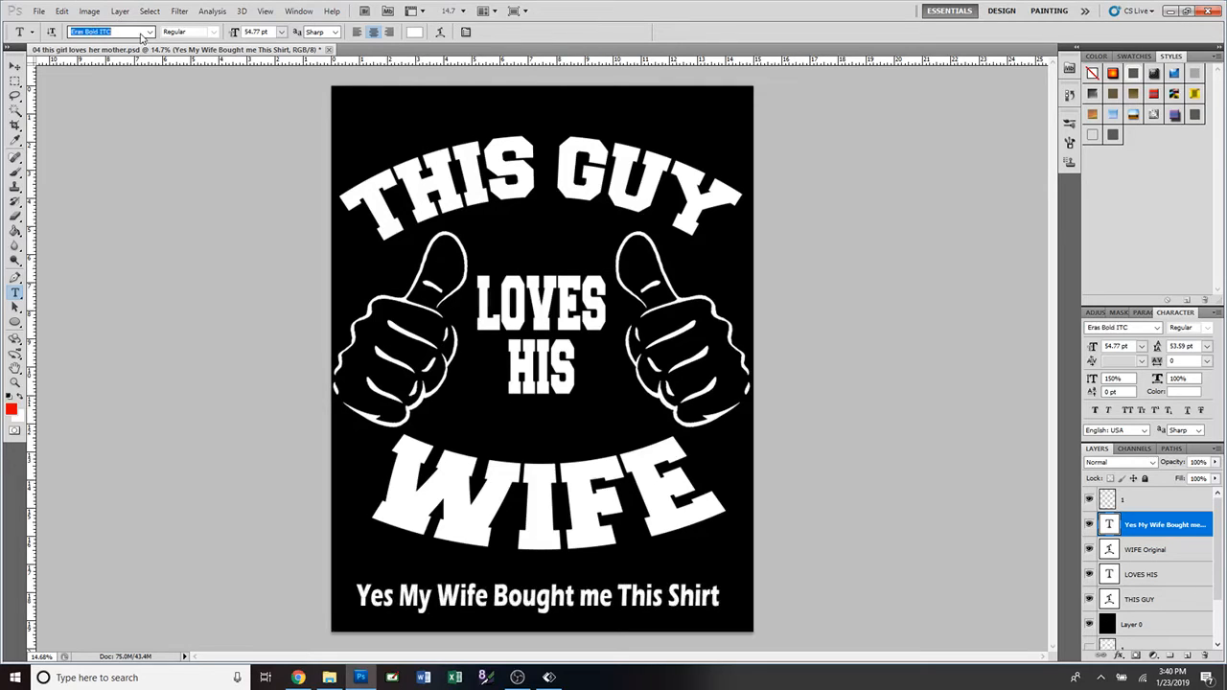
{"action": "key", "text": "Up"}
{"action": "key", "text": "Up"}
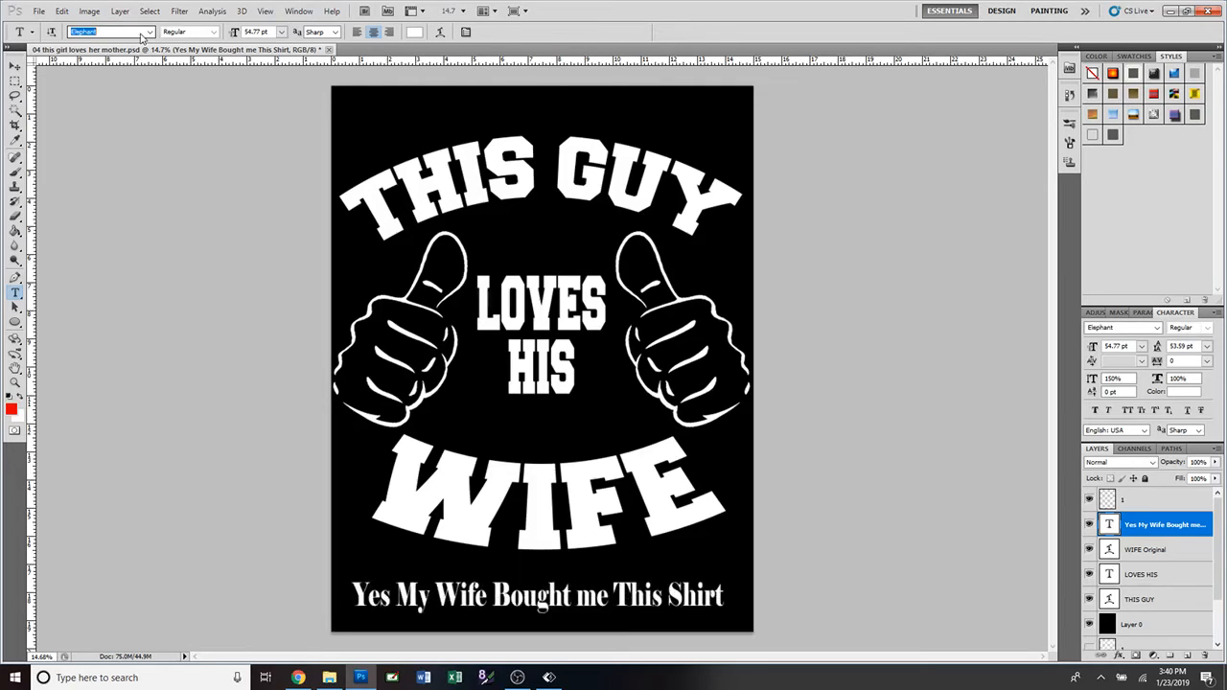
{"action": "key", "text": "Up"}
{"action": "key", "text": "Up"}
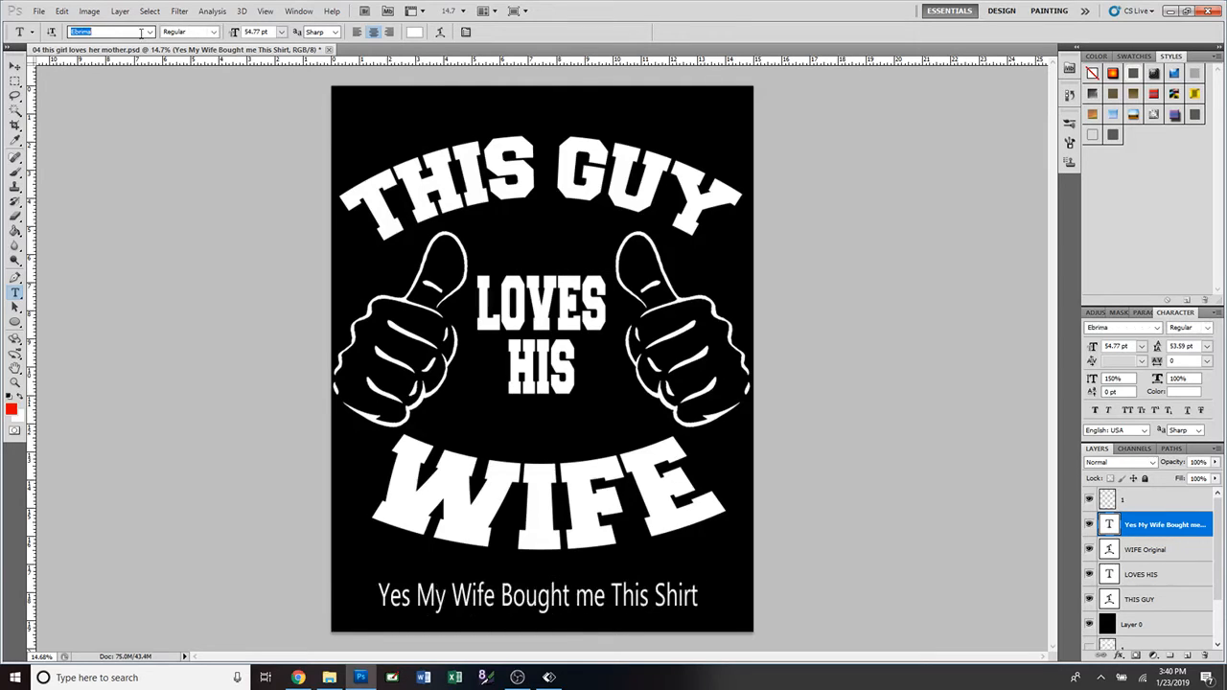
{"action": "key", "text": "Up"}
{"action": "key", "text": "Up"}
{"action": "key", "text": "Up"}
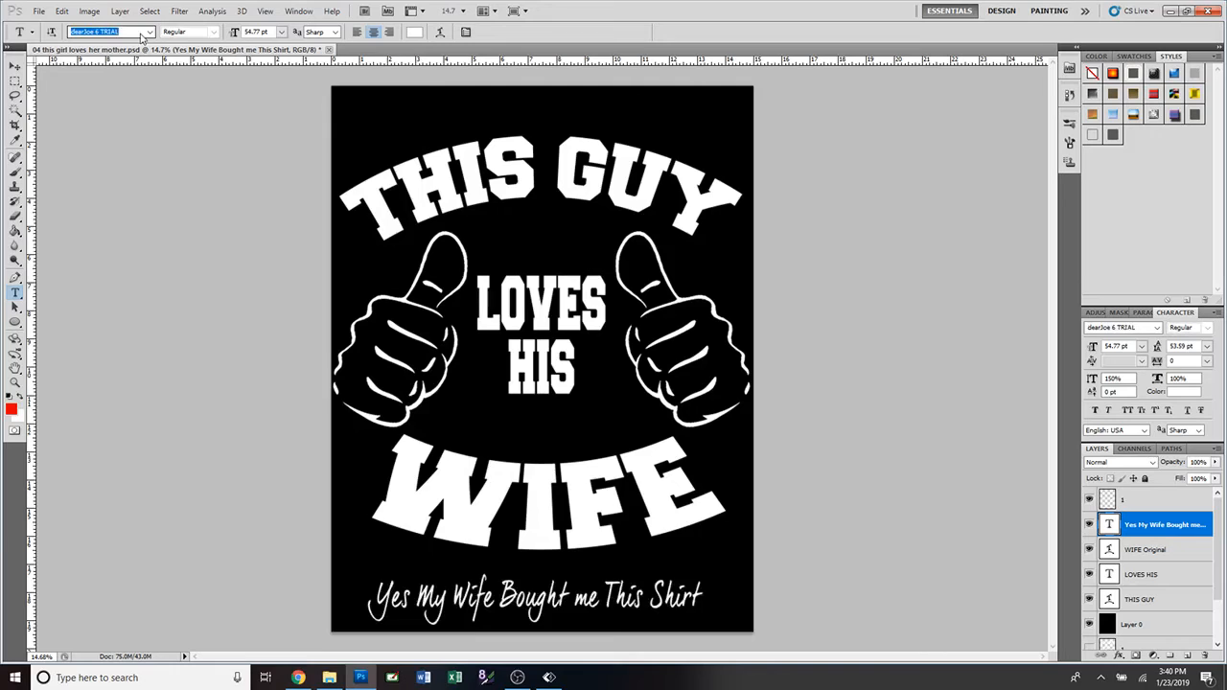
{"action": "key", "text": "Up"}
{"action": "key", "text": "Up"}
{"action": "key", "text": "Up"}
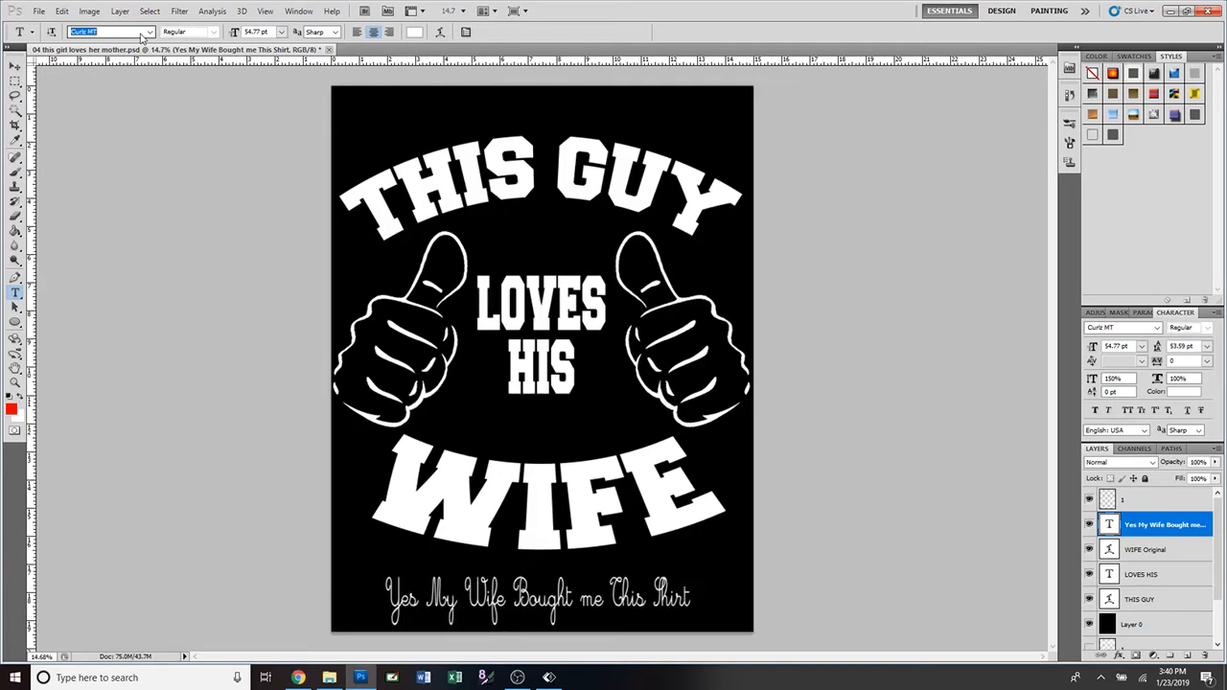
{"action": "key", "text": "Up"}
{"action": "key", "text": "Up"}
{"action": "key", "text": "Up"}
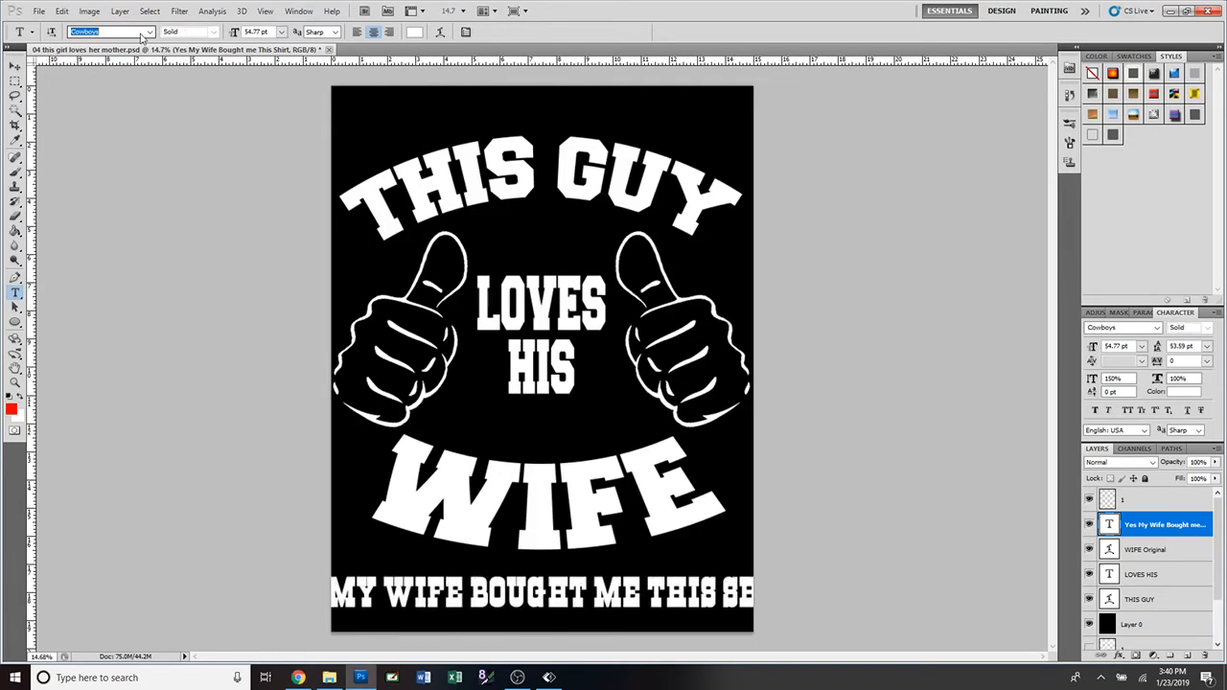
{"action": "key", "text": "Up"}
{"action": "key", "text": "Up"}
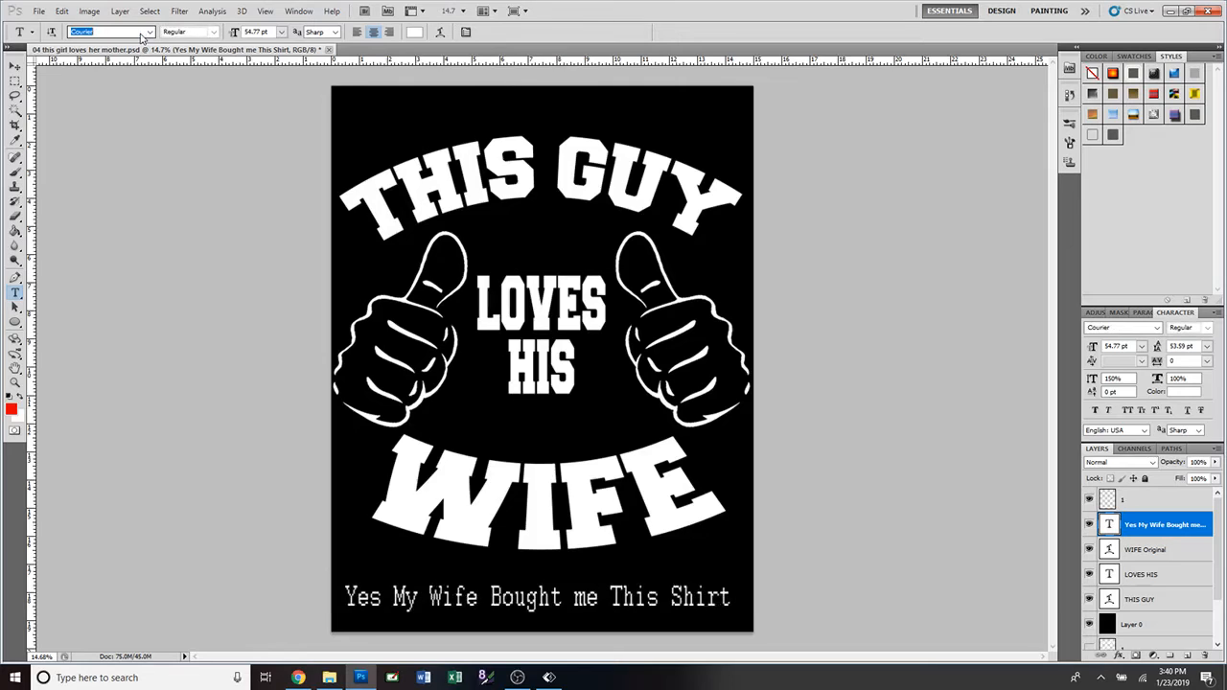
{"action": "key", "text": "Up"}
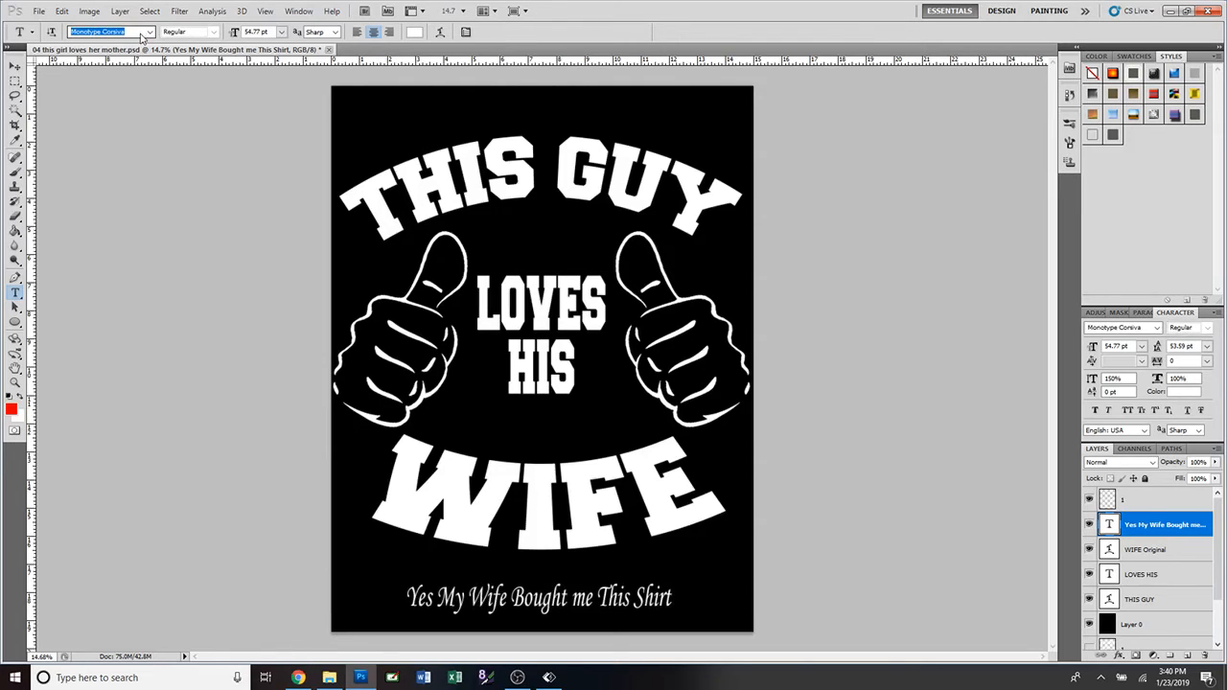
{"action": "key", "text": "Up"}
{"action": "key", "text": "Up"}
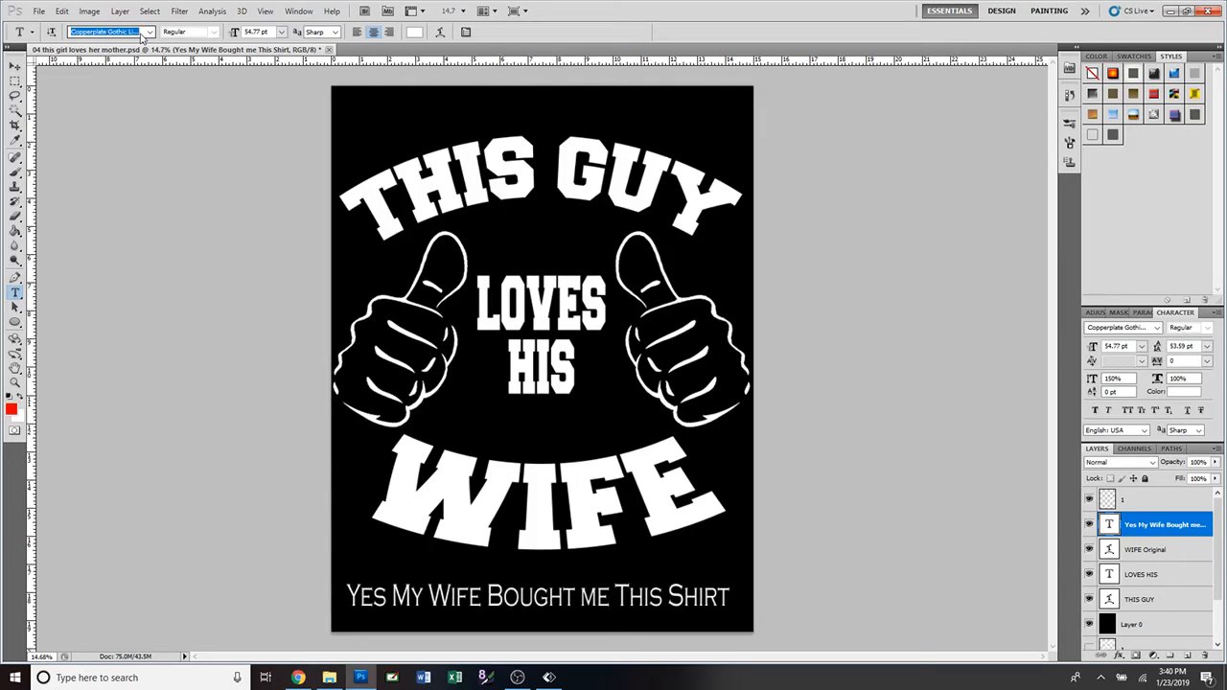
{"action": "left_click", "coordinate": [140, 32]}
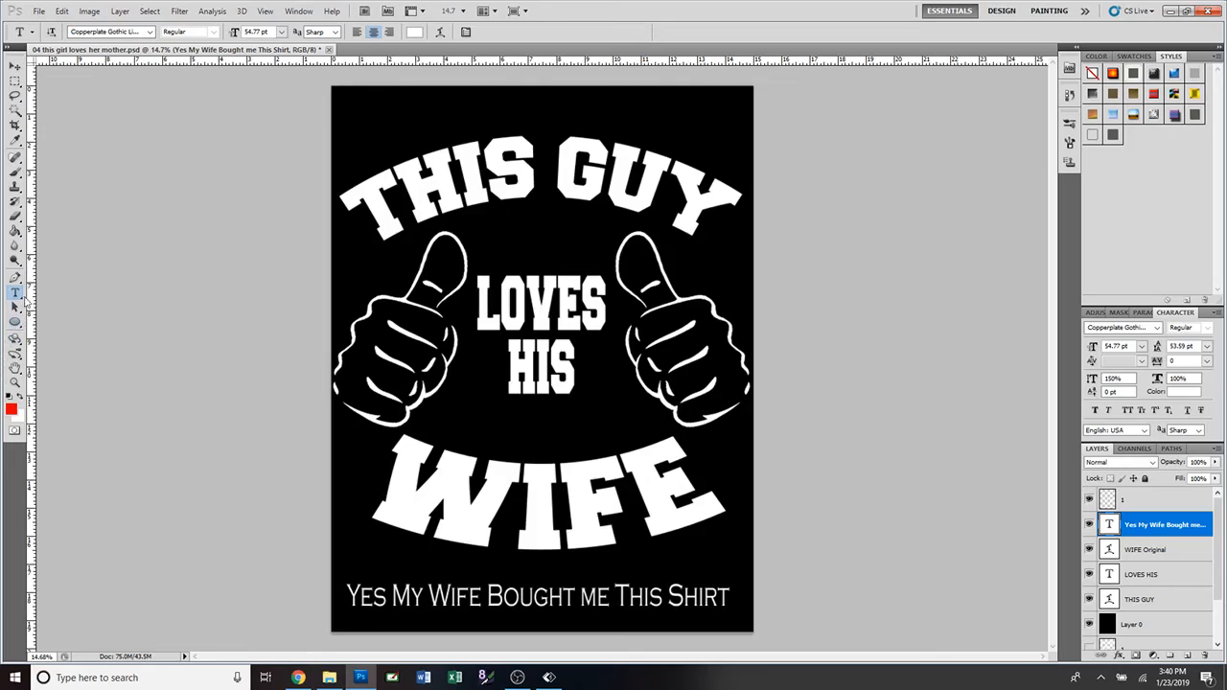
Step: Capitalize "me" to "Me" in the tagline and move the line up to sit just beneath WIFE
{"action": "left_click", "coordinate": [596, 597]}
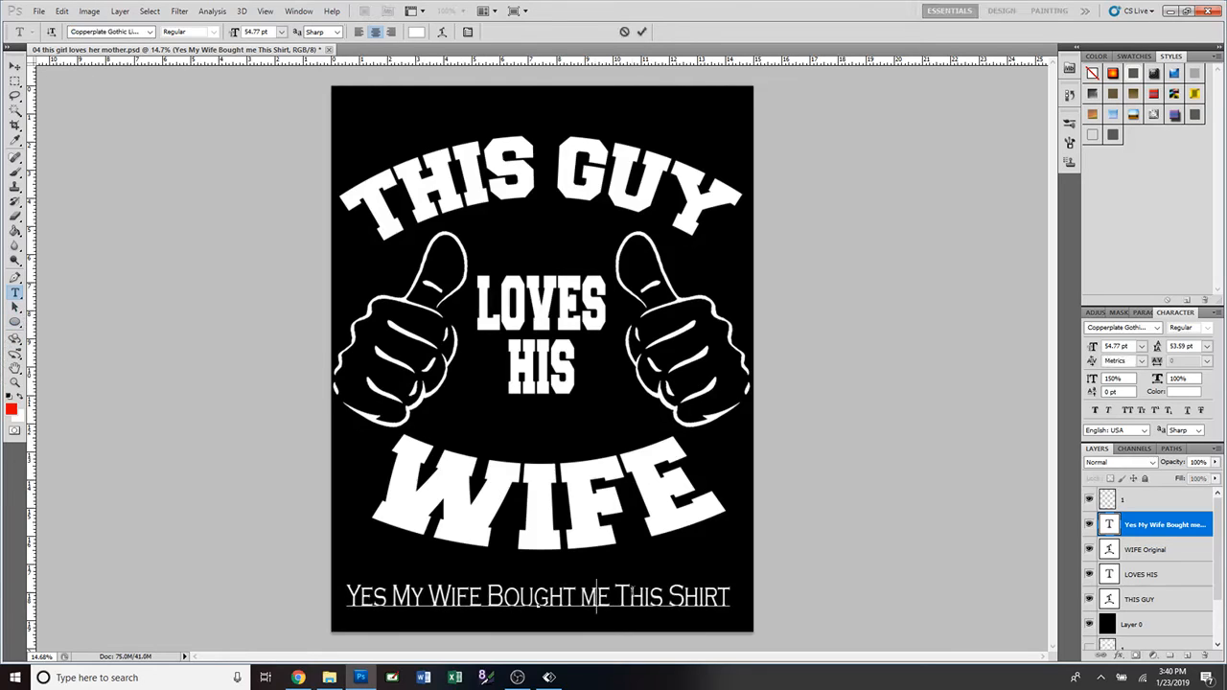
{"action": "key", "text": "BackSpace"}
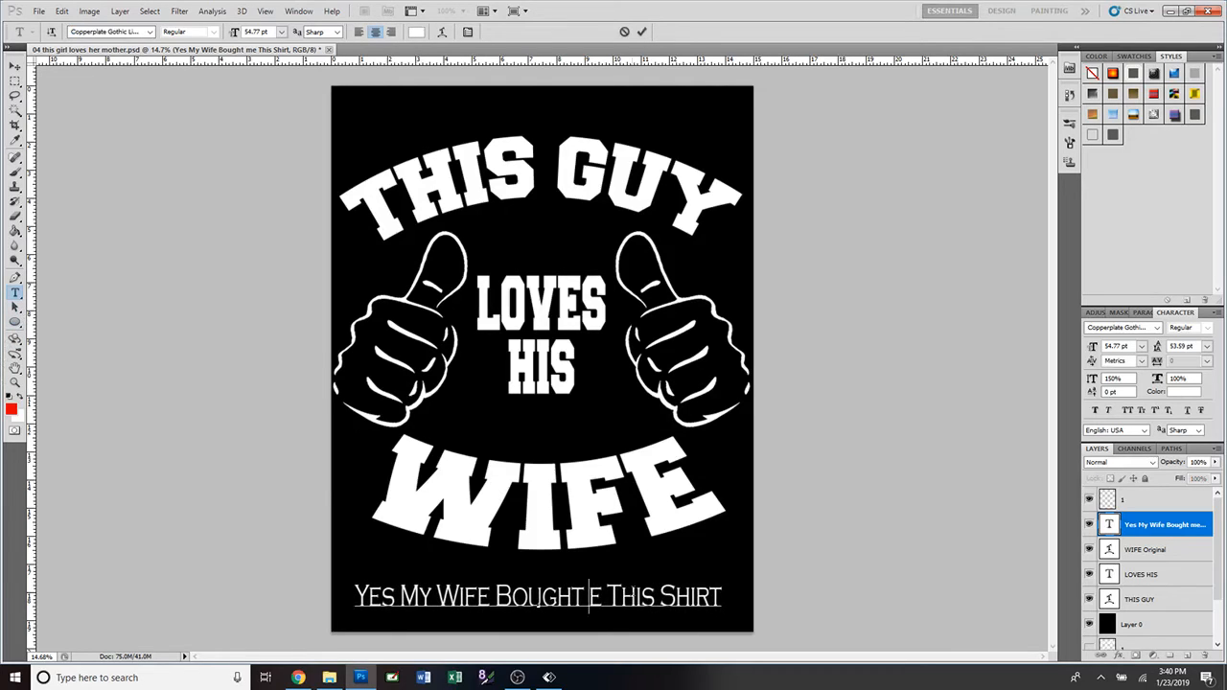
{"action": "type", "text": "M"}
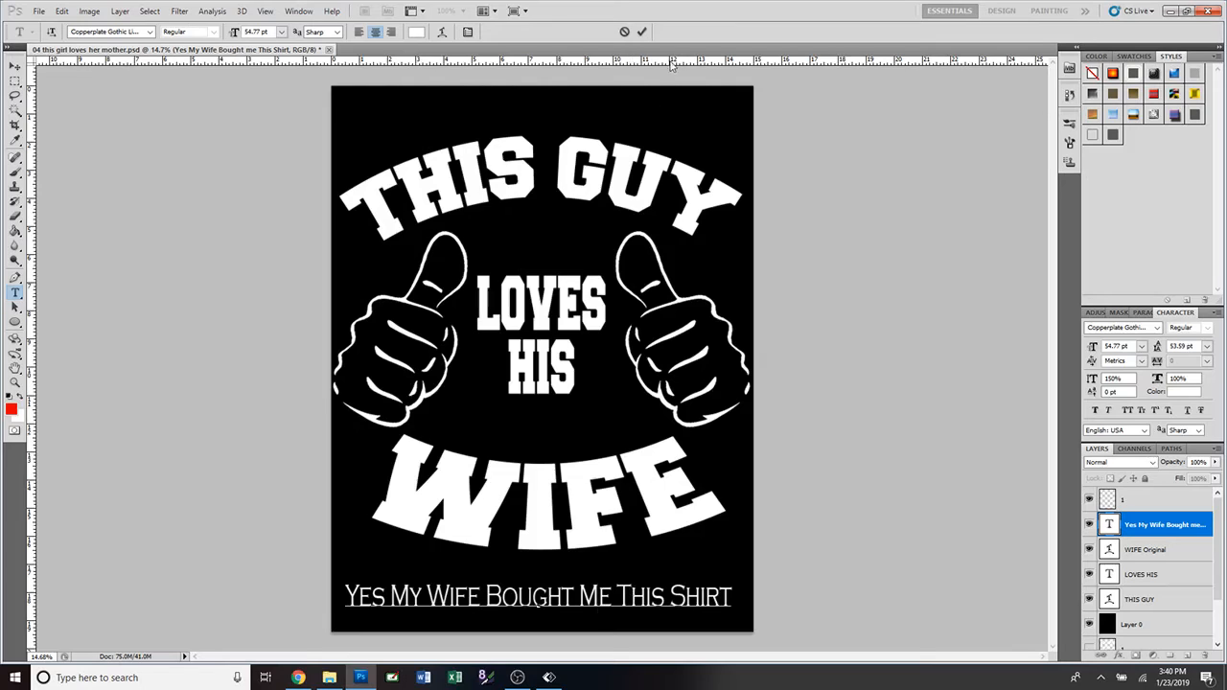
{"action": "left_click", "coordinate": [643, 33]}
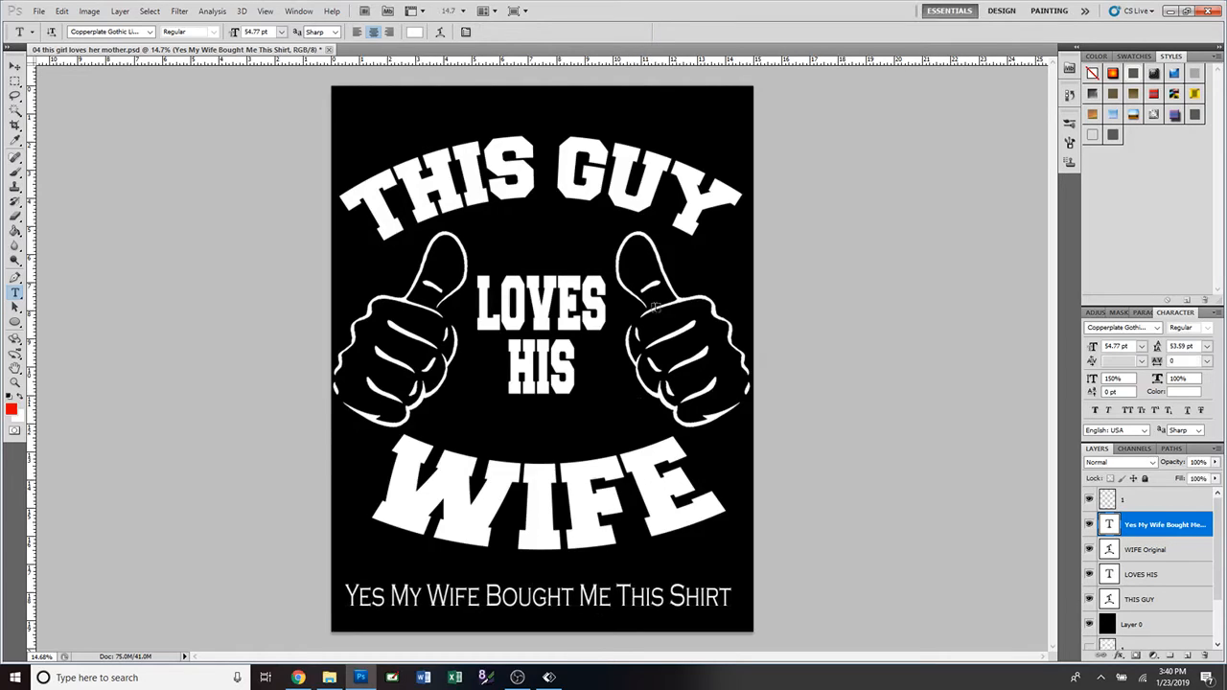
{"action": "left_click", "coordinate": [17, 67]}
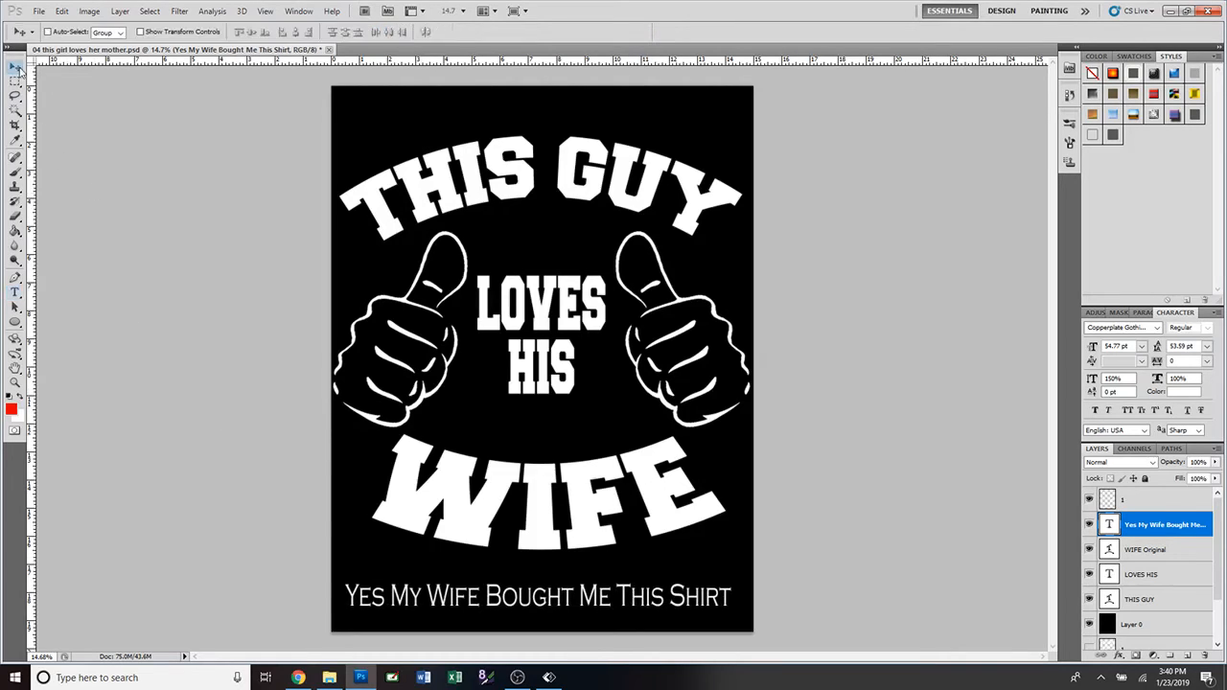
{"action": "left_click_drag", "start_coordinate": [564, 611], "coordinate": [568, 588]}
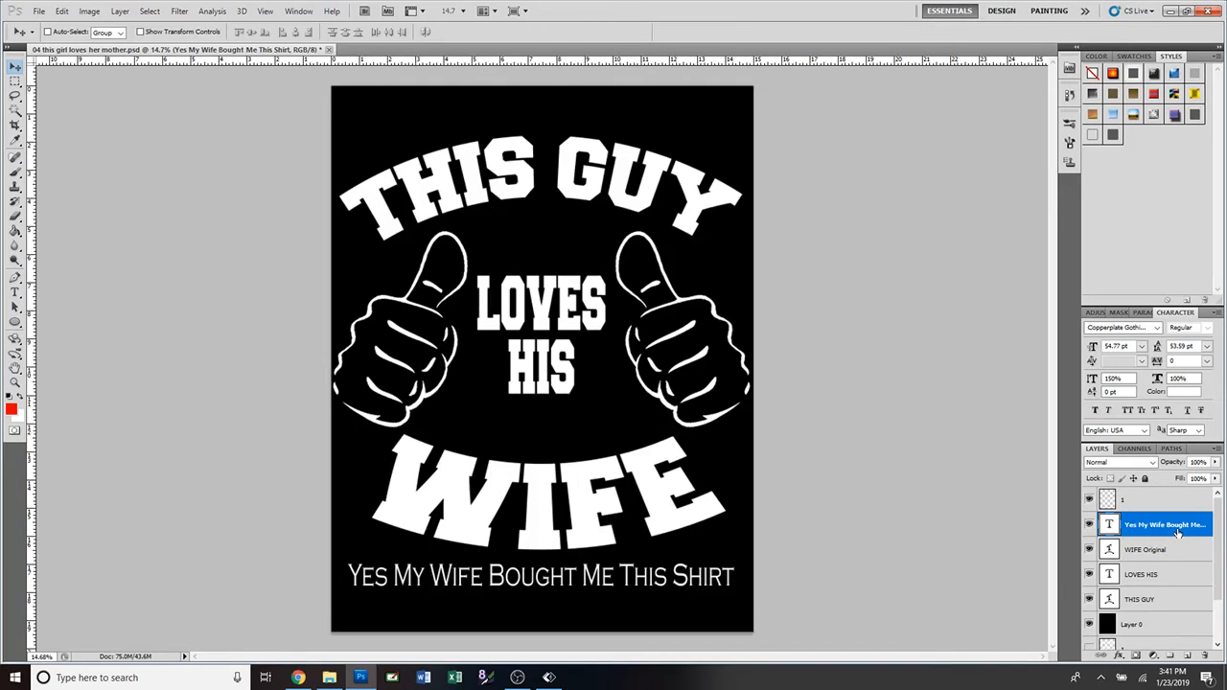
Step: Select all four text layers as a range, pick just the tagline and LOVES HIS layers together, and reselect the tagline layer alone
{"action": "left_click", "coordinate": [1144, 607]}
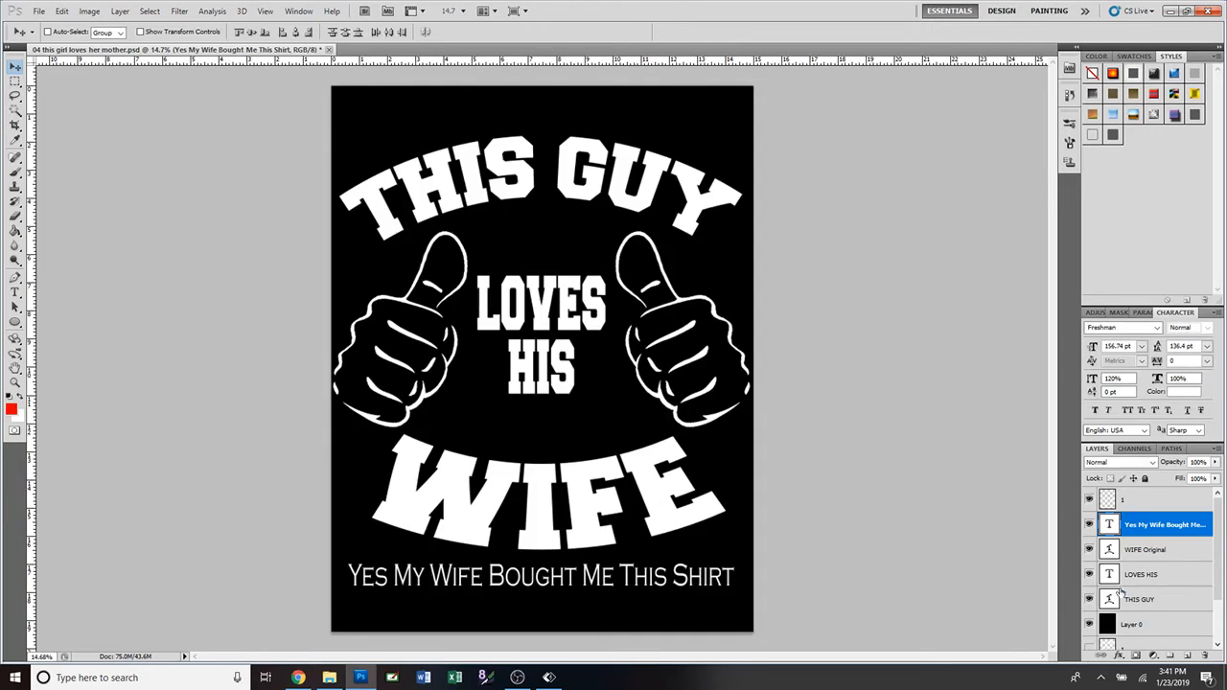
{"action": "left_click", "coordinate": [1122, 598], "text": "shift"}
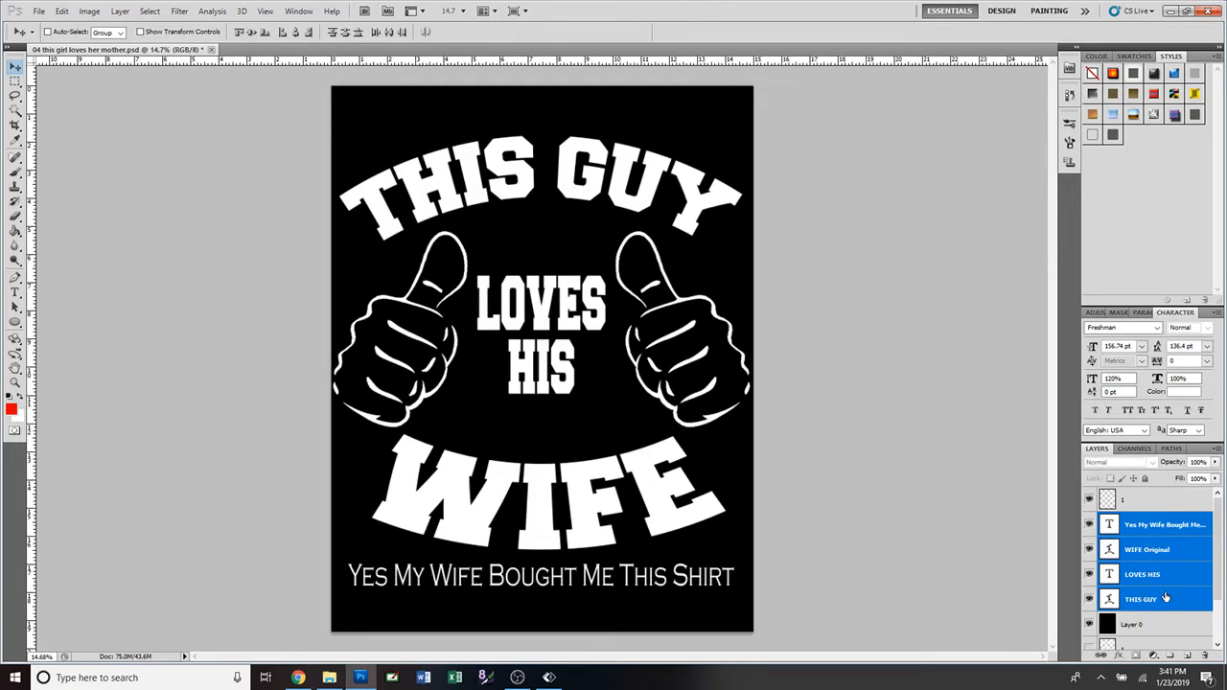
{"action": "left_click", "coordinate": [1165, 529]}
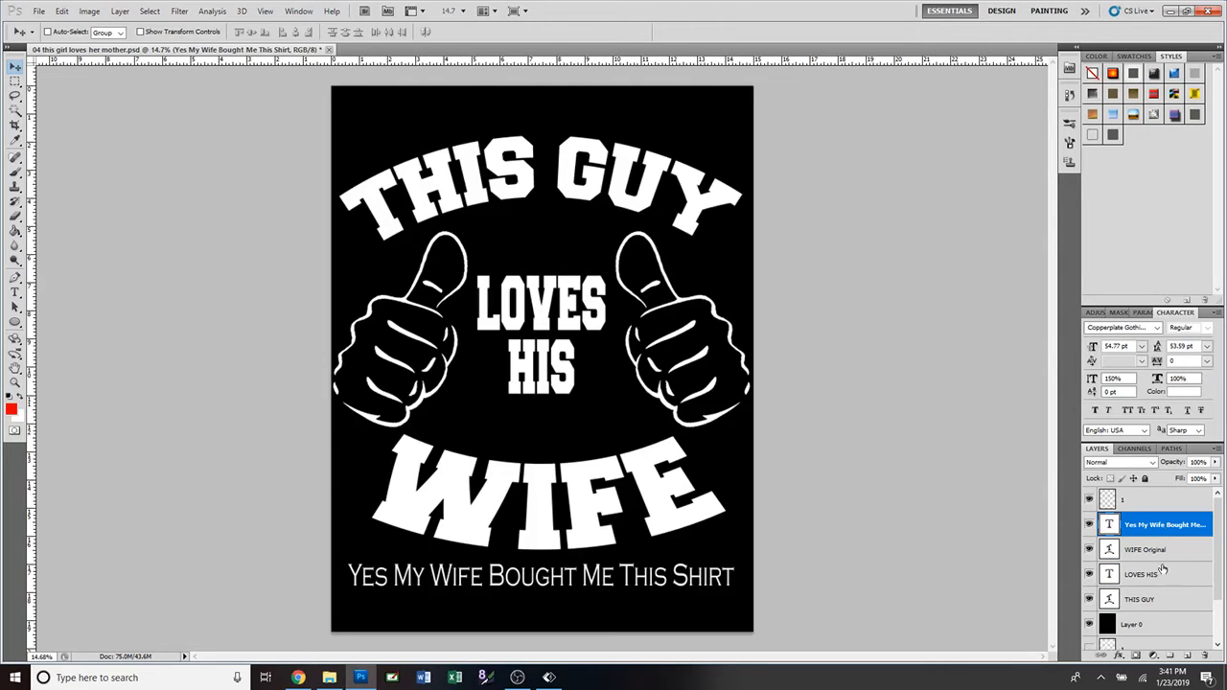
{"action": "left_click", "coordinate": [1160, 573], "text": "ctrl"}
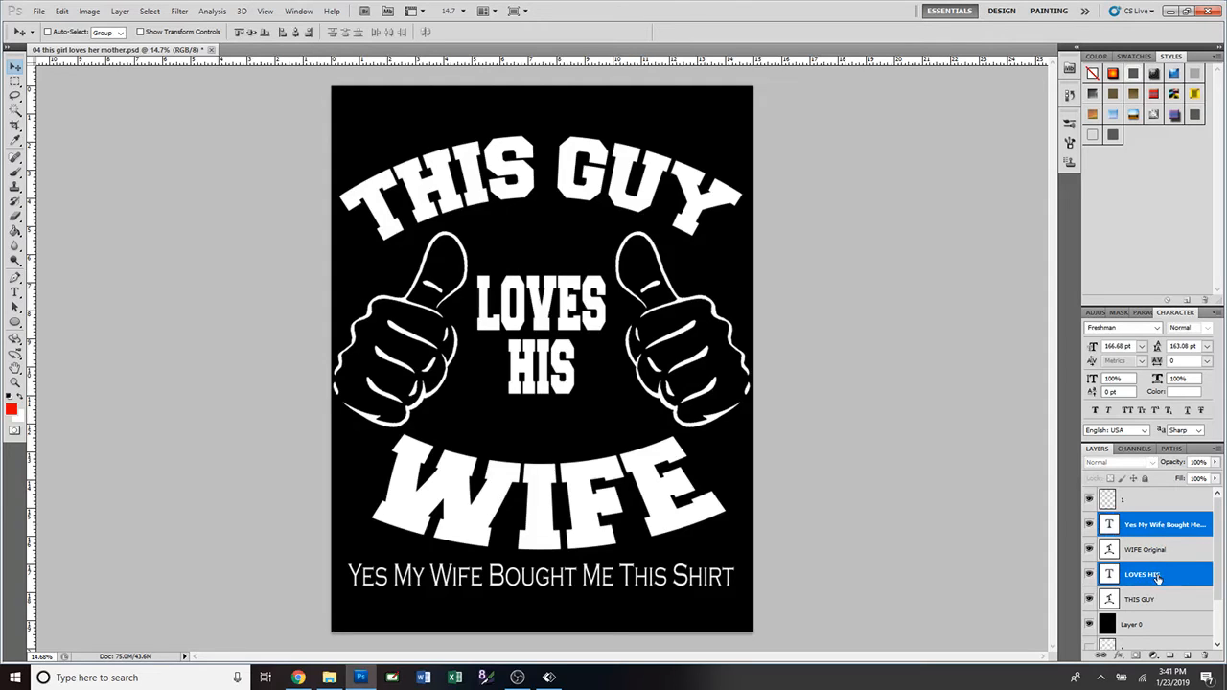
{"action": "left_click", "coordinate": [1158, 527]}
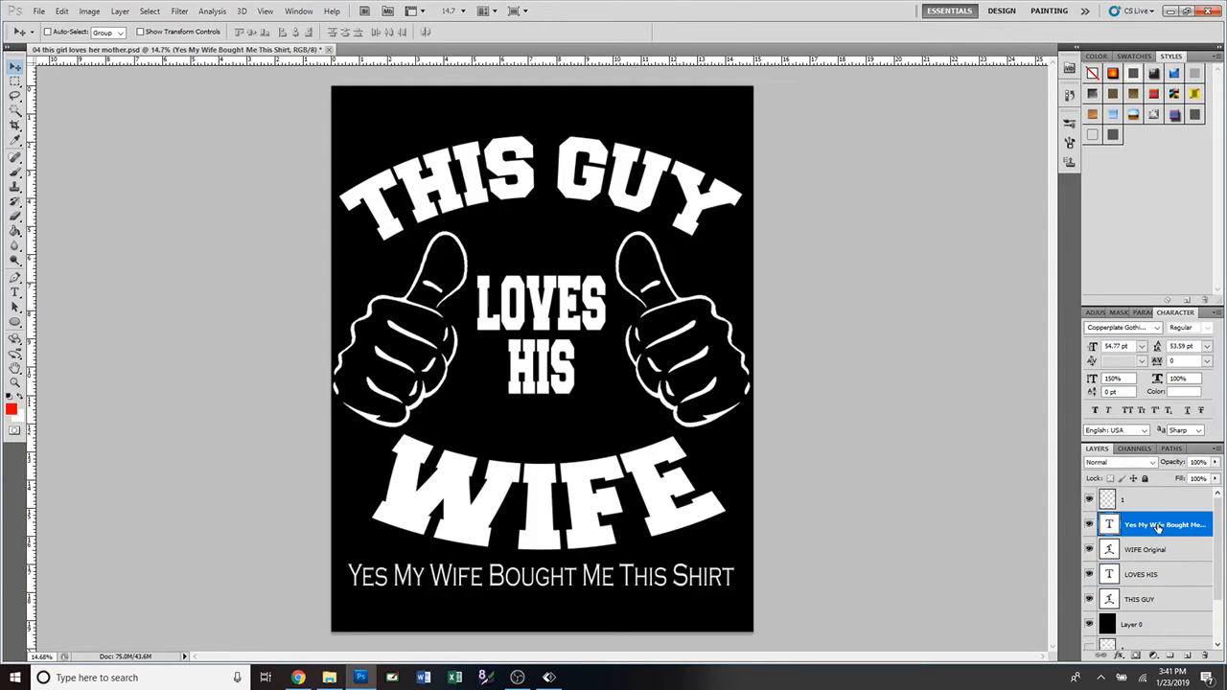
Step: Select layer ranges from the tagline down to LOVES HIS and THIS GUY, and pick only the tagline and LOVES HIS layers
{"action": "left_click", "coordinate": [1139, 576], "text": "shift"}
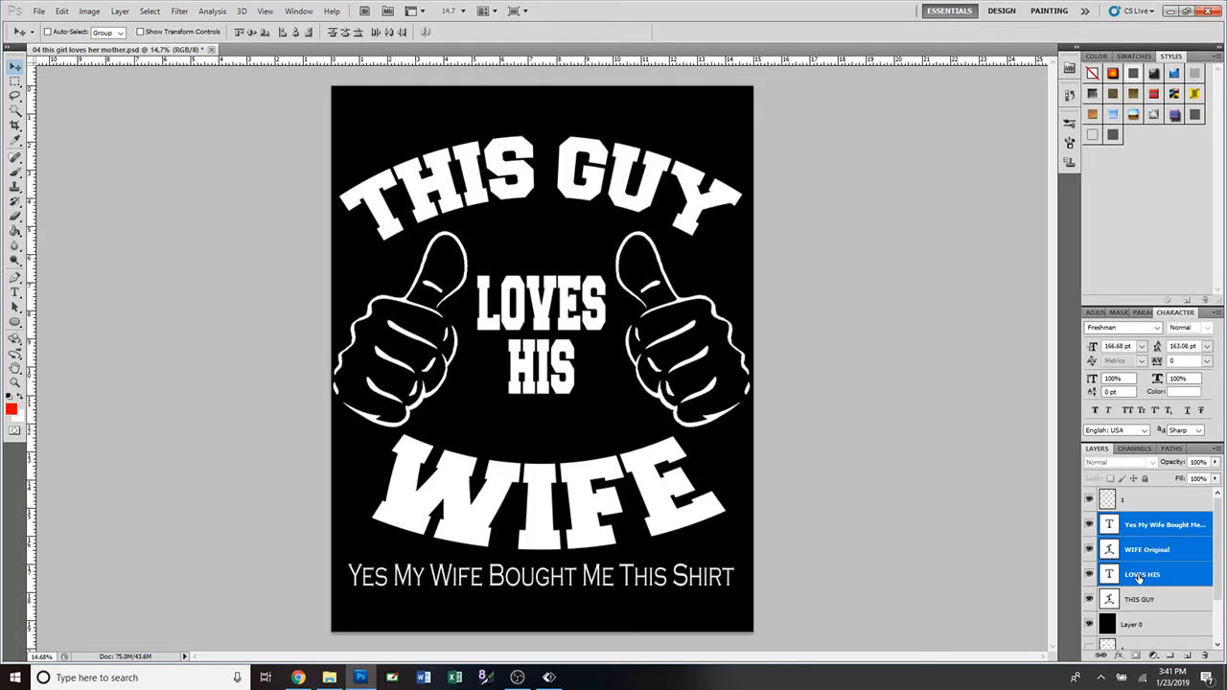
{"action": "left_click", "coordinate": [1148, 526]}
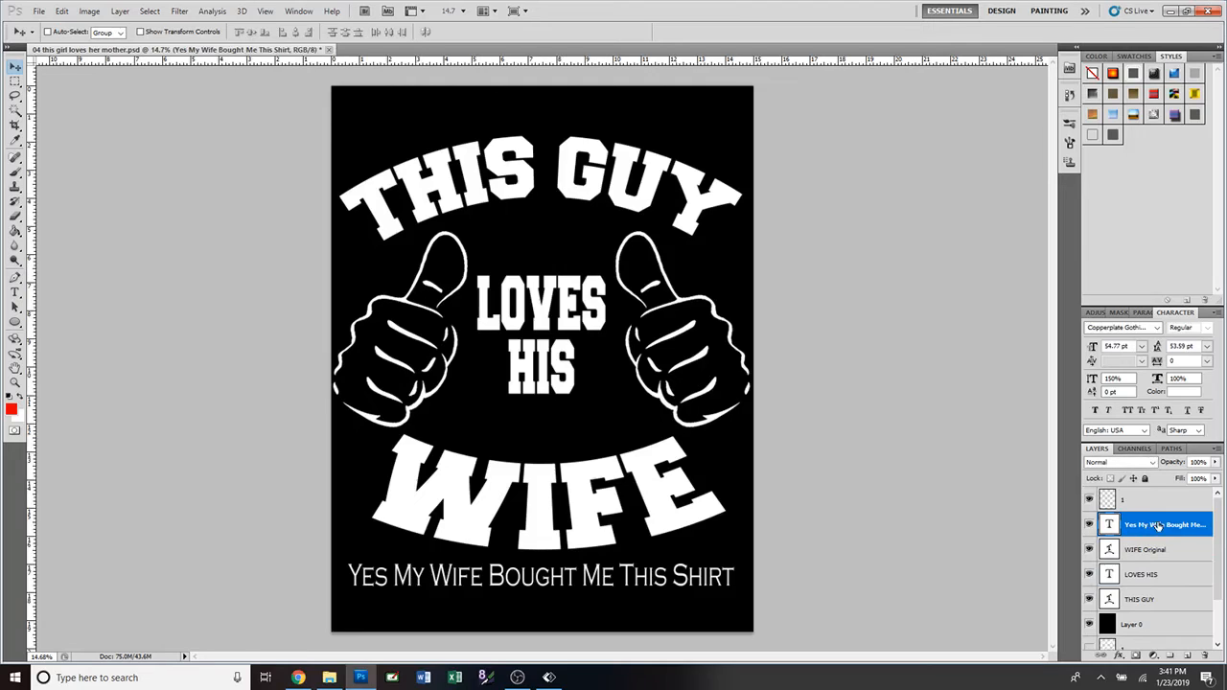
{"action": "left_click", "coordinate": [1137, 578], "text": "ctrl"}
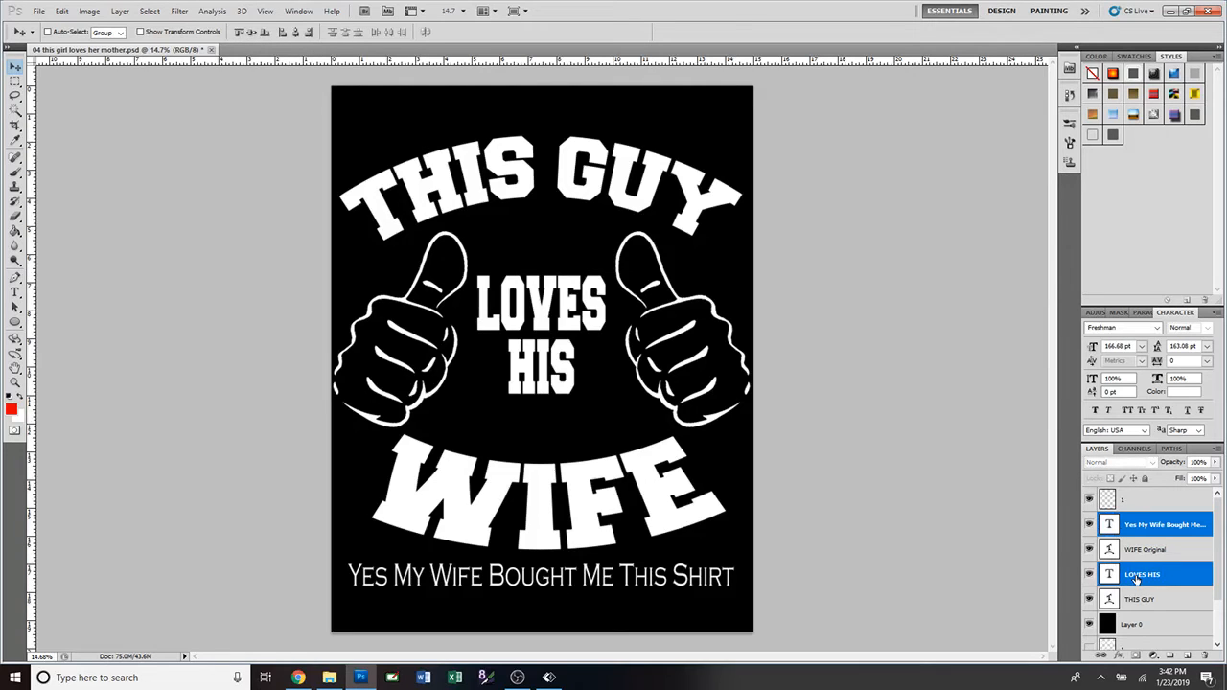
{"action": "left_click", "coordinate": [1140, 533]}
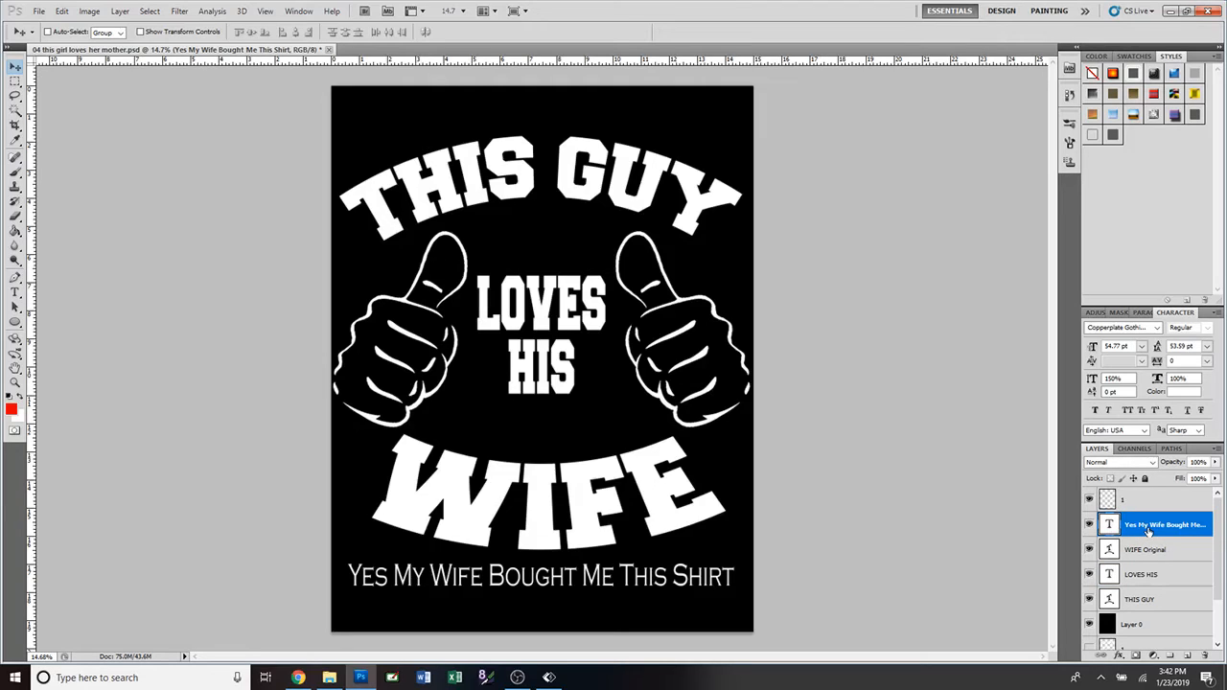
{"action": "left_click", "coordinate": [1141, 602], "text": "shift"}
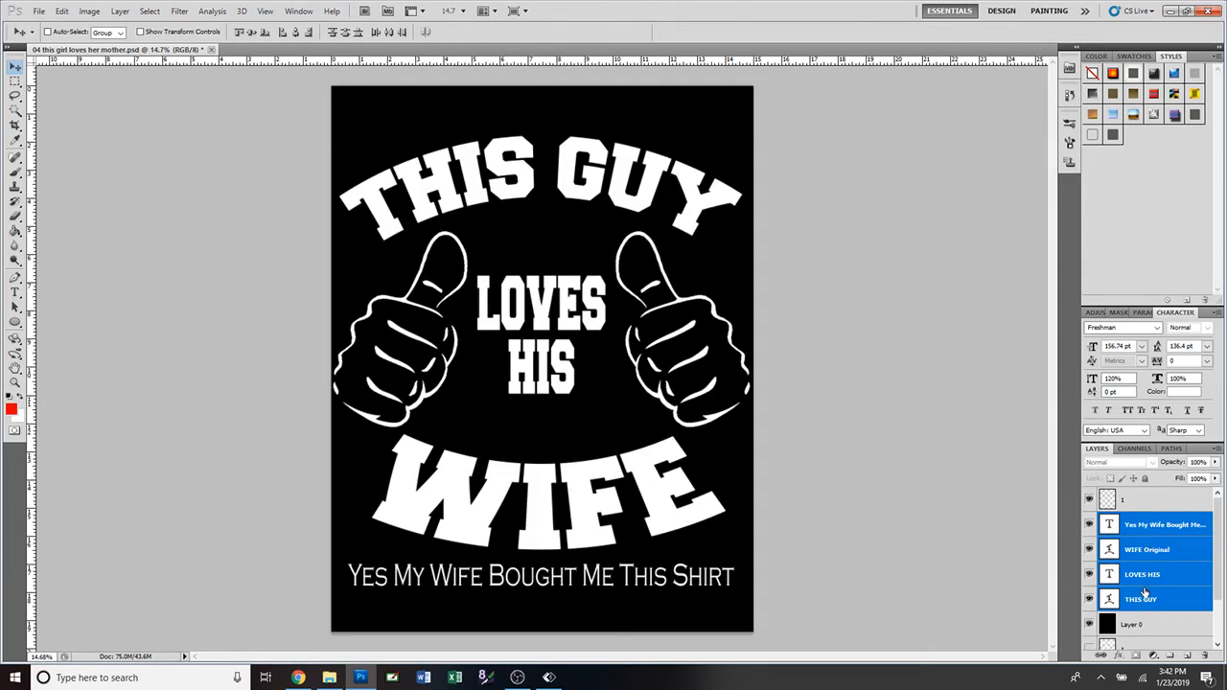
{"action": "left_click", "coordinate": [1142, 527]}
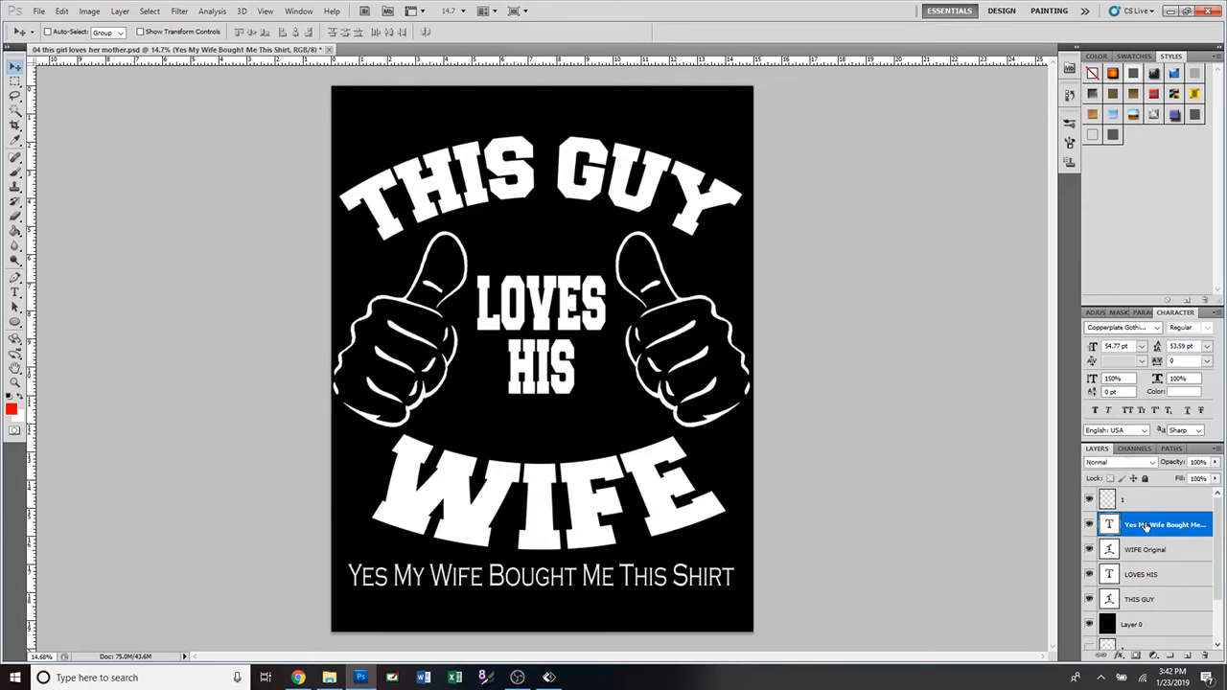
{"action": "left_click", "coordinate": [1147, 576], "text": "ctrl"}
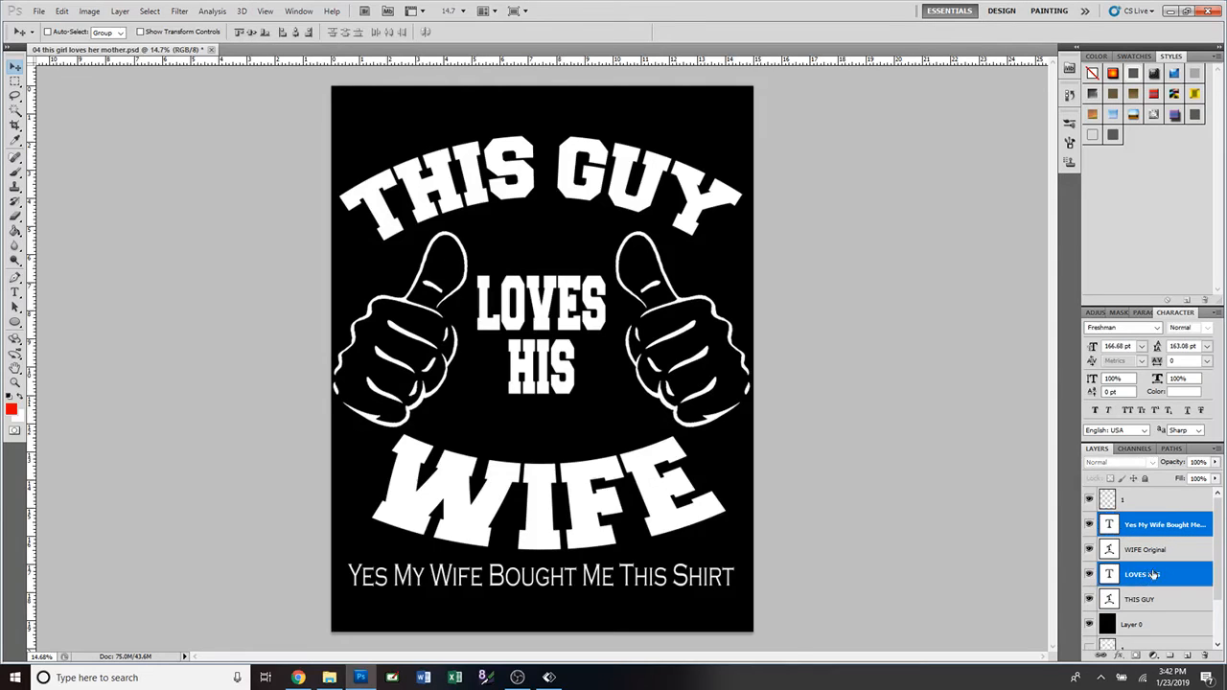
Step: Select the four text layers from the tagline through THIS GUY and align their horizontal centers
{"action": "left_click", "coordinate": [1153, 535]}
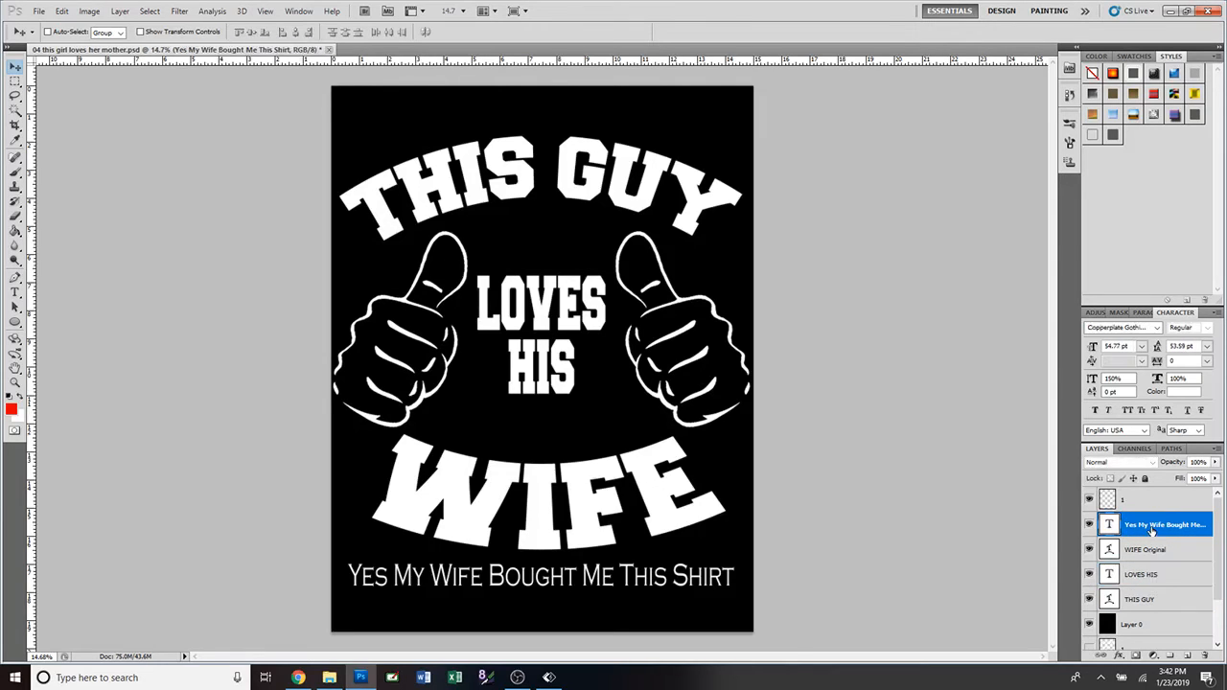
{"action": "left_click", "coordinate": [1148, 599], "text": "shift"}
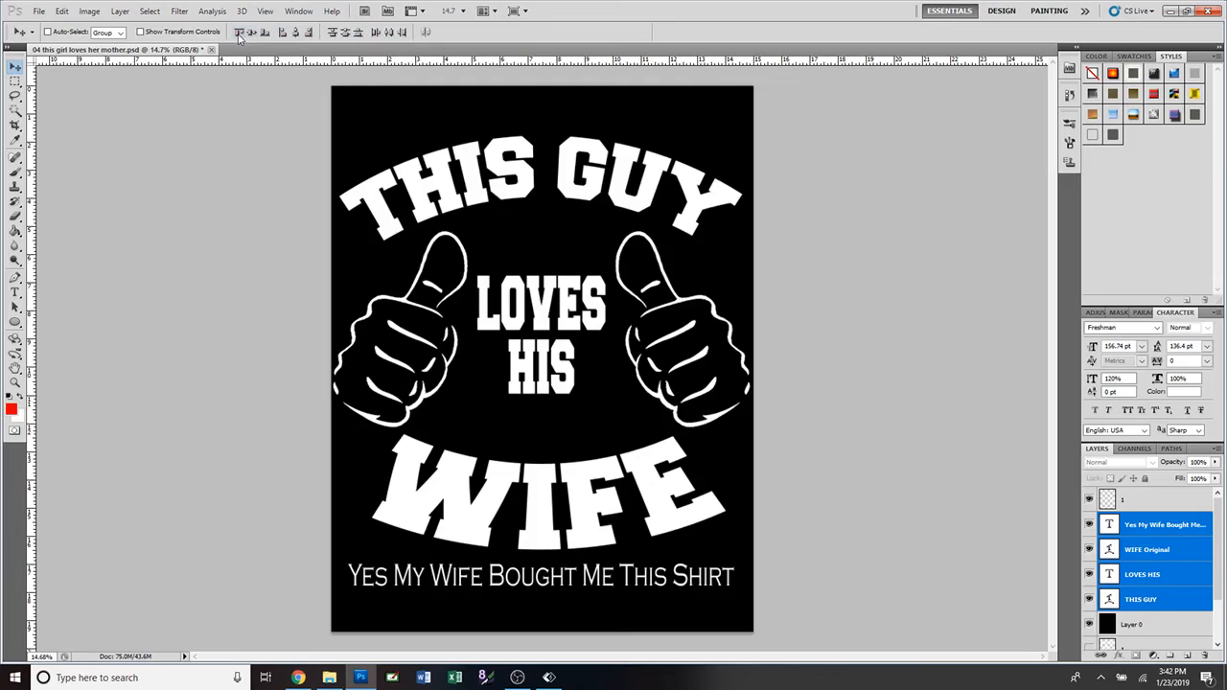
{"action": "left_click", "coordinate": [296, 32]}
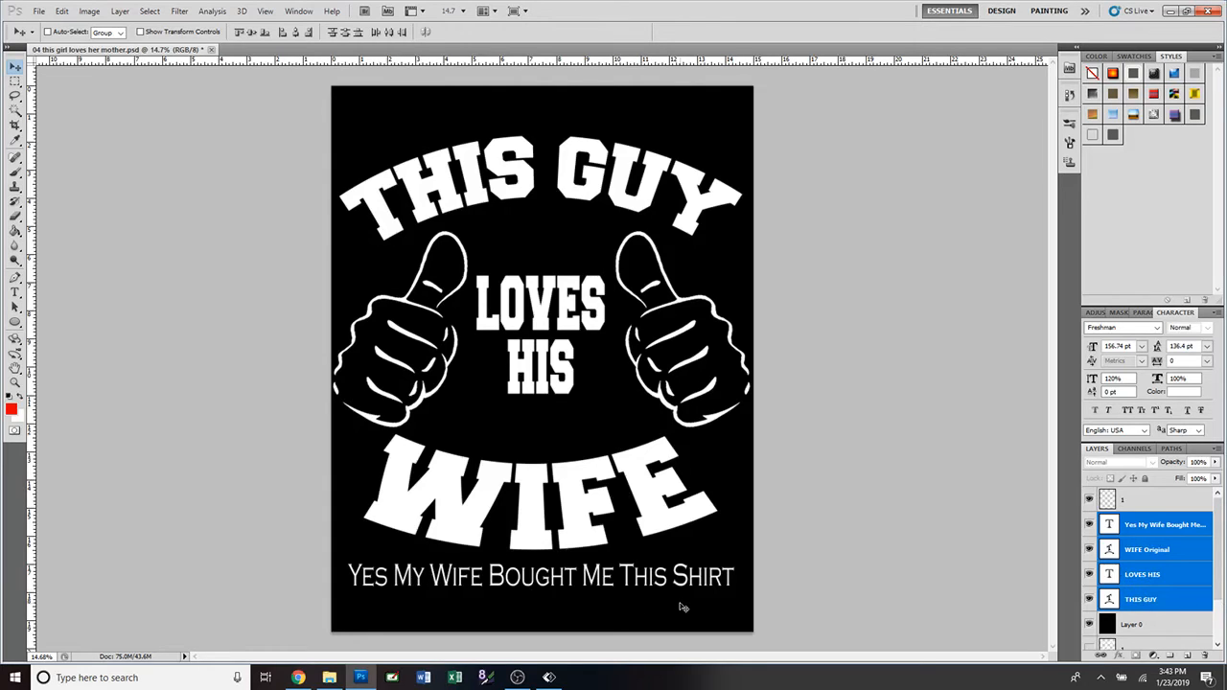
Step: Add a vertical guide at 50% to check the centering of the design, and hide the extras
{"action": "left_click", "coordinate": [266, 11]}
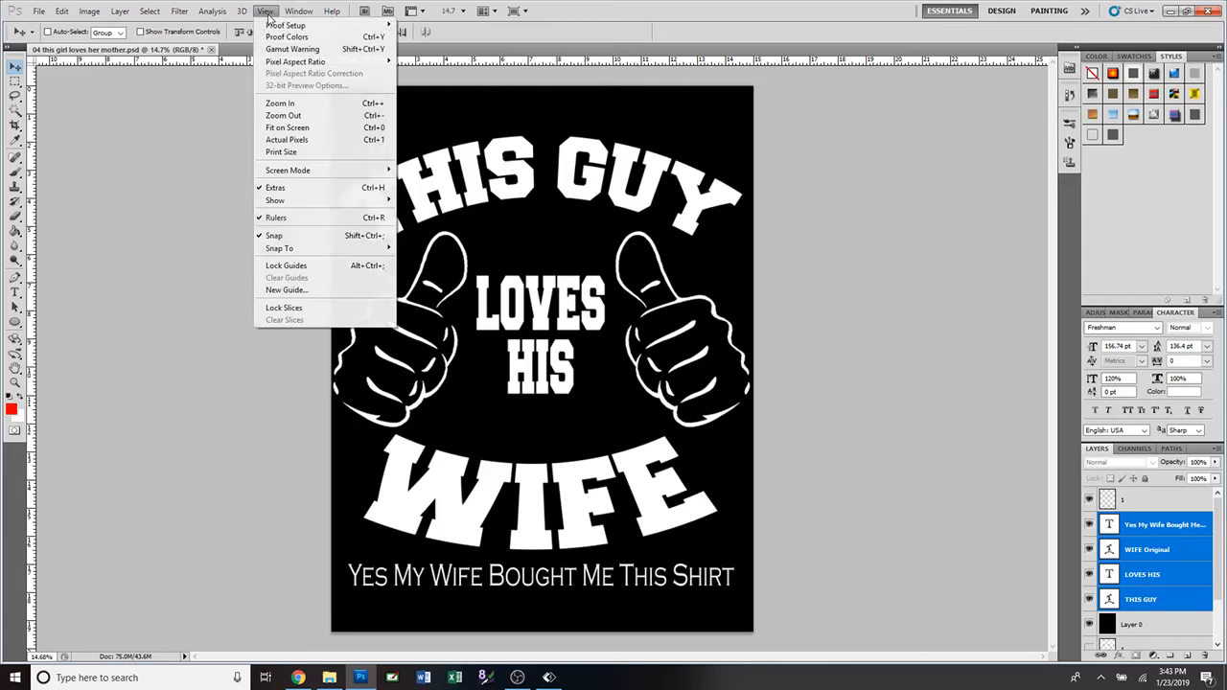
{"action": "left_click", "coordinate": [293, 291]}
{"action": "type", "text": "50"}
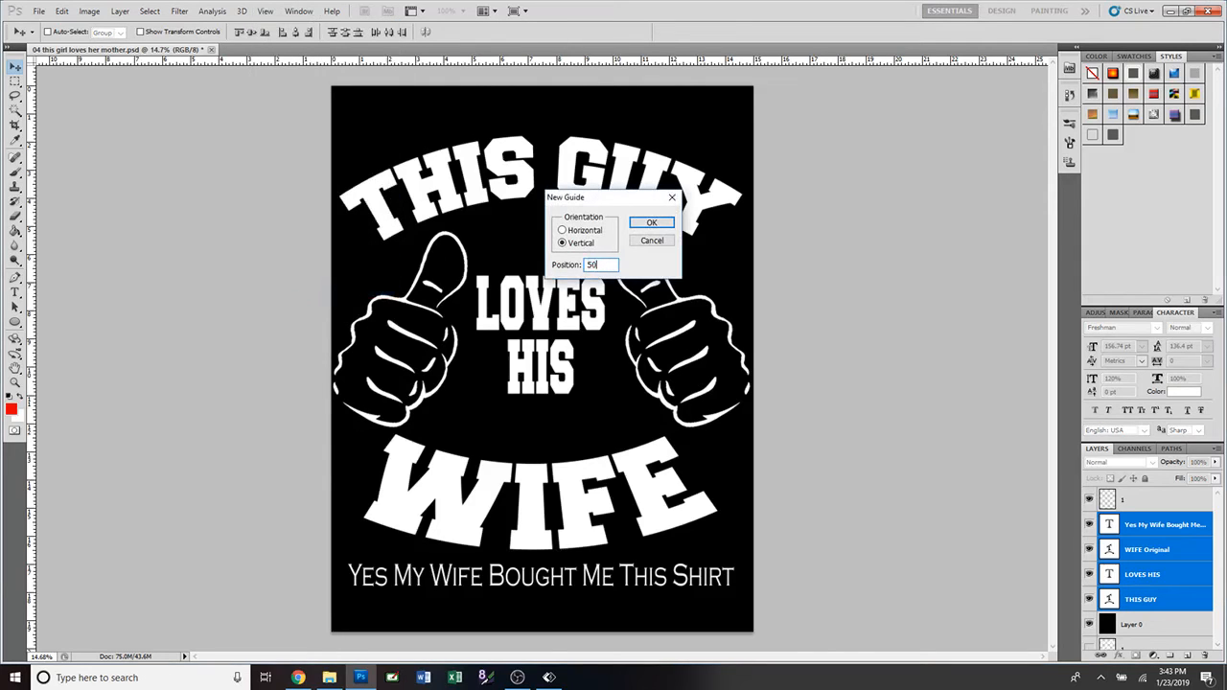
{"action": "type", "text": "%"}
{"action": "key", "text": "Return"}
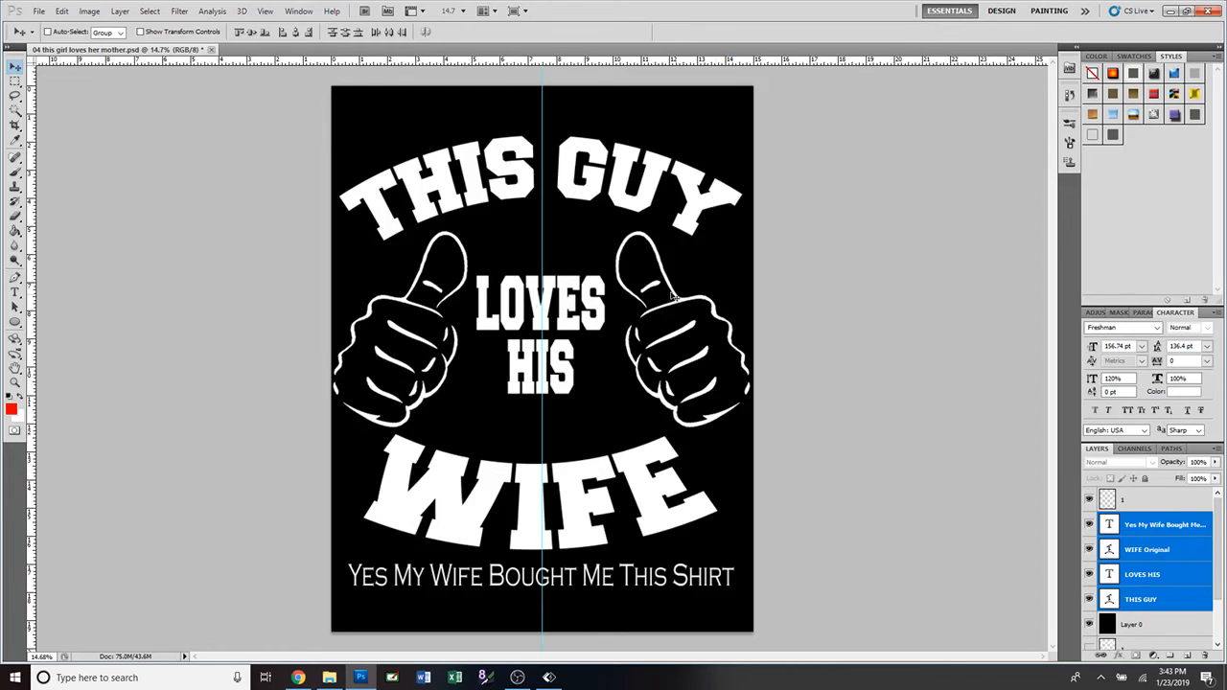
{"action": "left_click", "coordinate": [264, 11]}
{"action": "left_click", "coordinate": [291, 190]}
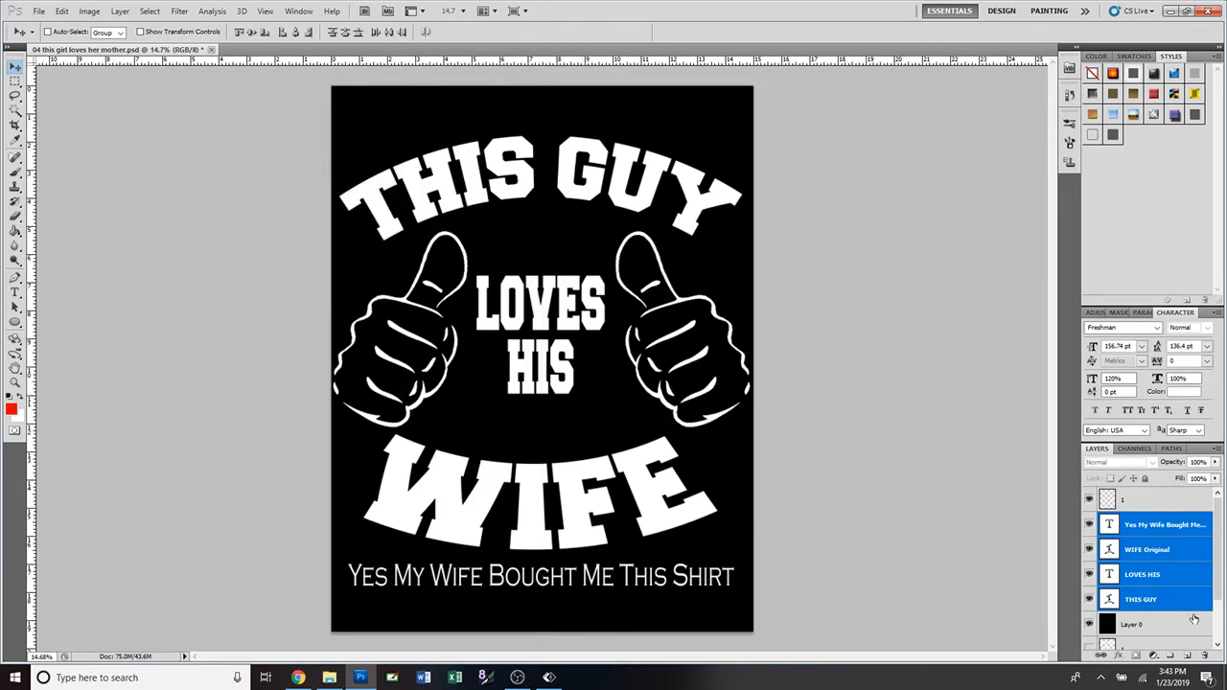
Step: Open Save As with the black Layer 0 background hidden, cancel saving, and show the background again
{"action": "scroll", "coordinate": [1194, 560], "scroll_direction": "down", "scroll_amount": 2}
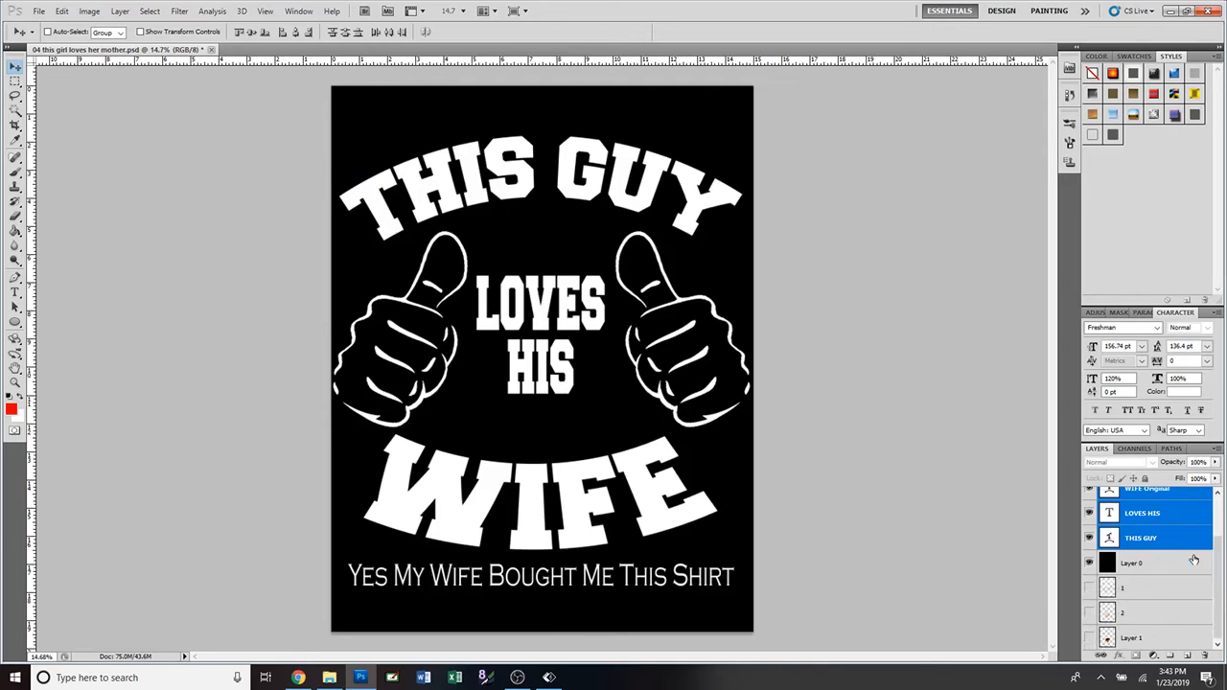
{"action": "left_click", "coordinate": [1090, 567]}
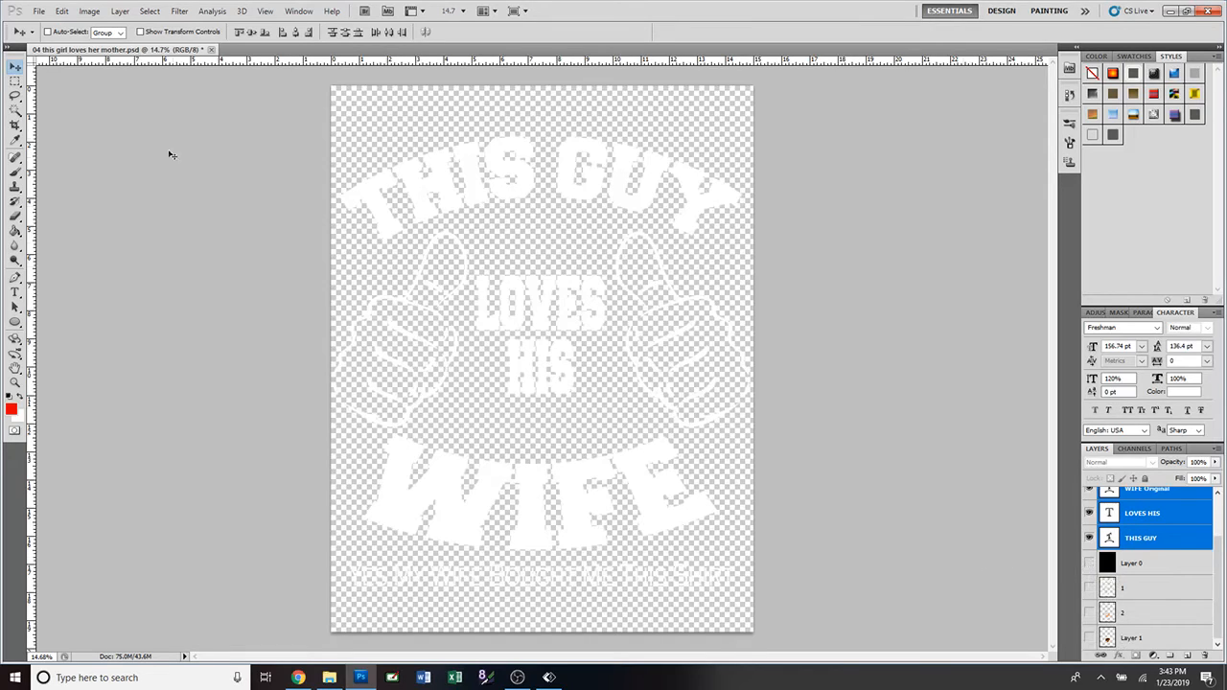
{"action": "left_click", "coordinate": [38, 14]}
{"action": "left_click", "coordinate": [84, 204]}
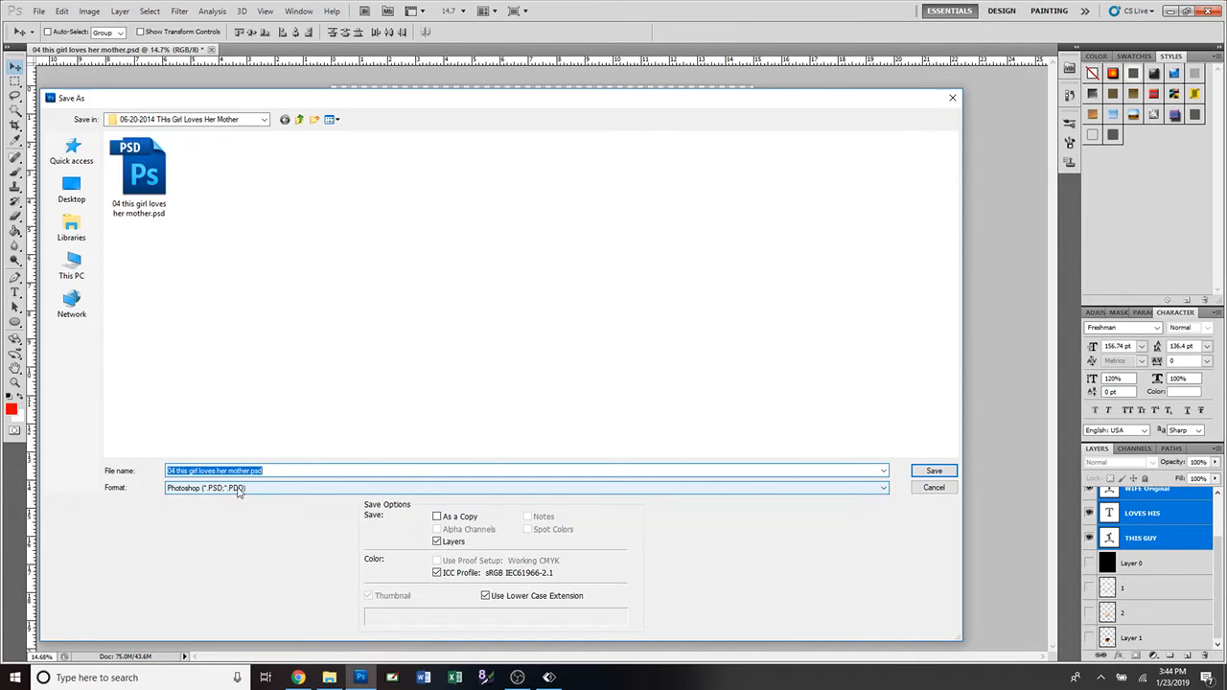
{"action": "left_click", "coordinate": [930, 488]}
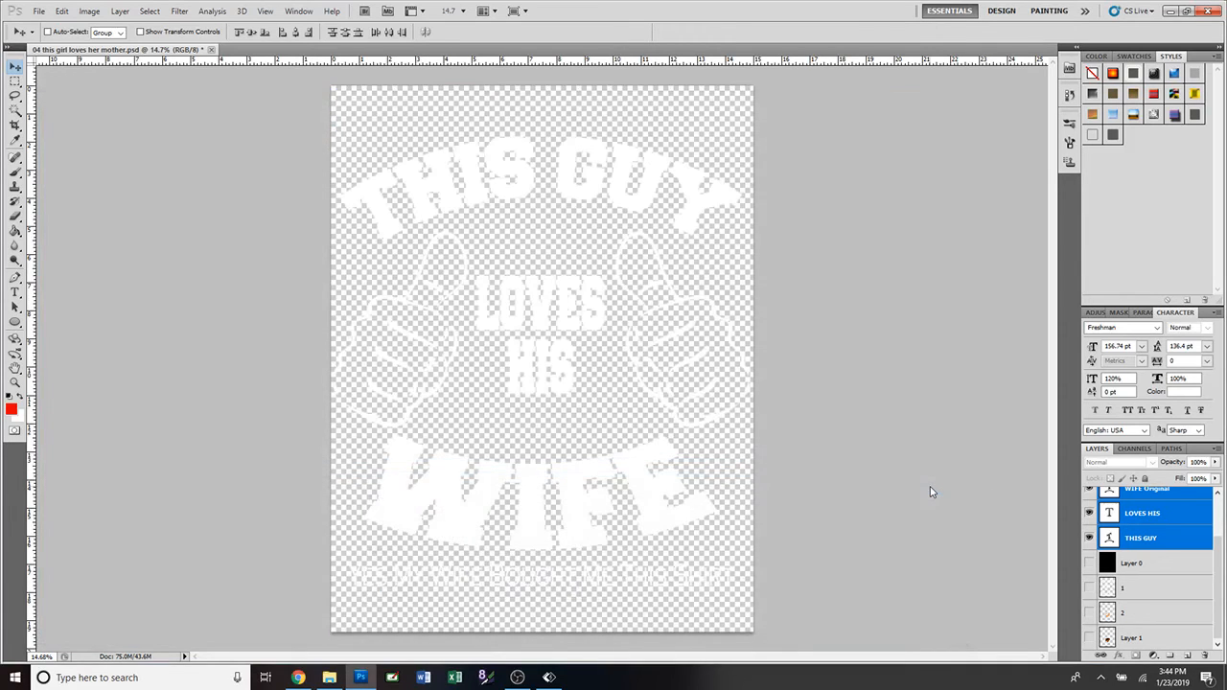
{"action": "left_click", "coordinate": [1088, 563]}
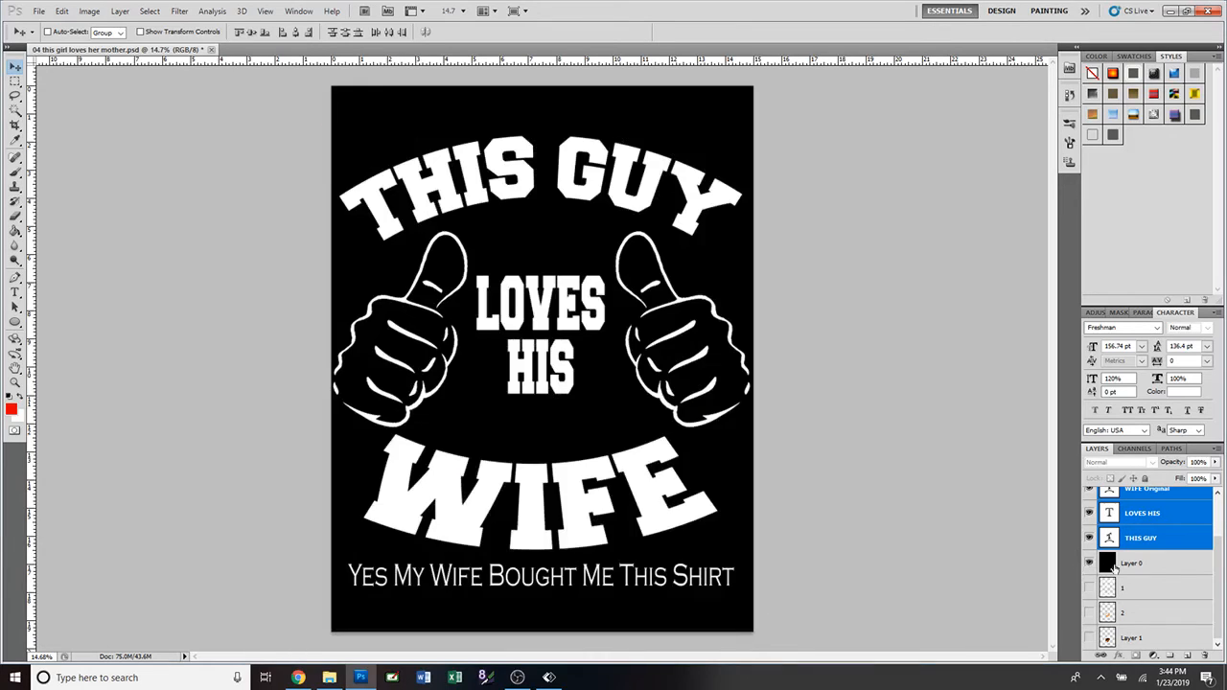
Step: Replace the word WIFE with SISTER in the arched text of the WIFE Original layer
{"action": "scroll", "coordinate": [1156, 566], "scroll_direction": "up", "scroll_amount": 2}
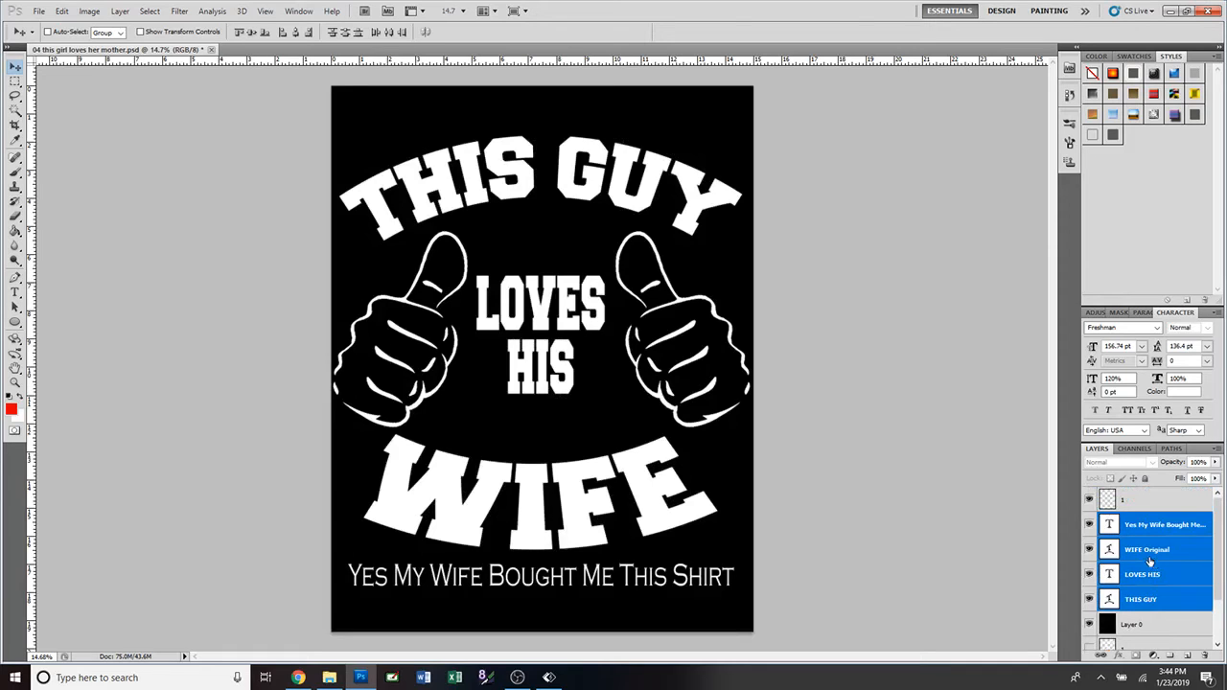
{"action": "left_click", "coordinate": [1153, 556]}
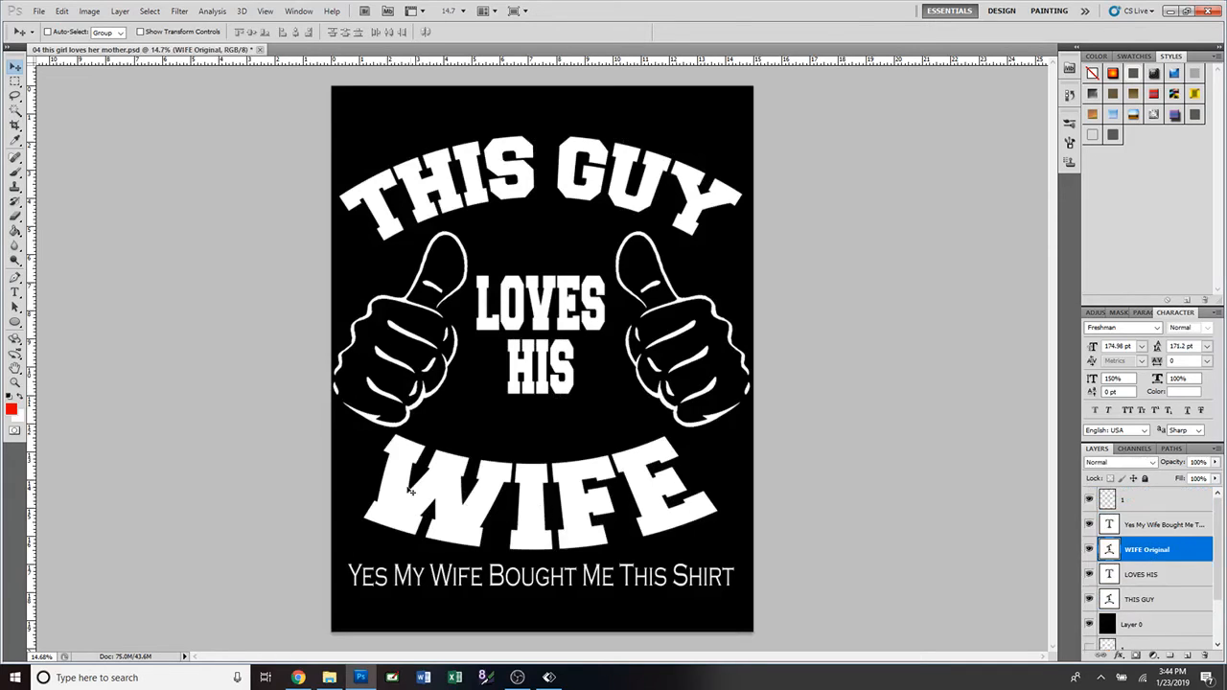
{"action": "left_click", "coordinate": [16, 292]}
{"action": "left_click_drag", "start_coordinate": [377, 479], "coordinate": [675, 489]}
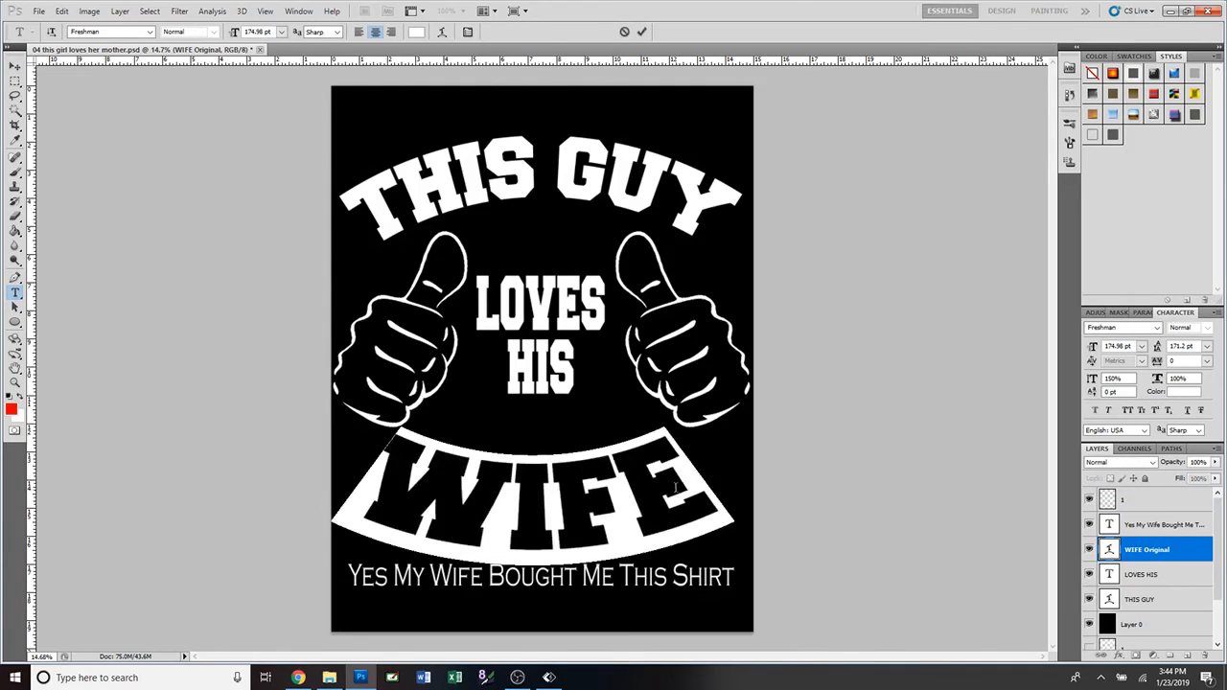
{"action": "type", "text": "SITE"}
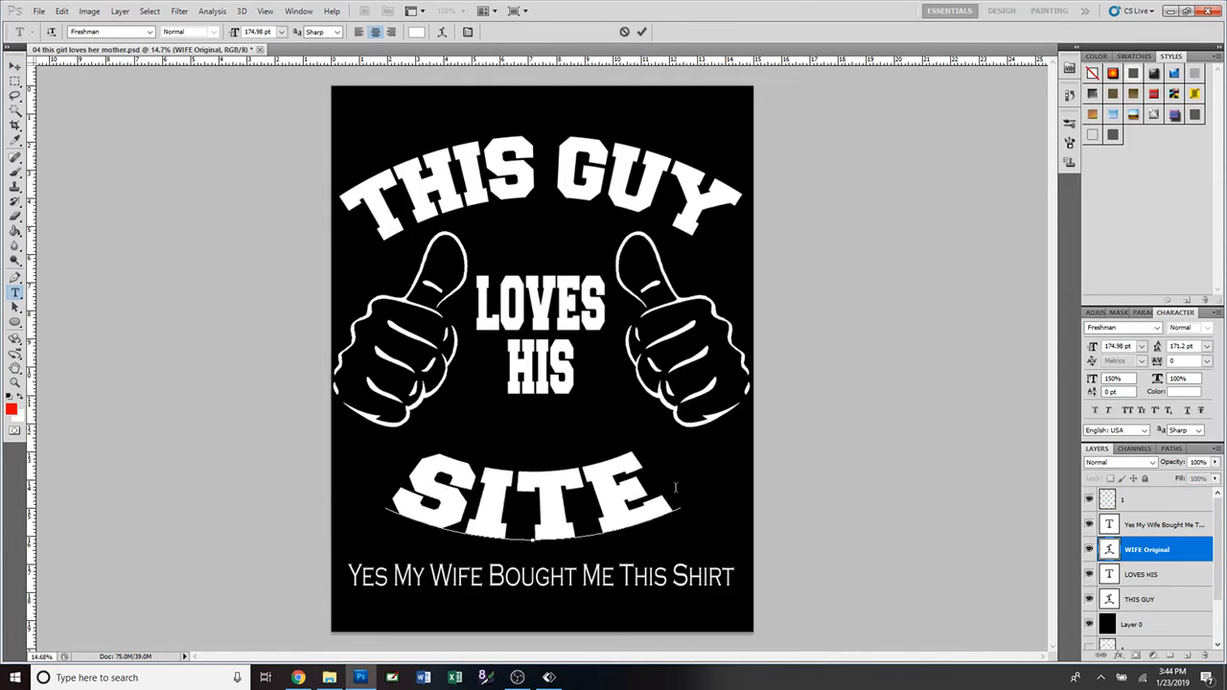
{"action": "key", "text": "BackSpace"}
{"action": "type", "text": "S"}
{"action": "key", "text": "BackSpace"}
{"action": "key", "text": "BackSpace"}
{"action": "type", "text": "STER"}
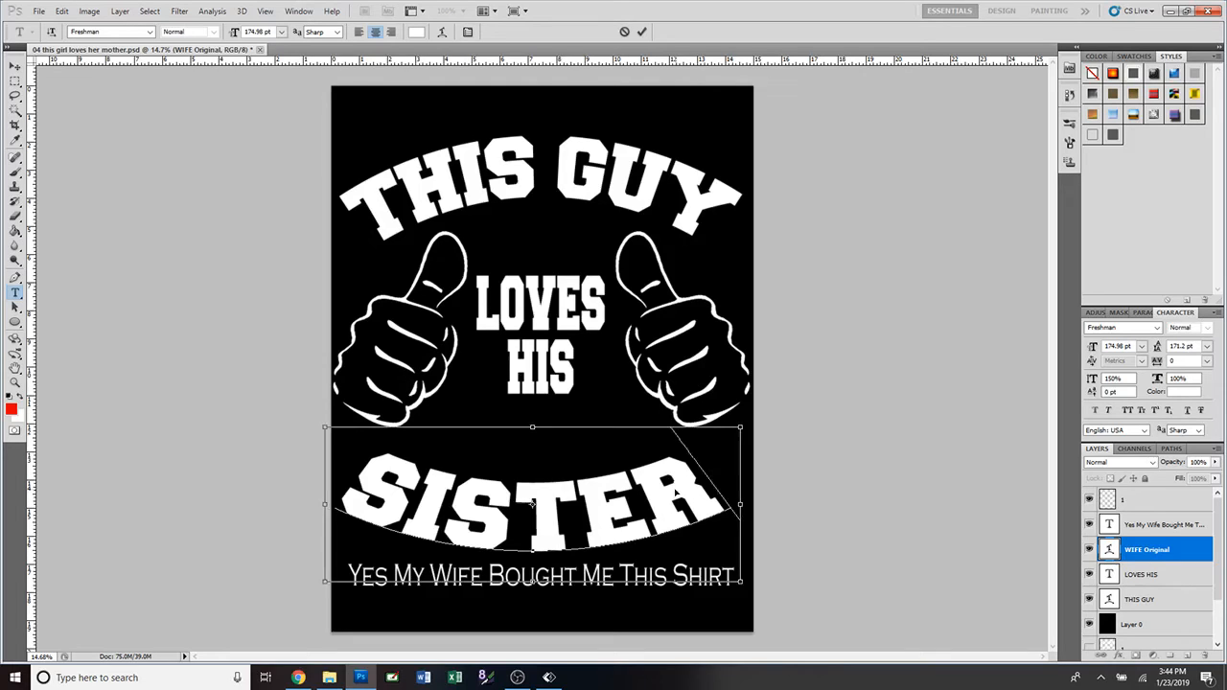
{"action": "left_click", "coordinate": [642, 34]}
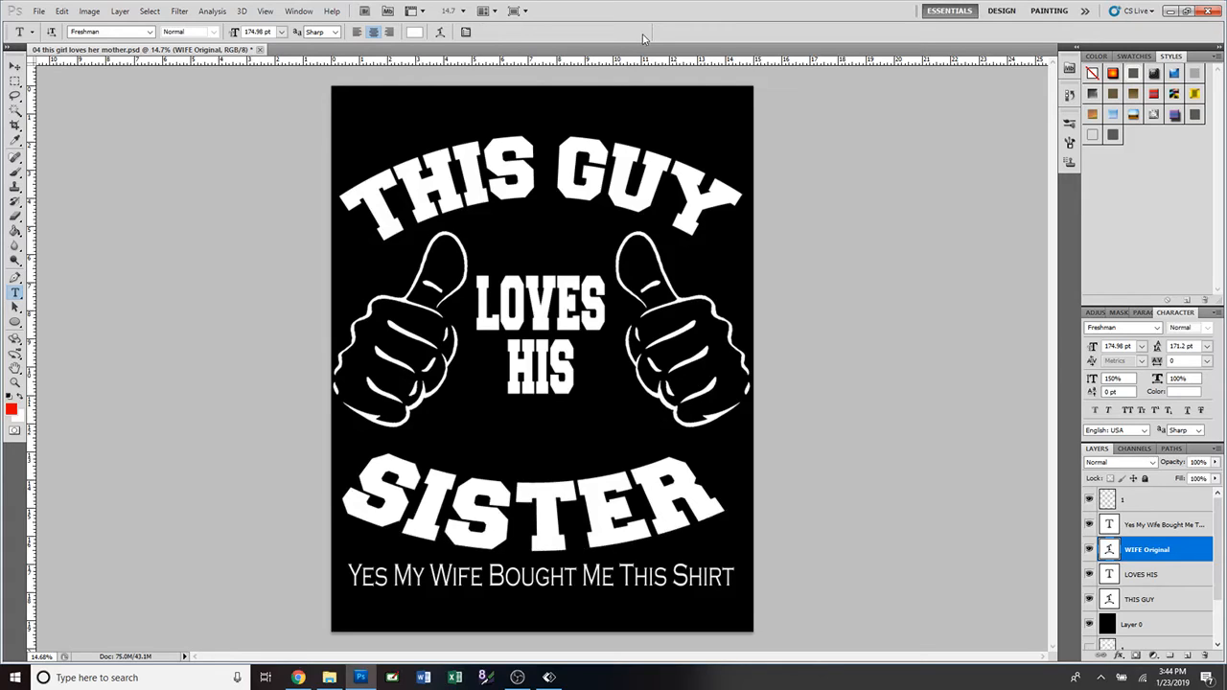
Step: Step backward and forward through the SISTER edit in the history, ending with the edit undone
{"action": "key", "text": "ctrl+z"}
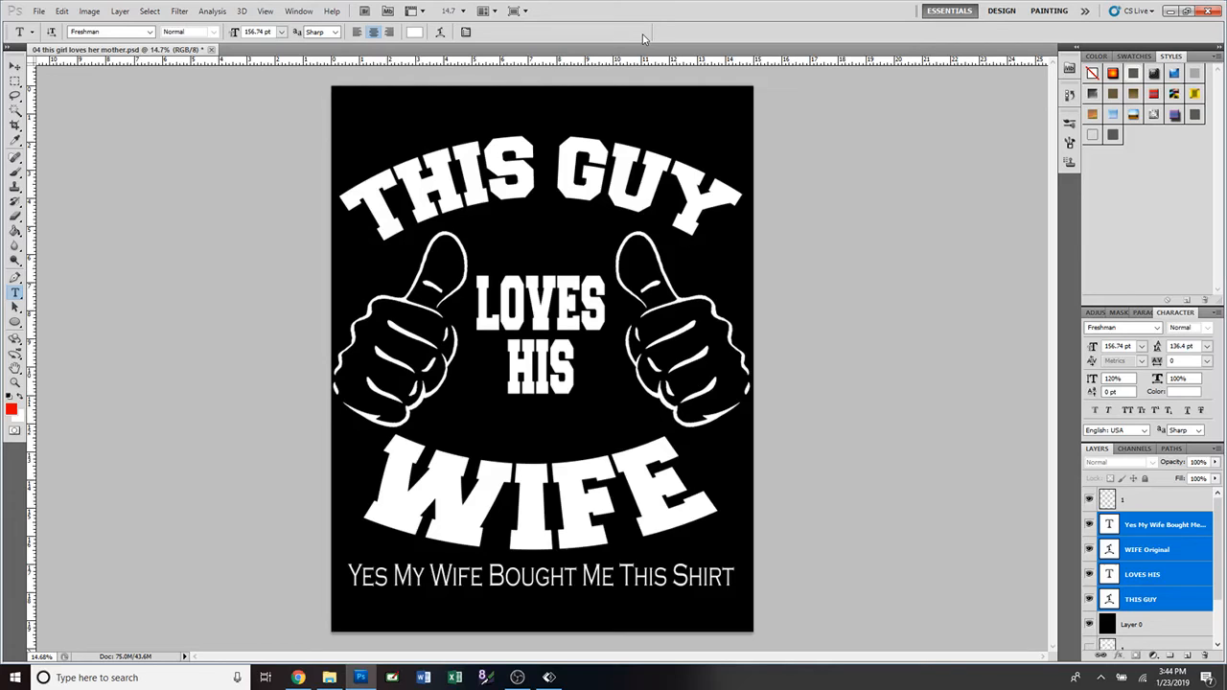
{"action": "left_click", "coordinate": [62, 11]}
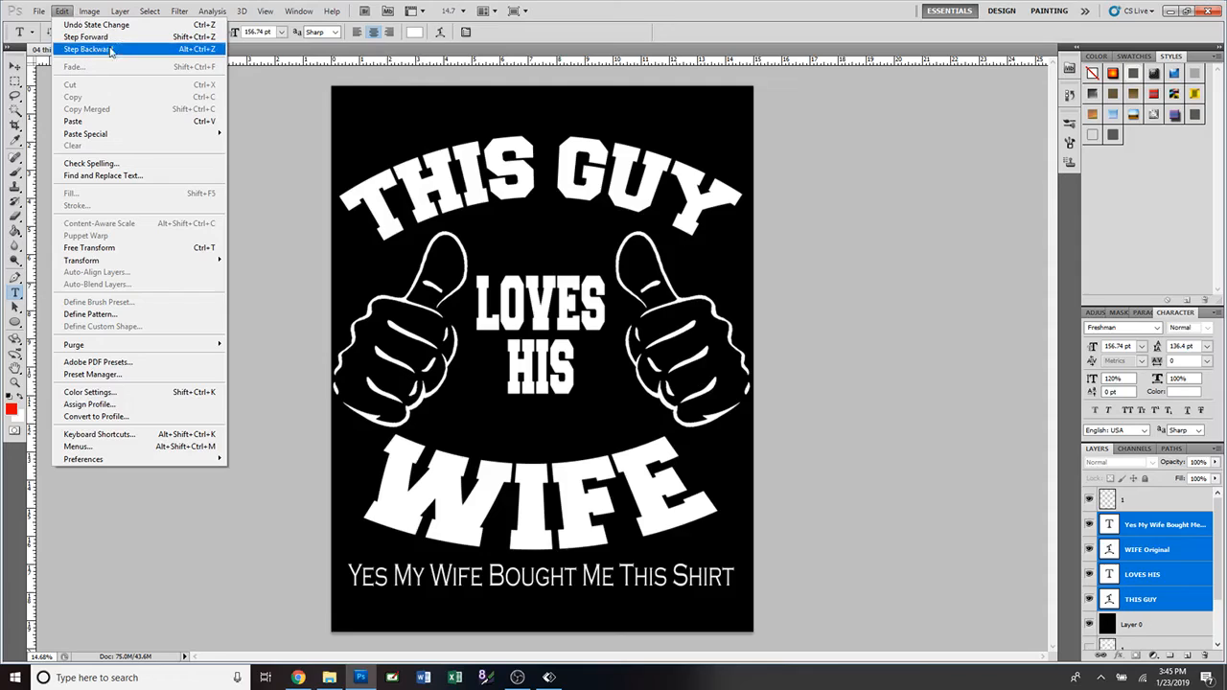
{"action": "left_click", "coordinate": [209, 43]}
{"action": "key", "text": "ctrl+shift+z"}
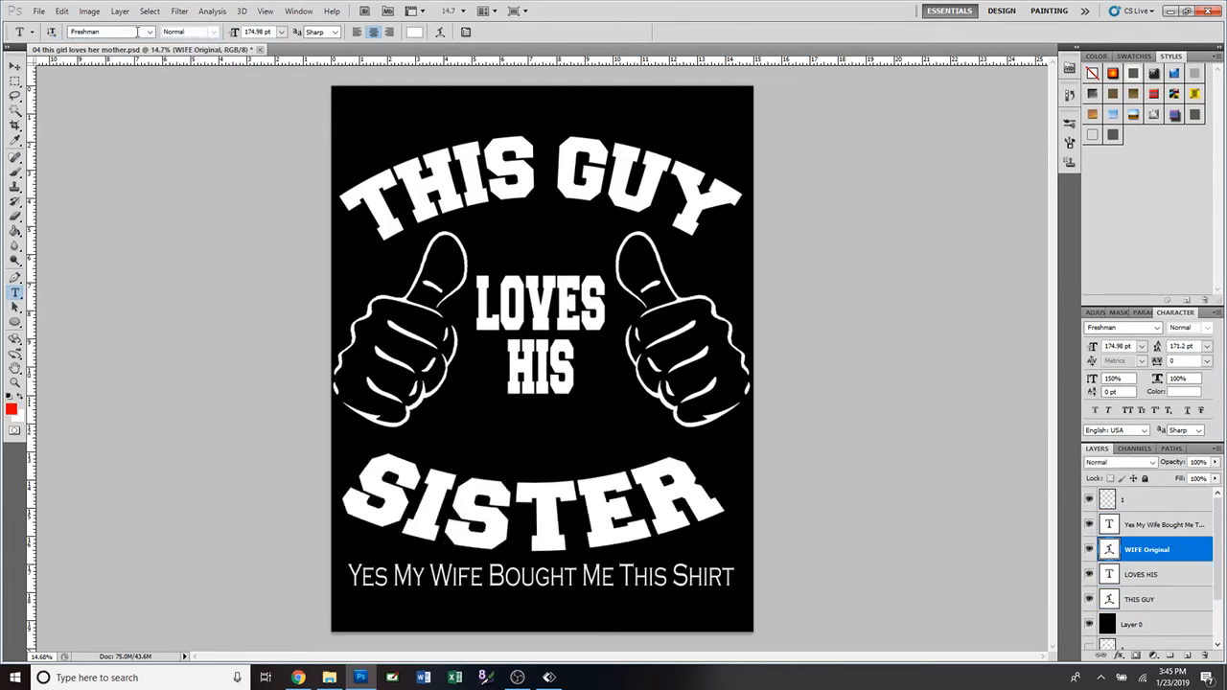
{"action": "left_click", "coordinate": [61, 10]}
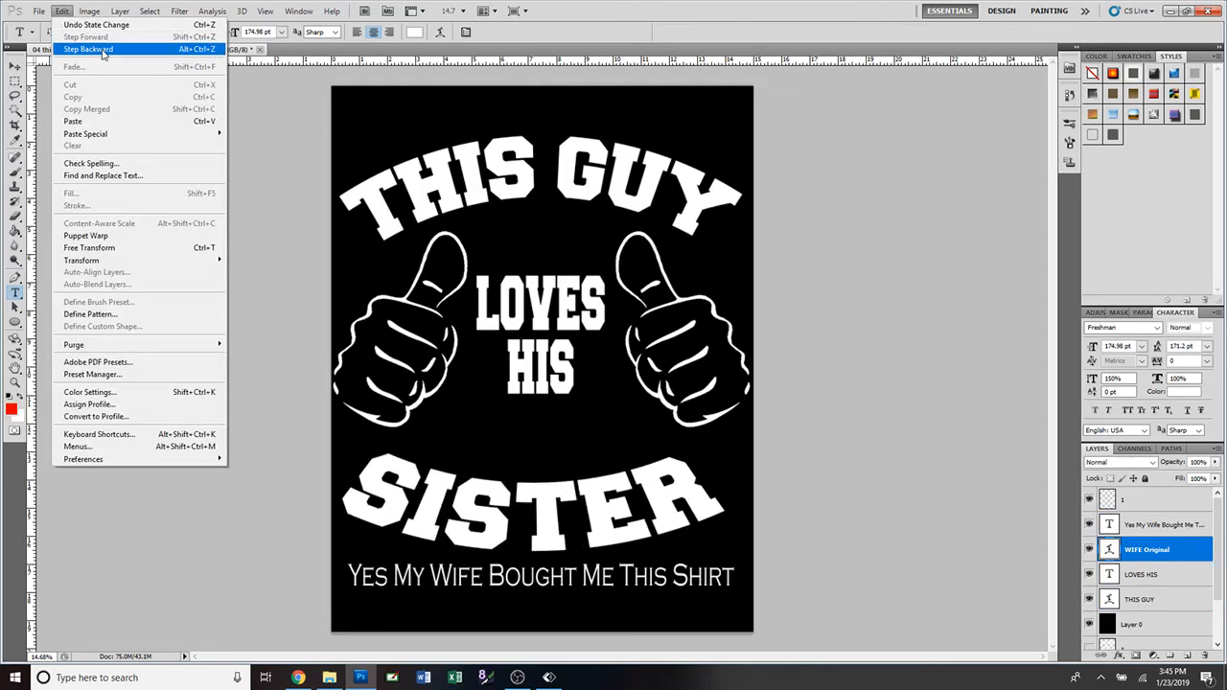
{"action": "left_click", "coordinate": [102, 38]}
{"action": "left_click", "coordinate": [62, 10]}
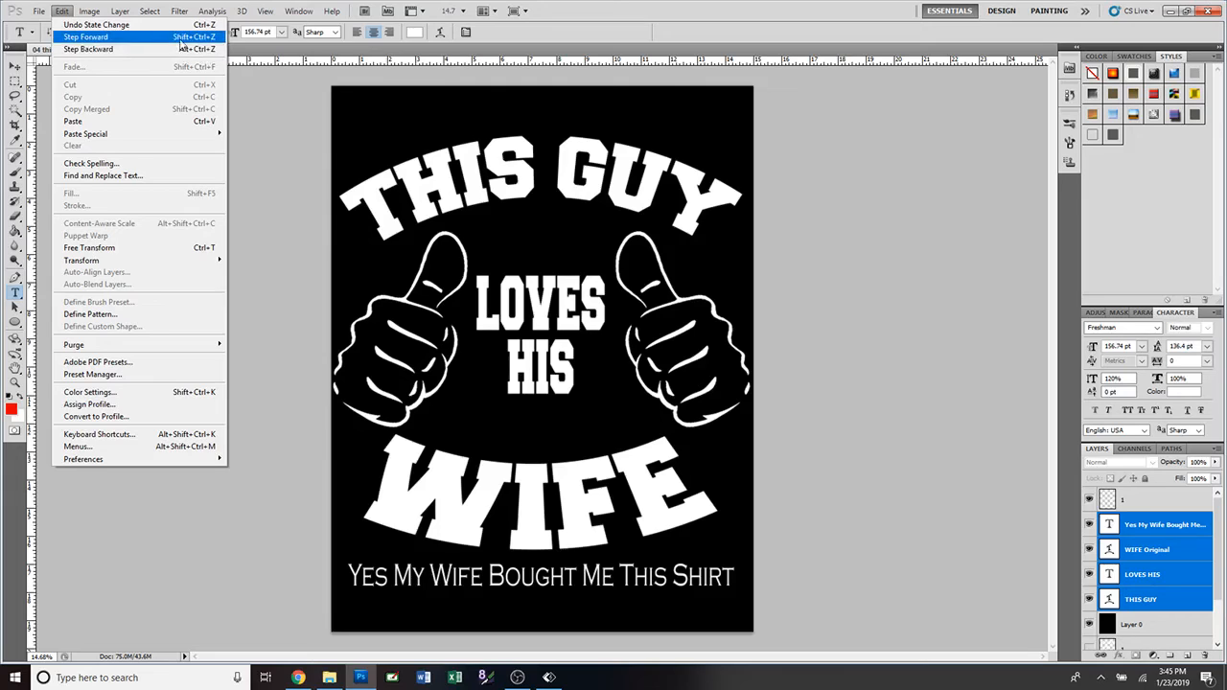
{"action": "left_click", "coordinate": [211, 38]}
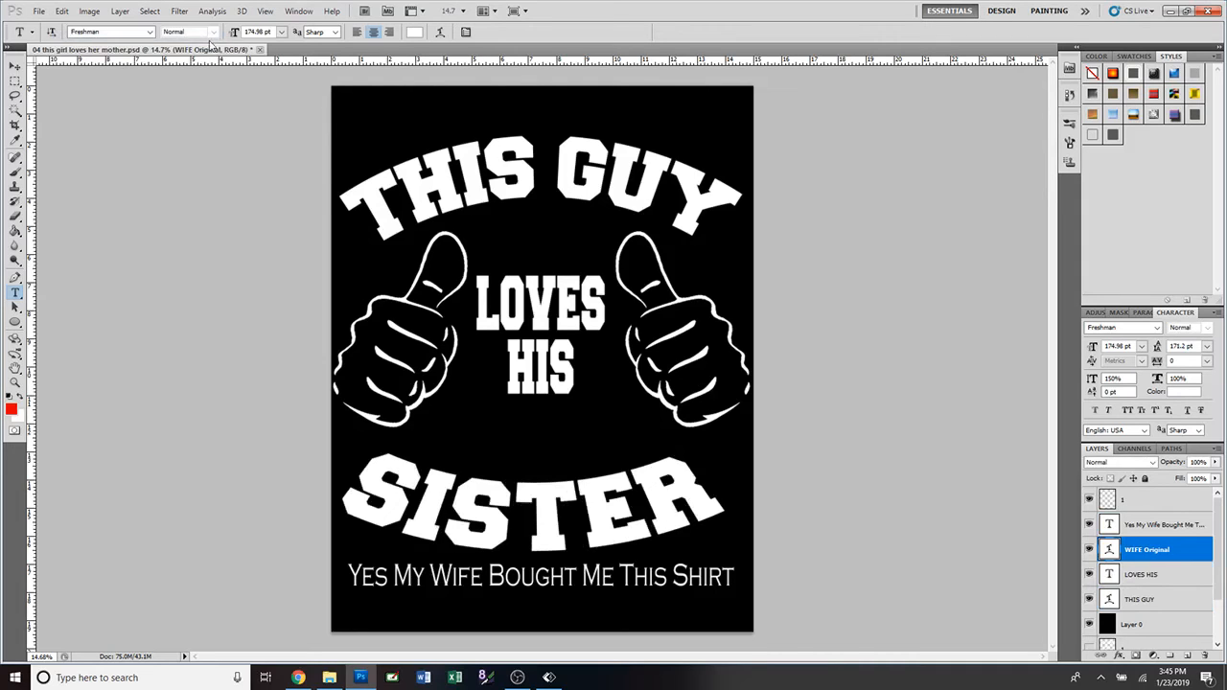
{"action": "left_click", "coordinate": [61, 10]}
{"action": "left_click", "coordinate": [69, 50]}
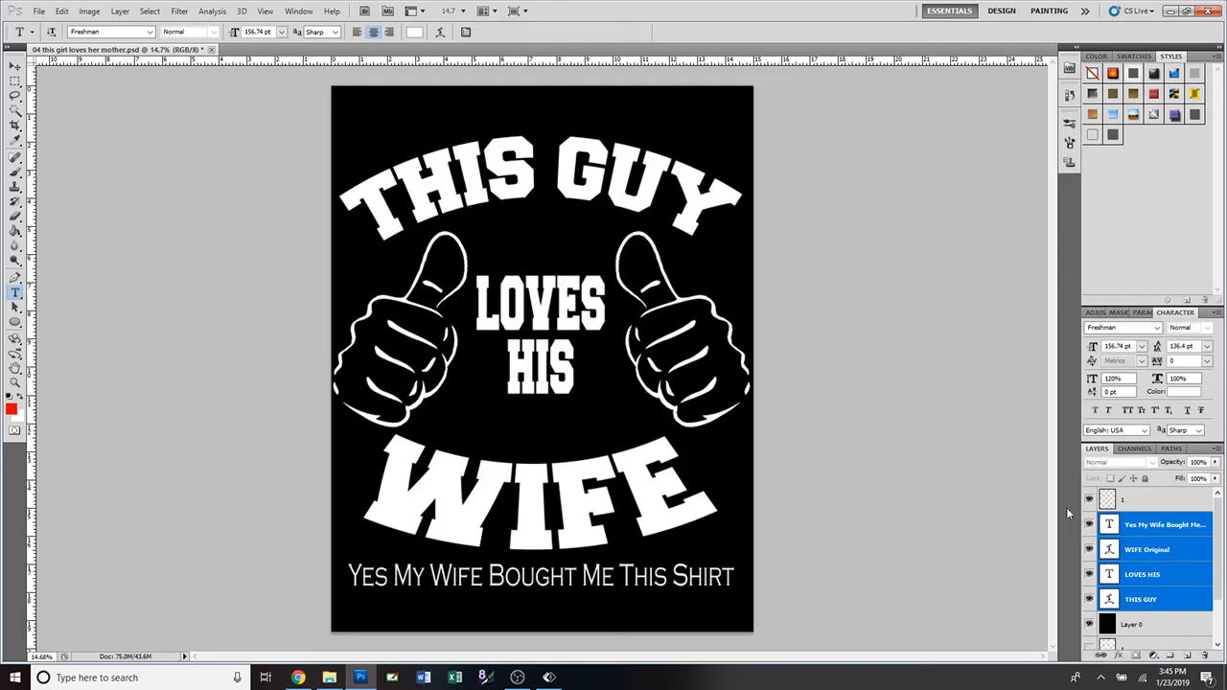
Step: Recolor the arched THIS GUY text to pure red (ff0000)
{"action": "double_click", "coordinate": [1109, 601]}
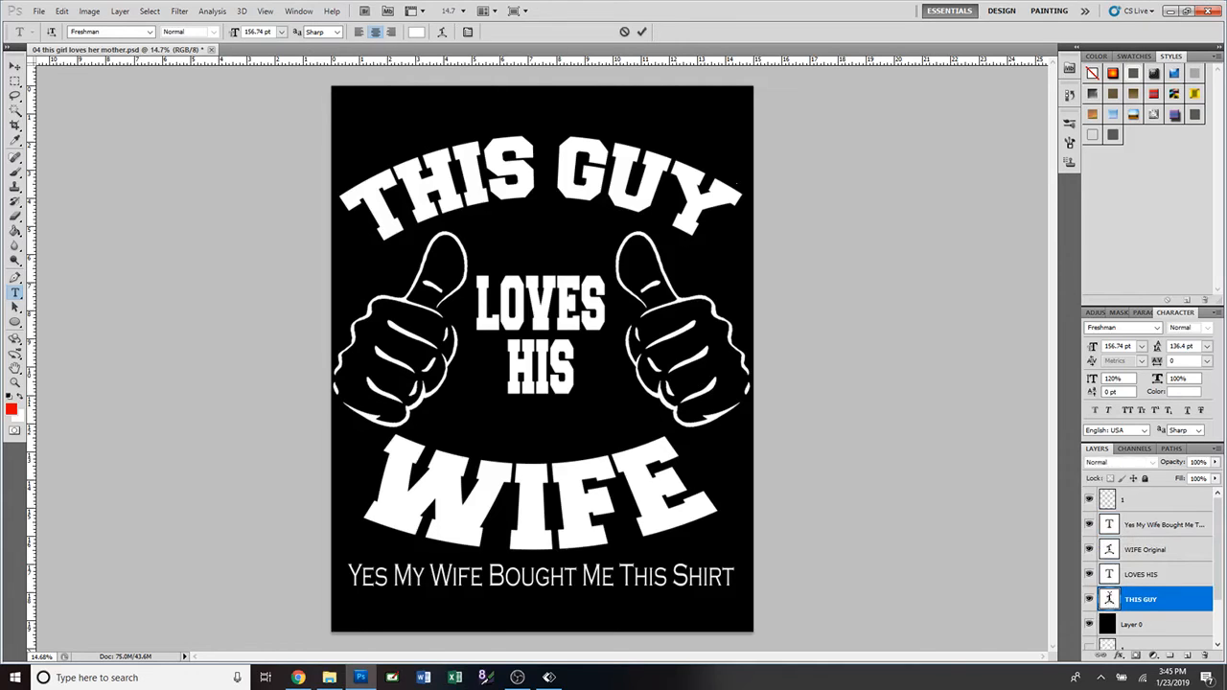
{"action": "left_click", "coordinate": [416, 31]}
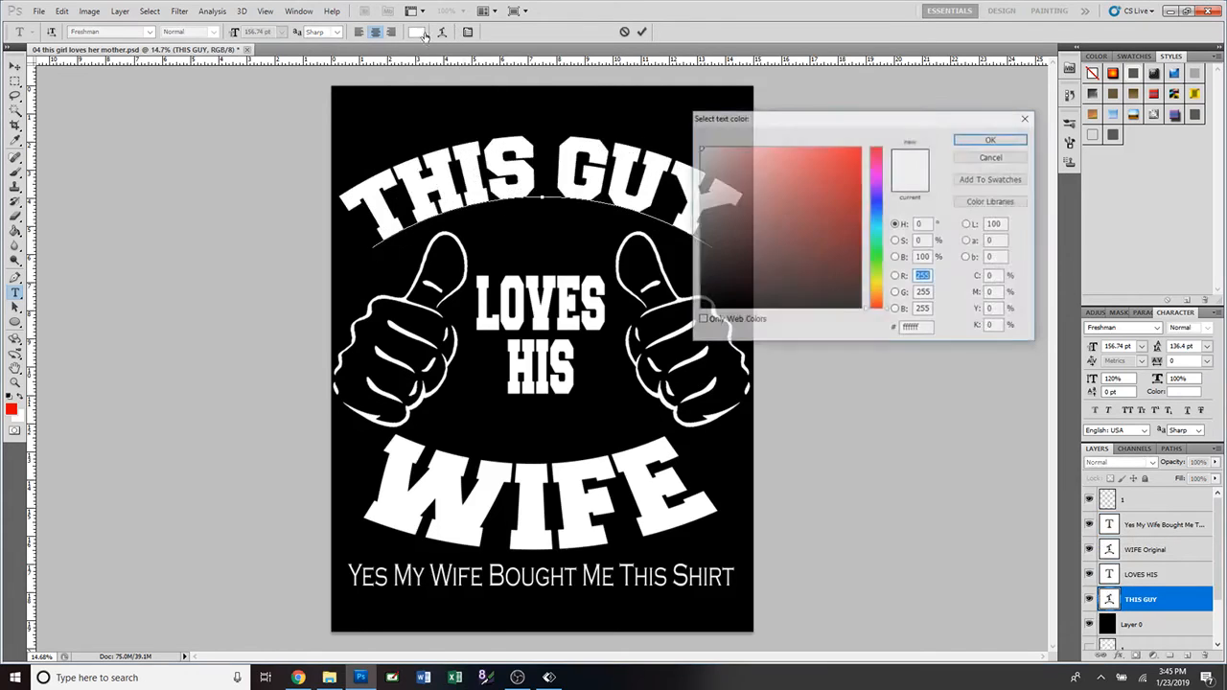
{"action": "left_click", "coordinate": [859, 149]}
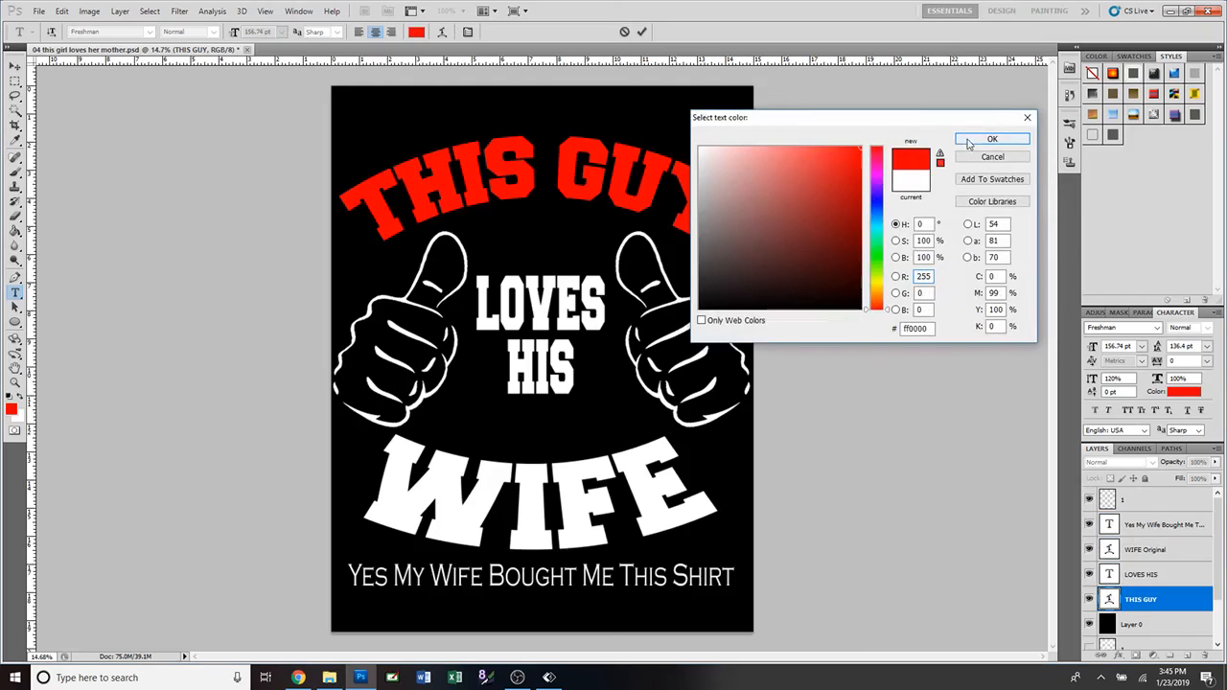
{"action": "left_click", "coordinate": [993, 139]}
{"action": "left_click", "coordinate": [642, 32]}
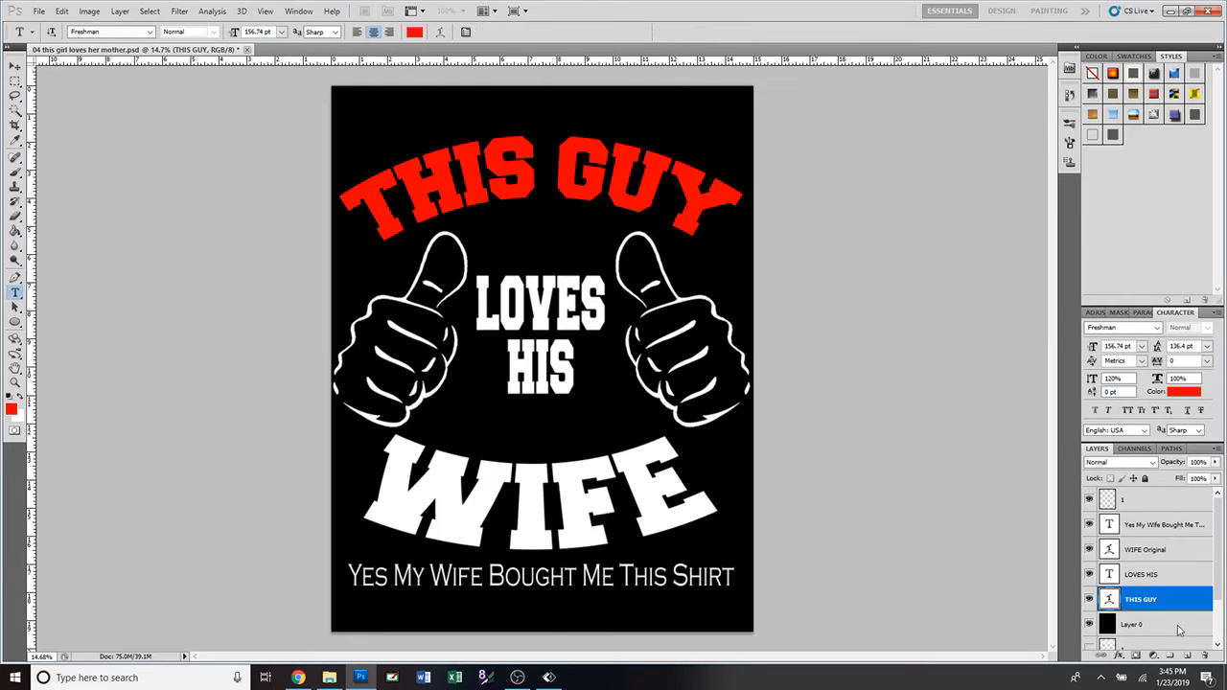
Step: Recolor the LOVES HIS text between the thumbs to pure red
{"action": "double_click", "coordinate": [1109, 574]}
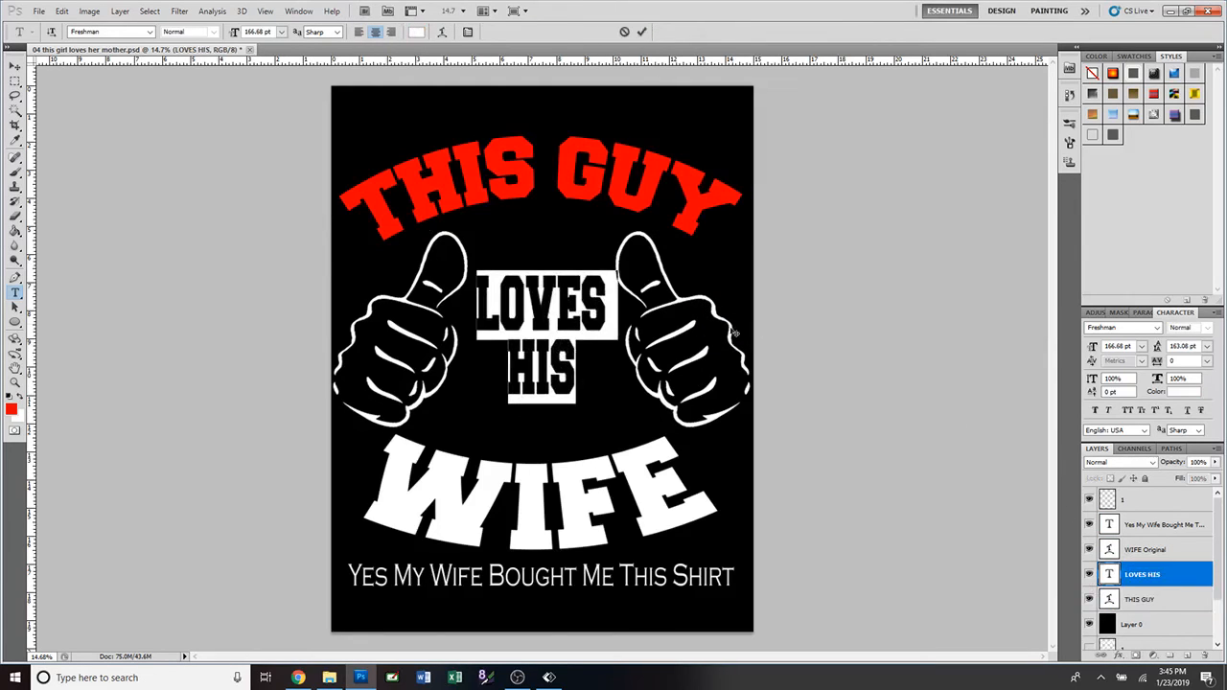
{"action": "left_click", "coordinate": [424, 32]}
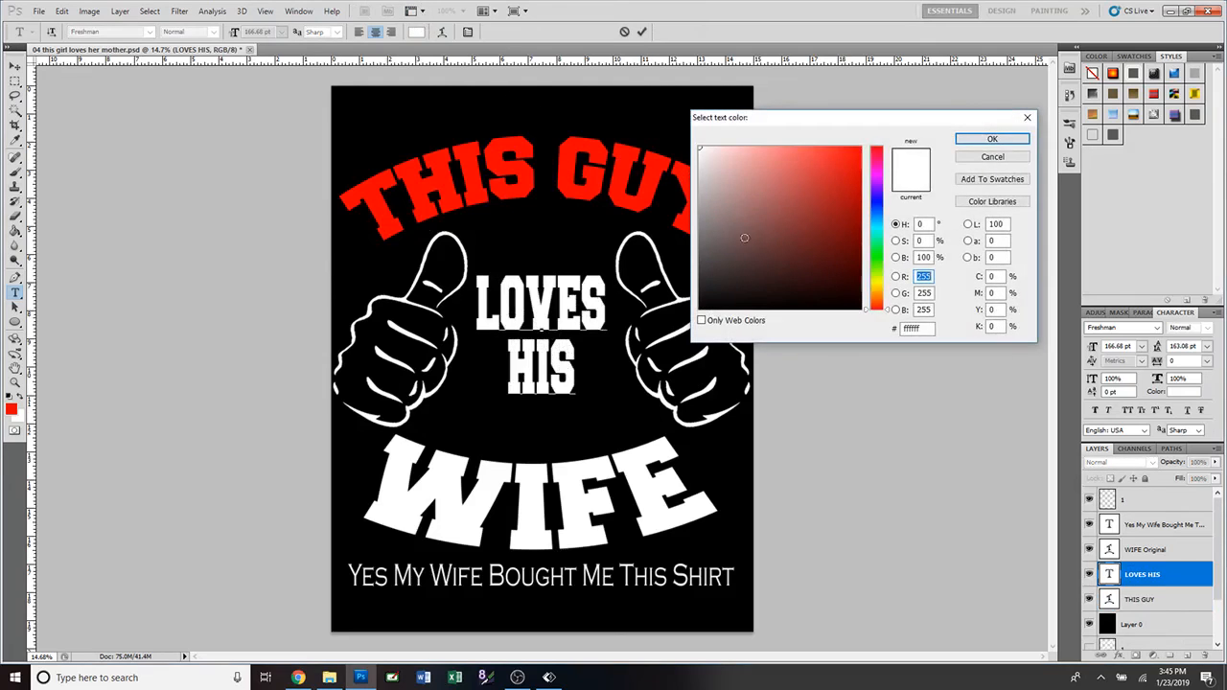
{"action": "left_click_drag", "start_coordinate": [746, 238], "coordinate": [889, 140]}
{"action": "left_click", "coordinate": [991, 139]}
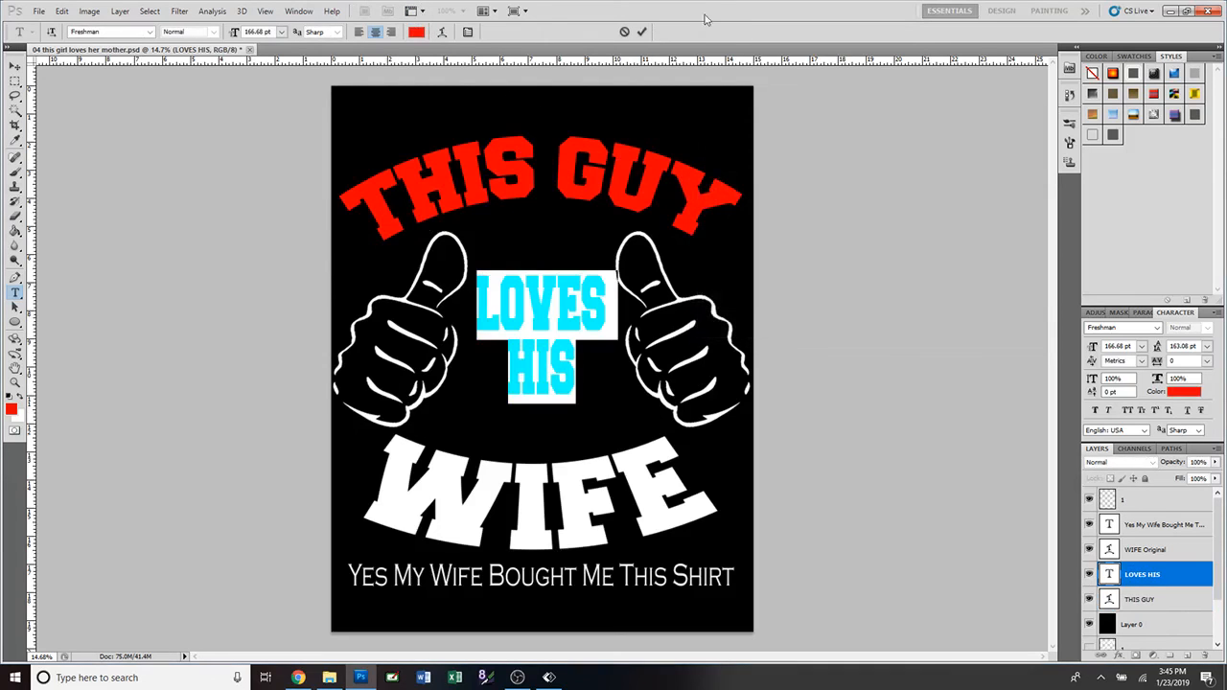
{"action": "left_click", "coordinate": [641, 32]}
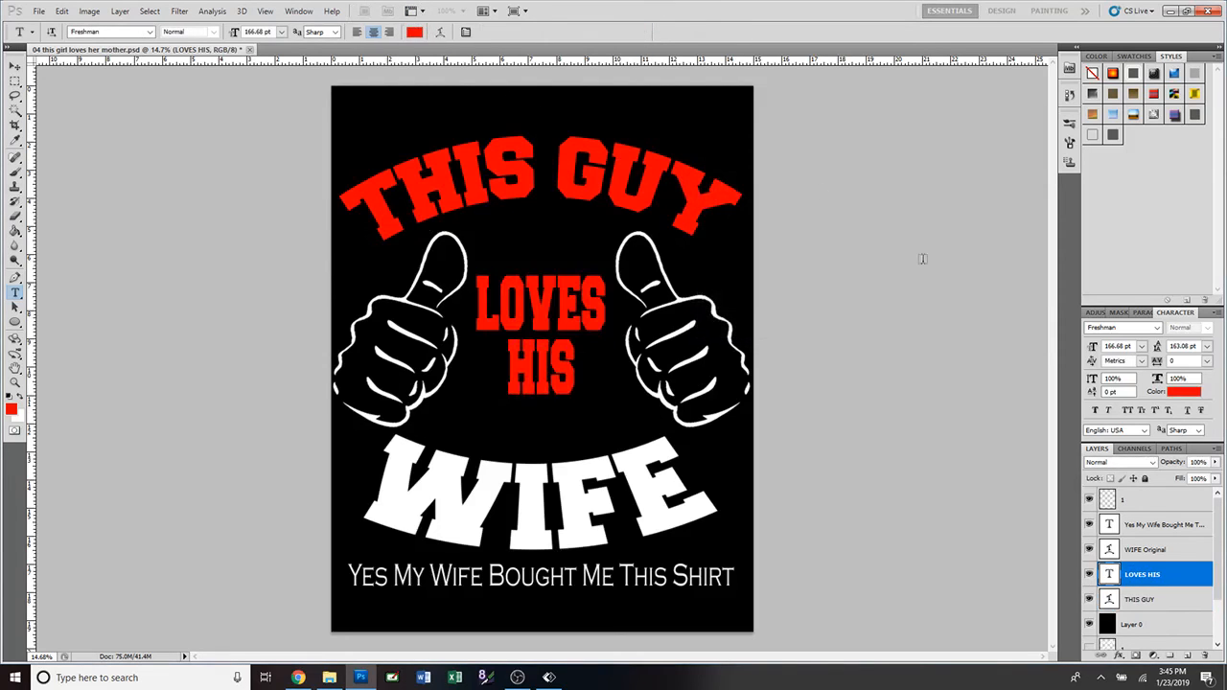
Step: Recolor the arched WIFE text on the WIFE Original layer to pure red (ff0000)
{"action": "double_click", "coordinate": [1110, 549]}
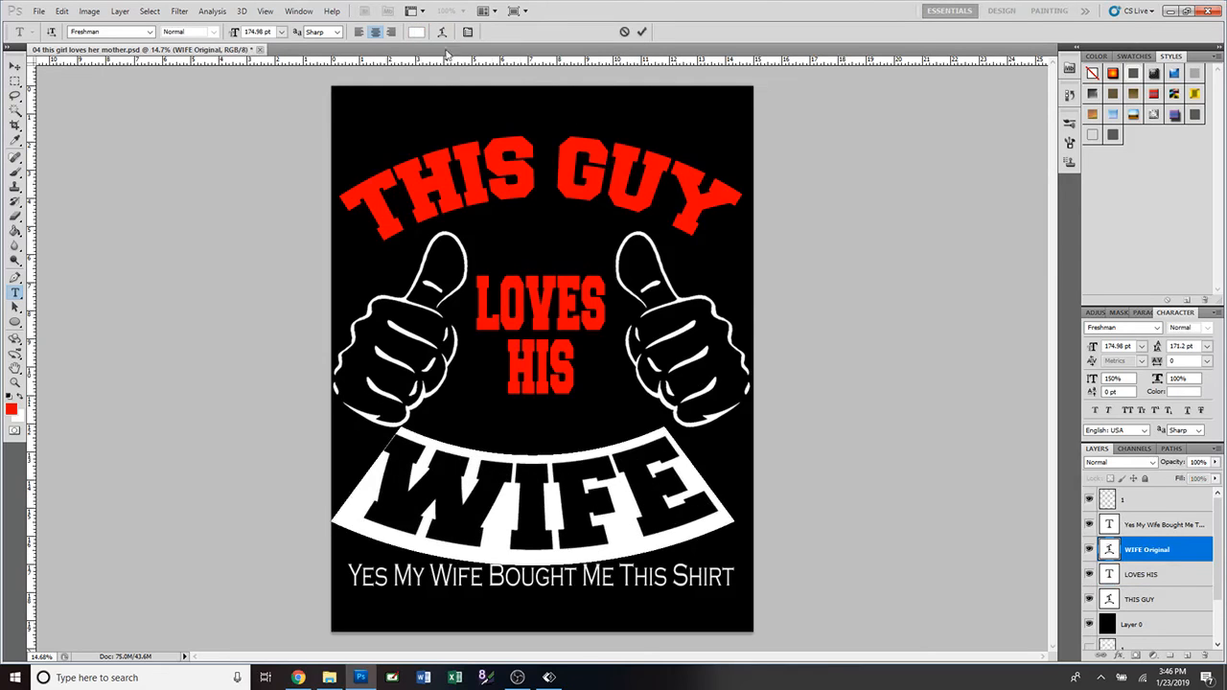
{"action": "left_click", "coordinate": [416, 32]}
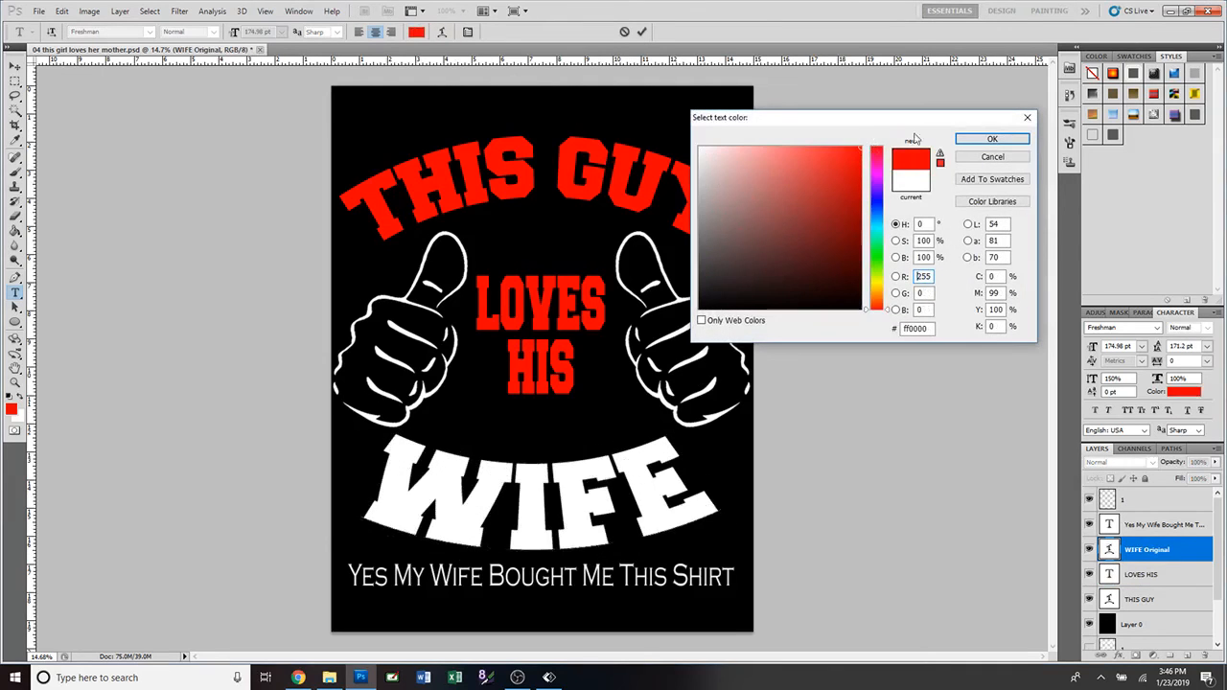
{"action": "left_click", "coordinate": [993, 140]}
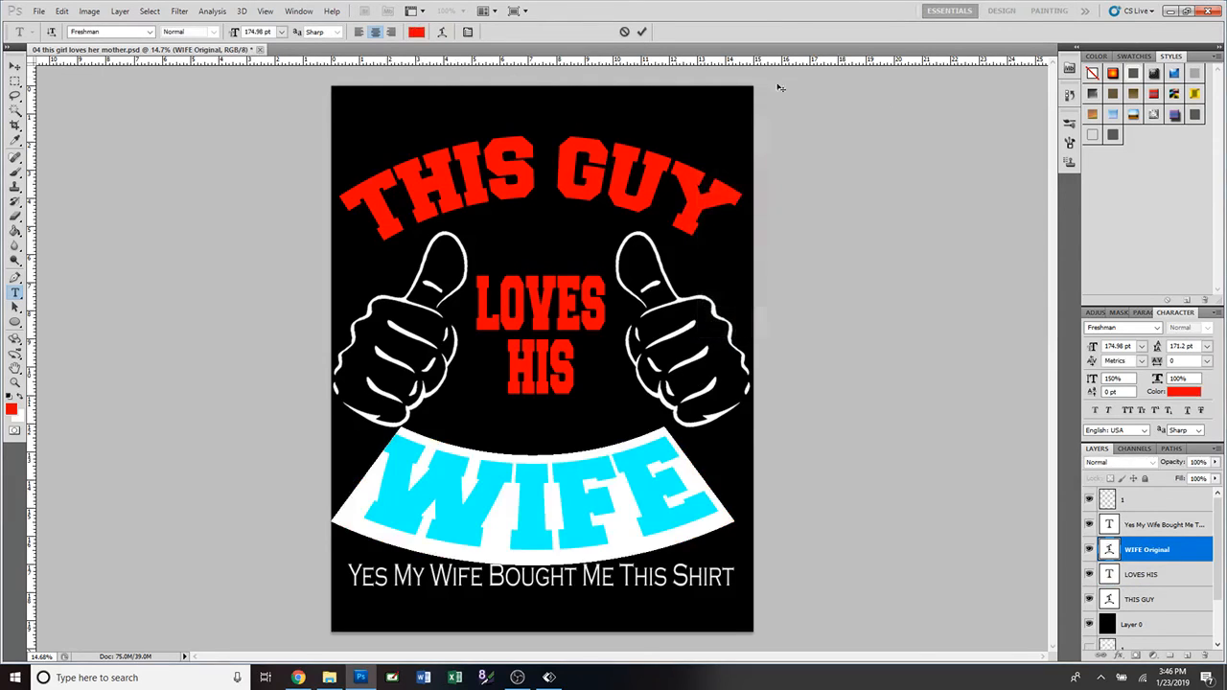
{"action": "left_click", "coordinate": [640, 32]}
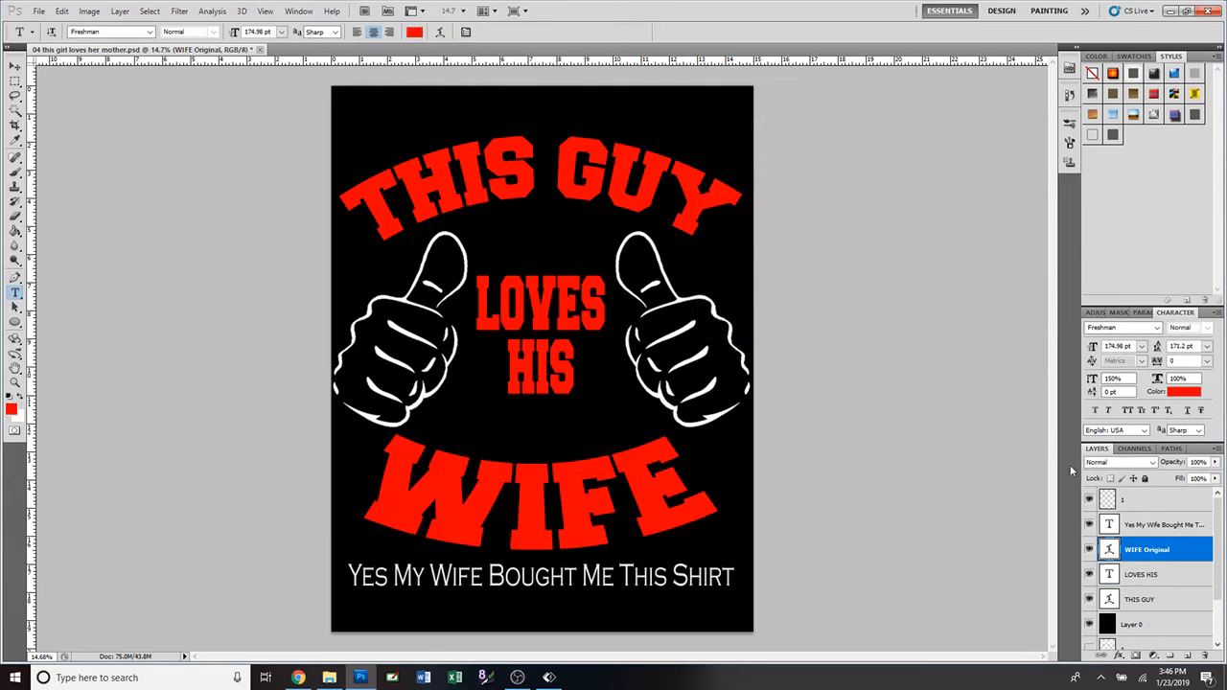
Step: Add an outside Stroke layer style in bright cyan (01ebff) to the WIFE Original layer
{"action": "double_click", "coordinate": [1203, 553]}
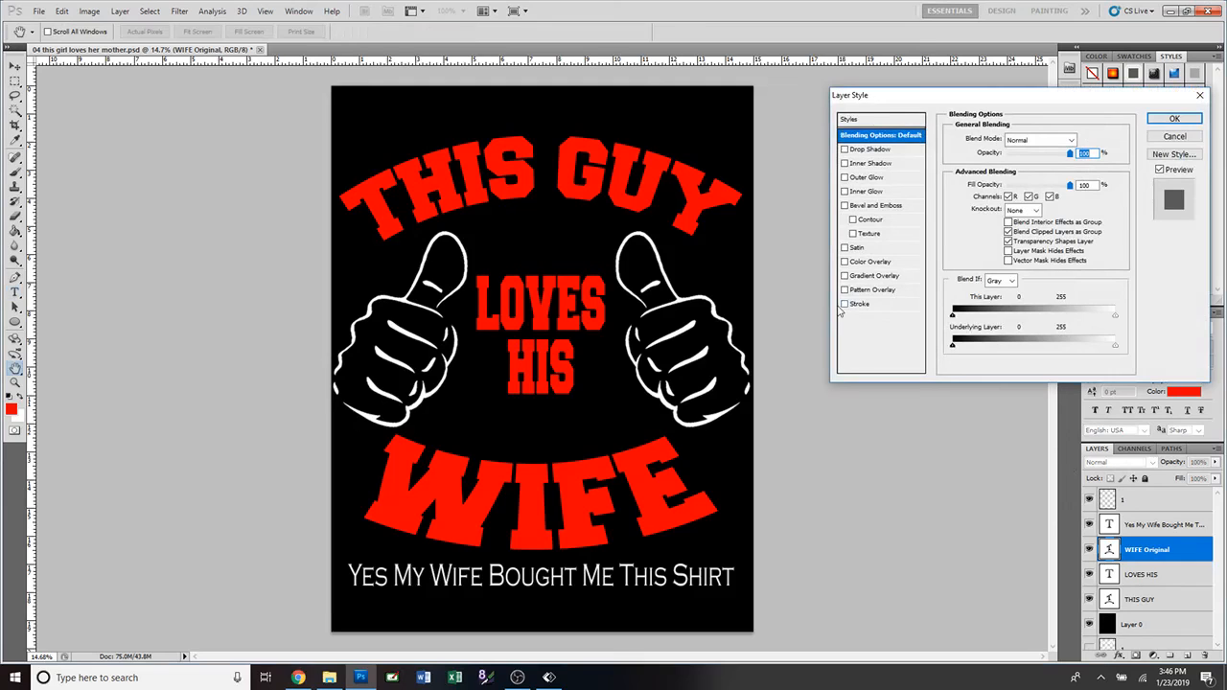
{"action": "left_click", "coordinate": [905, 307]}
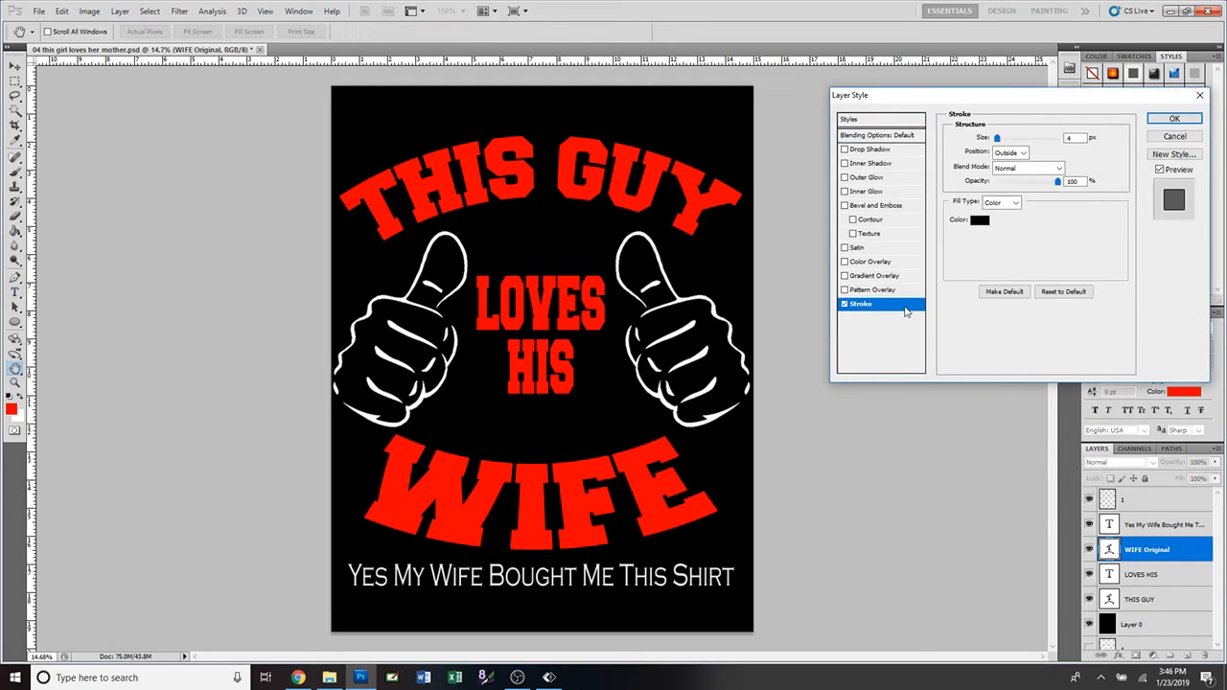
{"action": "left_click", "coordinate": [978, 220]}
{"action": "left_click_drag", "start_coordinate": [846, 231], "coordinate": [864, 134]}
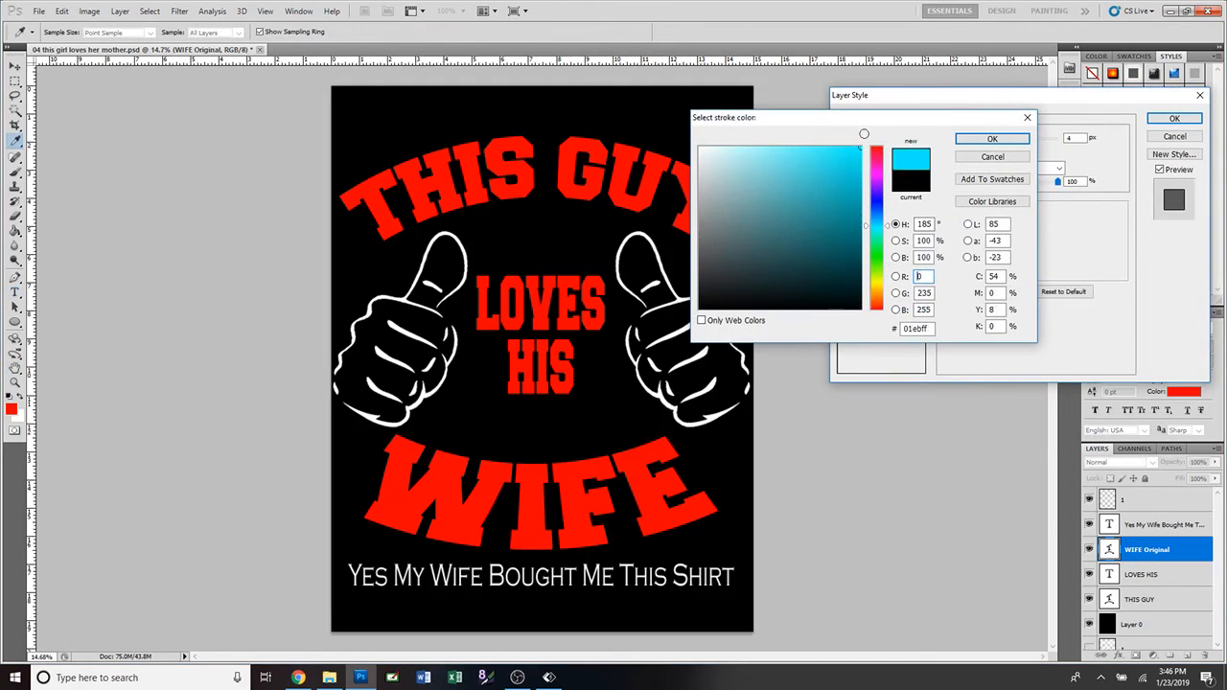
{"action": "left_click", "coordinate": [997, 146]}
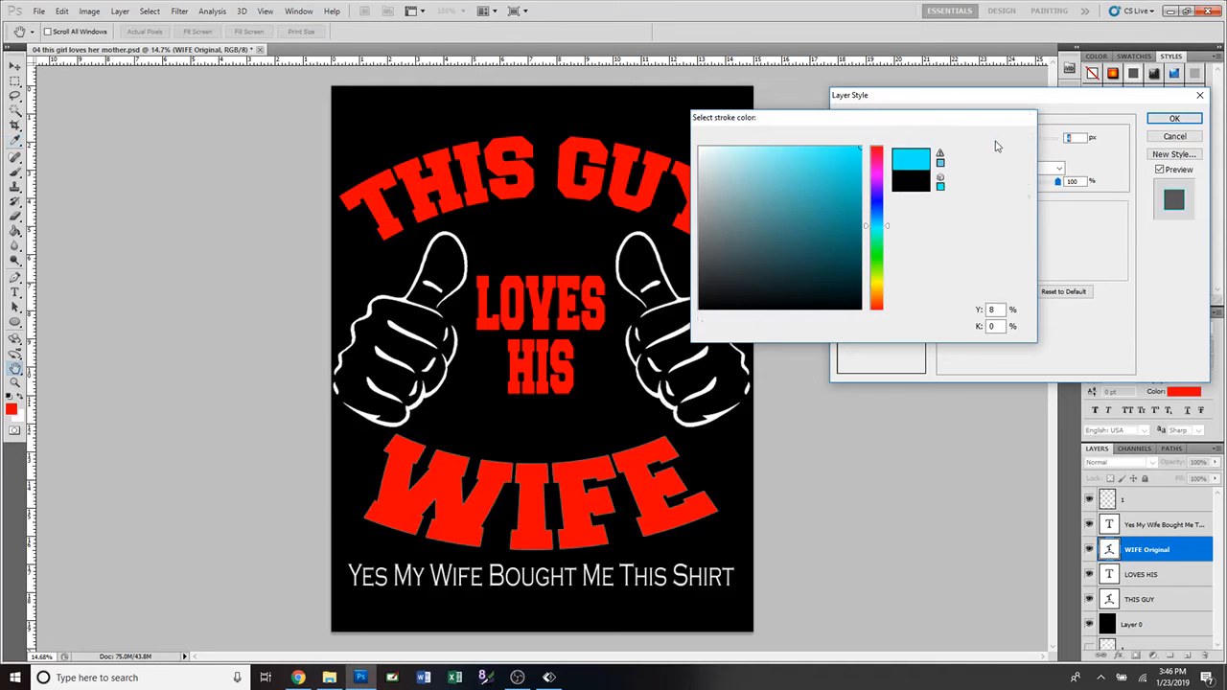
{"action": "left_click_drag", "start_coordinate": [999, 139], "coordinate": [1024, 144]}
{"action": "left_click", "coordinate": [1174, 118]}
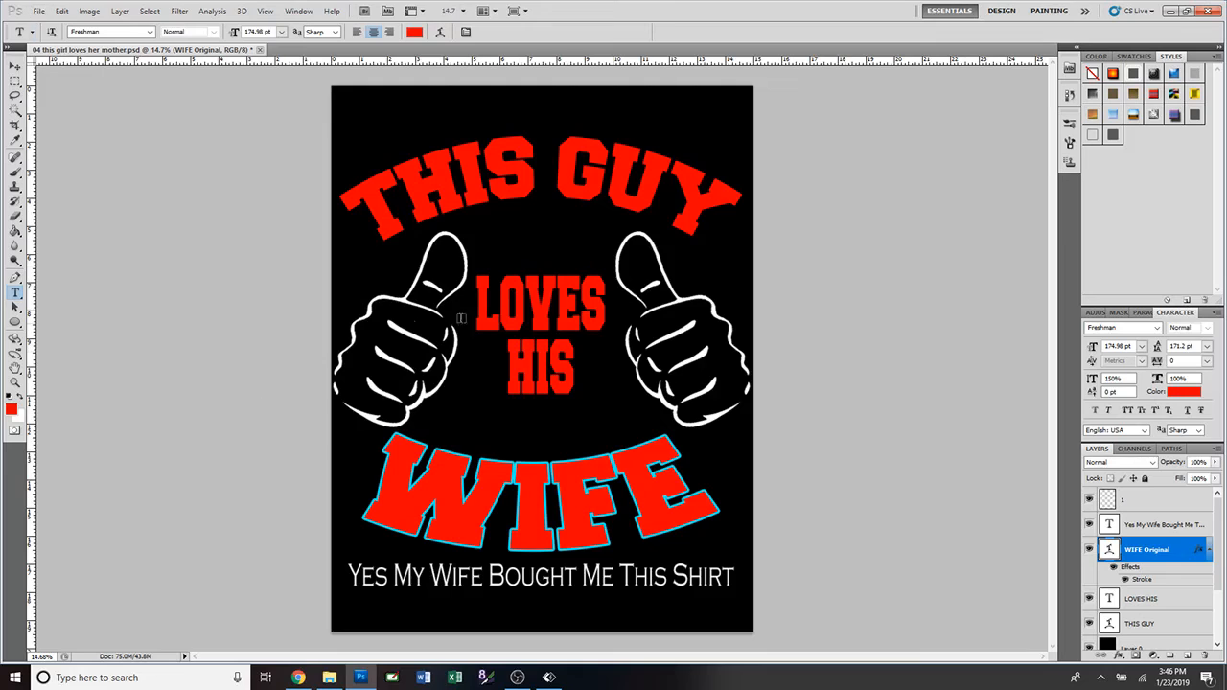
Step: Look over the file formats available in Save As and cancel without saving
{"action": "left_click", "coordinate": [40, 13]}
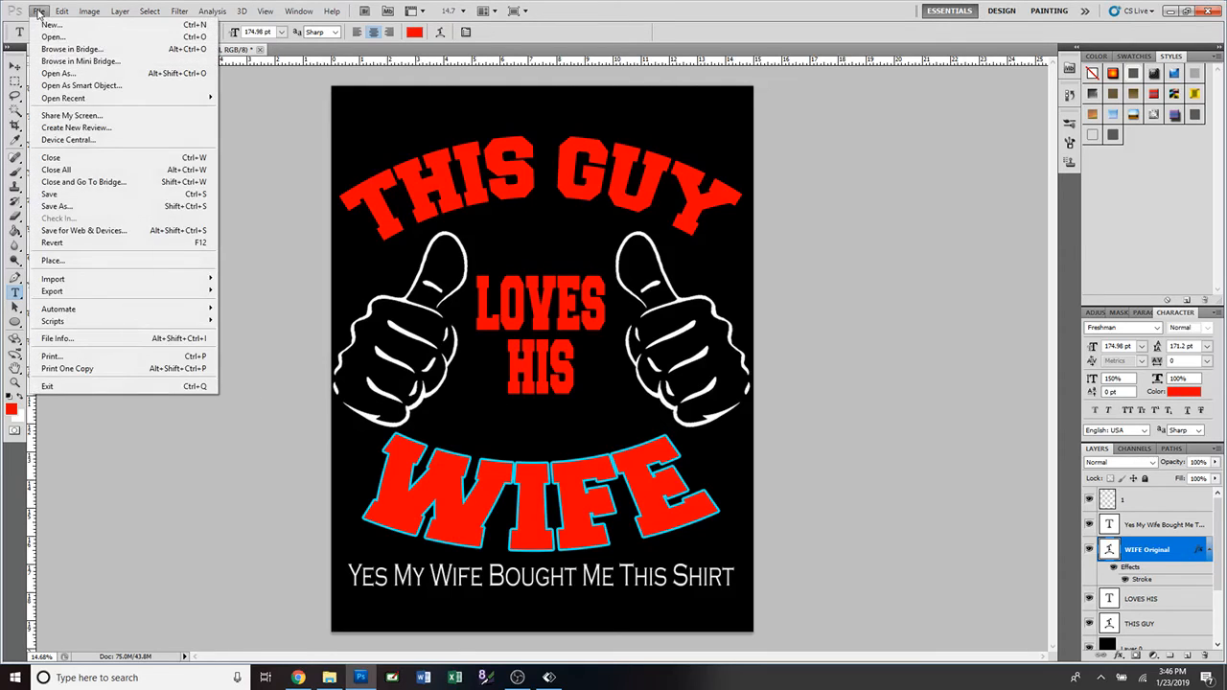
{"action": "left_click", "coordinate": [100, 207]}
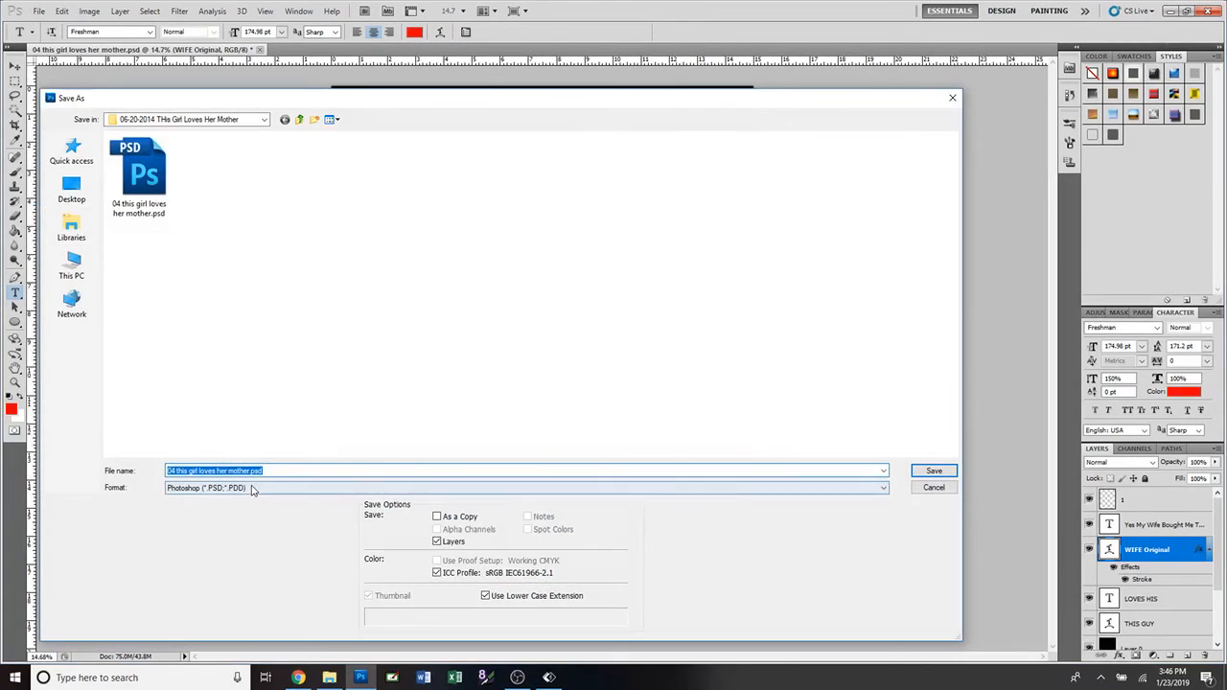
{"action": "left_click", "coordinate": [252, 489]}
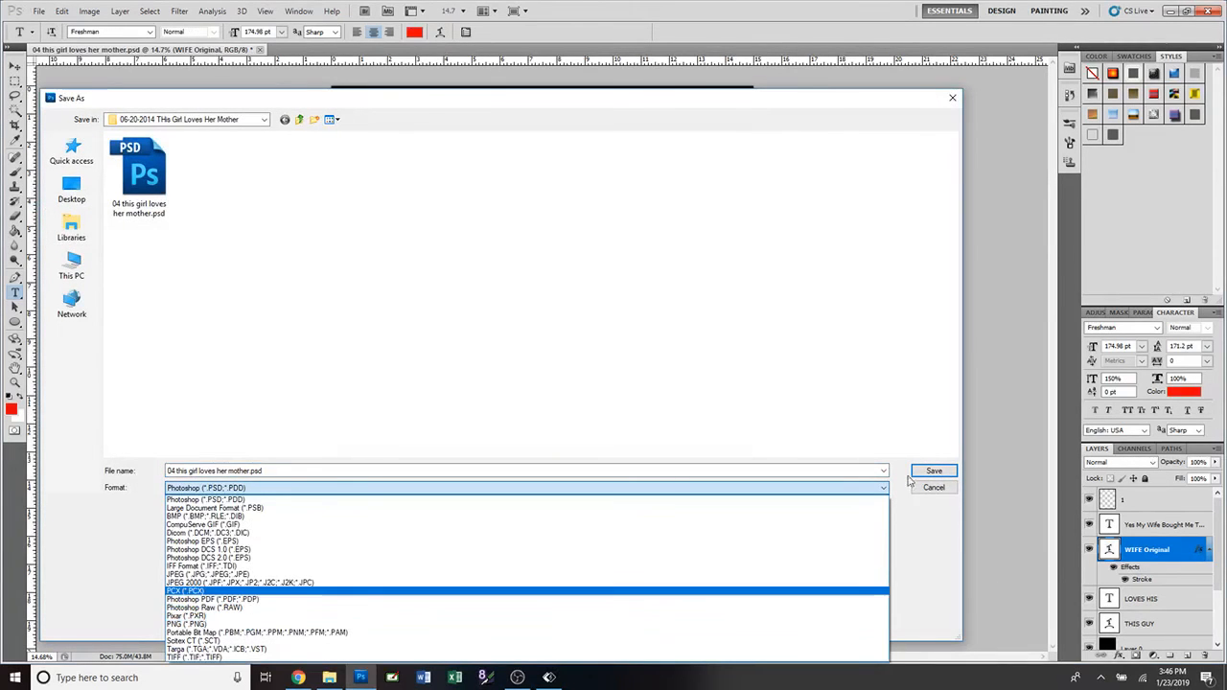
{"action": "left_click", "coordinate": [937, 490]}
{"action": "left_click", "coordinate": [935, 488]}
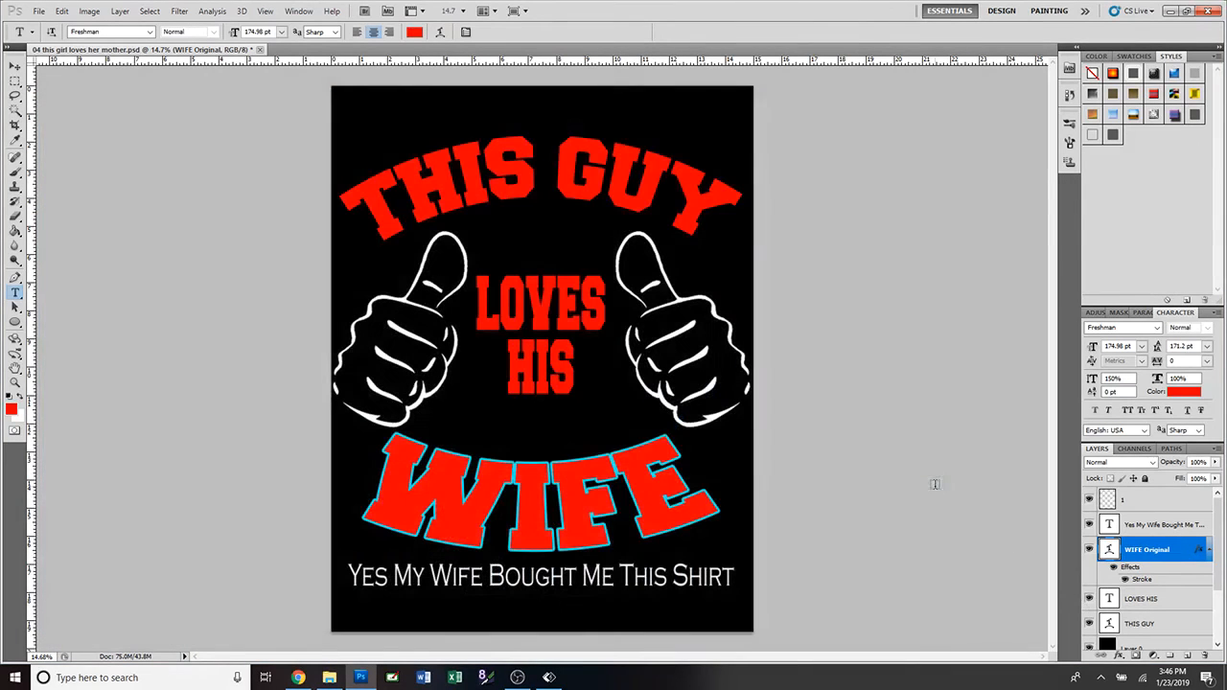
Step: Hide the black Layer 0 background, and undo the WIFE stroke and the red recoloring of all three text layers
{"action": "left_click", "coordinate": [1089, 649]}
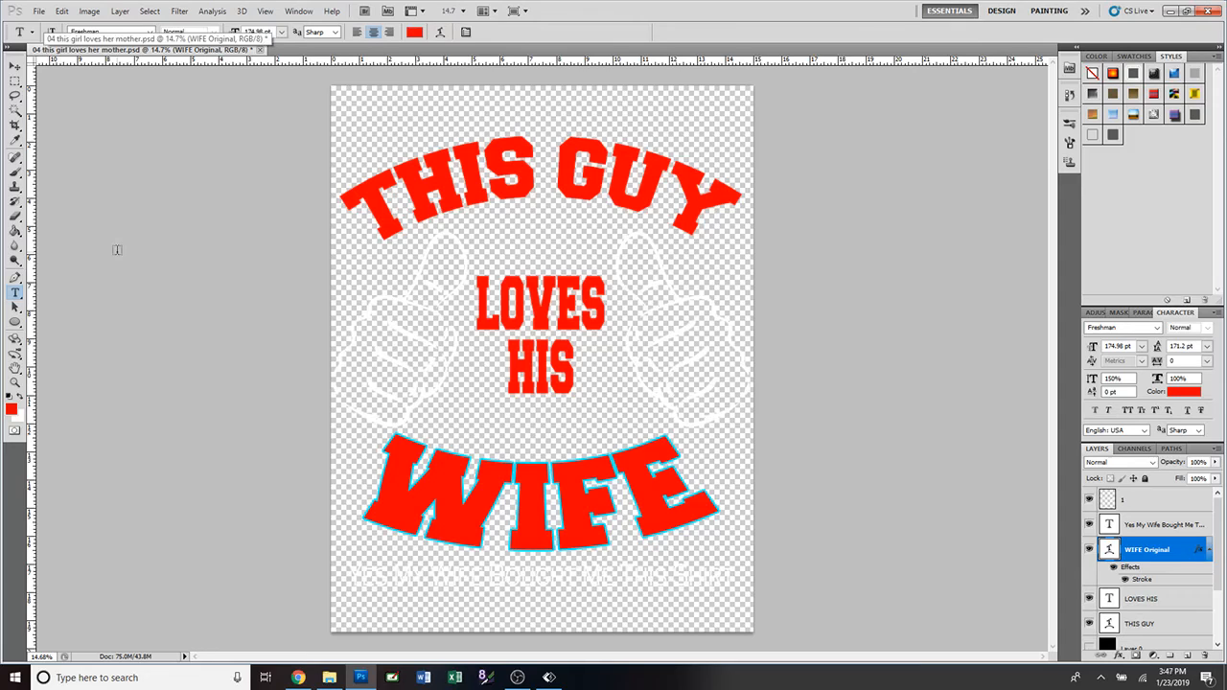
{"action": "key", "text": "ctrl+z"}
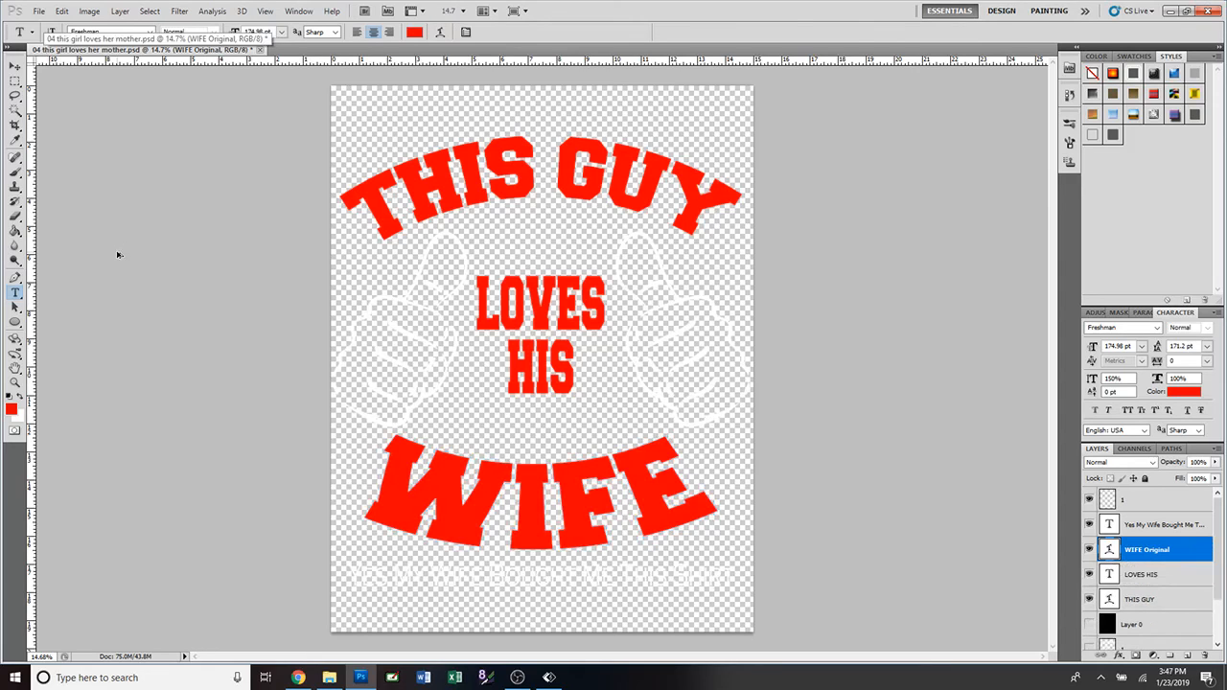
{"action": "key", "text": "ctrl+alt+z"}
{"action": "key", "text": "ctrl+alt+z"}
{"action": "key", "text": "ctrl+alt+z"}
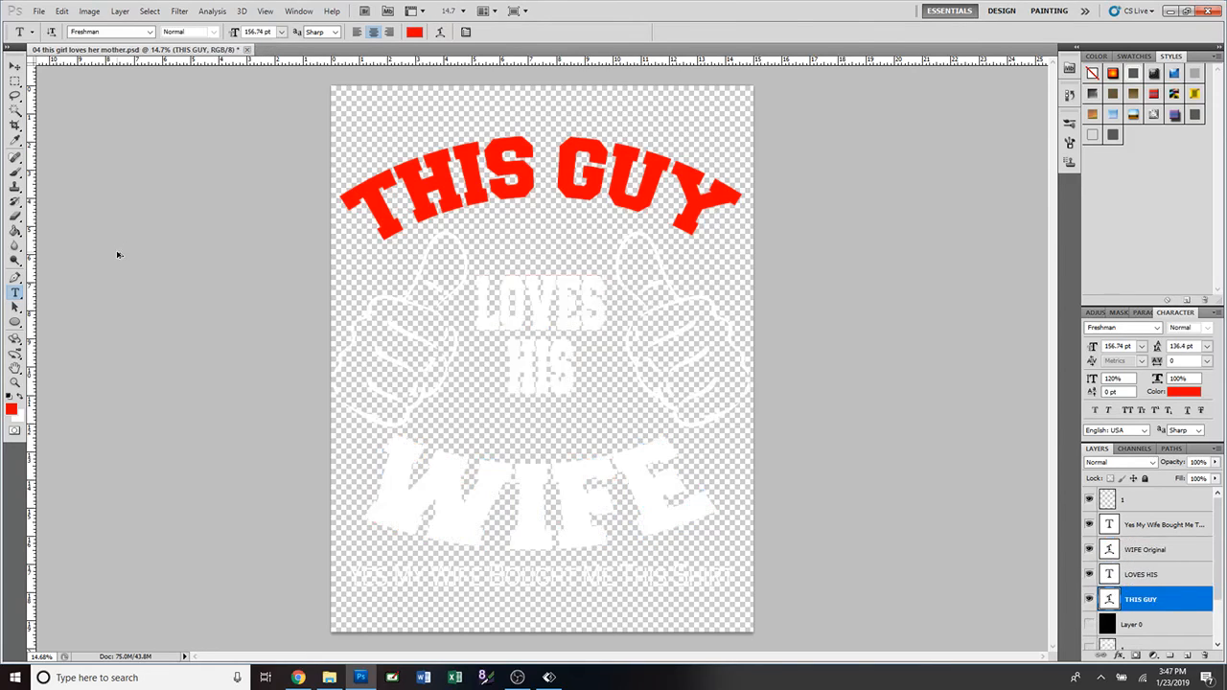
{"action": "key", "text": "ctrl+alt+z"}
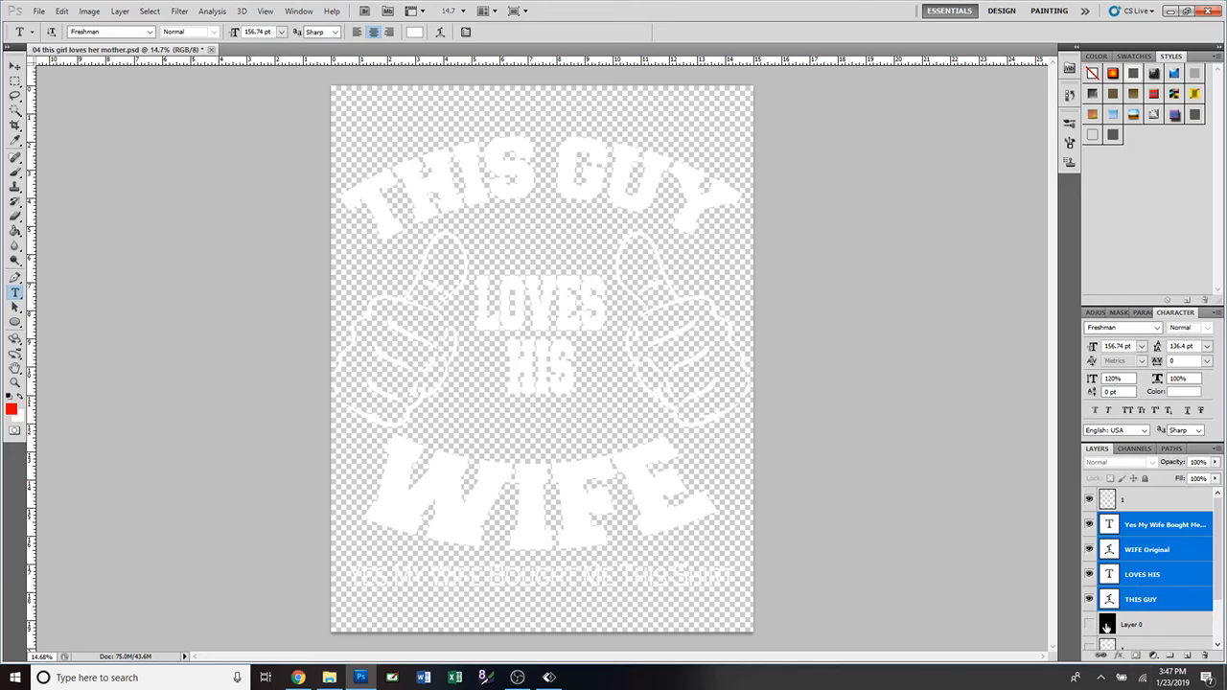
Step: Start saving the design under Save As with PNG as the file format
{"action": "left_click", "coordinate": [38, 11]}
{"action": "left_click", "coordinate": [74, 207]}
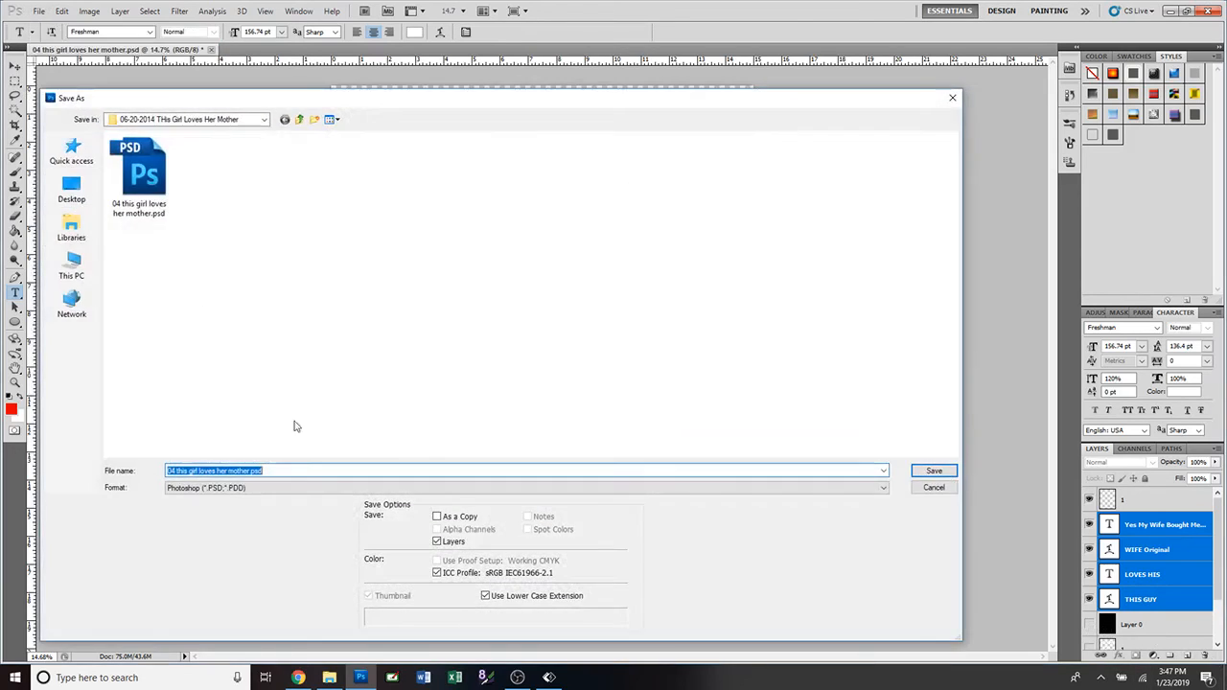
{"action": "left_click", "coordinate": [272, 490]}
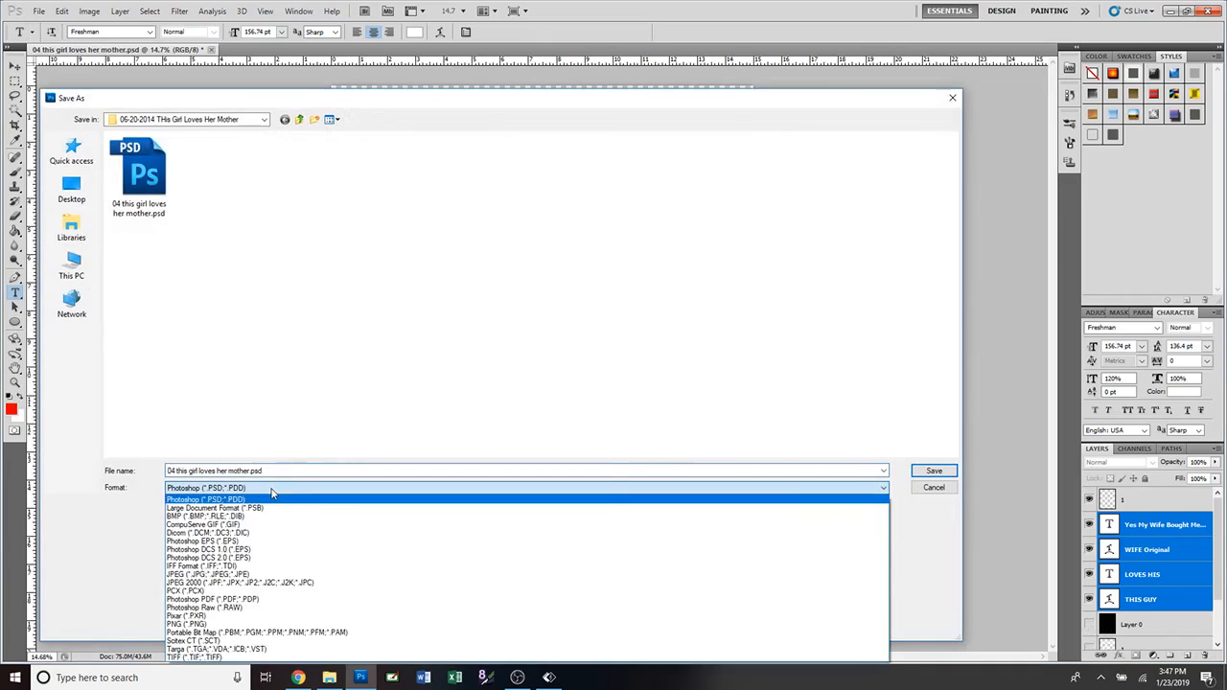
{"action": "left_click", "coordinate": [268, 624]}
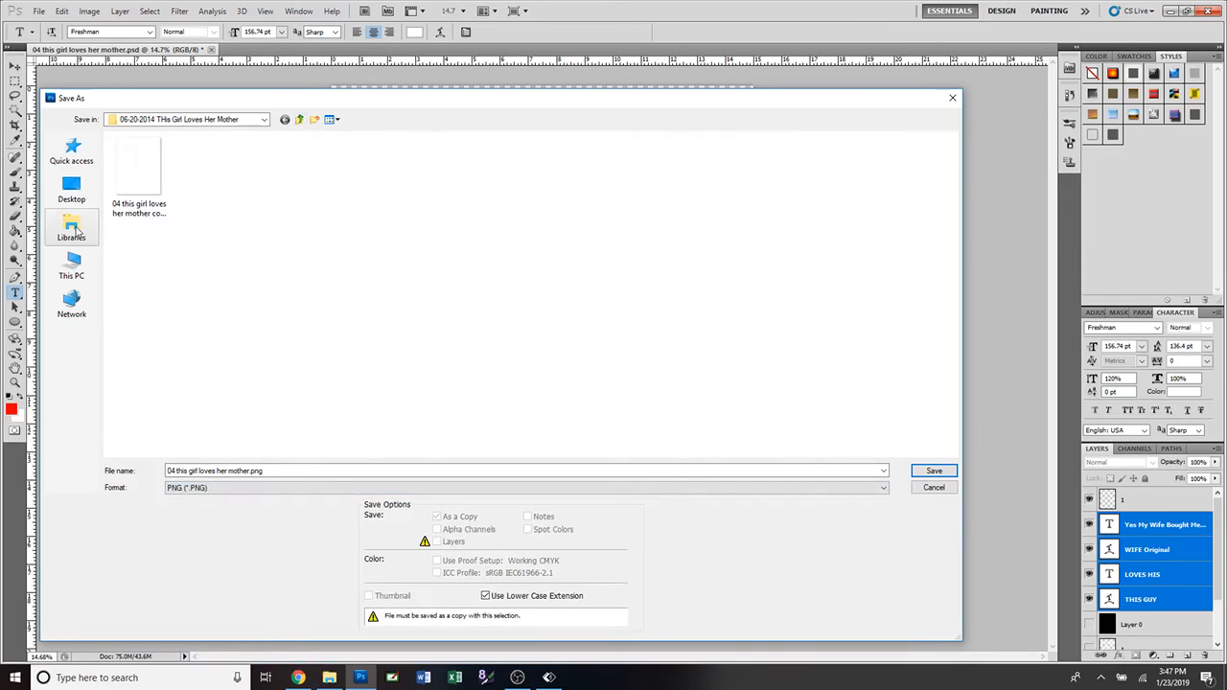
Step: Choose the Designs folder inside MonarchGraphics, within the Documents library, as the save location
{"action": "left_click", "coordinate": [76, 233]}
{"action": "left_click", "coordinate": [292, 159]}
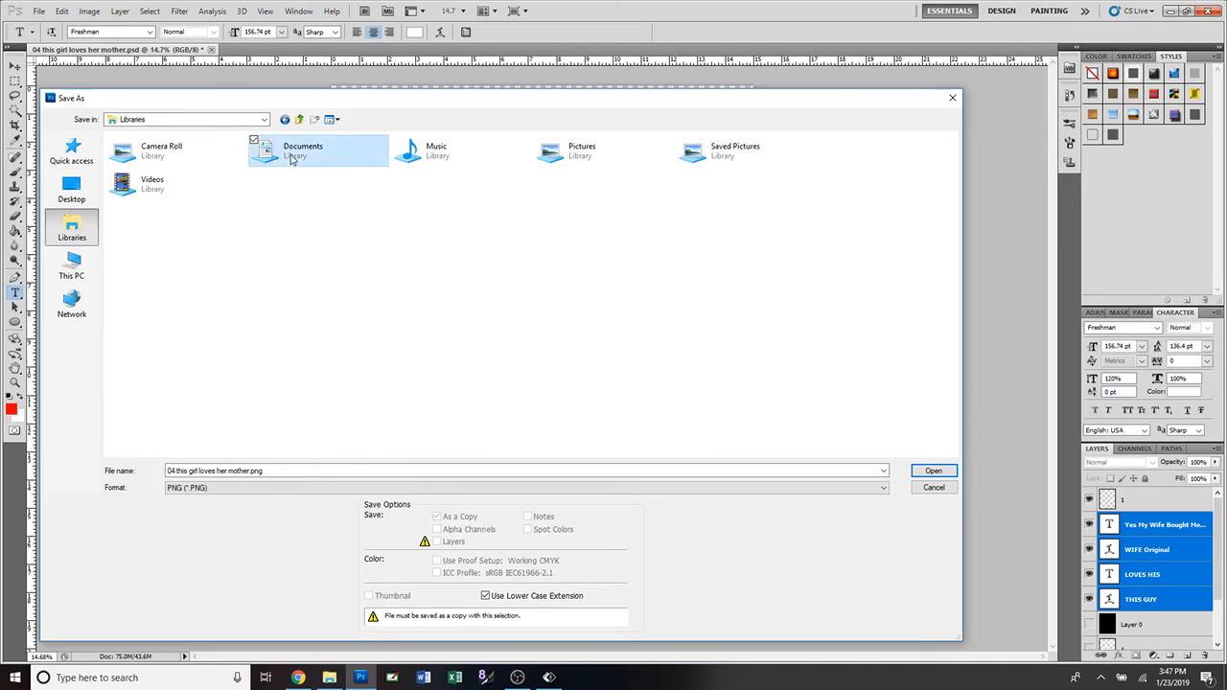
{"action": "double_click", "coordinate": [293, 159]}
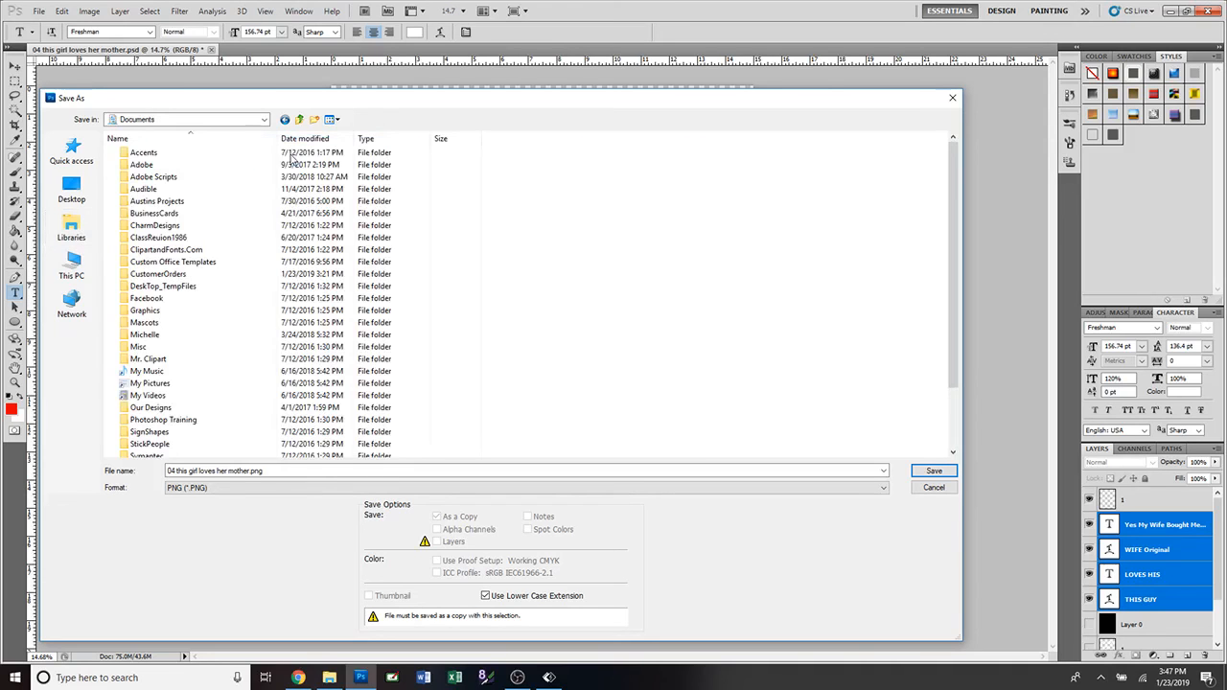
{"action": "double_click", "coordinate": [185, 335]}
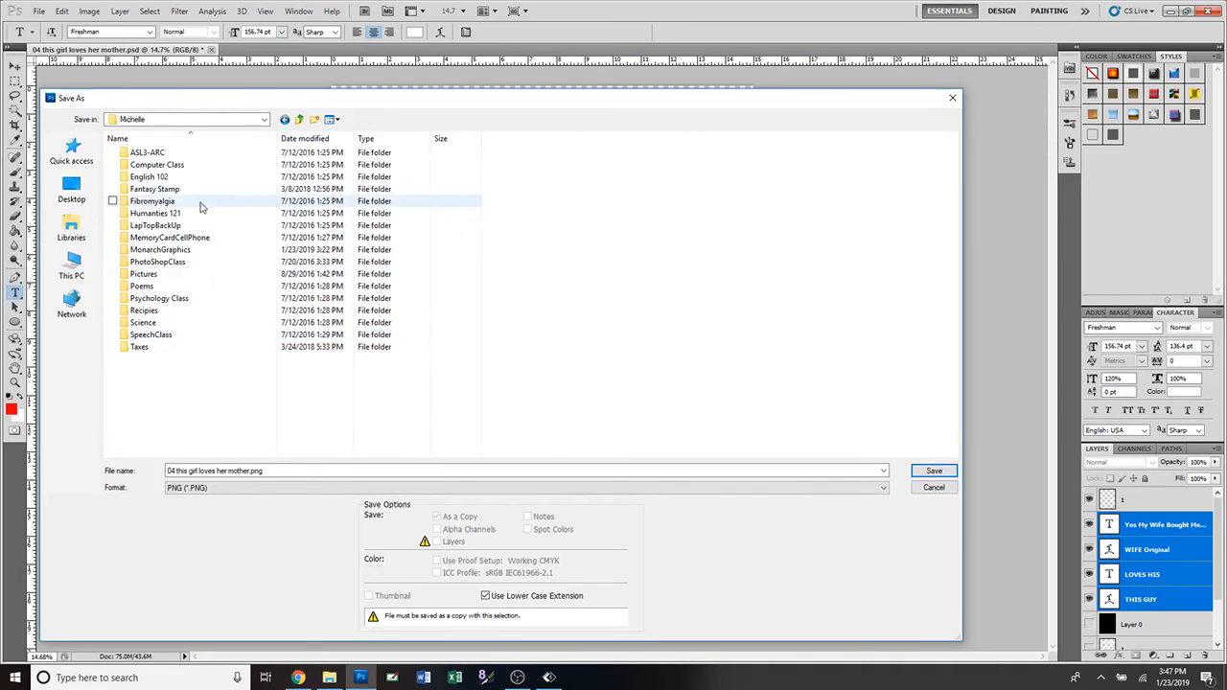
{"action": "double_click", "coordinate": [220, 251]}
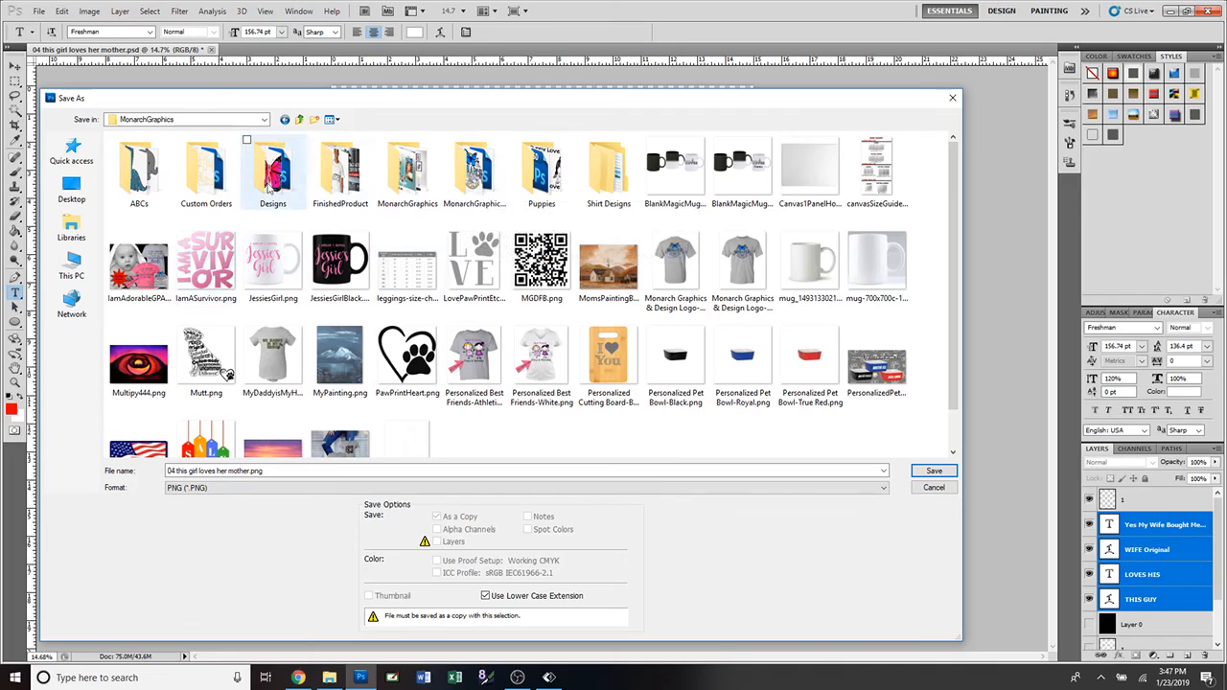
{"action": "double_click", "coordinate": [272, 185]}
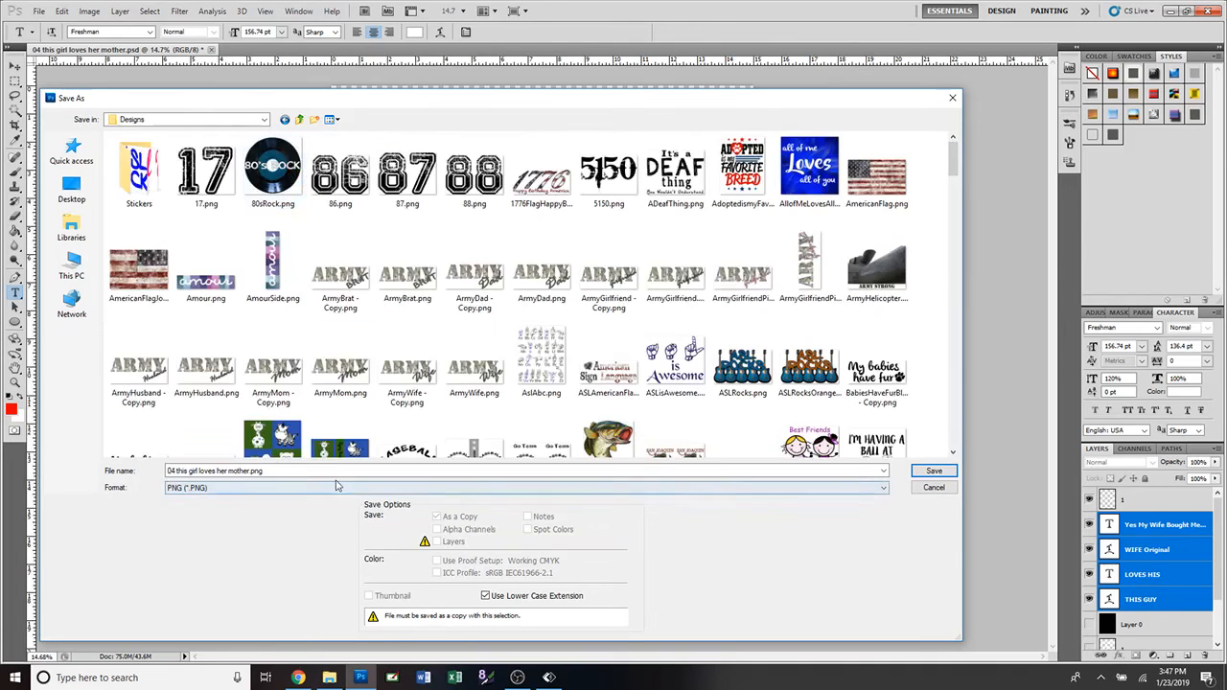
Step: Name the PNG export ThisGirlCustom and proceed to its PNG options, but cancel the export there
{"action": "left_click", "coordinate": [341, 469]}
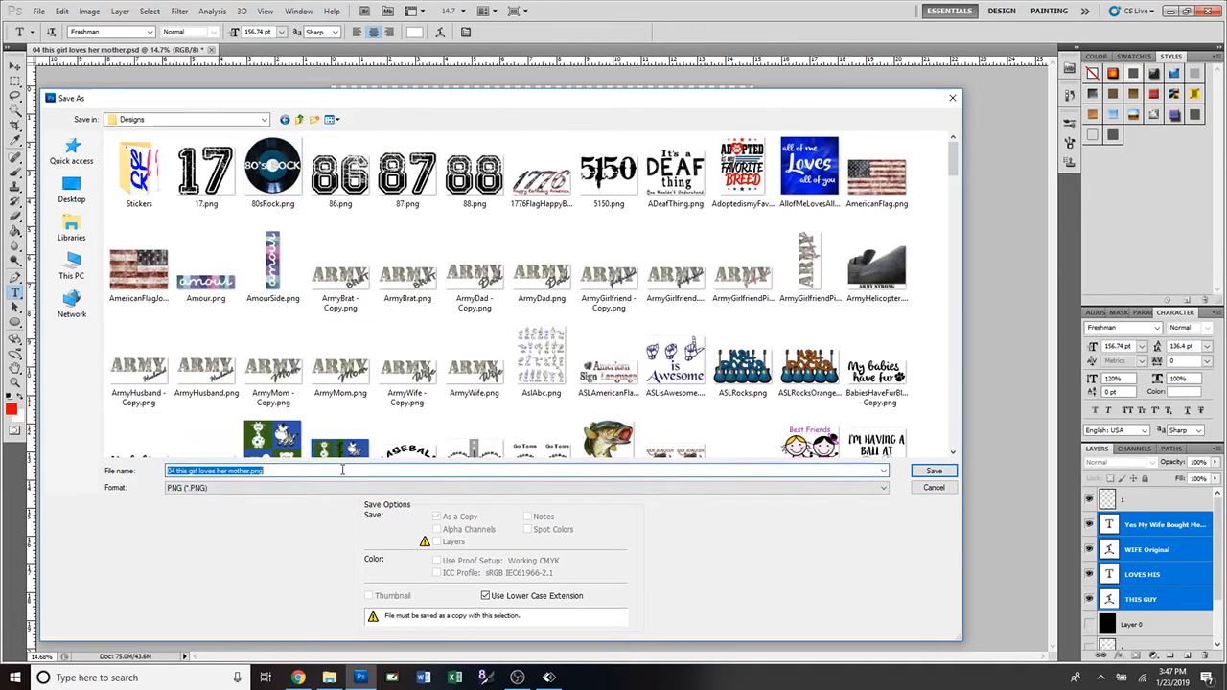
{"action": "type", "text": "This Gi"}
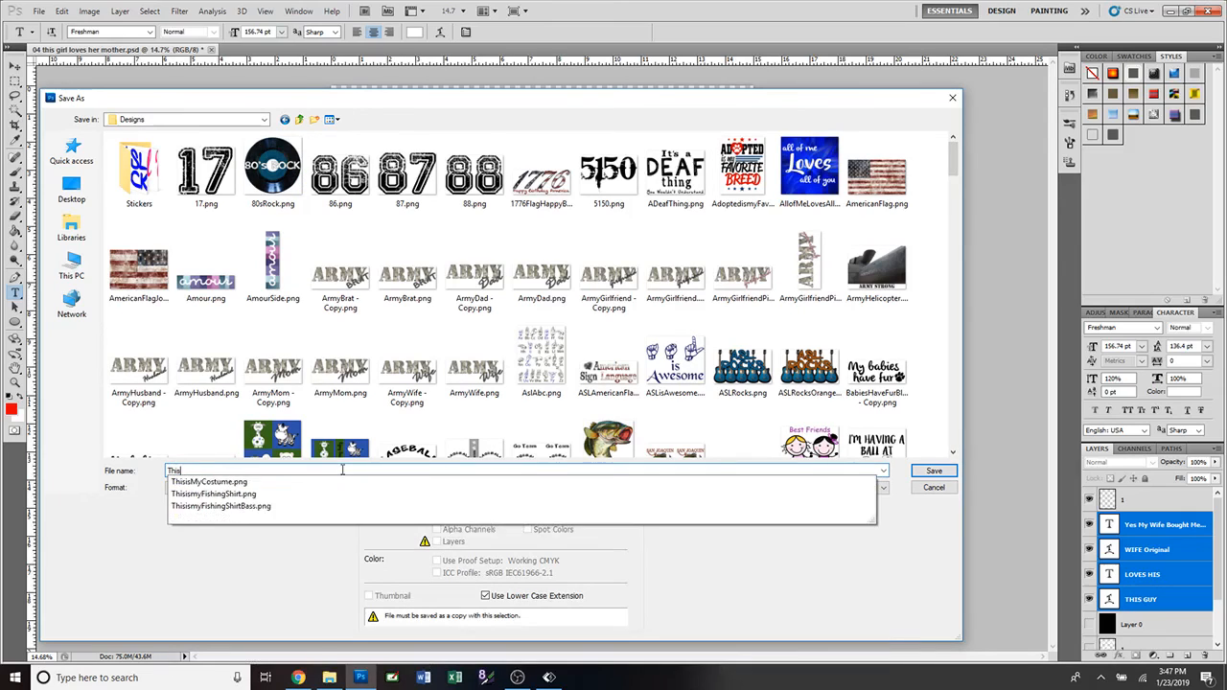
{"action": "key", "text": "BackSpace"}
{"action": "key", "text": "BackSpace"}
{"action": "key", "text": "BackSpace"}
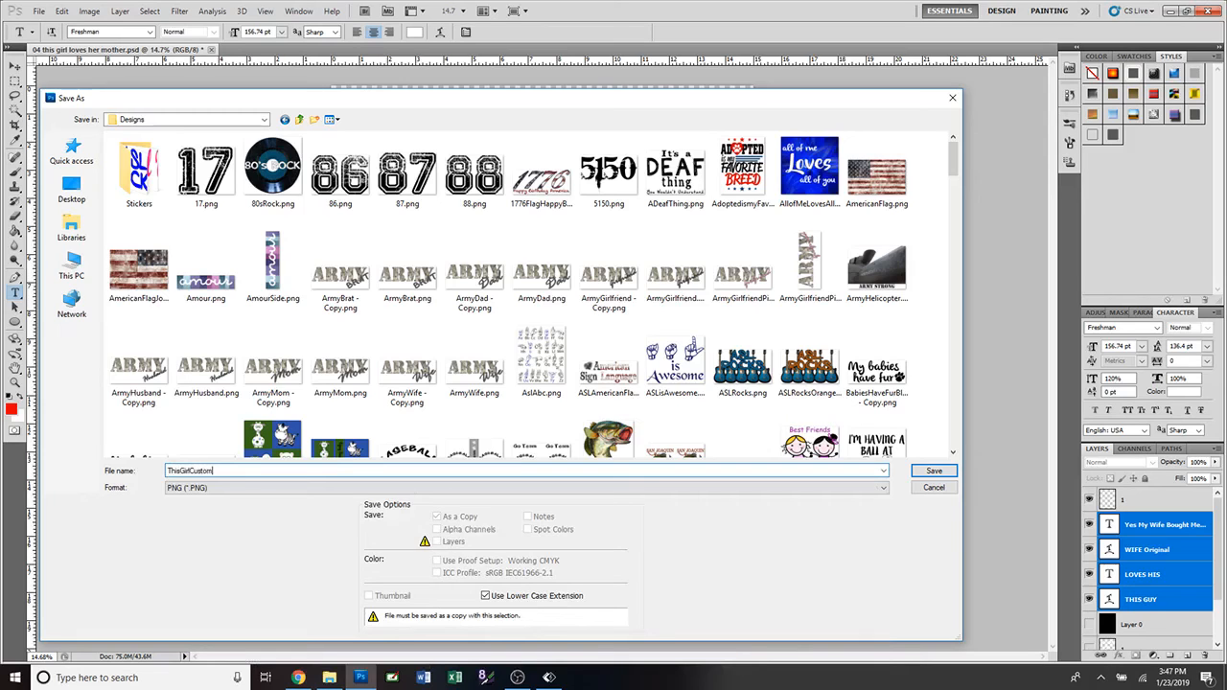
{"action": "type", "text": "GirlCustom"}
{"action": "left_click", "coordinate": [935, 470]}
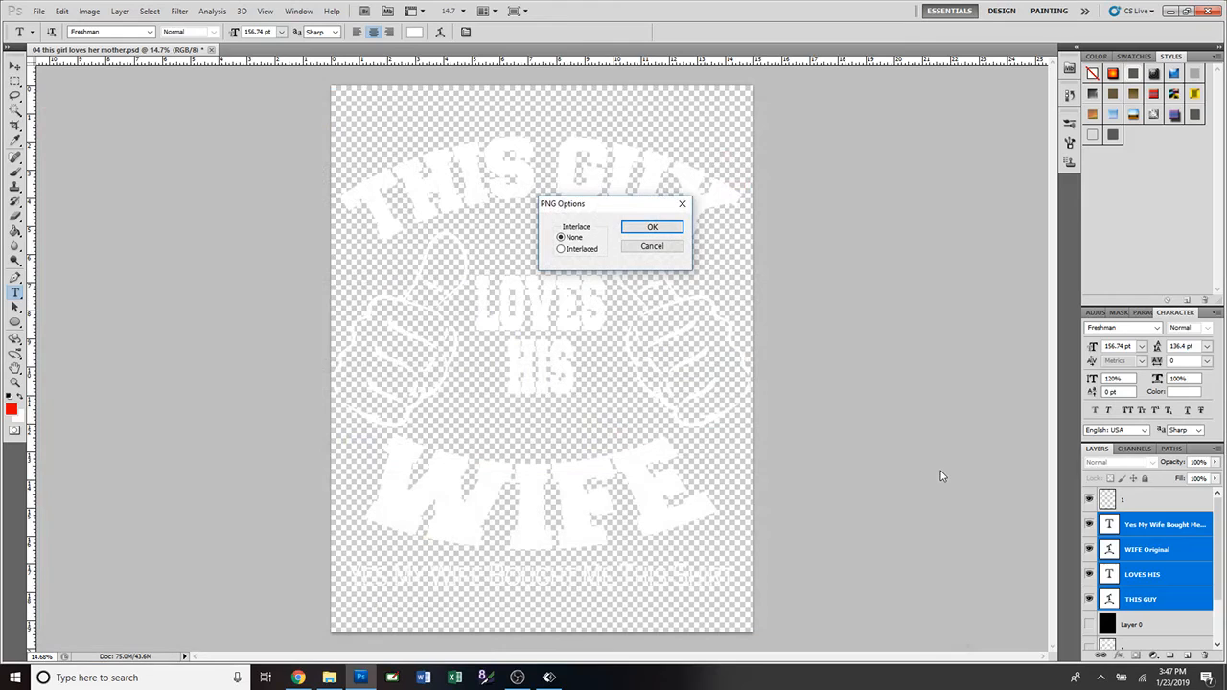
{"action": "left_click", "coordinate": [669, 250]}
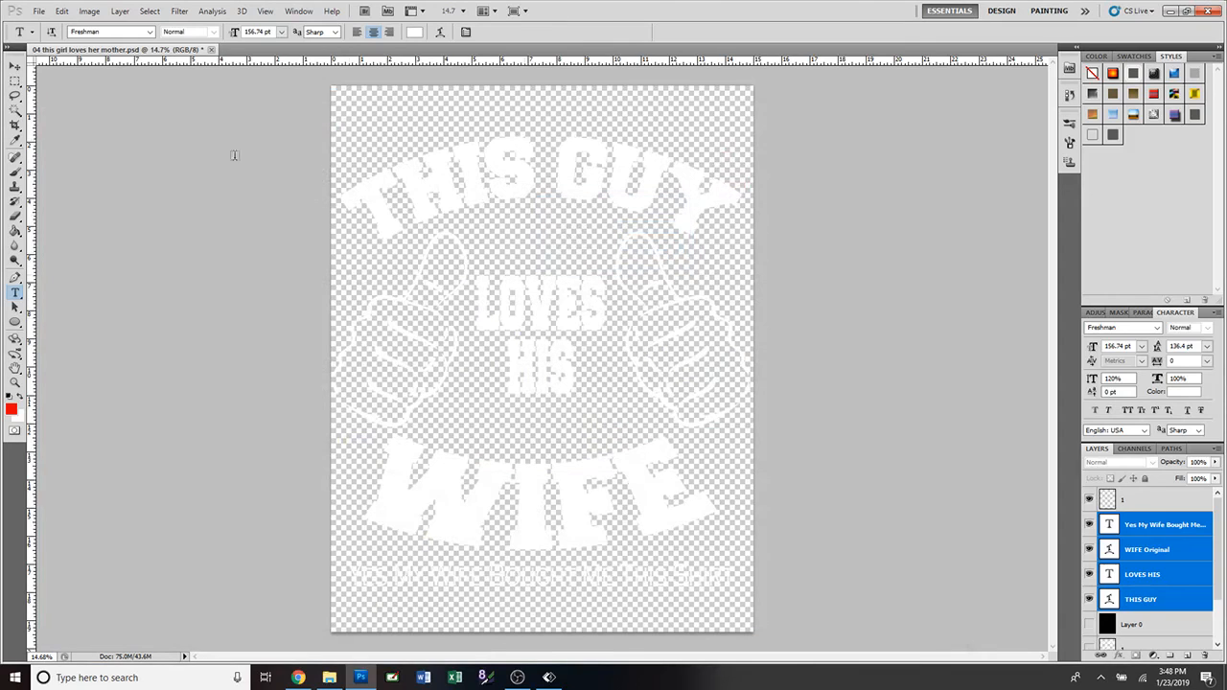
Step: Start saving the design in Photoshop format, with the Designs folder inside MonarchGraphics in the Documents library as the location
{"action": "left_click", "coordinate": [38, 10]}
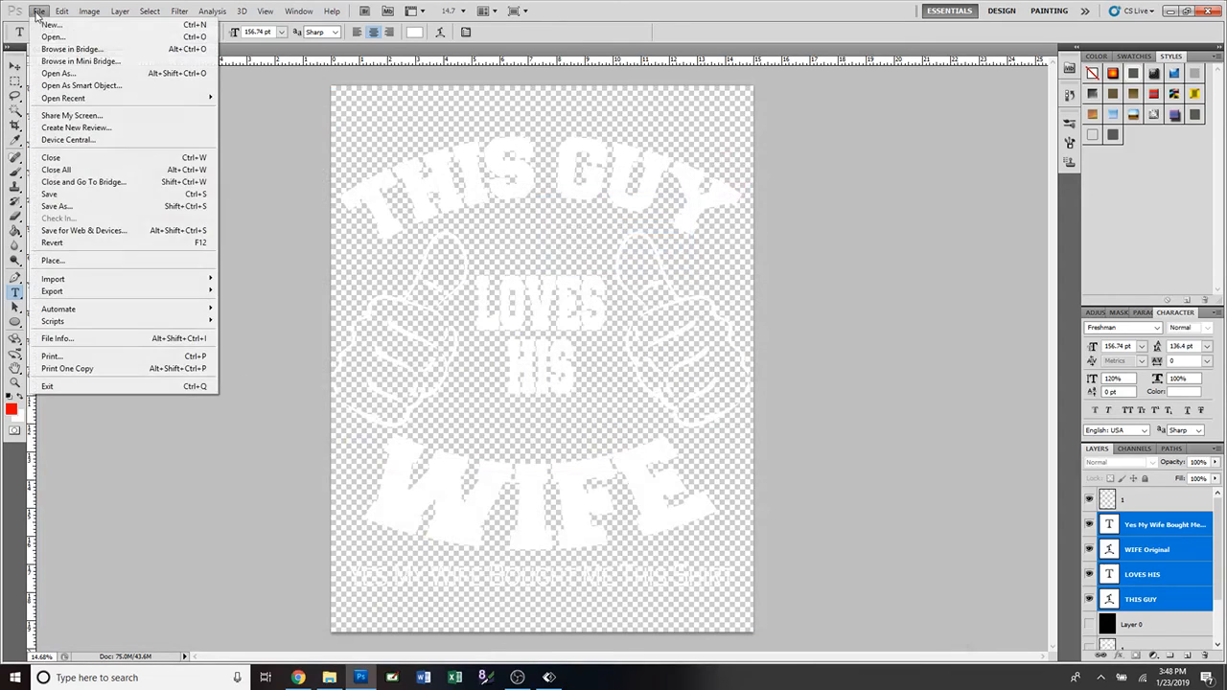
{"action": "left_click", "coordinate": [58, 206]}
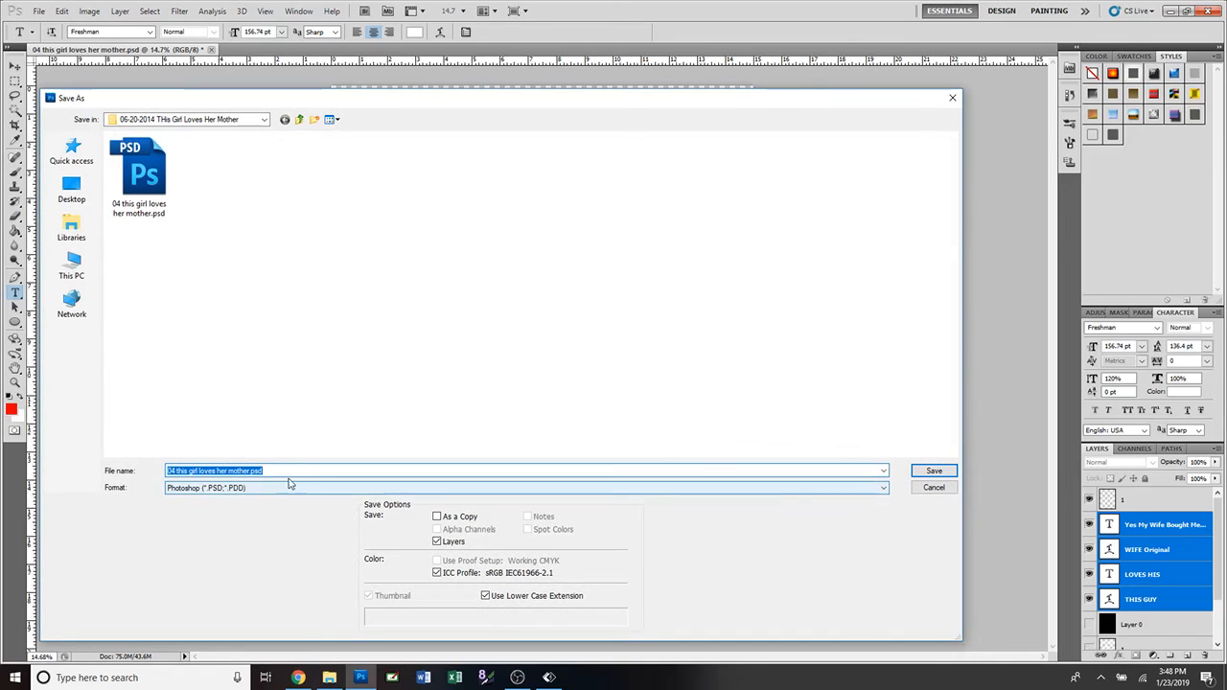
{"action": "left_click", "coordinate": [86, 230]}
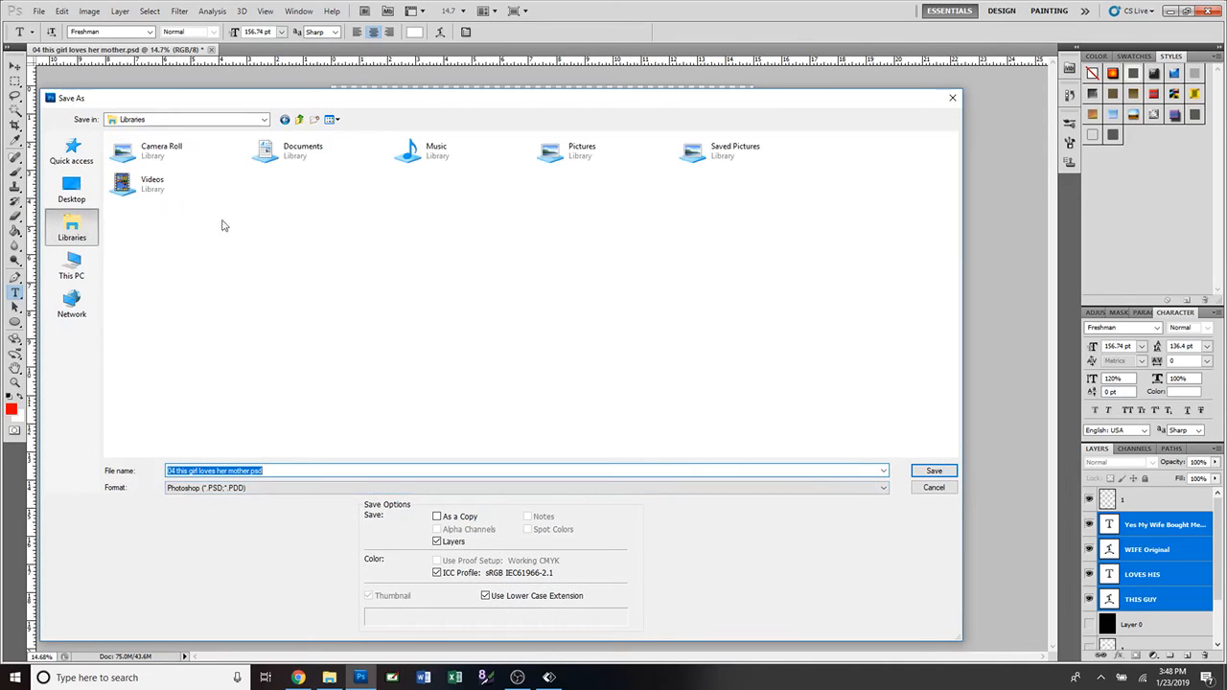
{"action": "double_click", "coordinate": [286, 151]}
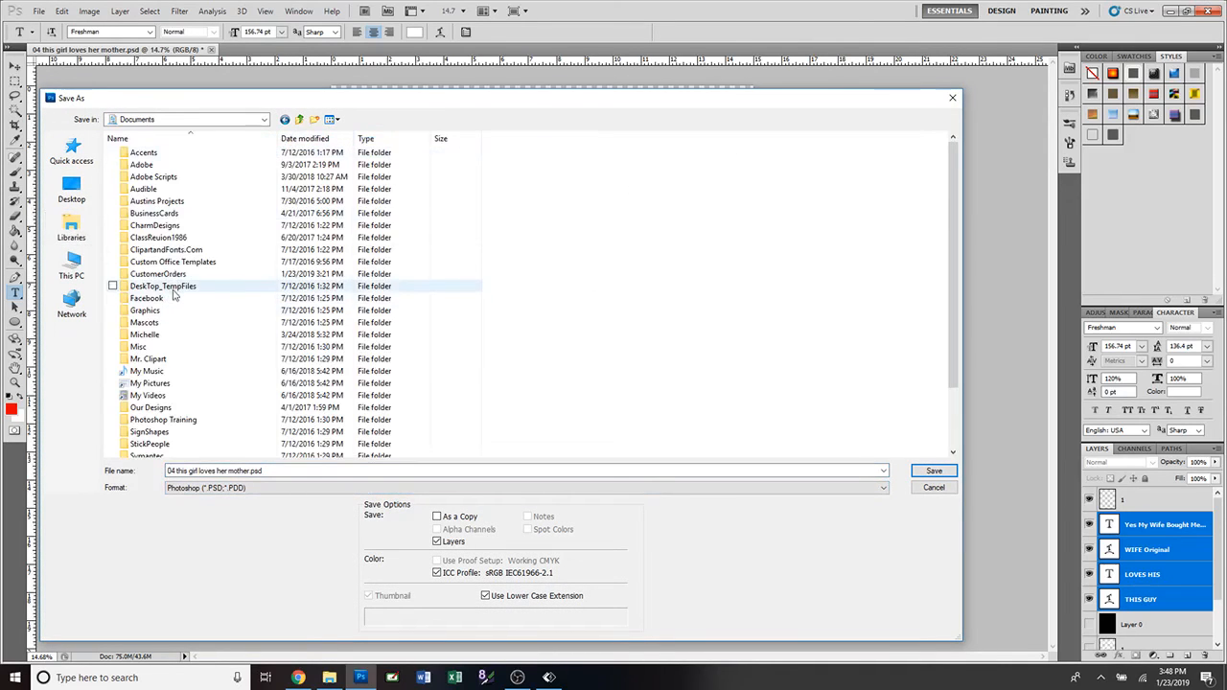
{"action": "double_click", "coordinate": [158, 334]}
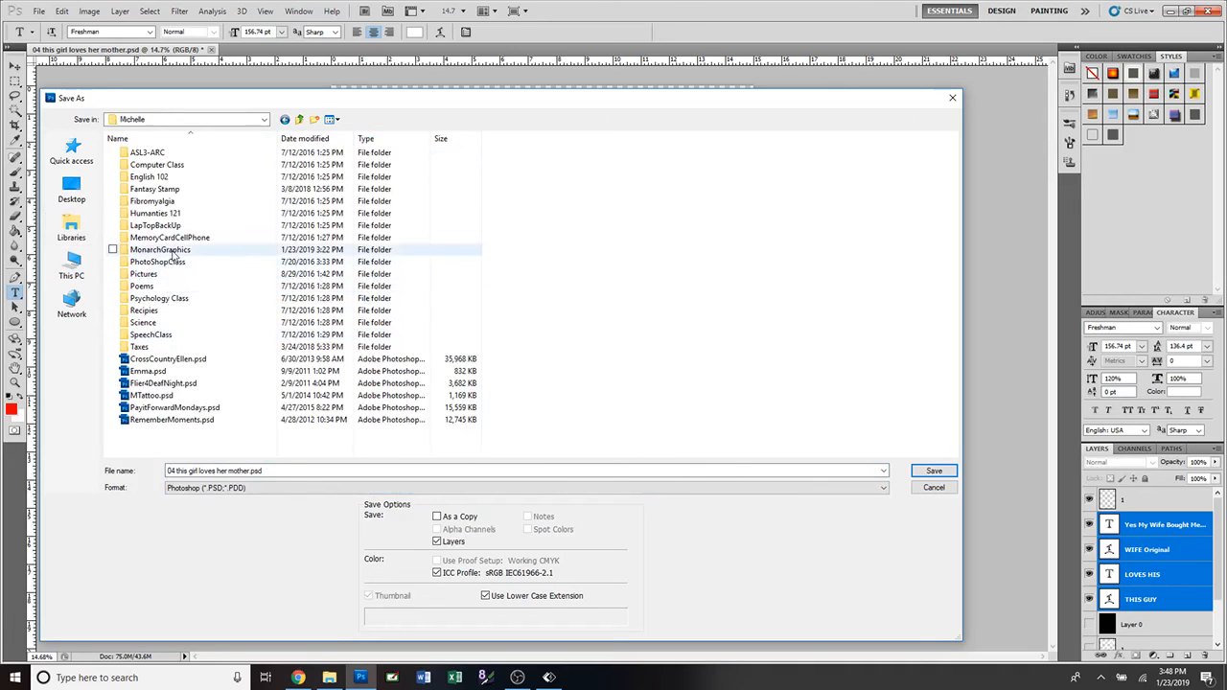
{"action": "double_click", "coordinate": [170, 250]}
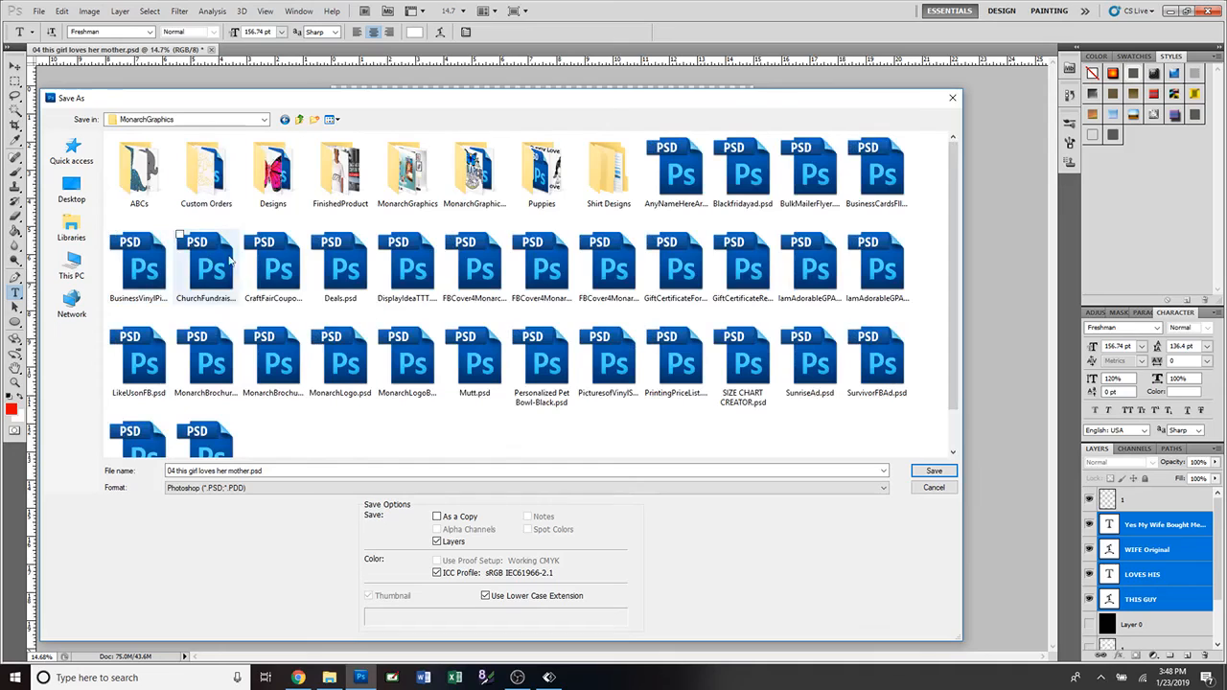
{"action": "left_click", "coordinate": [274, 175]}
{"action": "double_click", "coordinate": [274, 174]}
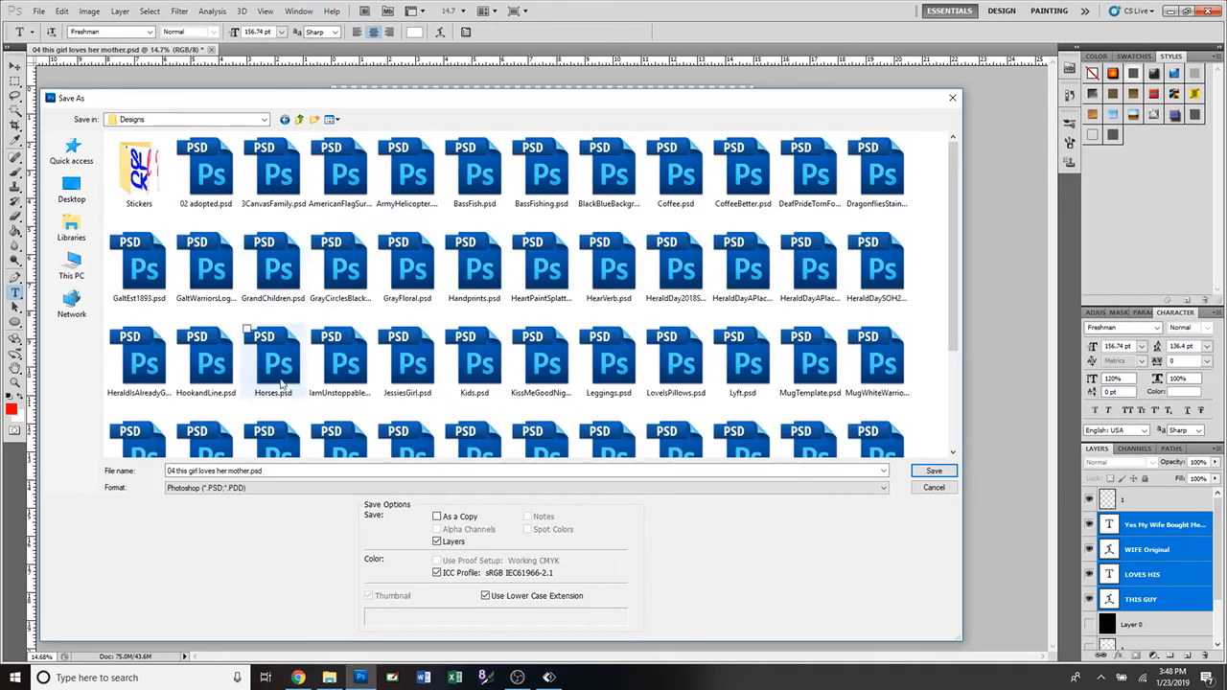
Step: Name the Photoshop file ThisGirlCustom and save it
{"action": "left_click", "coordinate": [293, 471]}
{"action": "type", "text": "ThisGirlCustom"}
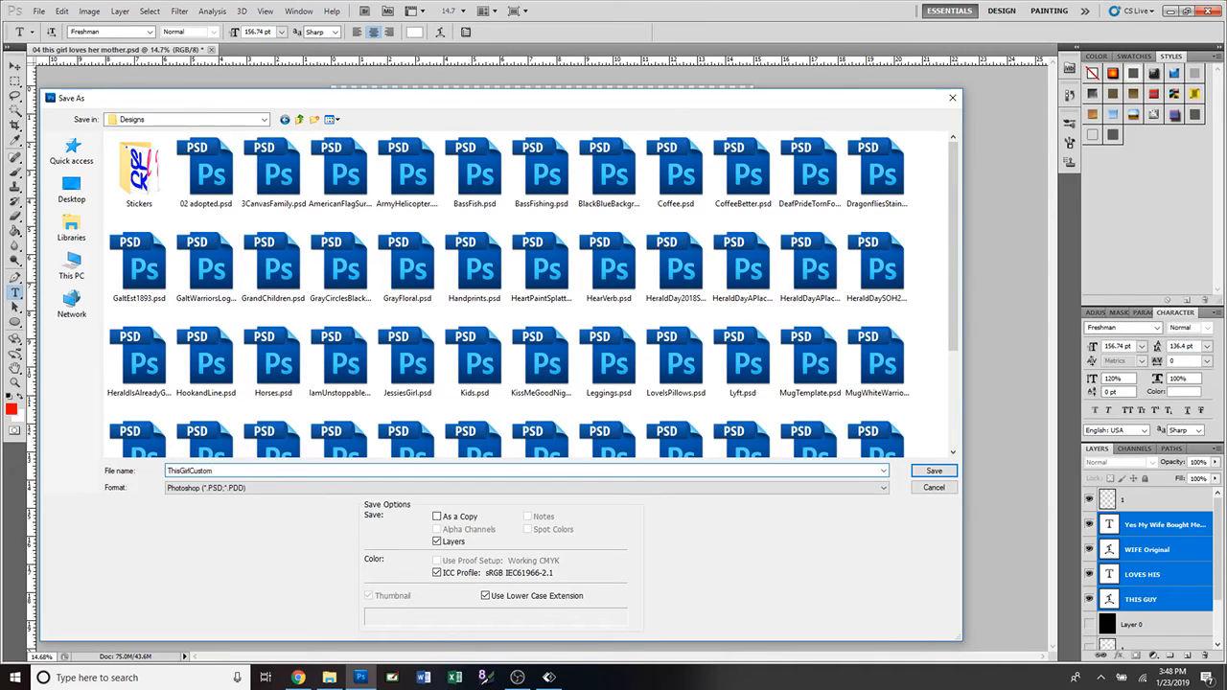
{"action": "key", "text": "Return"}
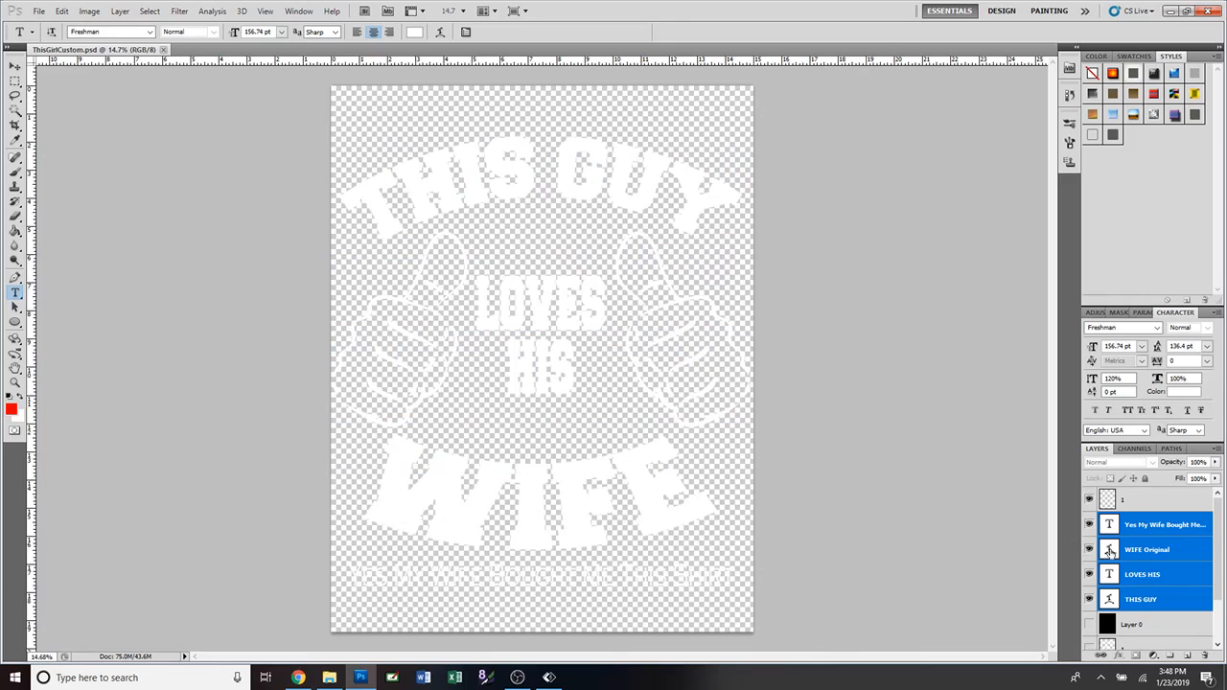
Step: Show the black Layer 0 background and replace the arched word WIFE with the wife's first name in capitals
{"action": "left_click", "coordinate": [1091, 624]}
{"action": "left_click", "coordinate": [1113, 552]}
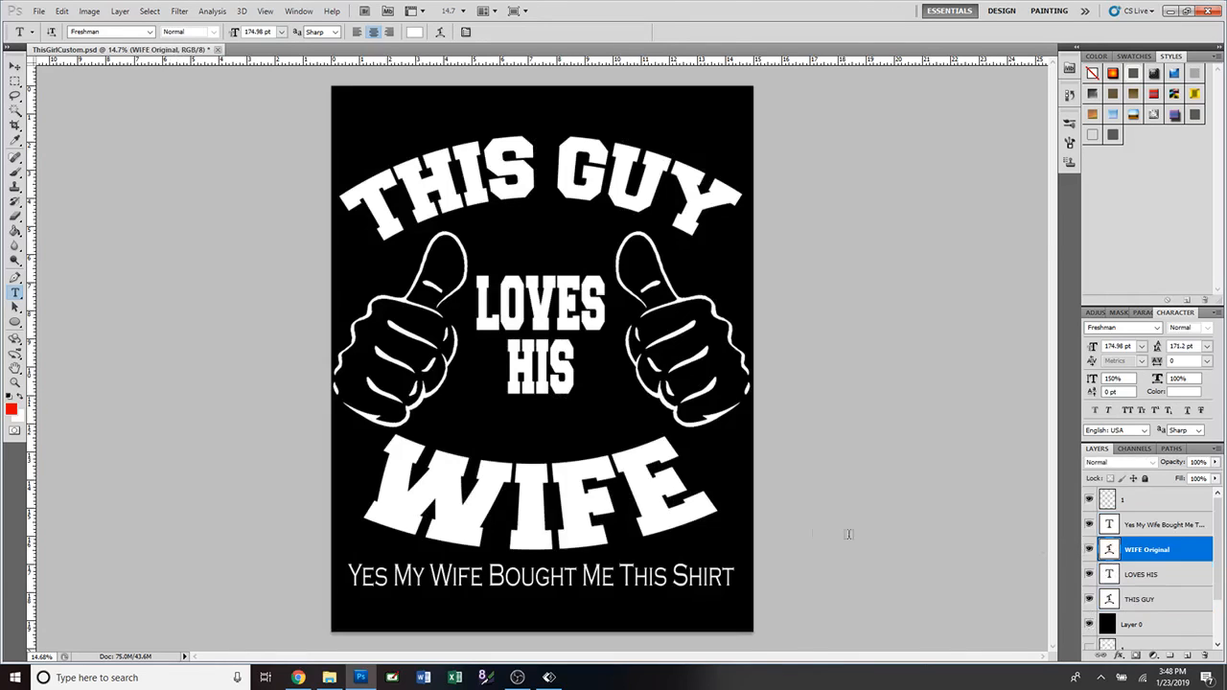
{"action": "left_click_drag", "start_coordinate": [382, 466], "coordinate": [692, 477]}
{"action": "type", "text": "T"}
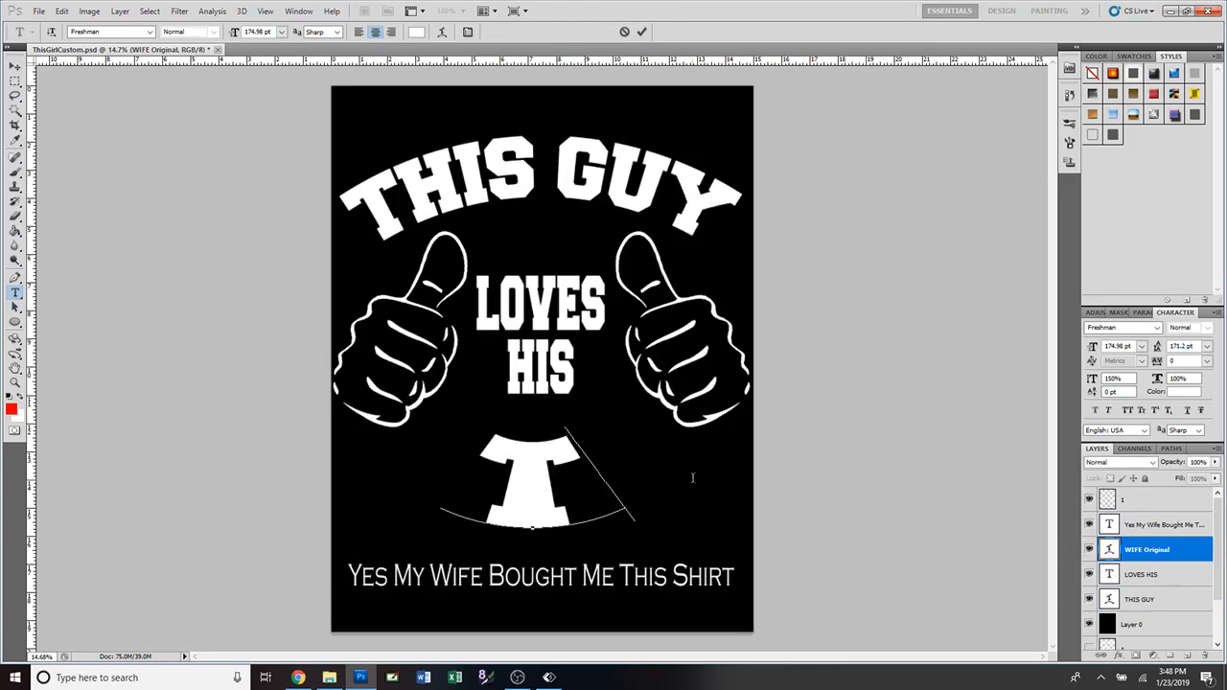
{"action": "type", "text": "RACY"}
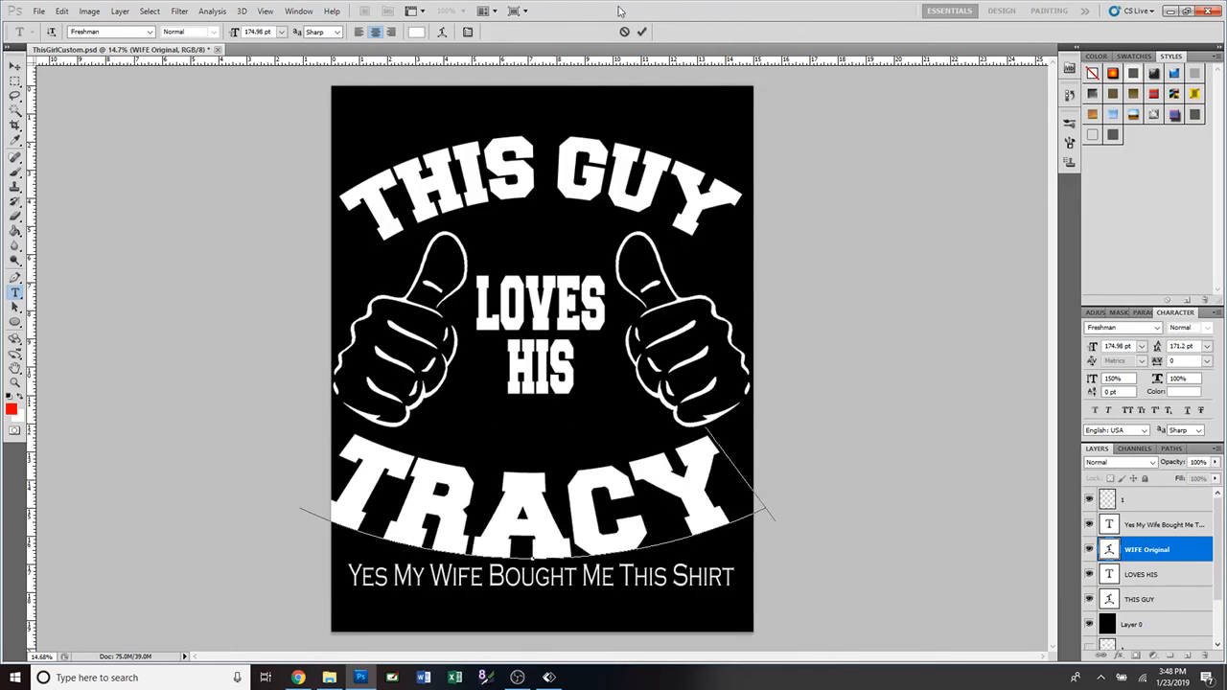
{"action": "left_click", "coordinate": [641, 32]}
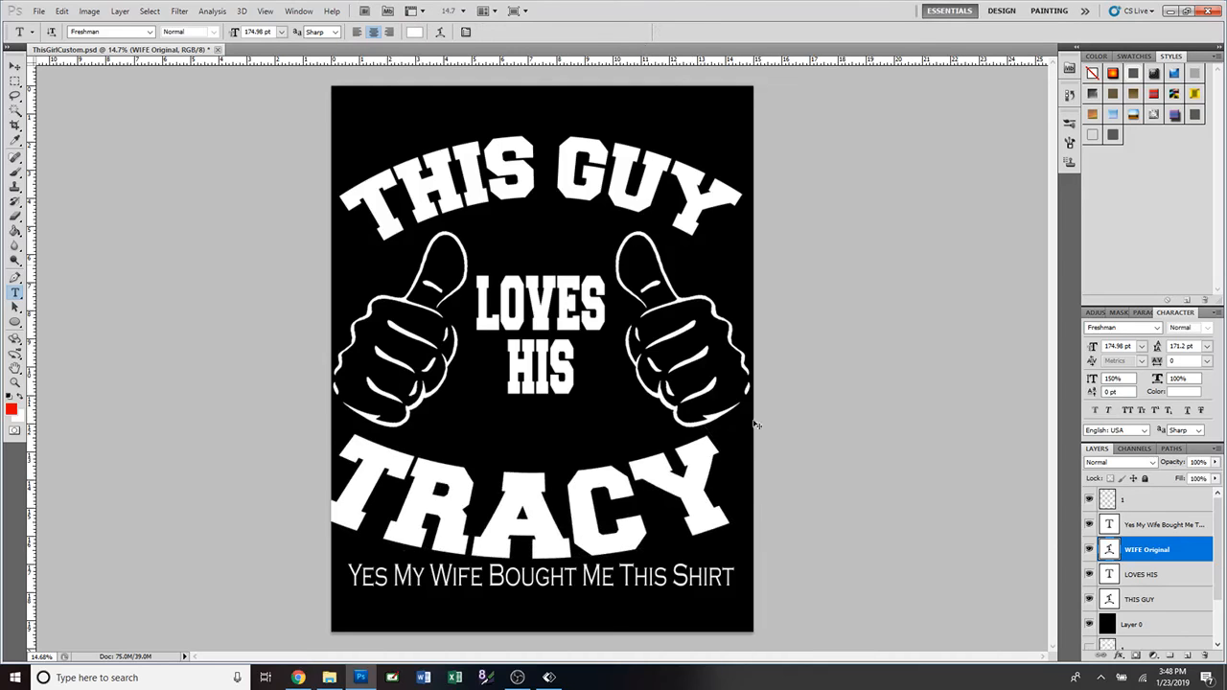
Step: Scale the arched name down to about 87% and center it above the tagline
{"action": "key", "text": "ctrl+t"}
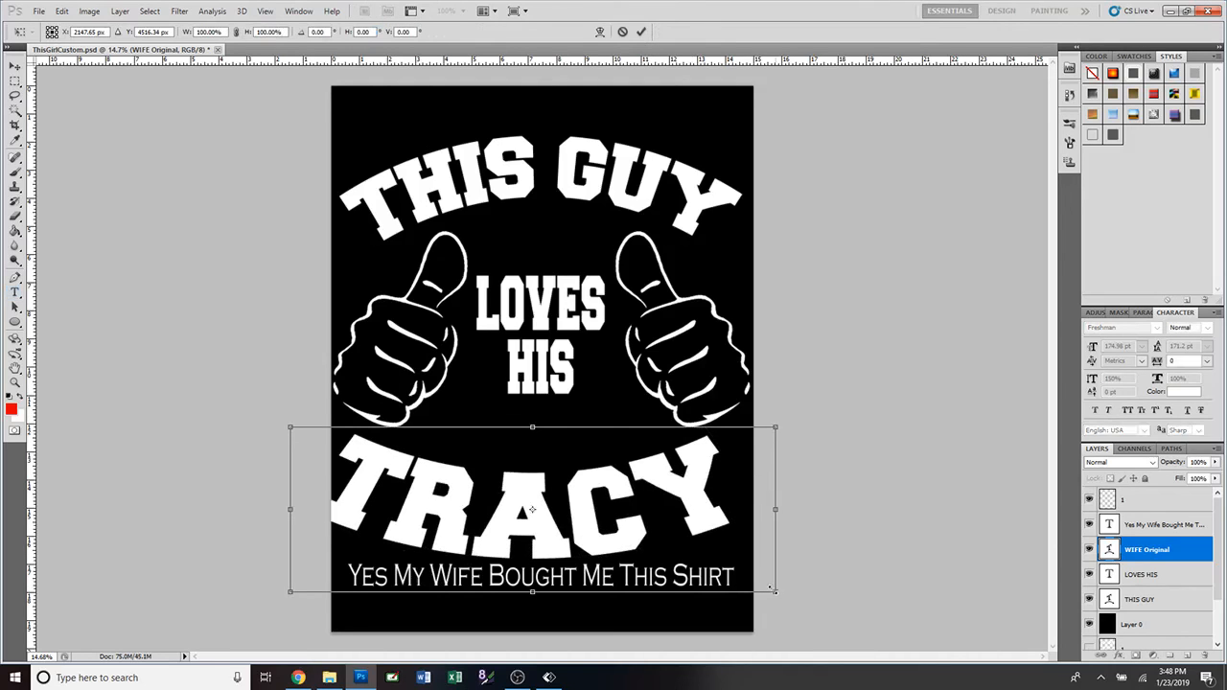
{"action": "left_click_drag", "start_coordinate": [773, 589], "coordinate": [709, 569]}
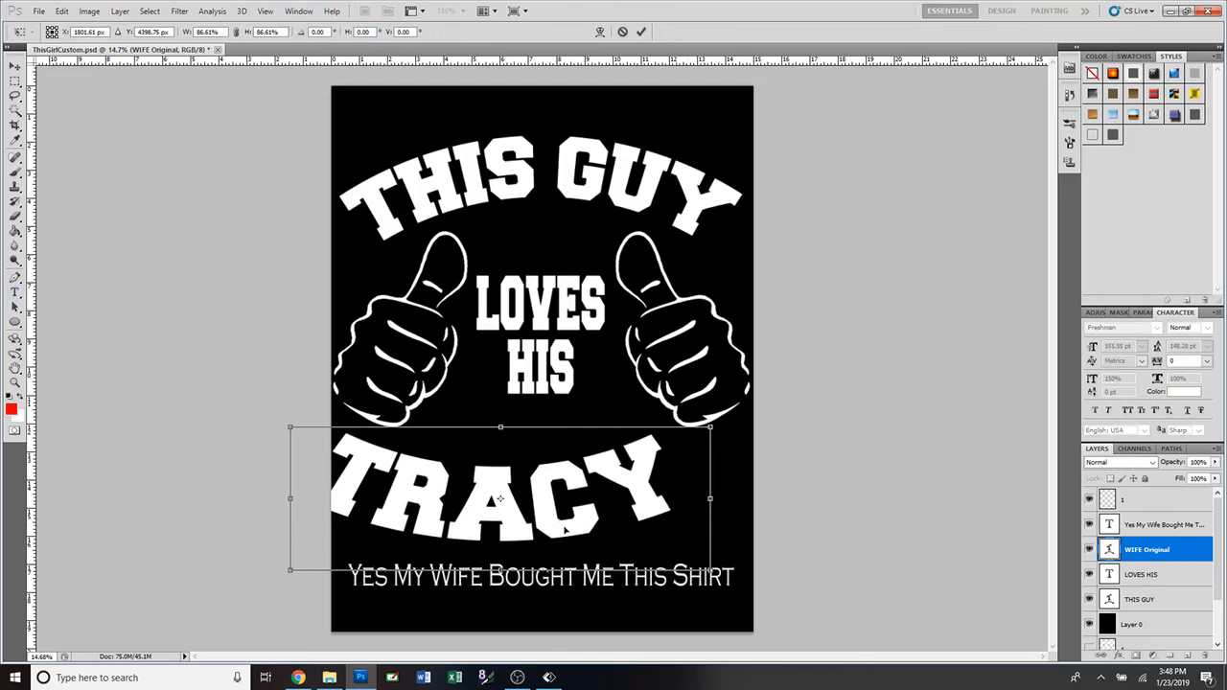
{"action": "left_click_drag", "start_coordinate": [564, 528], "coordinate": [598, 531]}
{"action": "key", "text": "ctrl+z"}
{"action": "key", "text": "ctrl+z"}
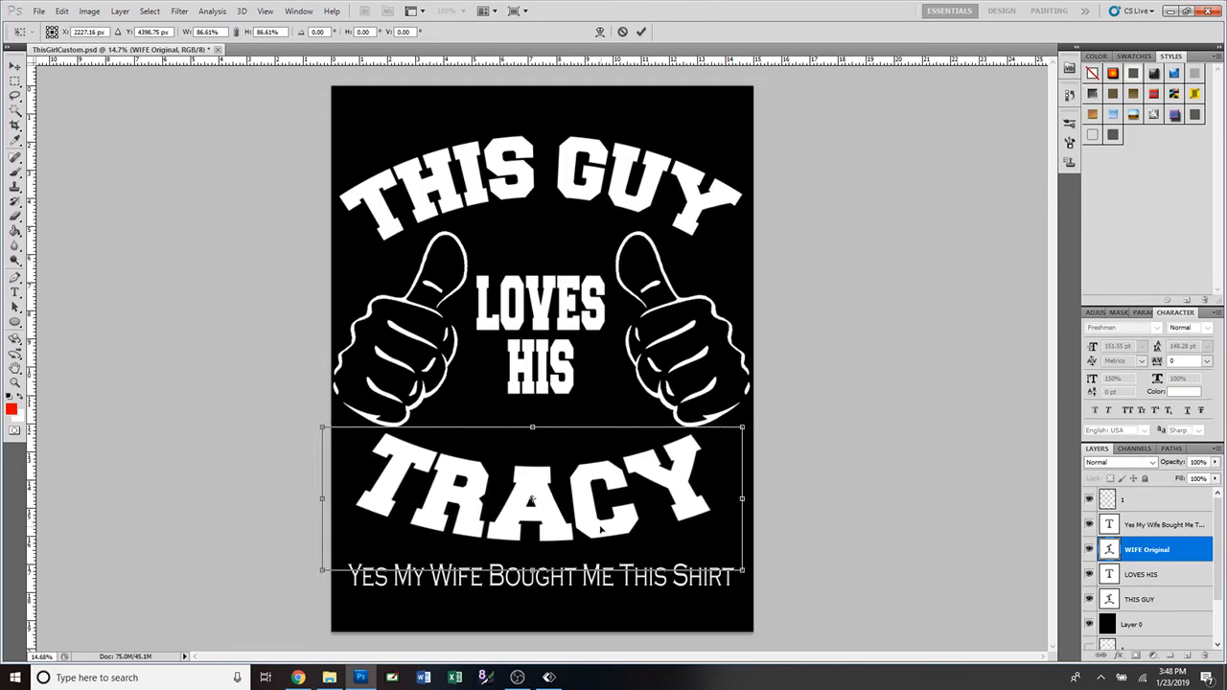
{"action": "key", "text": "ctrl+z"}
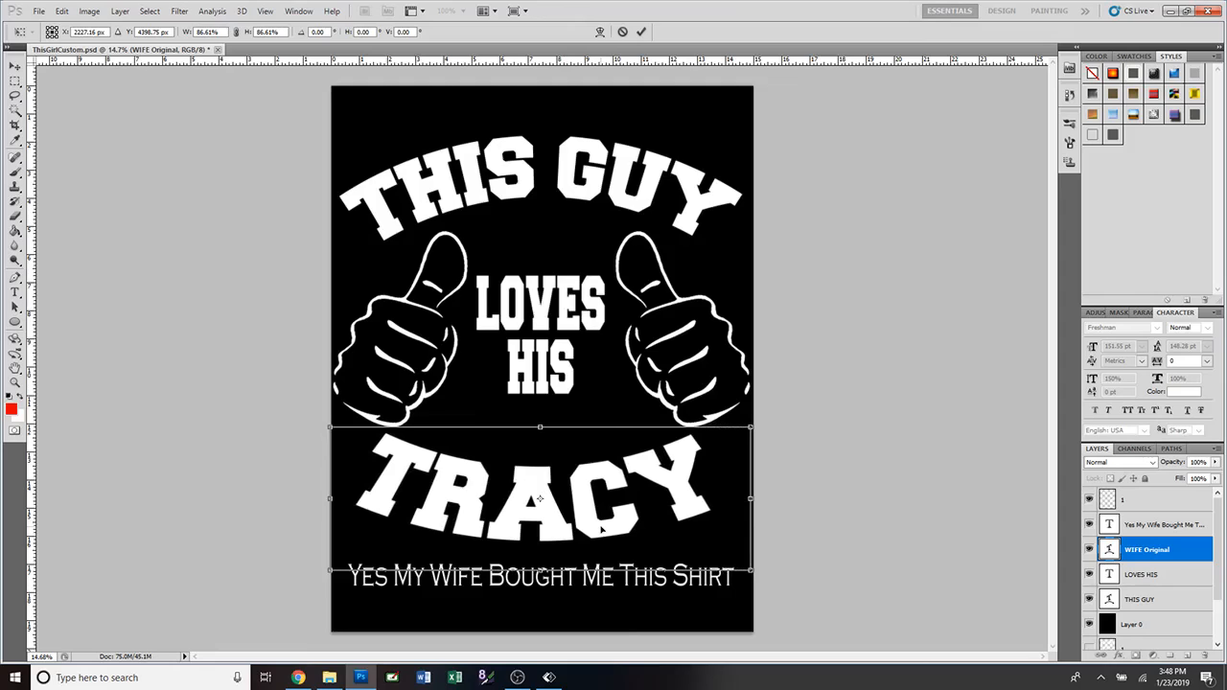
{"action": "left_click", "coordinate": [642, 32]}
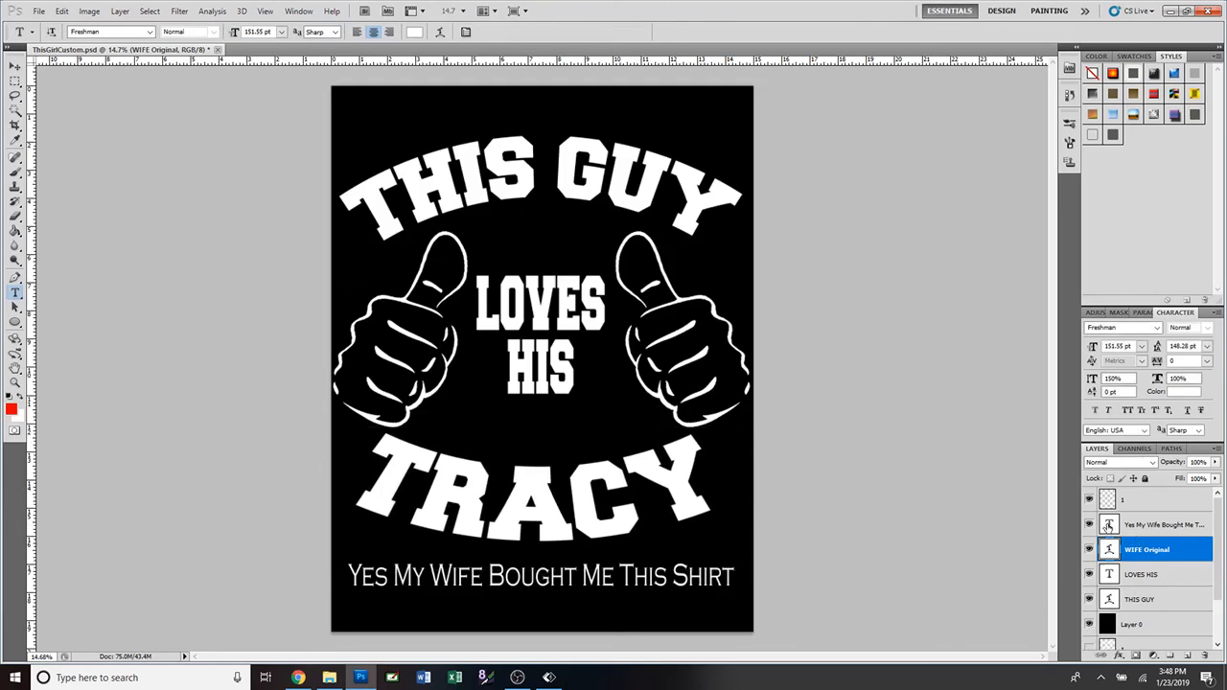
Step: Hide the tagline and the black Layer 0, and save the personalized design as ThisGirlCustom.png in the Designs folder
{"action": "left_click", "coordinate": [1089, 525]}
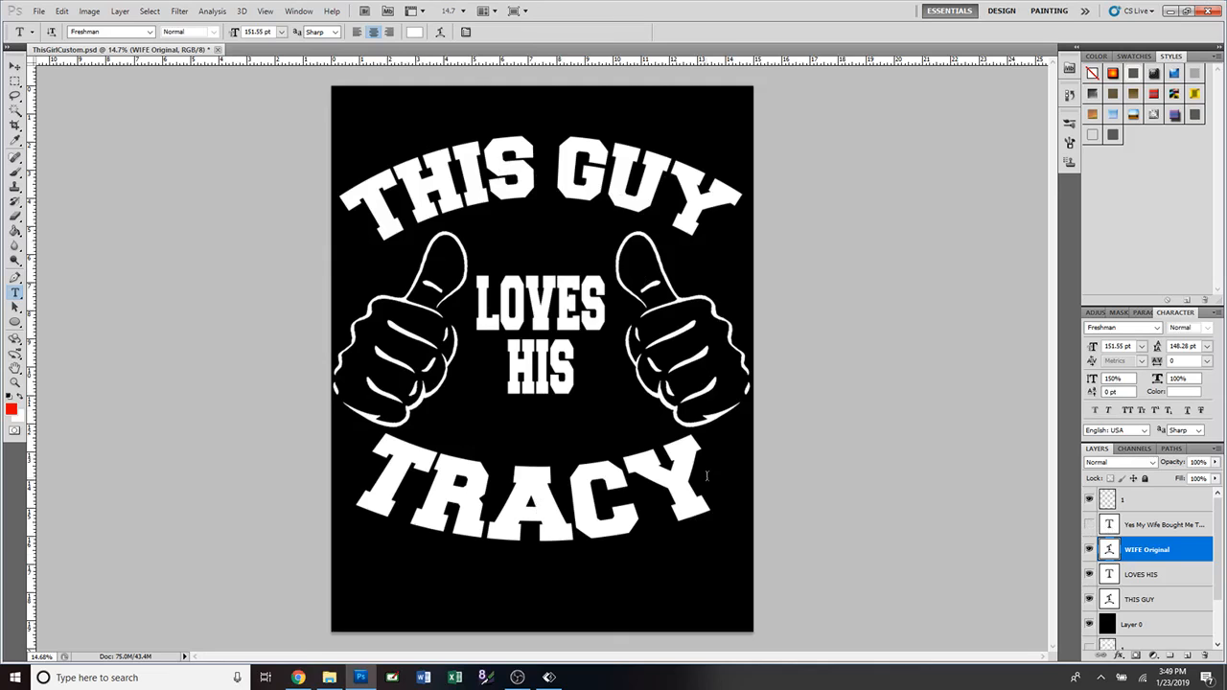
{"action": "left_click", "coordinate": [1089, 624]}
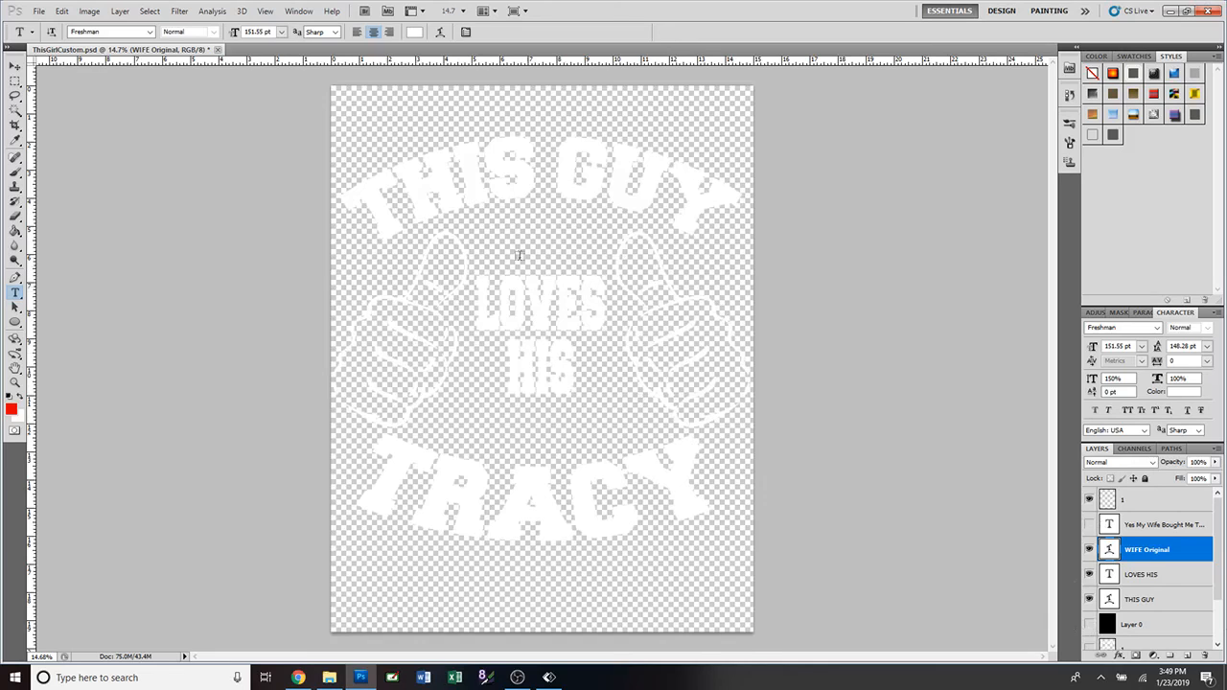
{"action": "left_click", "coordinate": [39, 11]}
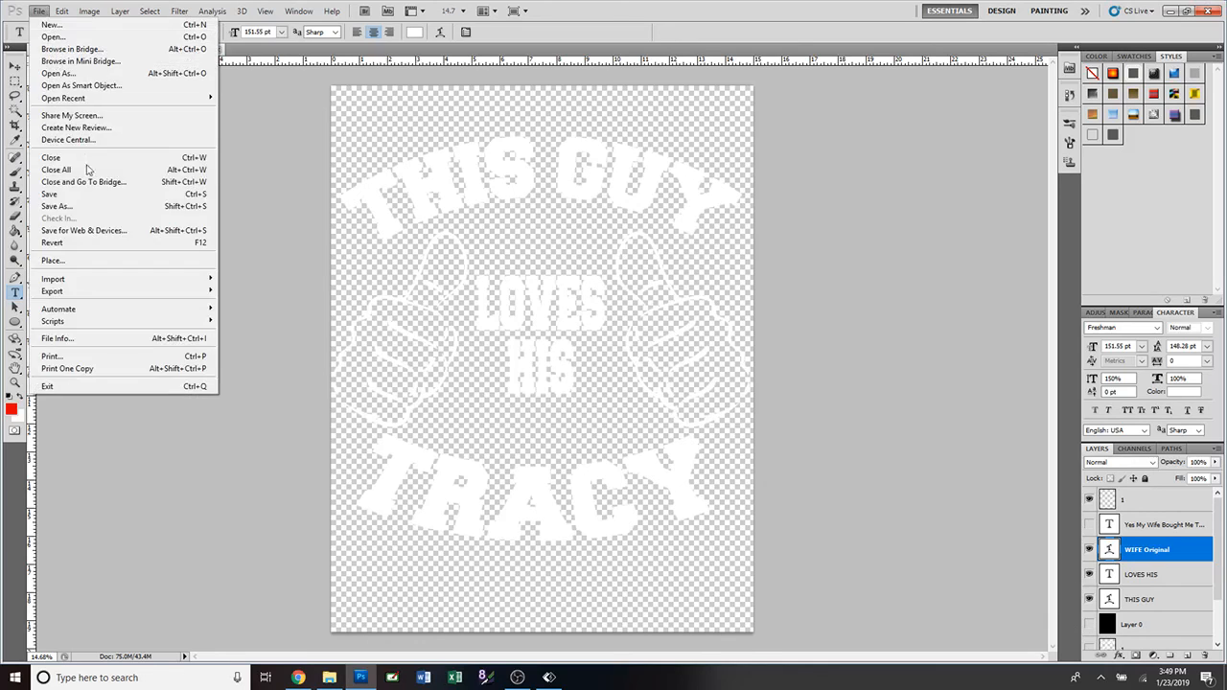
{"action": "left_click", "coordinate": [98, 208]}
{"action": "left_click", "coordinate": [335, 489]}
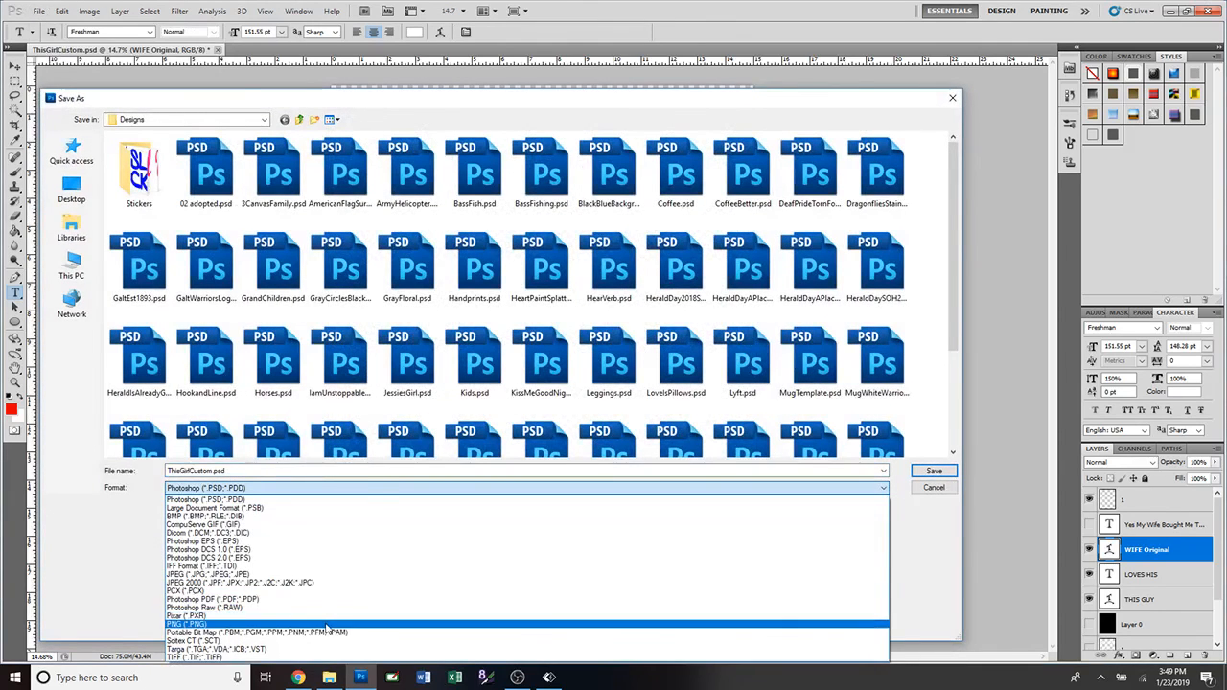
{"action": "left_click", "coordinate": [326, 625]}
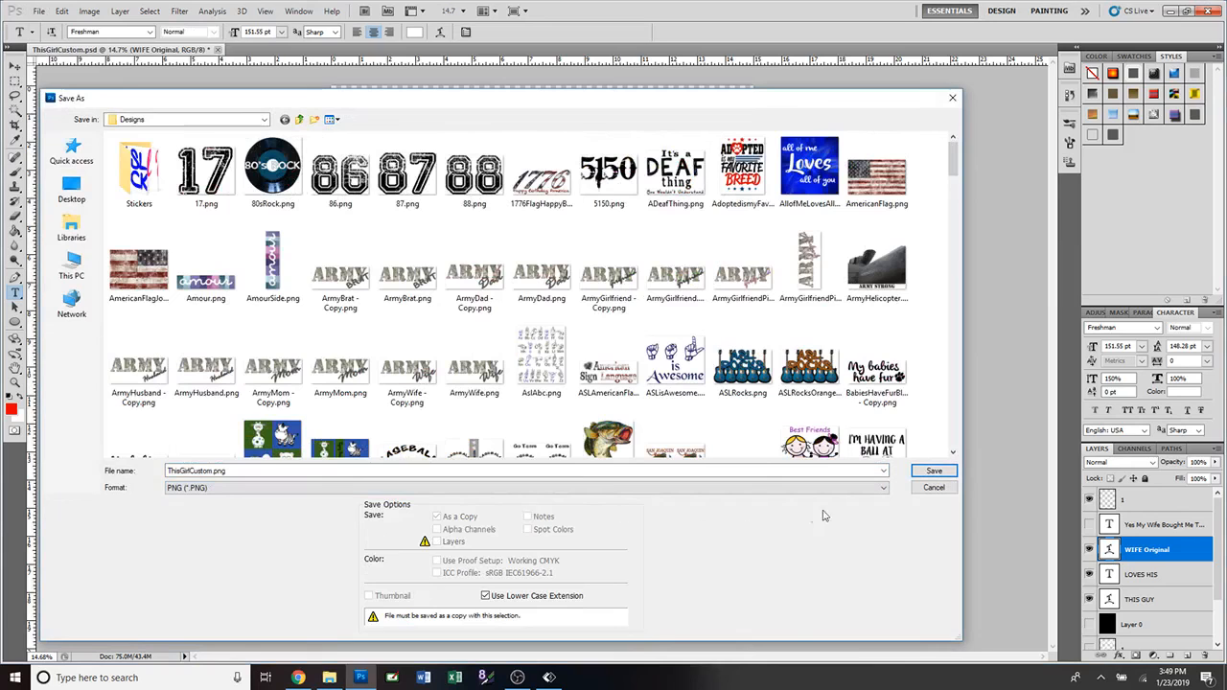
{"action": "left_click", "coordinate": [935, 472]}
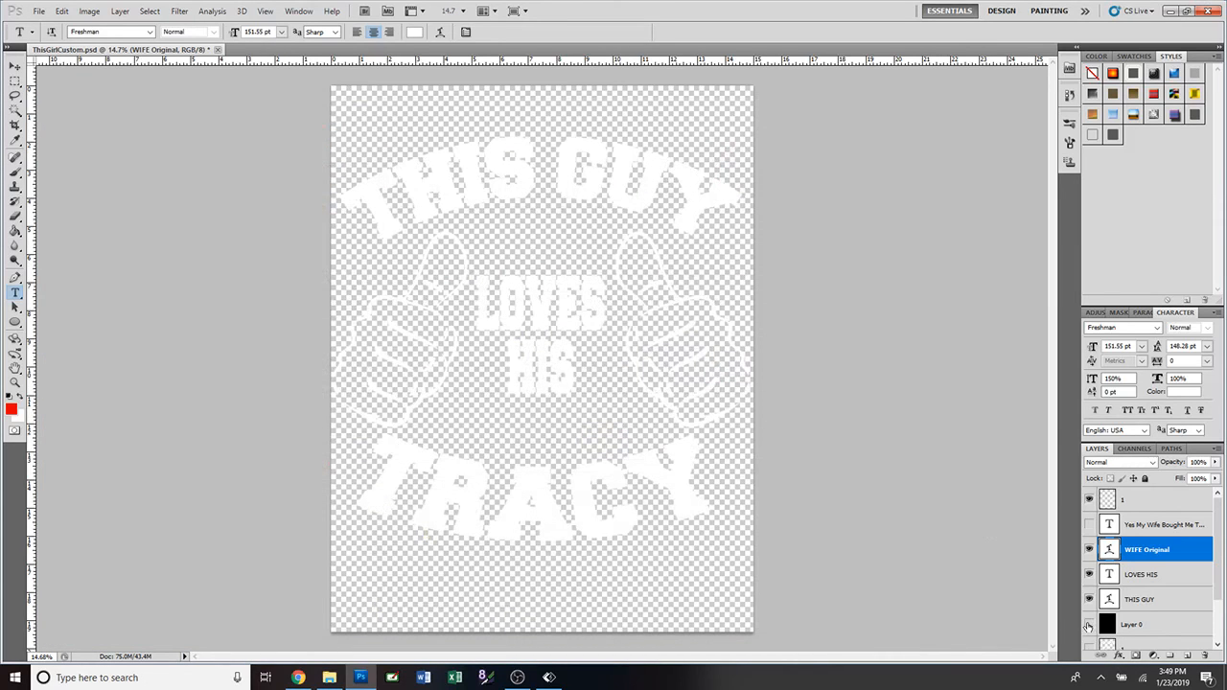
Step: Show the black Layer 0 again, and start a JPEG save of the design but cancel it
{"action": "left_click", "coordinate": [1089, 625]}
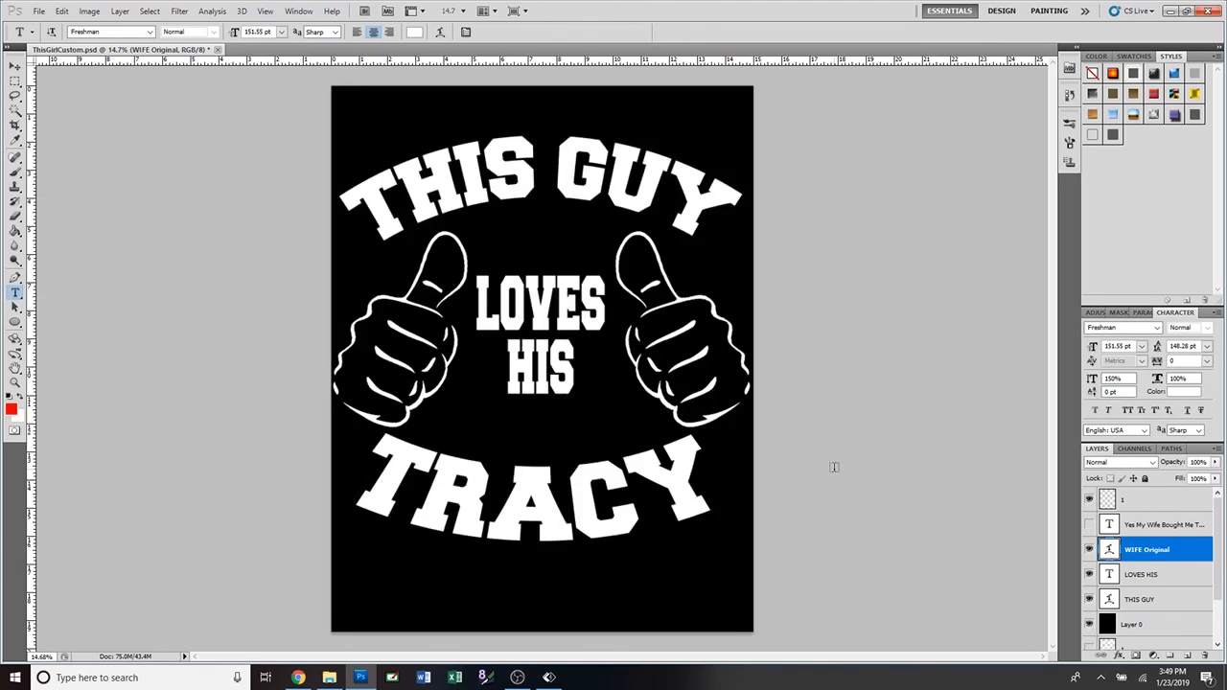
{"action": "left_click", "coordinate": [40, 11]}
{"action": "left_click", "coordinate": [58, 206]}
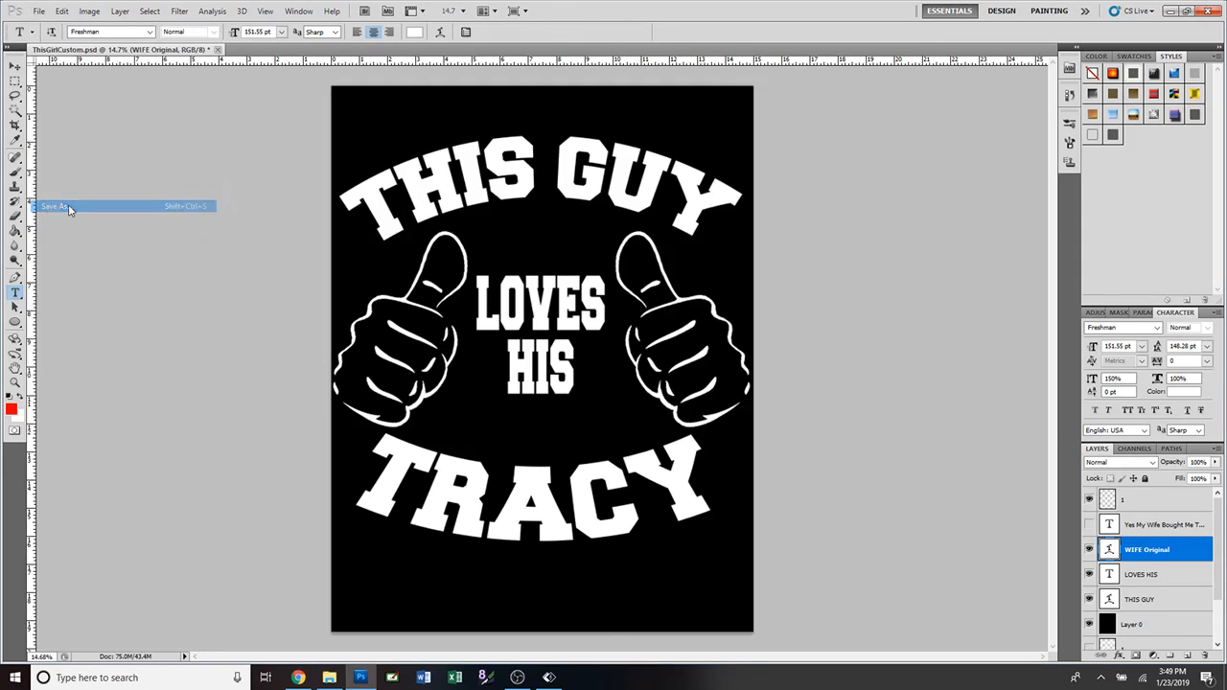
{"action": "left_click", "coordinate": [330, 489]}
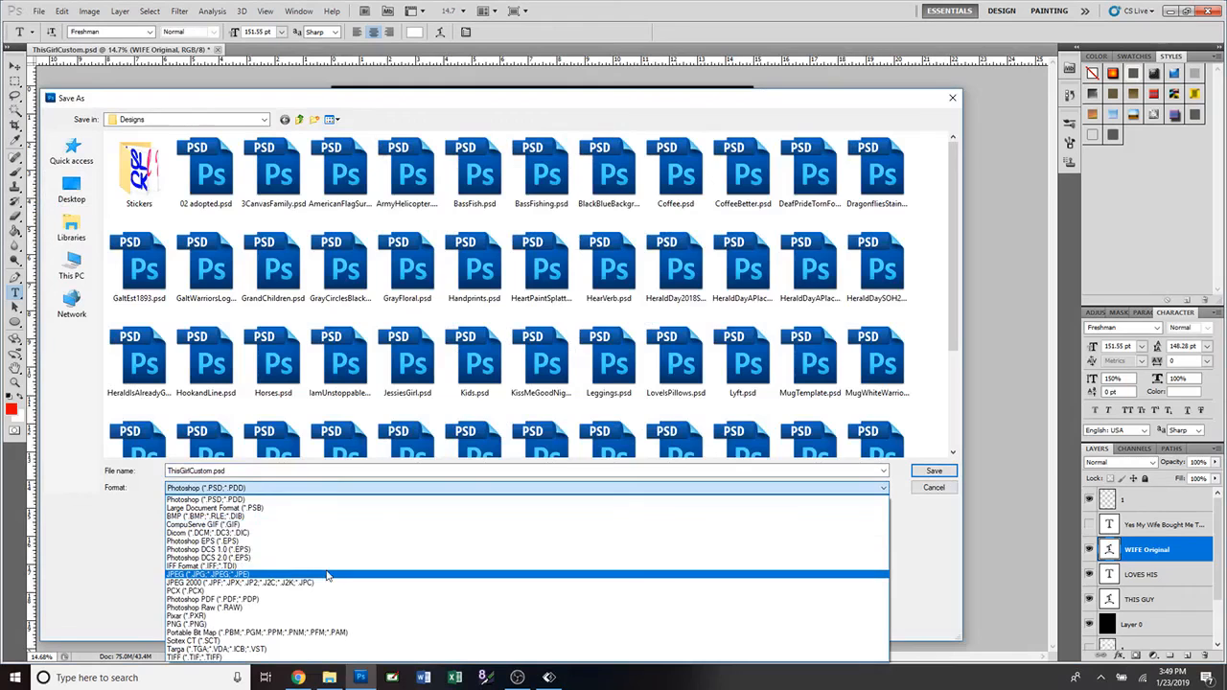
{"action": "left_click", "coordinate": [327, 576]}
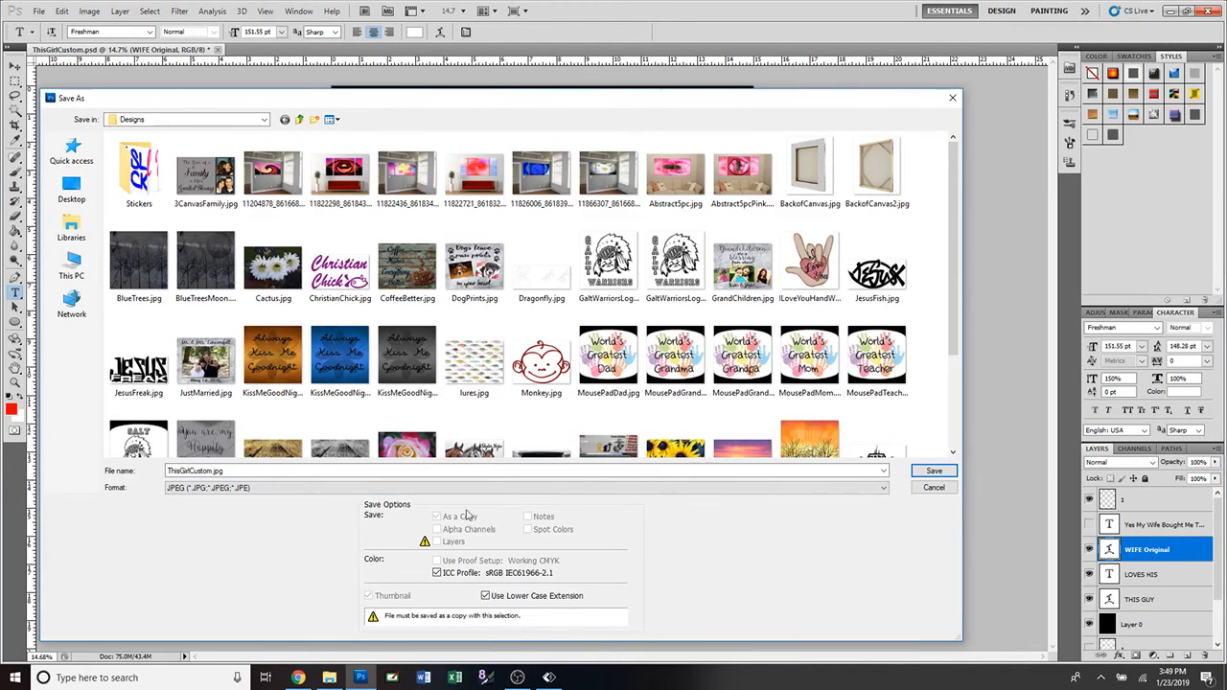
{"action": "left_click", "coordinate": [928, 488]}
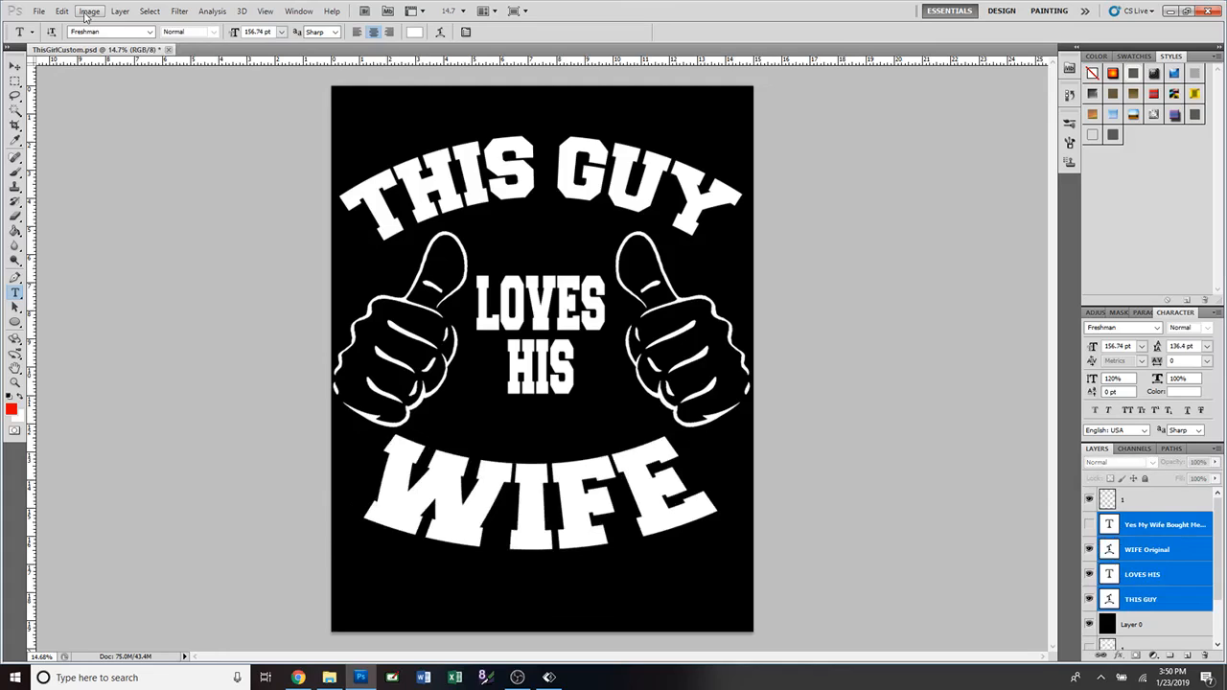
Step: Show the "Yes My Wife Bought Me This Shirt" tagline layer again
{"action": "left_click", "coordinate": [1089, 525]}
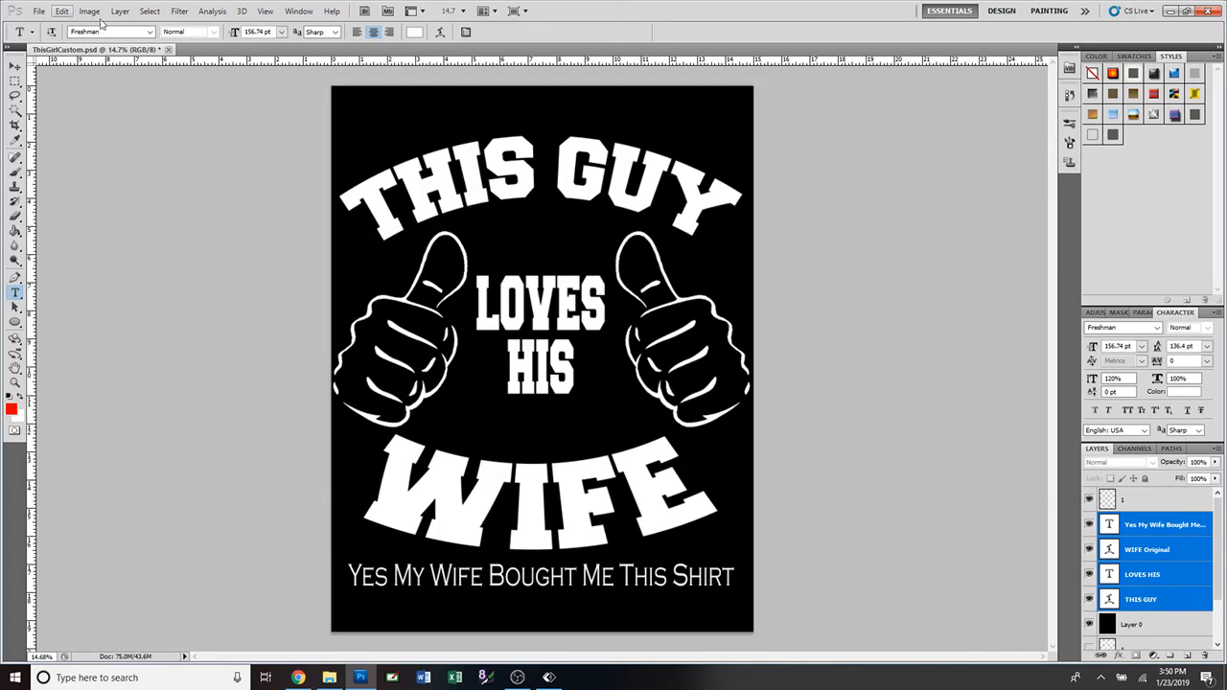
Step: Hide the black Layer 0 and resize the image to a height of 3100 pixels, keeping proportions constrained and the resolution at 300 pixels/inch
{"action": "left_click", "coordinate": [1089, 624]}
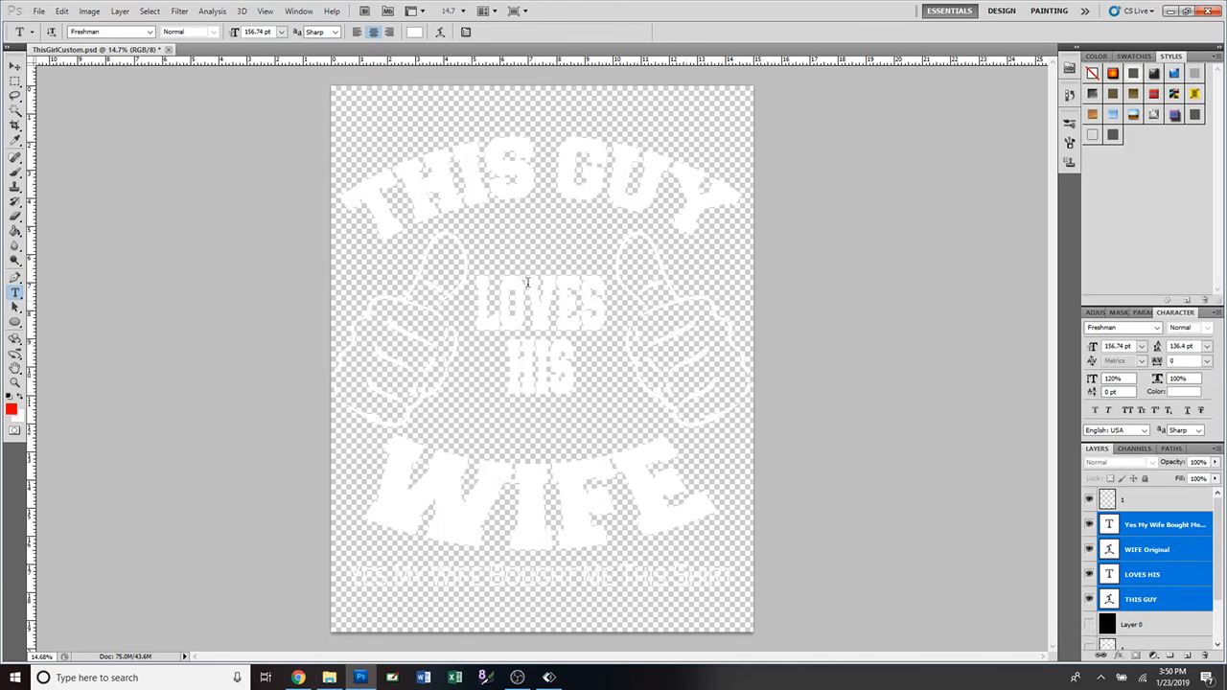
{"action": "left_click", "coordinate": [120, 12]}
{"action": "mouse_move", "coordinate": [102, 16]}
{"action": "left_click", "coordinate": [107, 103]}
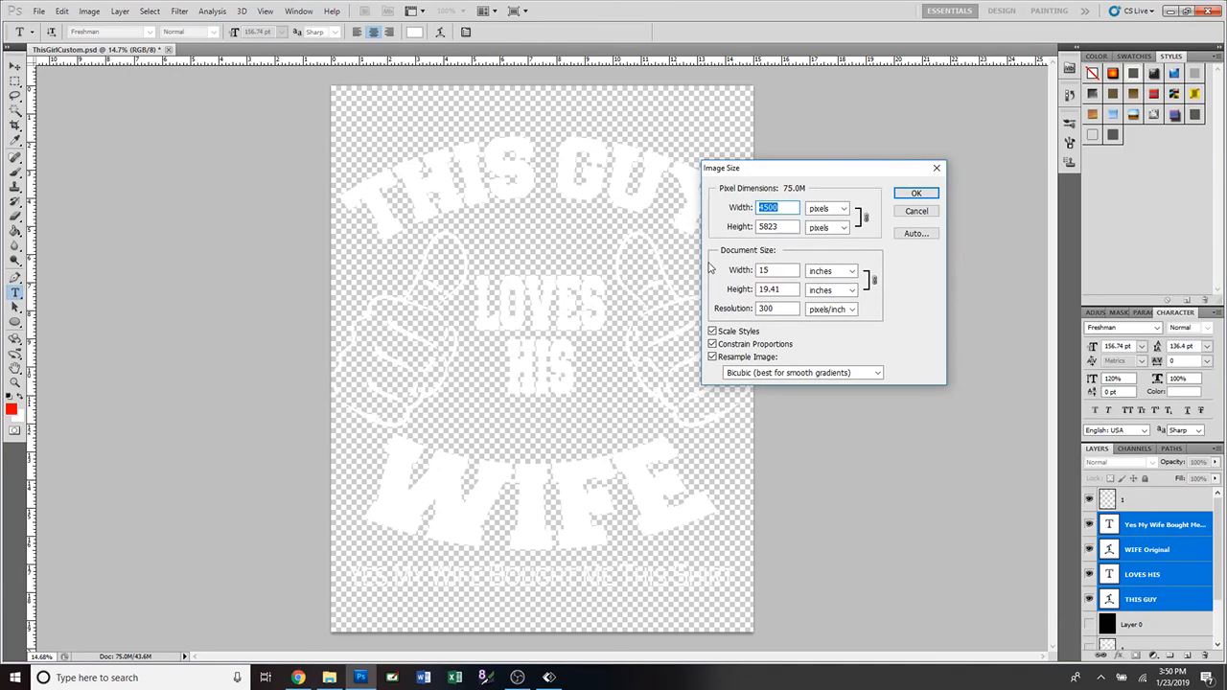
{"action": "type", "text": "3100"}
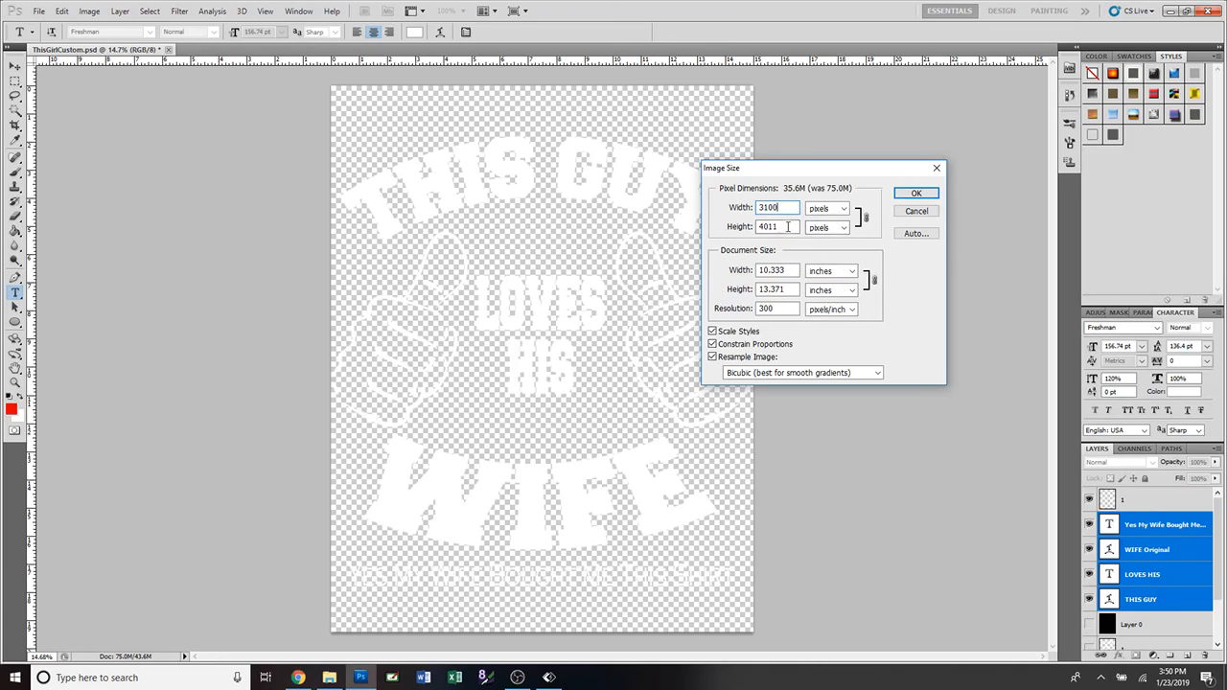
{"action": "left_click_drag", "start_coordinate": [784, 229], "coordinate": [733, 233]}
{"action": "type", "text": "3100"}
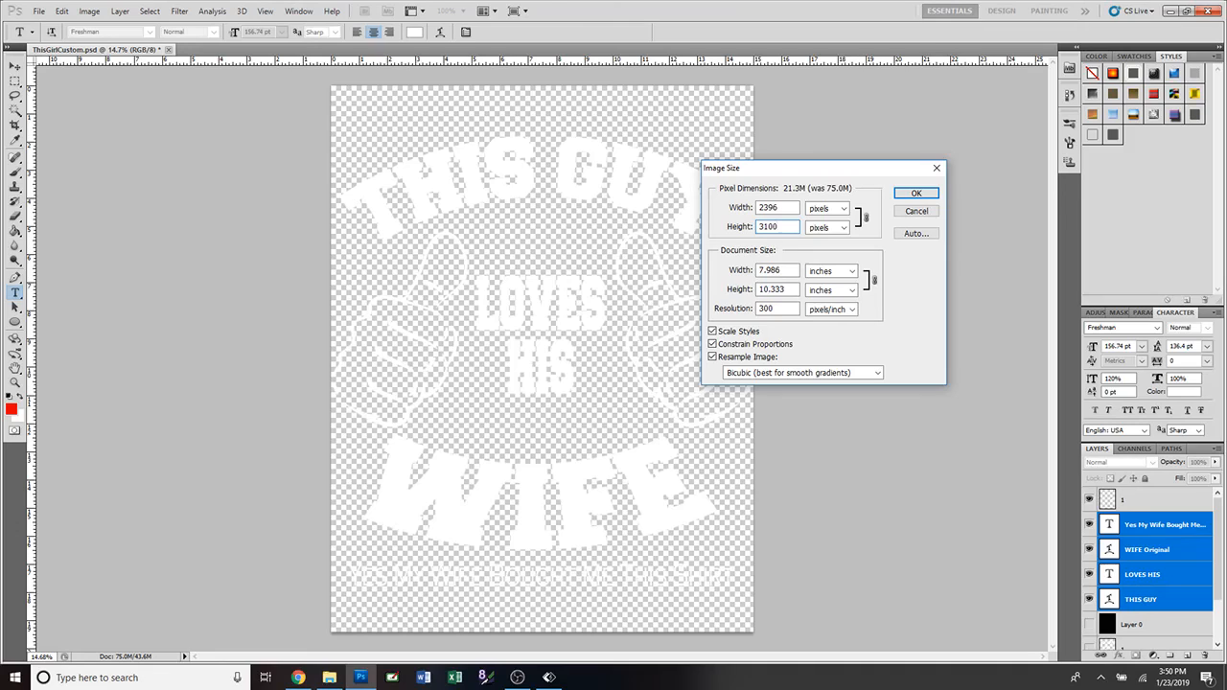
{"action": "left_click", "coordinate": [913, 195]}
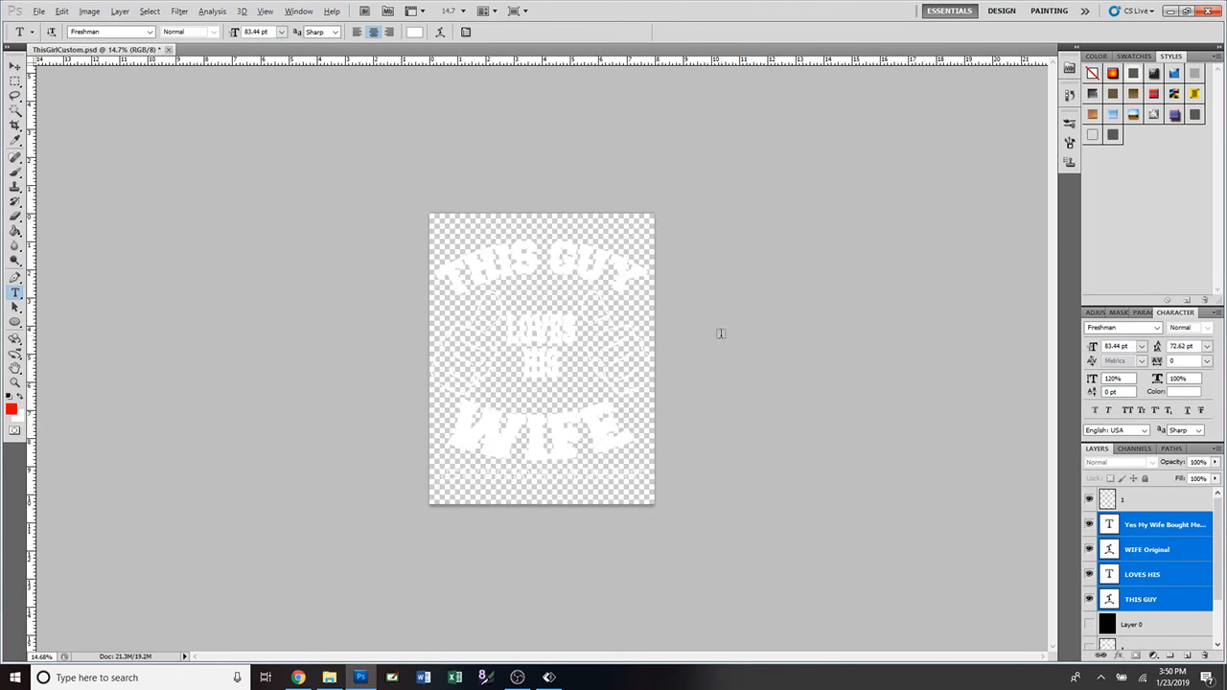
Step: Show the black Layer 0 behind the resized design again
{"action": "scroll", "coordinate": [721, 333], "scroll_direction": "up", "scroll_amount": 5}
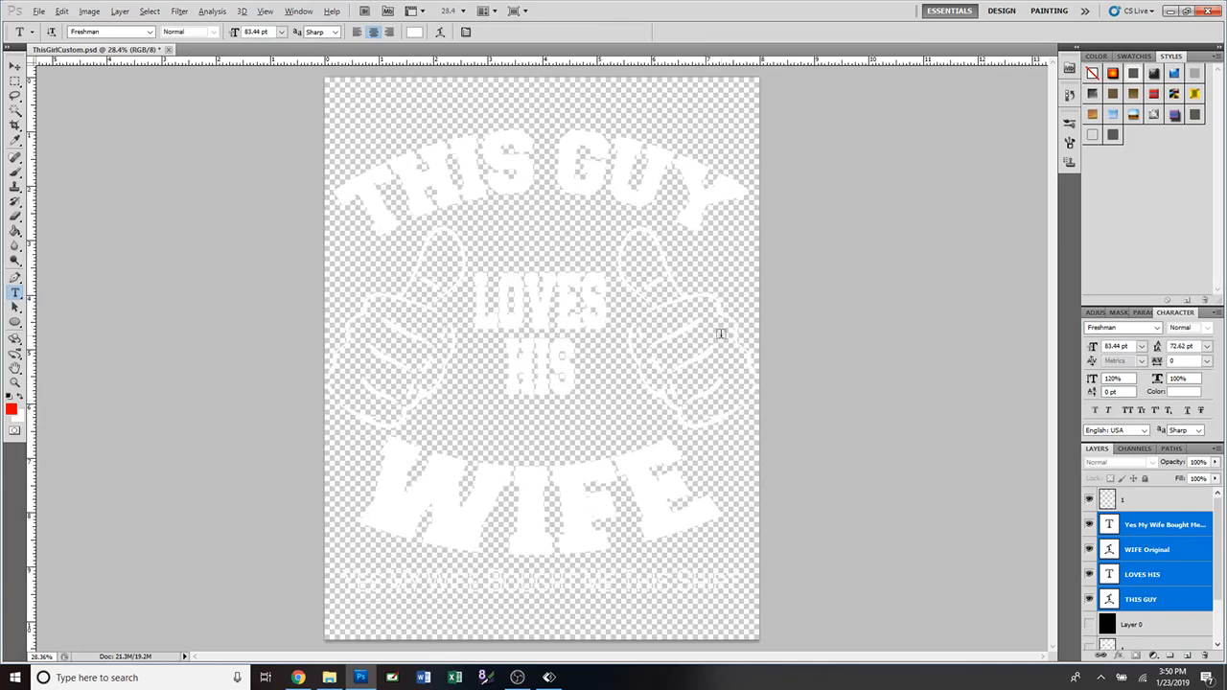
{"action": "left_click", "coordinate": [1089, 624]}
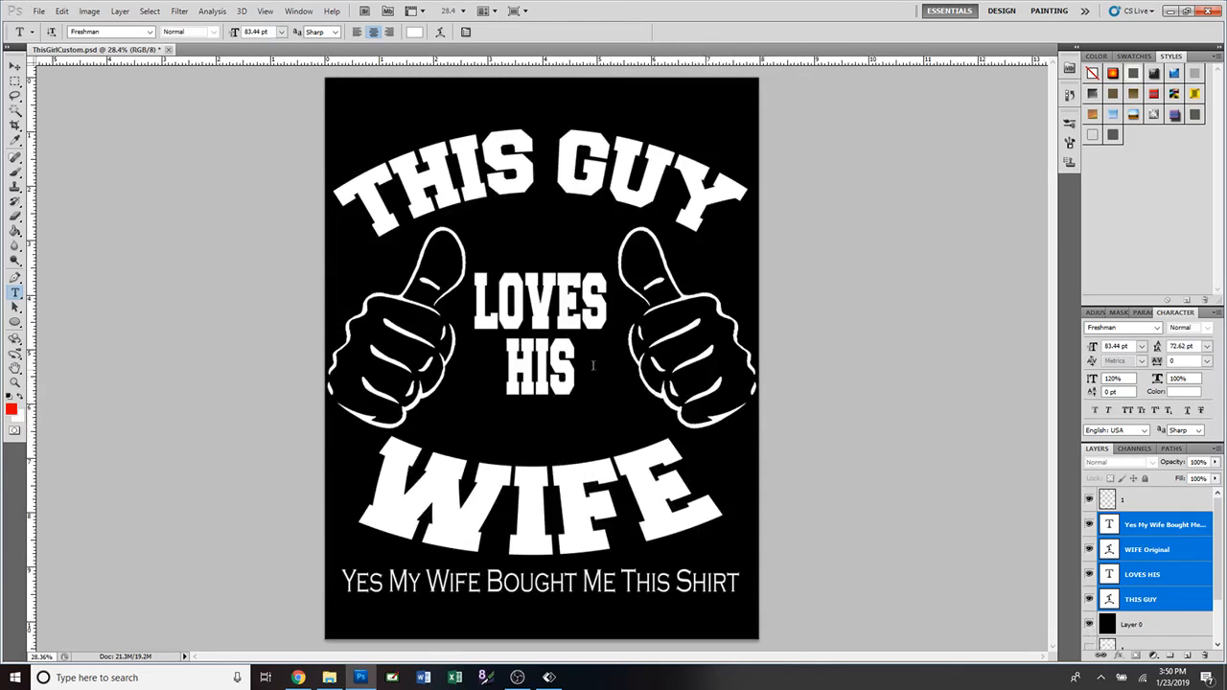